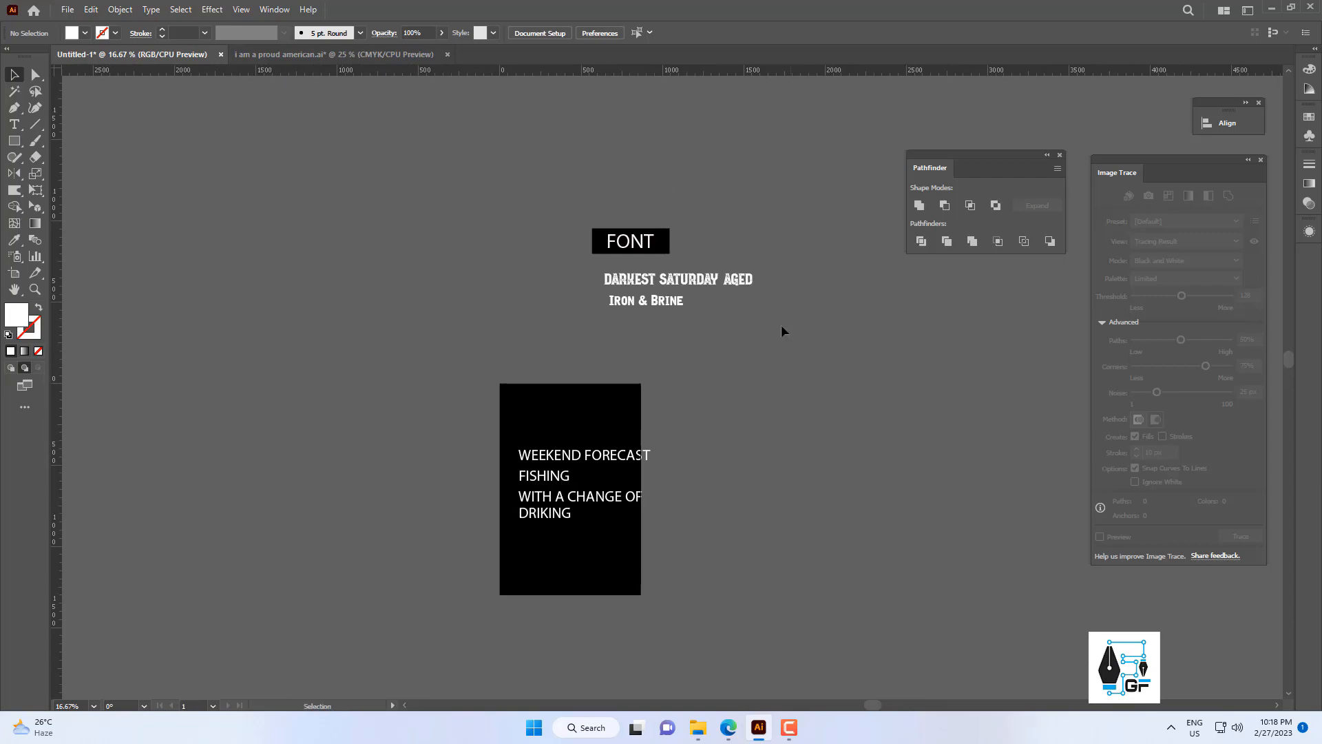
Set the font of the WEEKEND FORECAST text to Iron & Brine.
left_click_drag(725, 339, 720, 346)
left_click(696, 372)
left_click(600, 452)
scroll(630, 379, "up", 1)
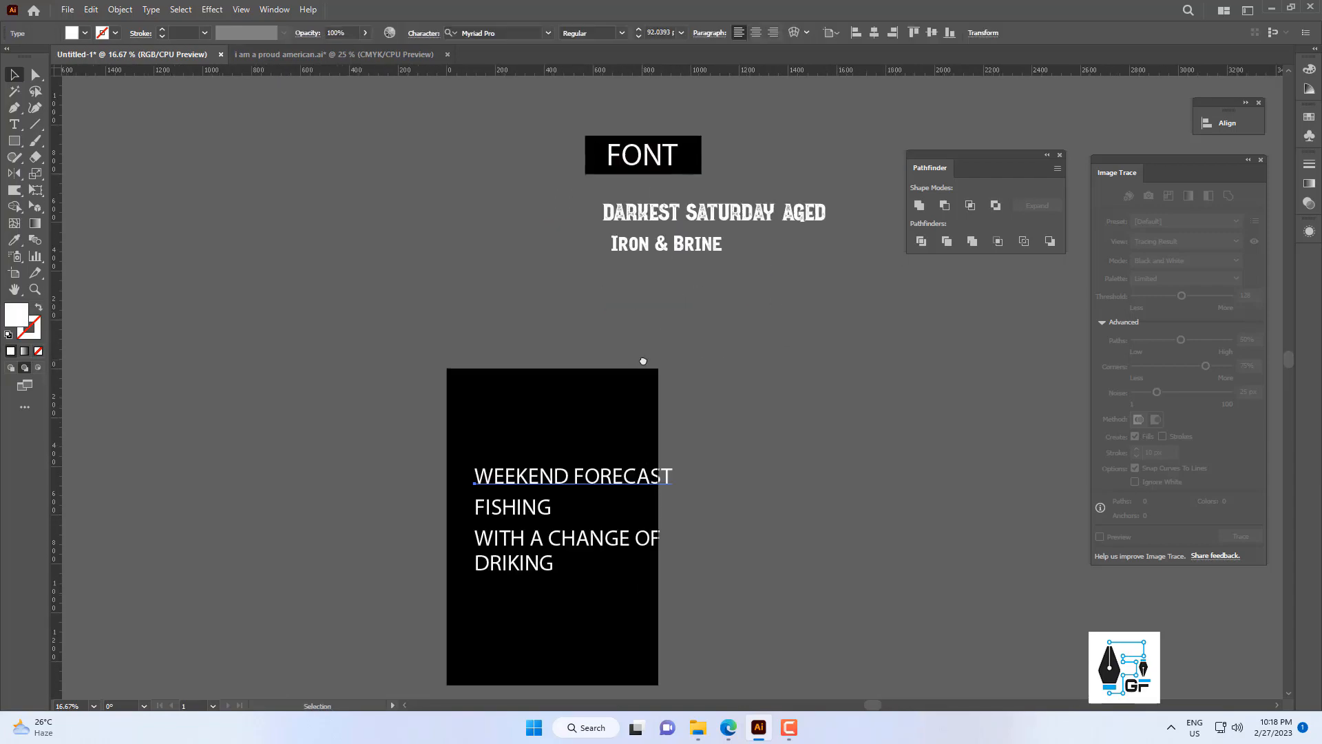
type("iron")
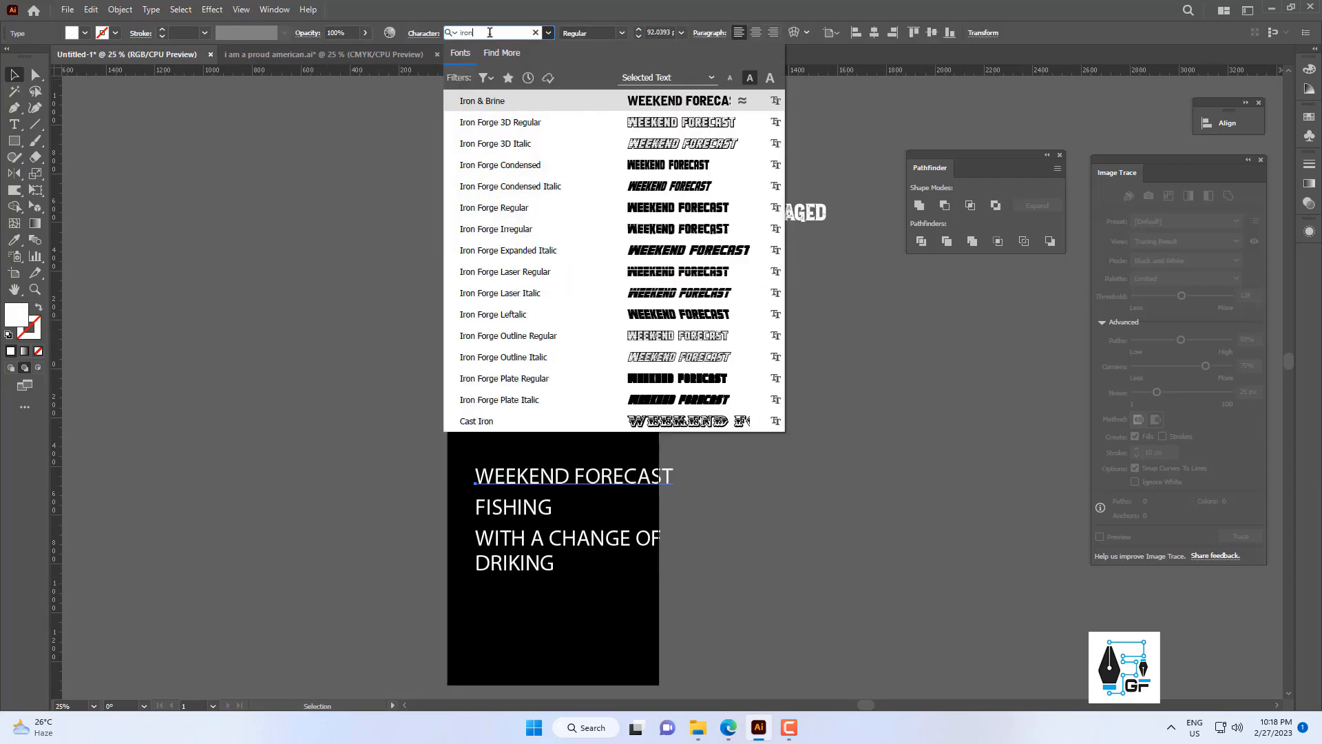
left_click(482, 101)
Set the font of the FISHING text to Darkest Saturday Rough.
left_click(513, 508)
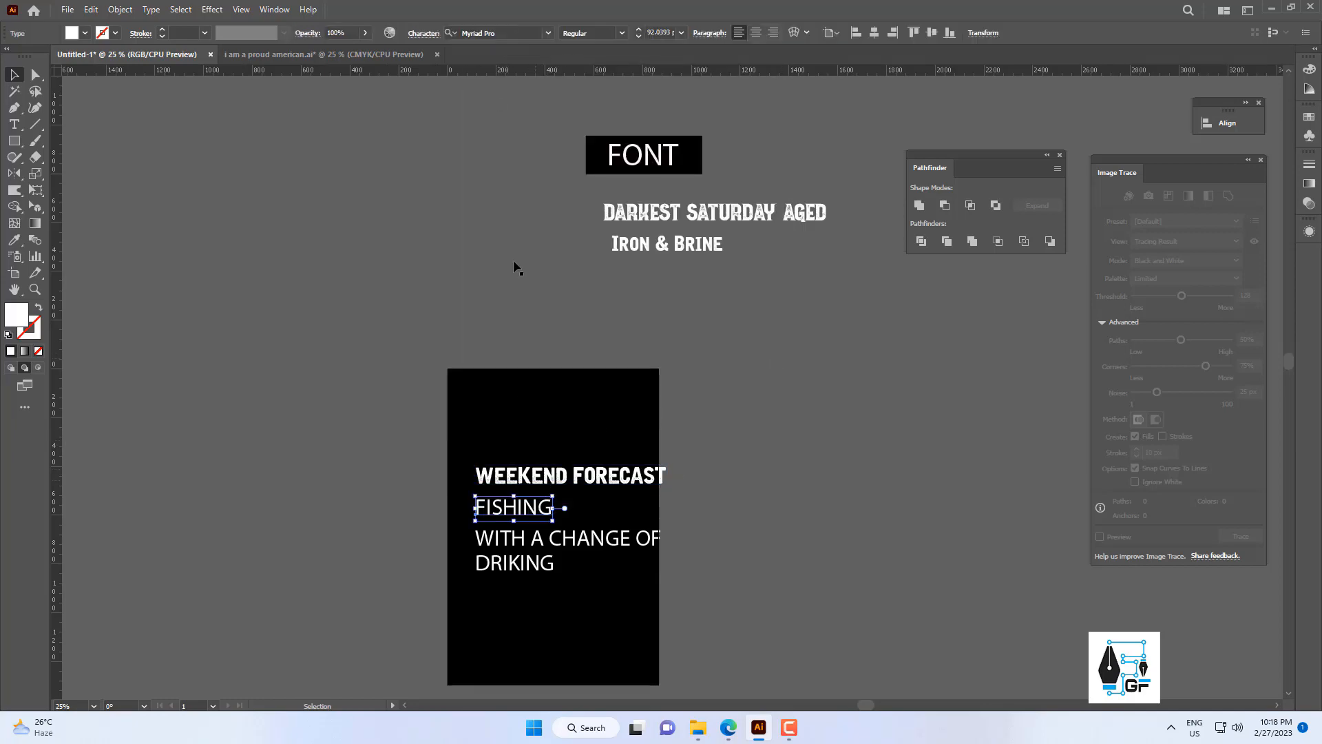
left_click(496, 32)
type("dare")
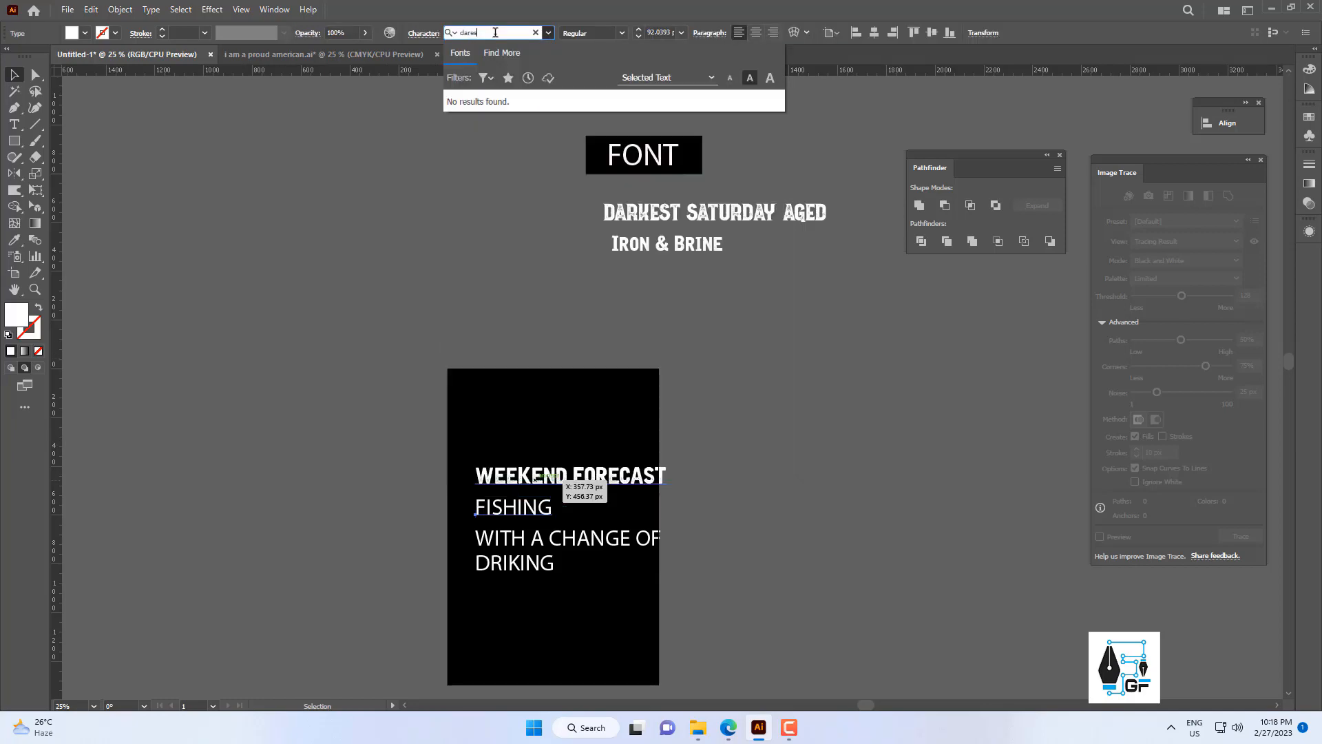
type("s")
key("BackSpace")
key("BackSpace")
type("ke")
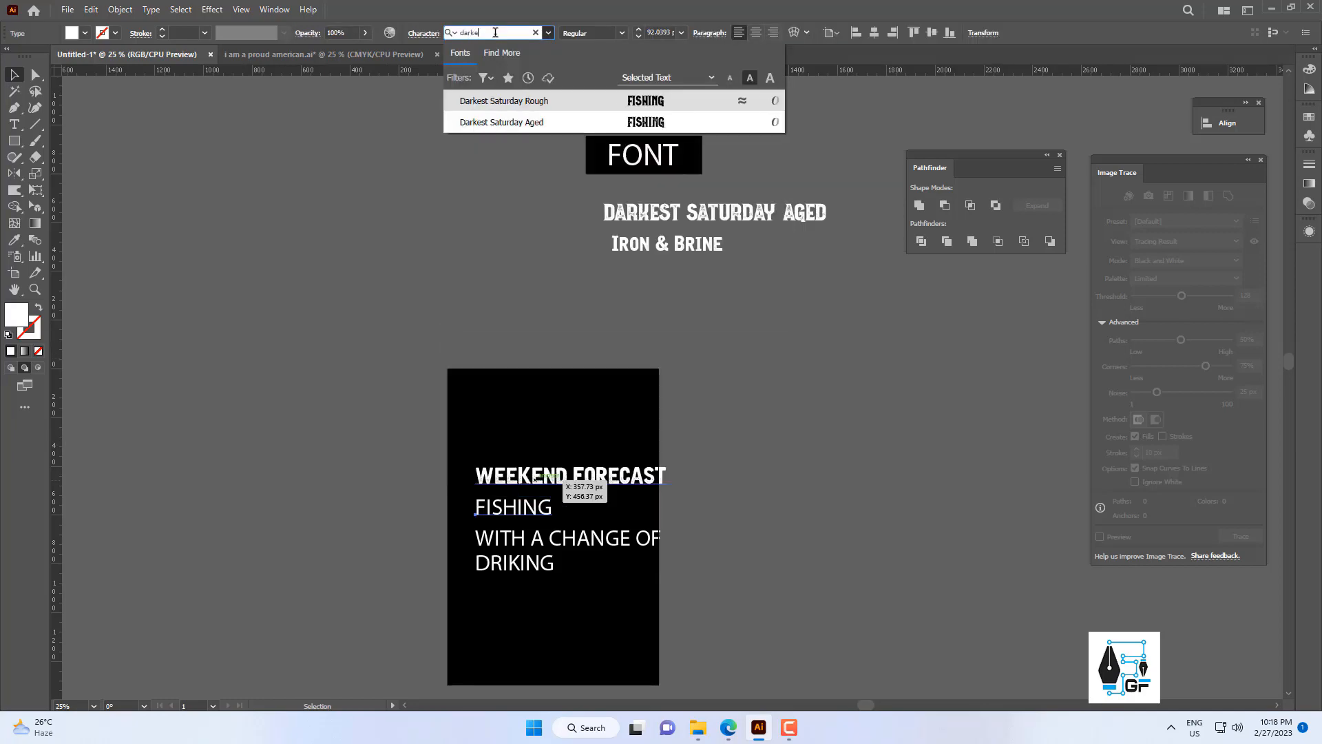
left_click(521, 103)
Stretch the FISHING text slightly wider horizontally.
left_click(737, 478)
scroll(554, 445, "up", 1)
left_click_drag(554, 445, 526, 321)
left_click(497, 407)
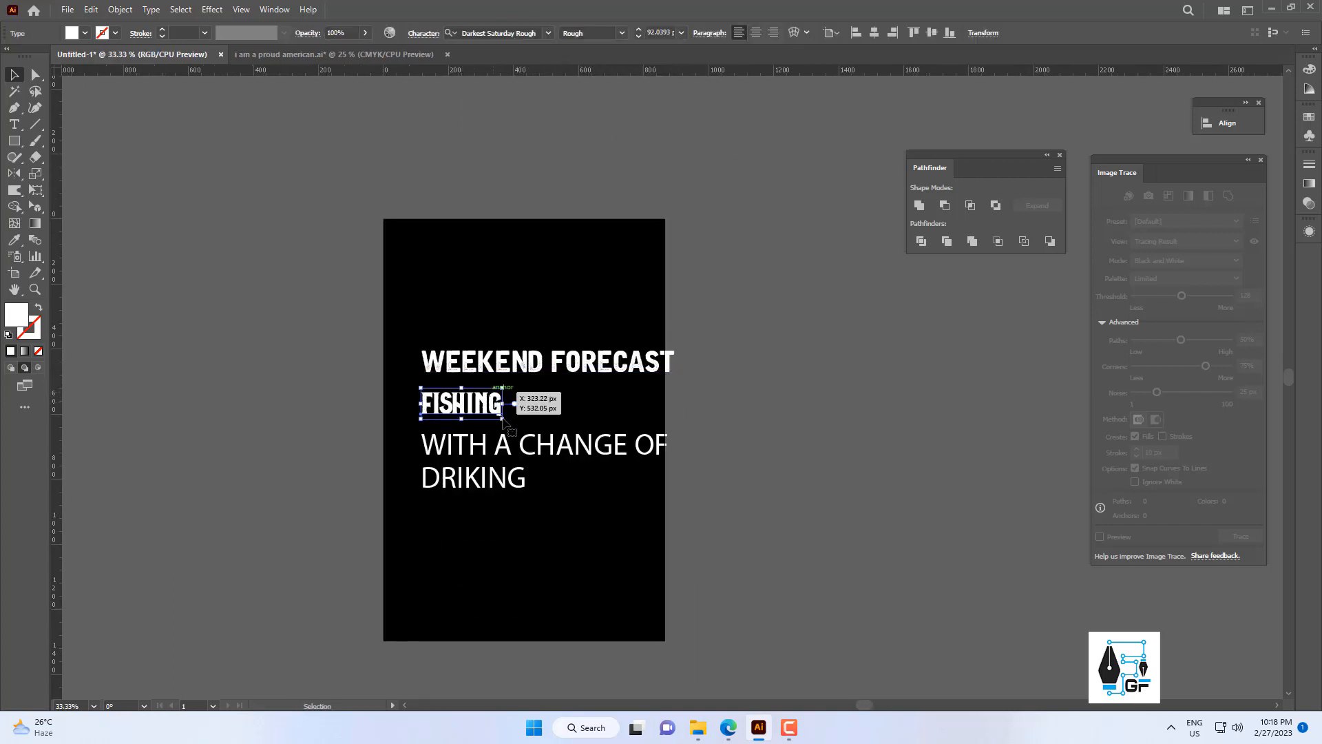
scroll(506, 406, "up", 2)
left_click_drag(502, 402, 516, 403)
left_click(562, 400)
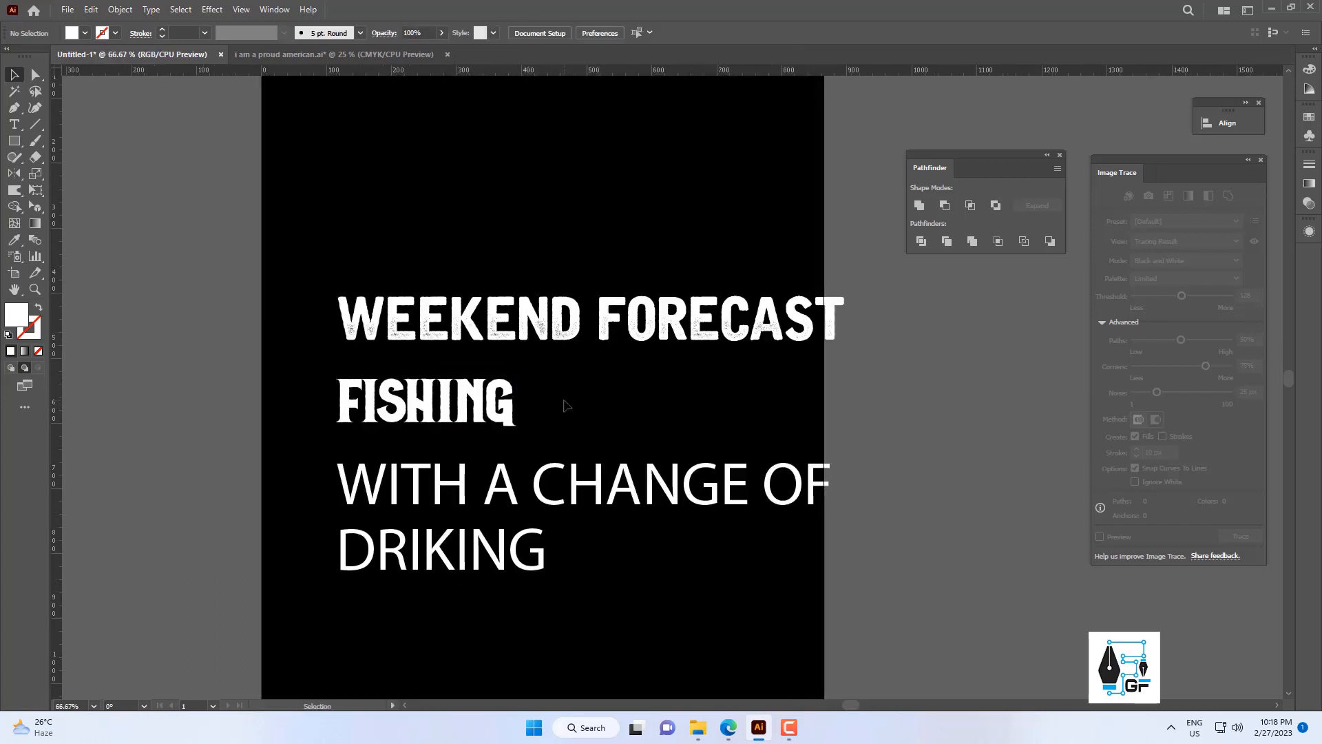
Copy the WEEKEND FORECAST text style to WITH A CHANGE OF and the FISHING style to DRIKING with the Eyedropper.
scroll(595, 468, "down", 2)
left_click_drag(595, 468, 573, 432)
left_click(579, 439)
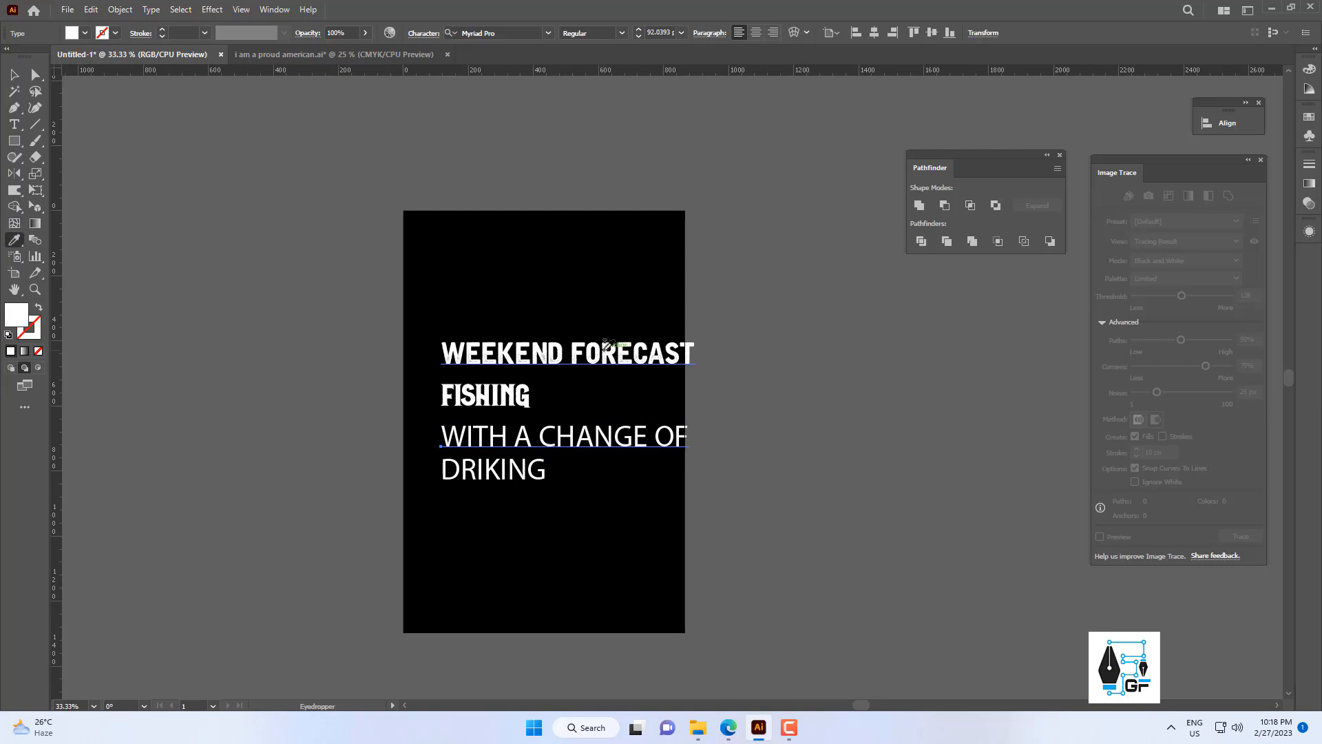
left_click(606, 346)
key("v")
left_click(541, 470)
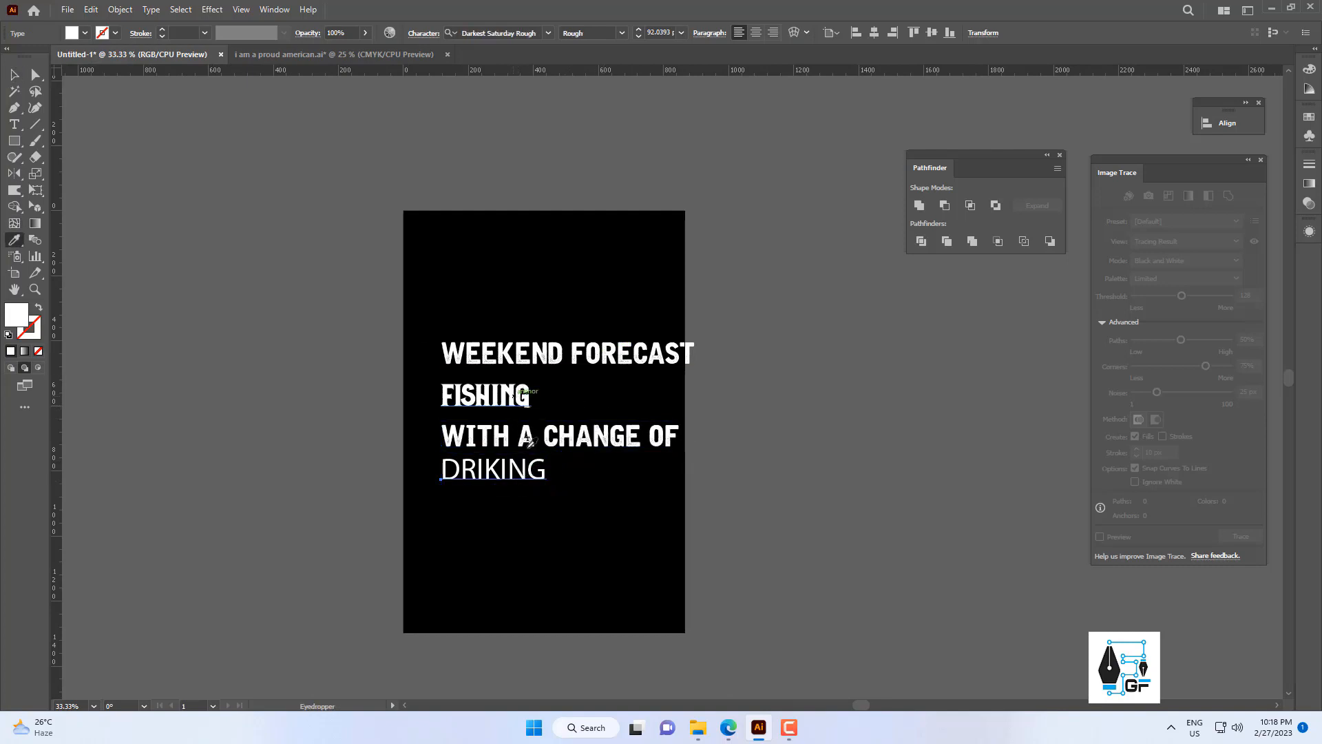
Duplicate all the text lines outside the artboard and select the set on the artboard.
left_click_drag(583, 523, 656, 417)
scroll(471, 333, "down", 2)
left_click_drag(531, 424, 436, 302)
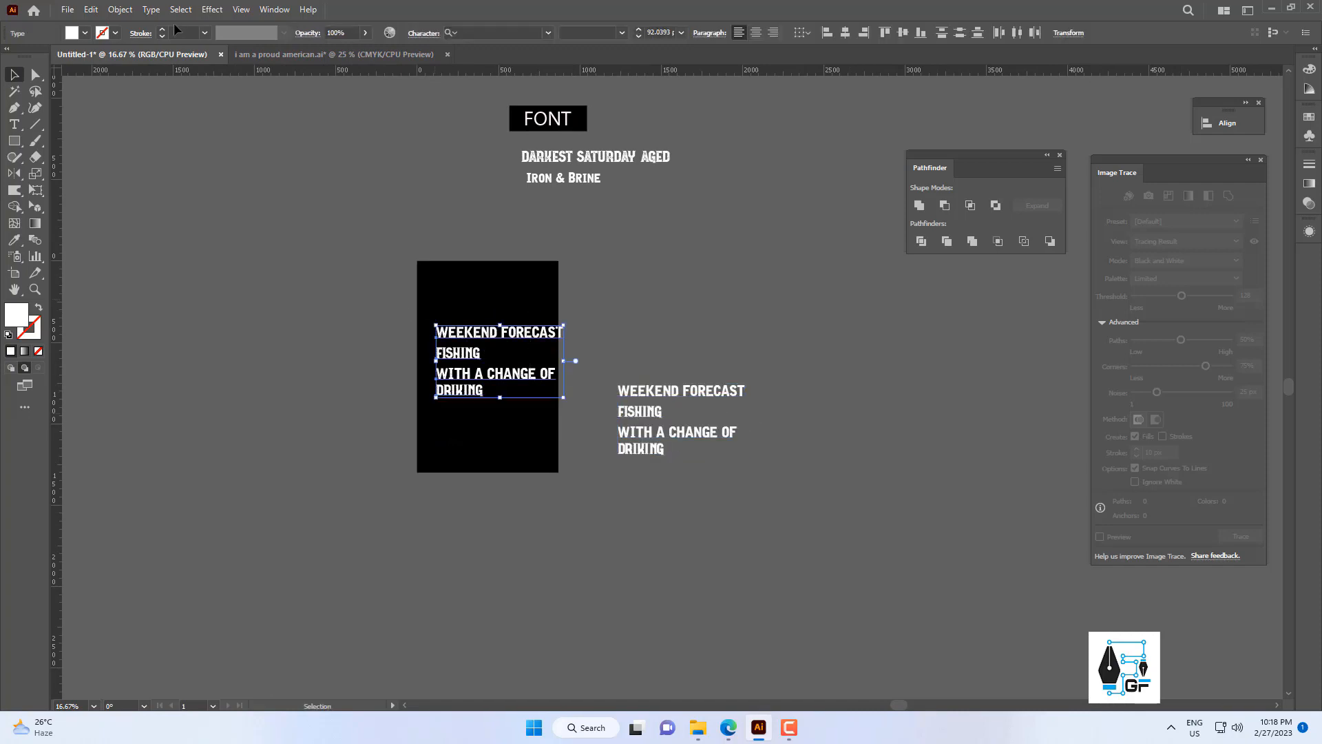
Expand the text set on the artboard into shapes and move it off the artboard, opposite the live text copy.
left_click(120, 10)
left_click(176, 190)
left_click(120, 10)
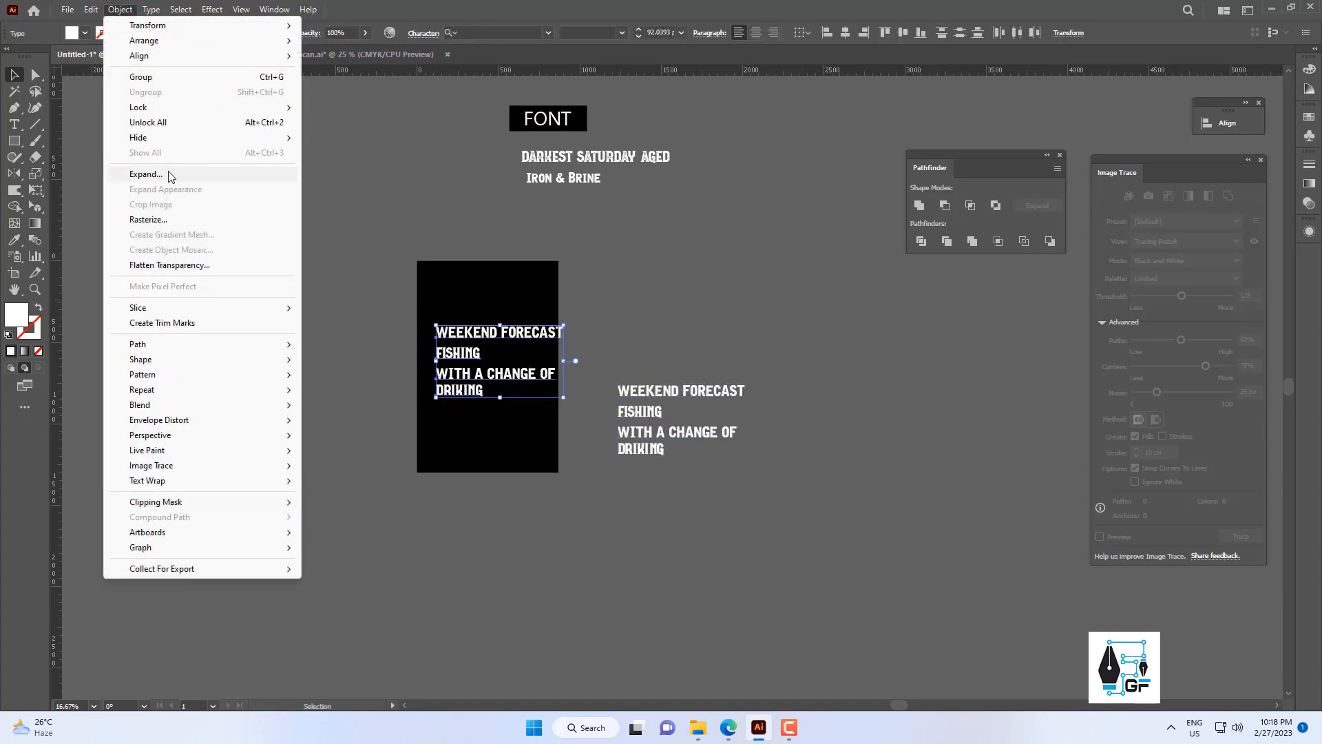
left_click(168, 175)
left_click(621, 443)
left_click(496, 355)
scroll(498, 357, "up", 1)
left_click_drag(498, 357, 405, 416)
scroll(618, 437, "down", 1)
Copy the shield from "i am a proud american.ai" into the Untitled-1 document.
left_click(351, 53)
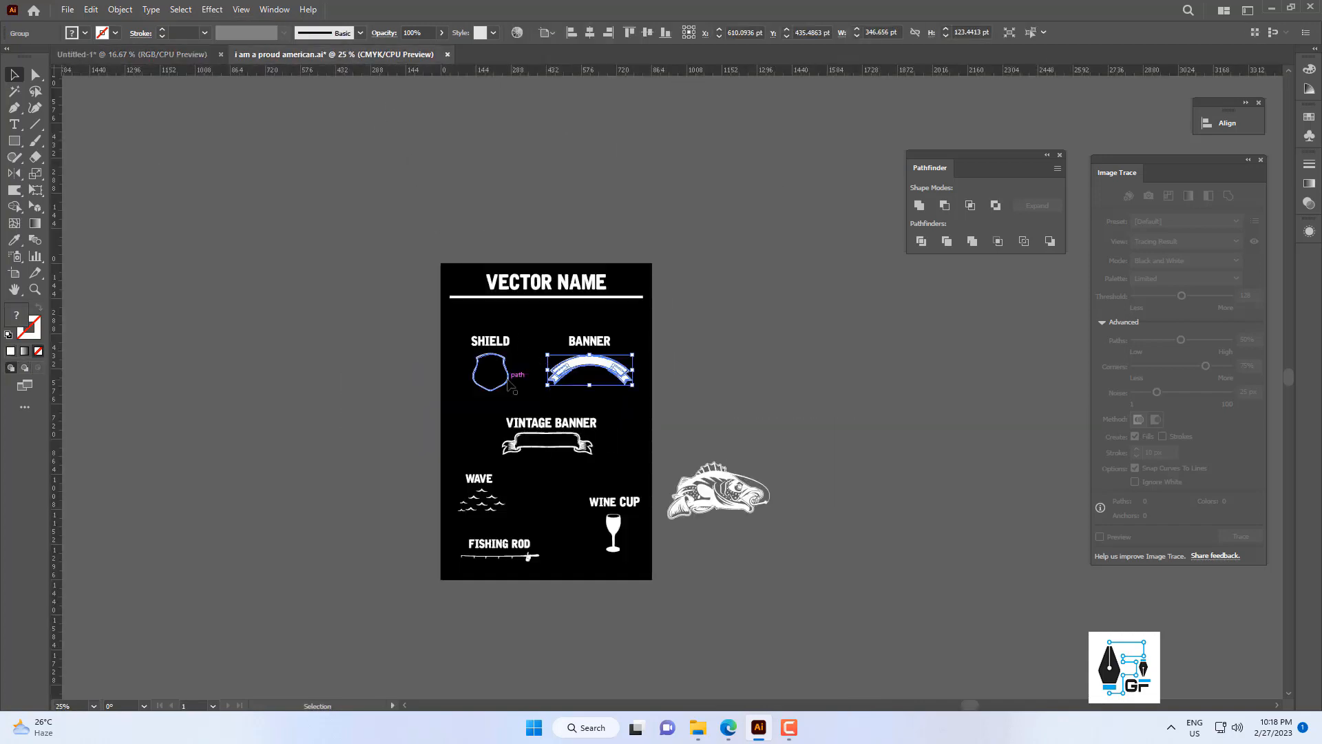
left_click_drag(170, 55, 468, 289)
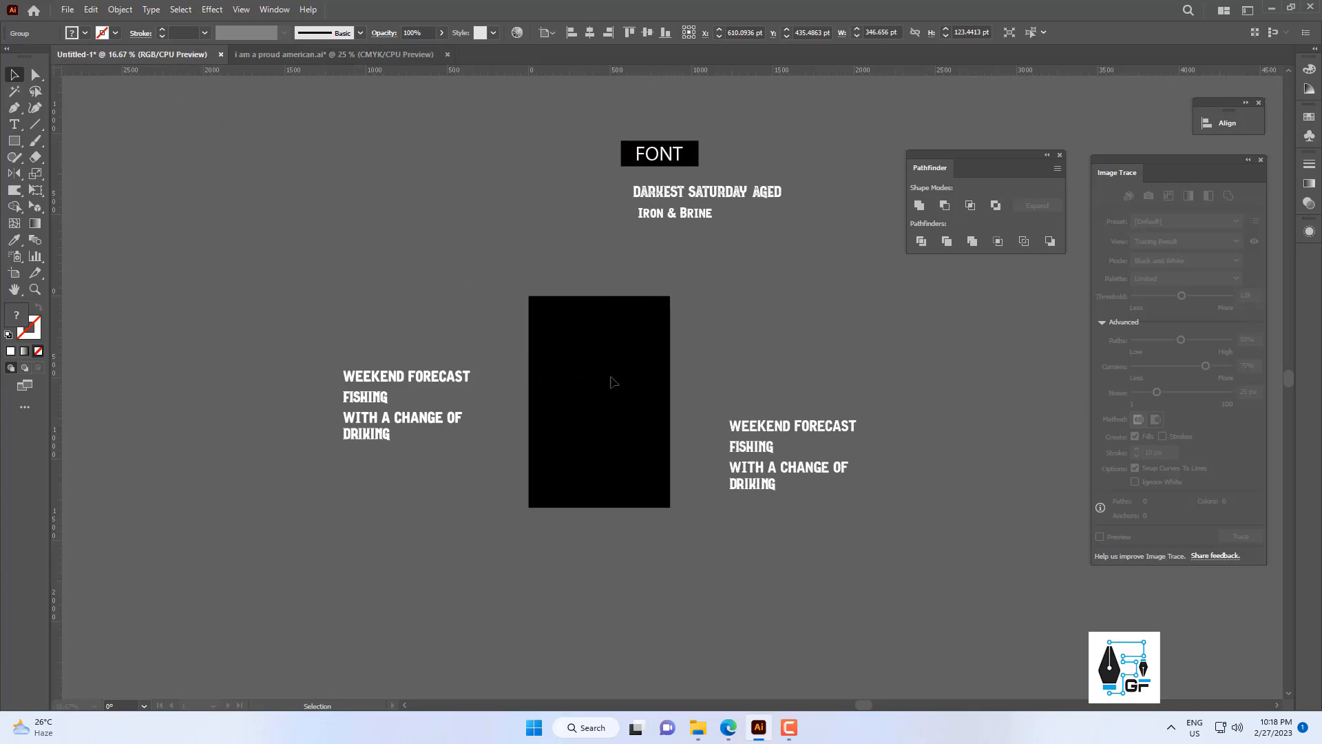
left_click_drag(611, 376, 605, 380)
scroll(595, 383, "up", 2)
left_click_drag(594, 383, 482, 342)
Place the shield on the black artboard and center it horizontally and vertically.
left_click_drag(555, 265, 441, 401)
left_click_drag(505, 340, 541, 378)
left_click(590, 33)
left_click(649, 33)
left_click(590, 311)
Enlarge the shield proportionally from its center to about 369 by 387 px.
scroll(585, 310, "up", 1)
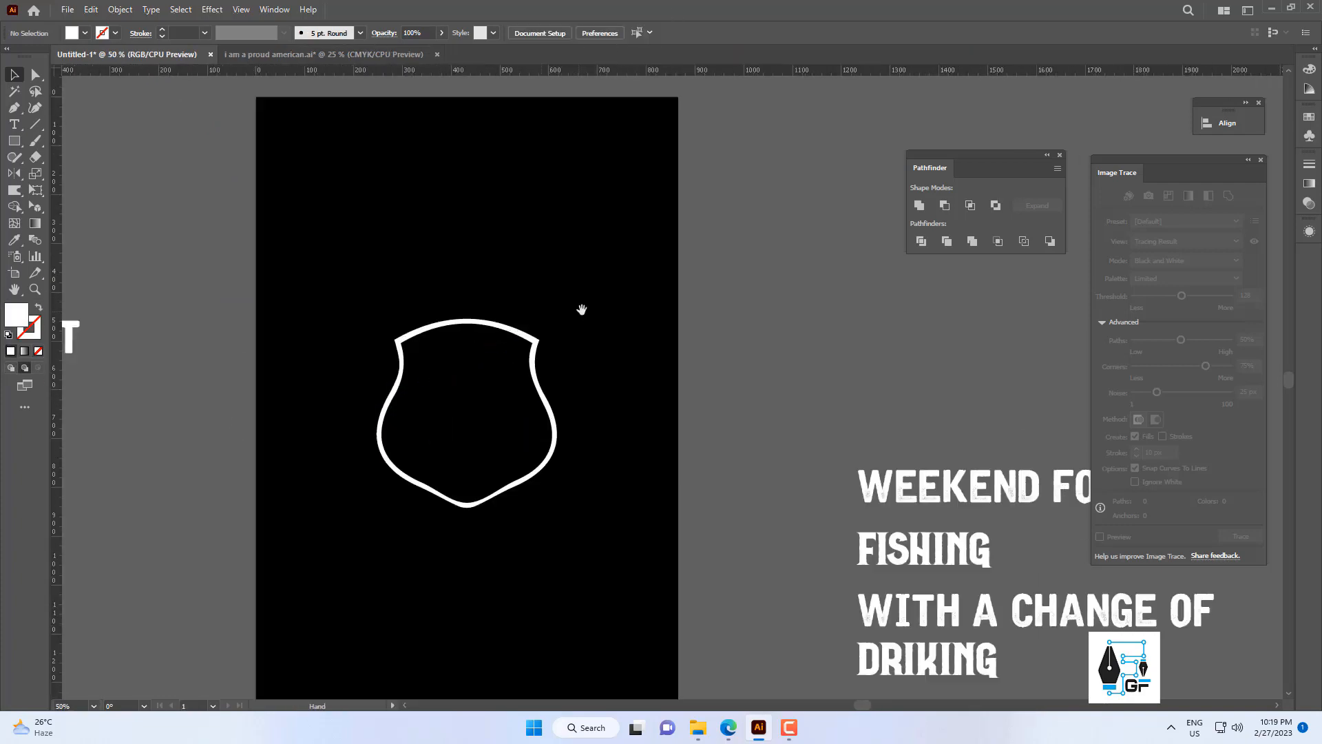
left_click_drag(581, 308, 626, 208)
left_click_drag(620, 267, 536, 395)
left_click_drag(616, 424, 630, 437)
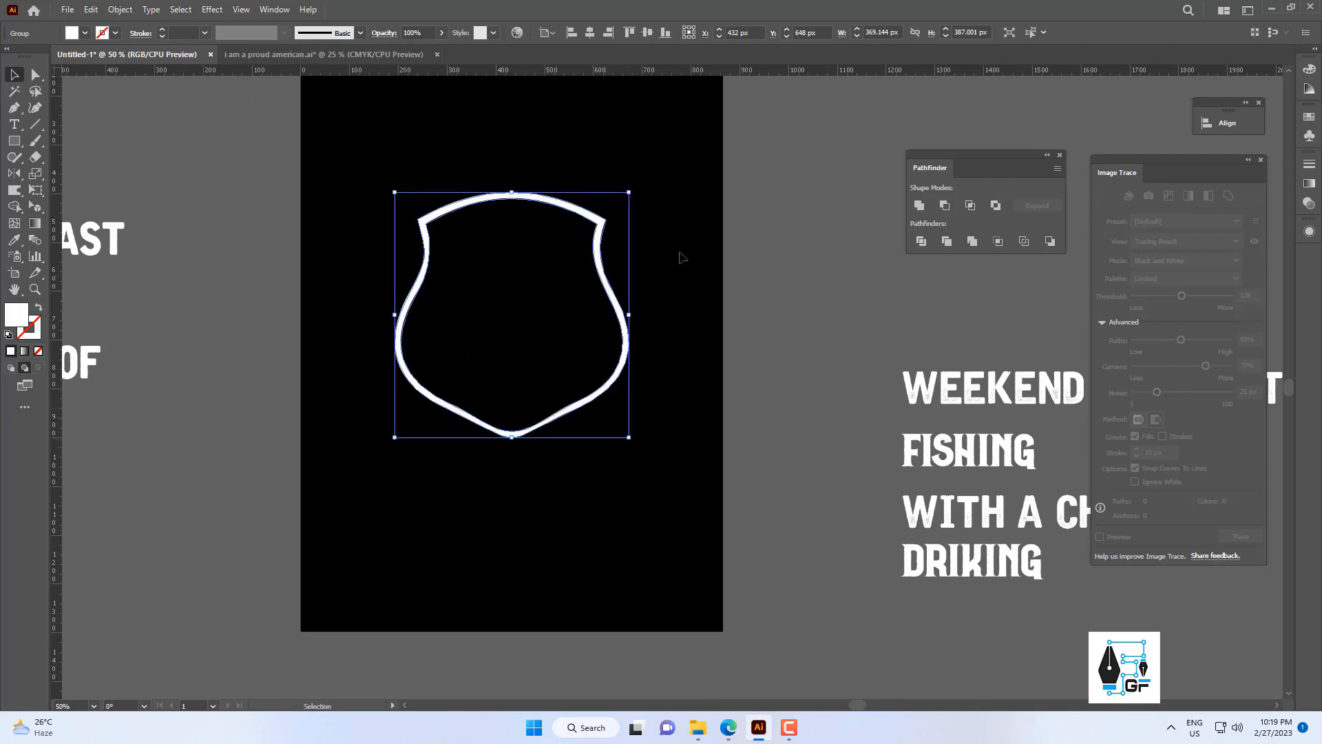
left_click(678, 255)
Copy the curved banner from "i am a proud american.ai" and paste it into the Untitled-1 document.
left_click(369, 57)
left_click(613, 367)
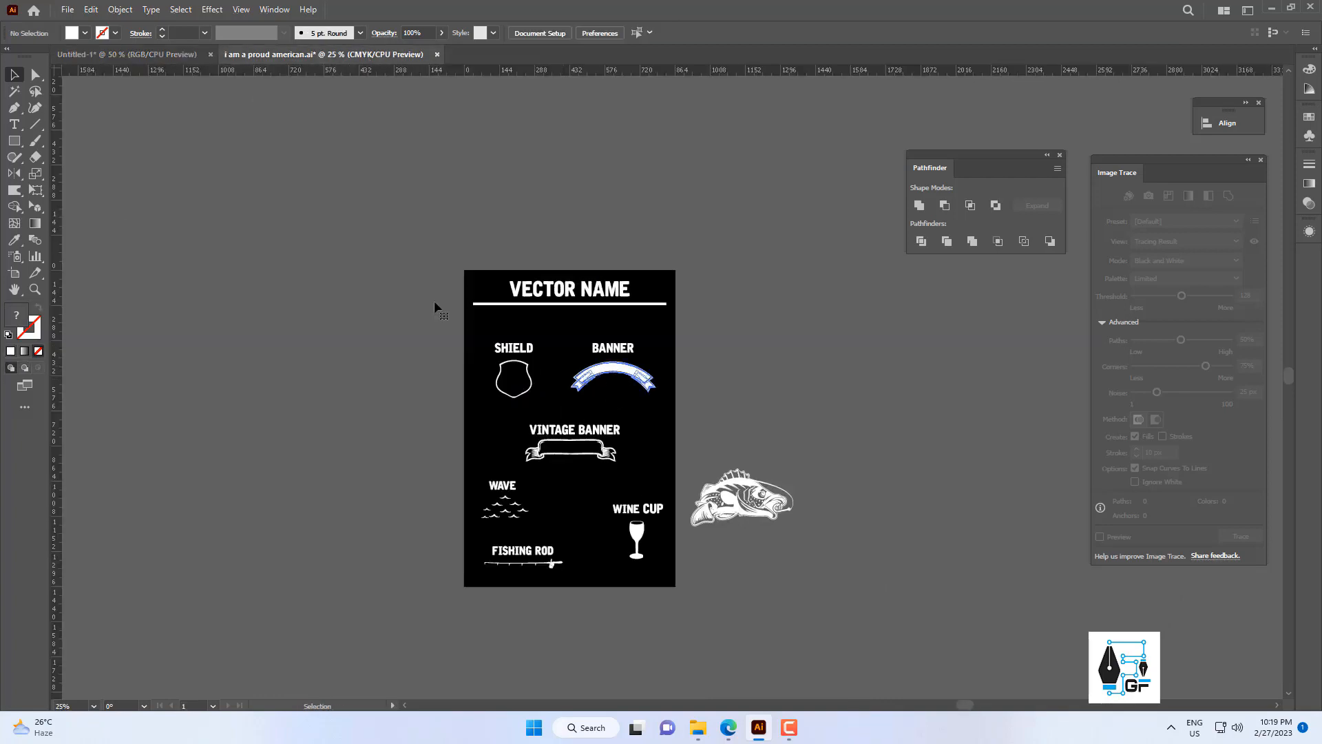
key("ctrl+c")
left_click(135, 55)
scroll(595, 370, "up", 2)
left_click_drag(597, 370, 614, 455)
key("ctrl+v")
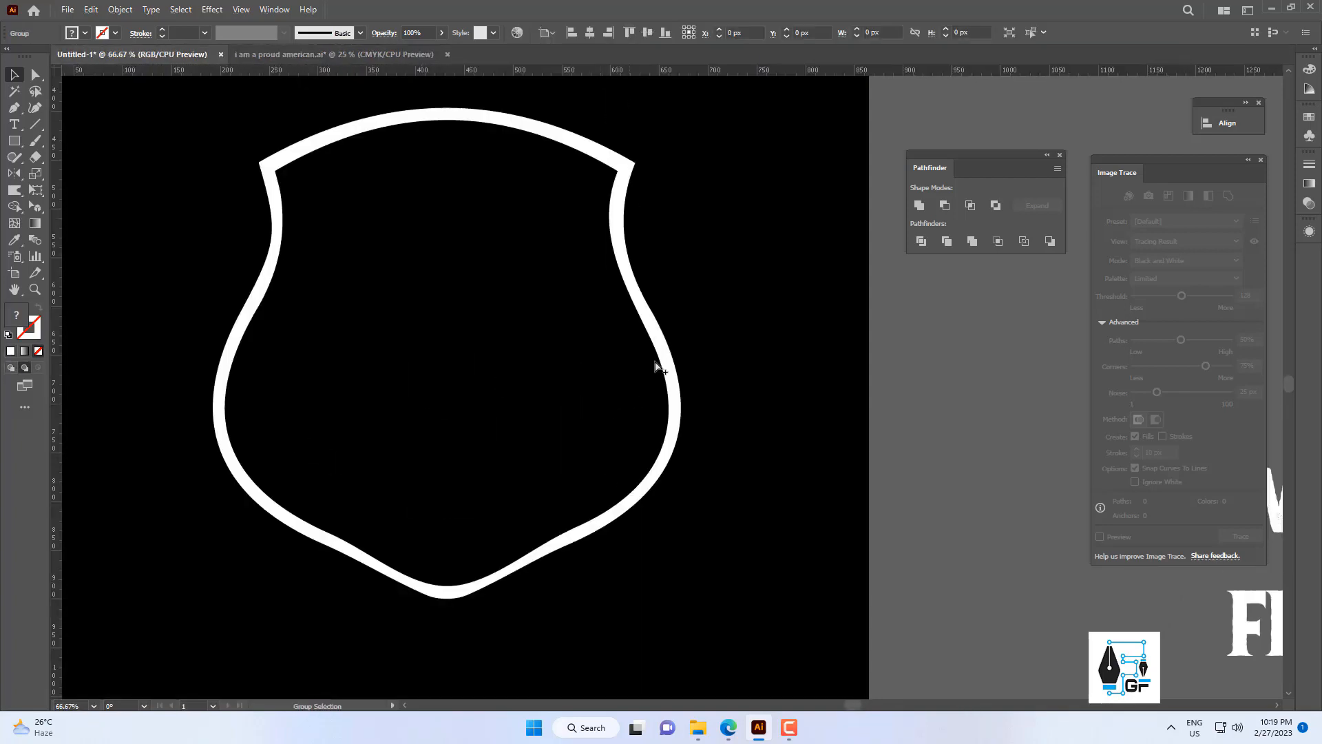
Bring the banner to the front and center it horizontally on the shield.
scroll(613, 414, "down", 1)
right_click(710, 325)
mouse_move(770, 525)
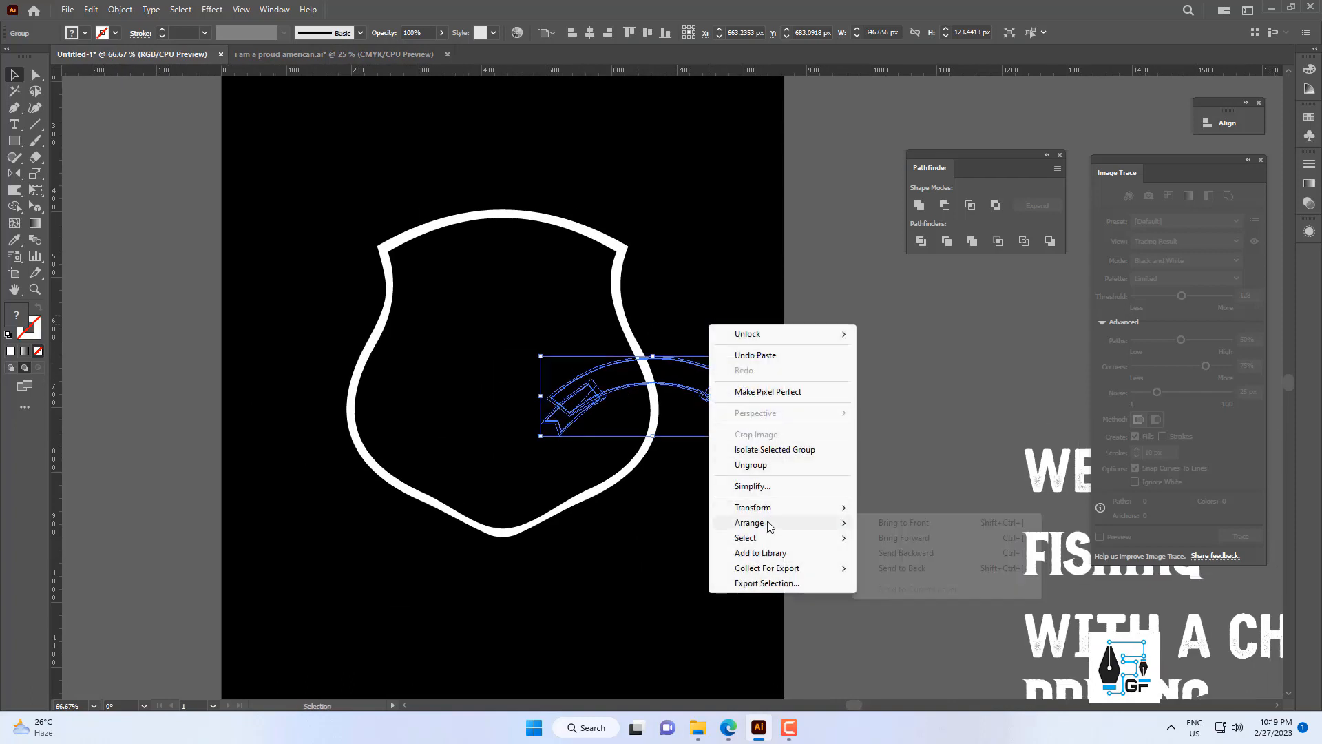
left_click(895, 522)
left_click(611, 243, "shift")
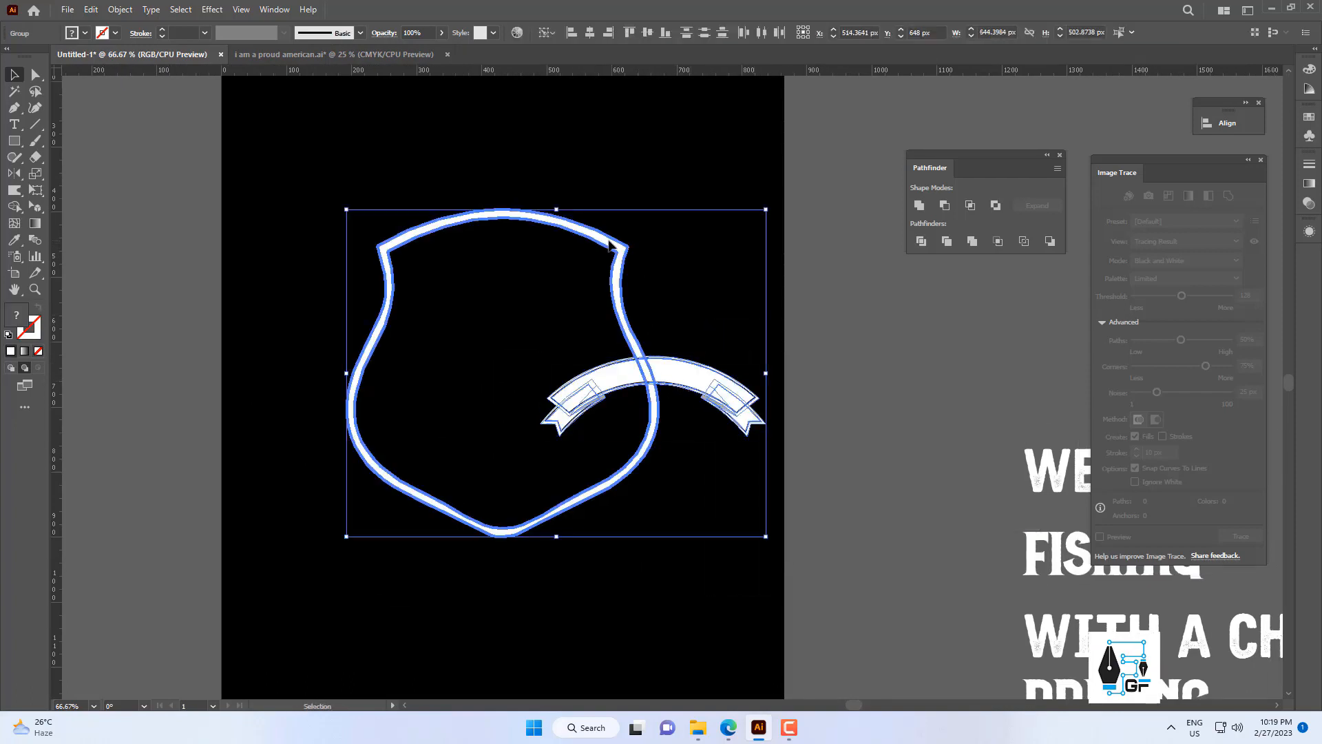
left_click(743, 303)
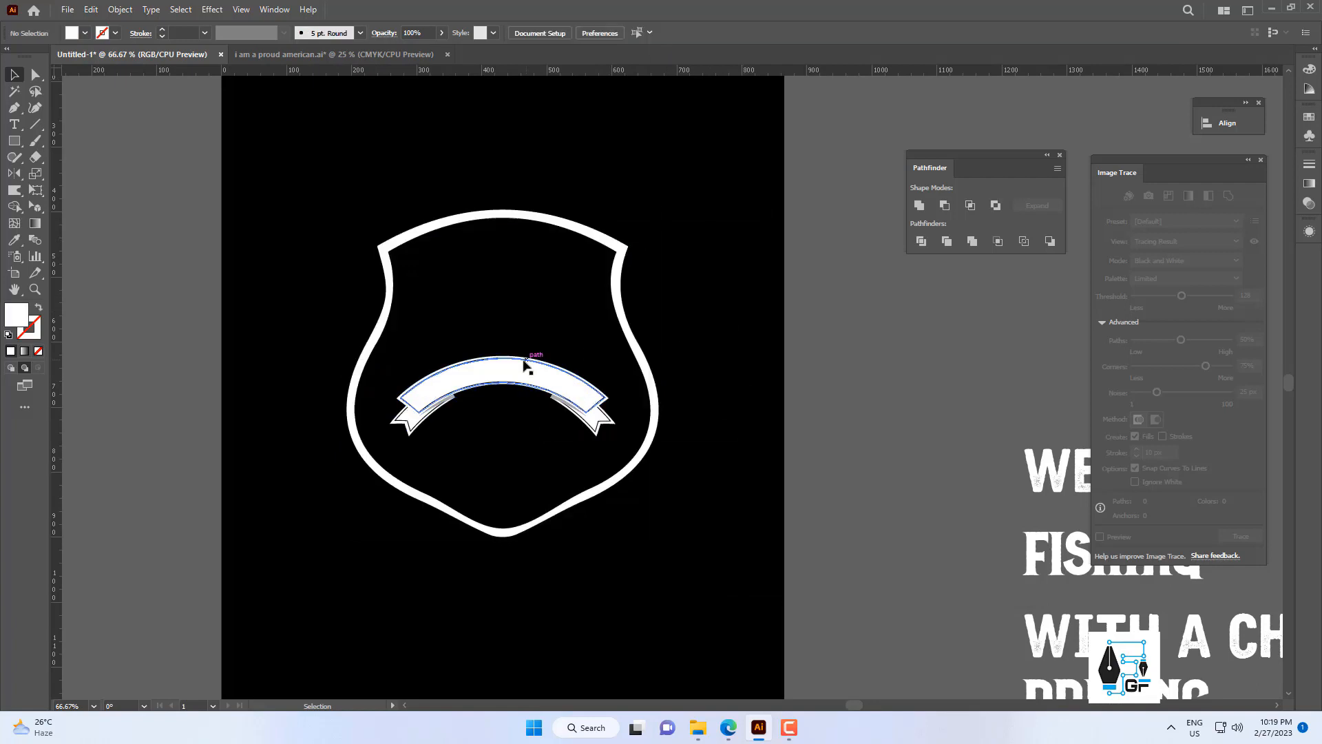
Move the banner across the upper part of the shield and enlarge it to about 480 px wide.
left_click_drag(524, 362, 523, 277)
left_click_drag(584, 367, 656, 369)
key("Up")
key("Up")
key("Up")
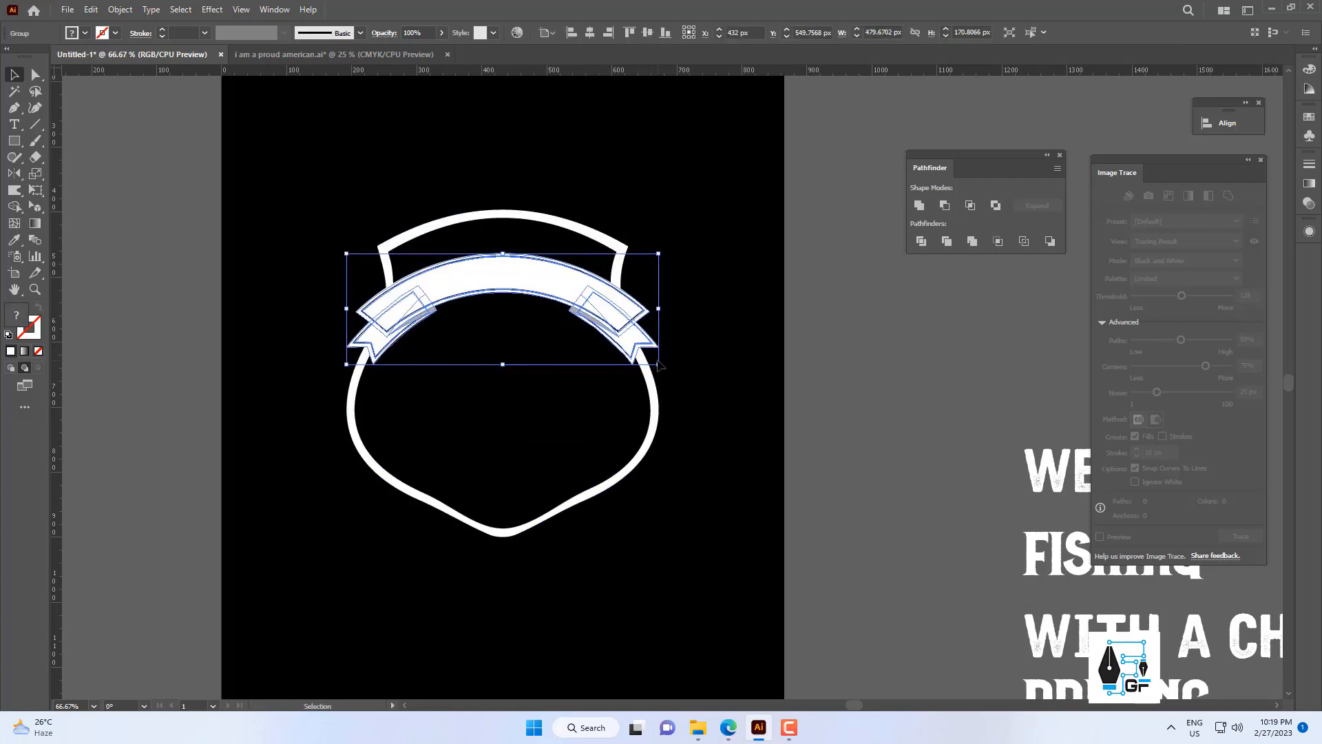
key("Up")
key("Up")
key("Up")
left_click(693, 287)
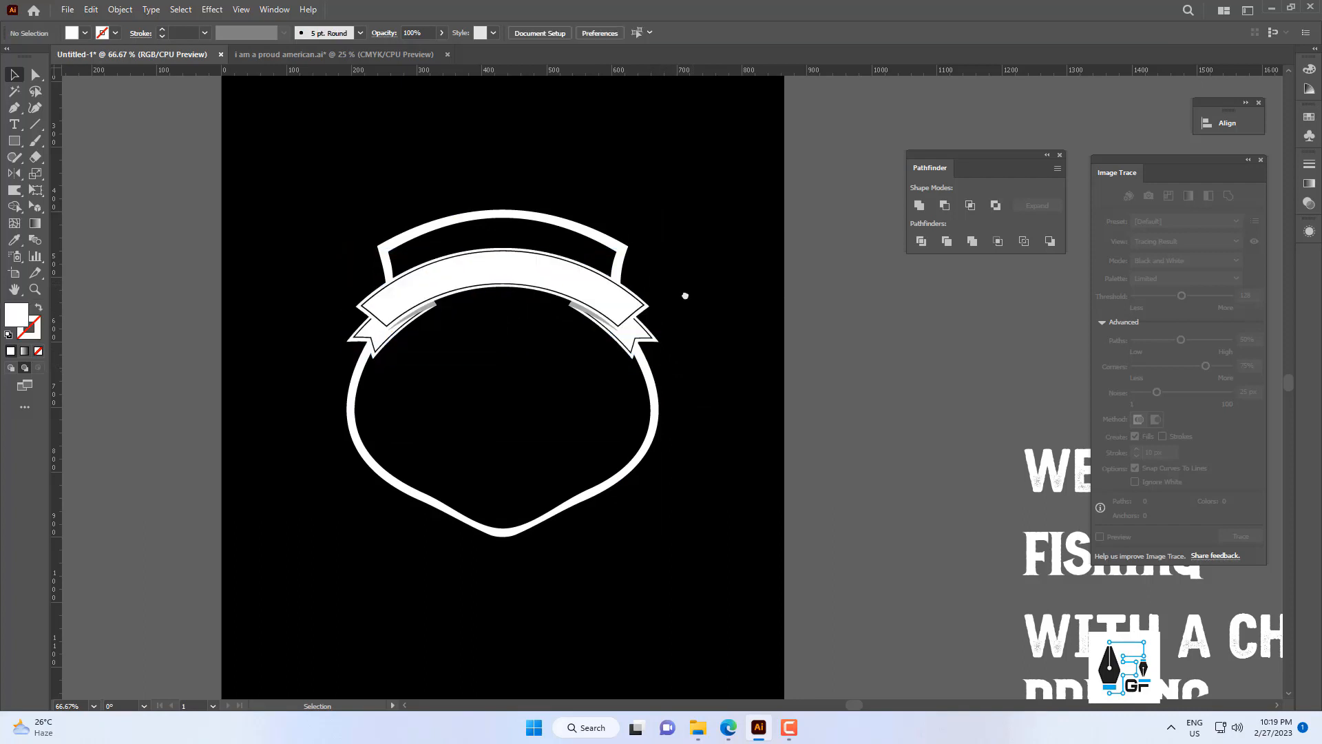
Move the live WEEKEND FORECAST text beside the shield and shrink it to about 35.6 pt.
left_click_drag(684, 296, 624, 290)
left_click_drag(537, 386, 439, 355)
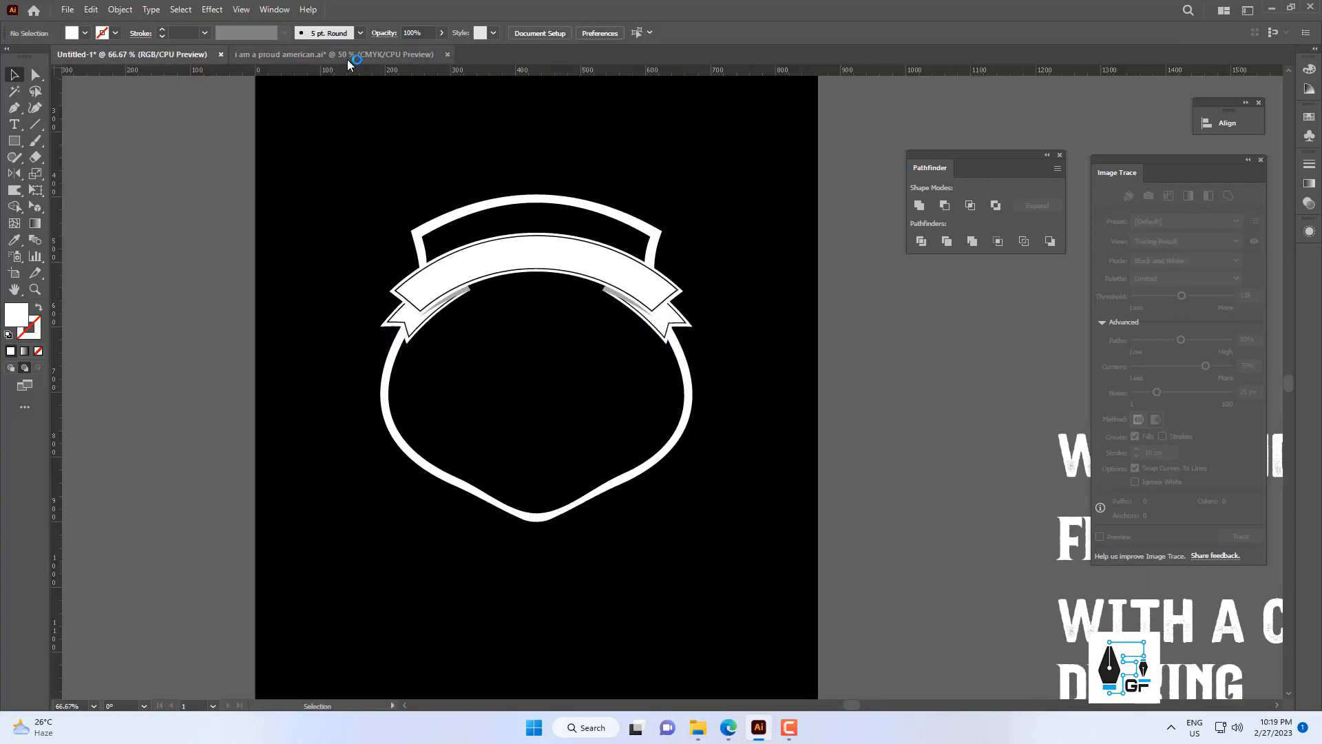
left_click_drag(844, 519, 741, 494)
scroll(935, 474, "down", 2)
left_click_drag(964, 452, 817, 363)
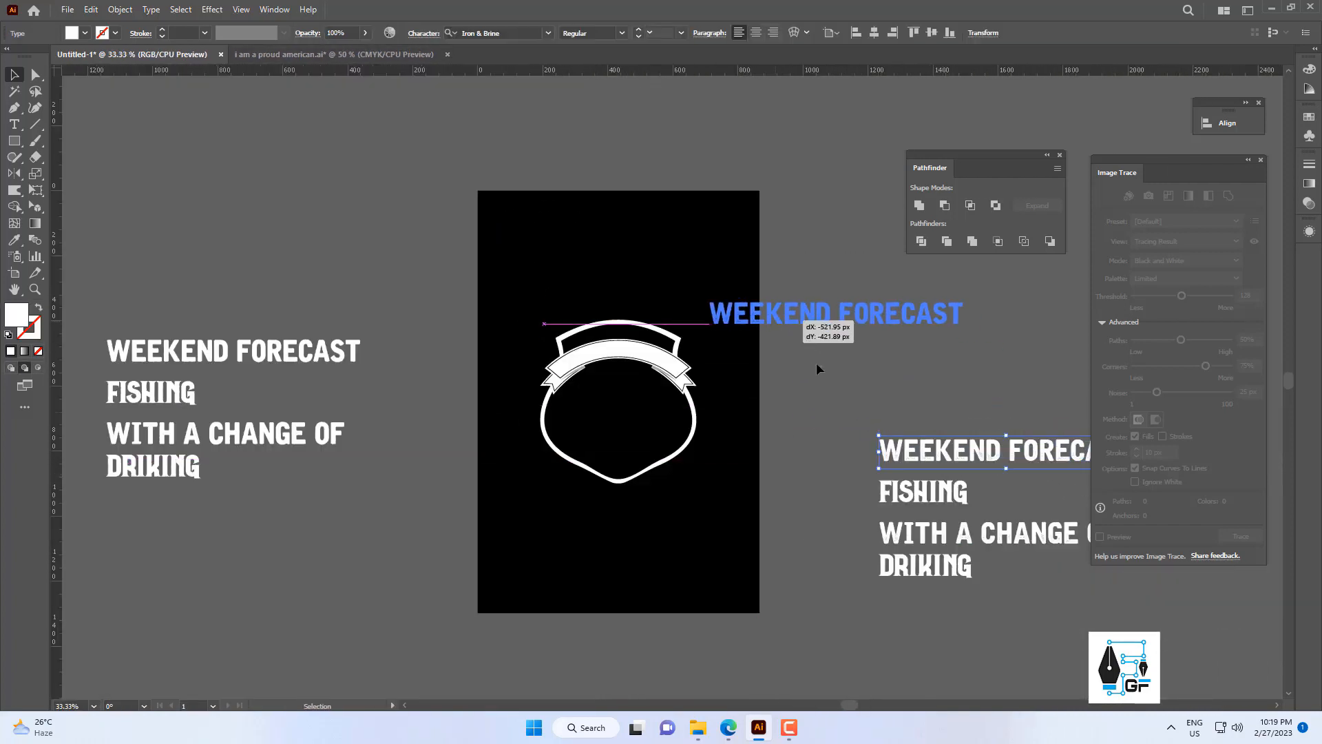
scroll(816, 365, "up", 2)
left_click_drag(895, 291, 762, 470)
scroll(757, 413, "down", 1)
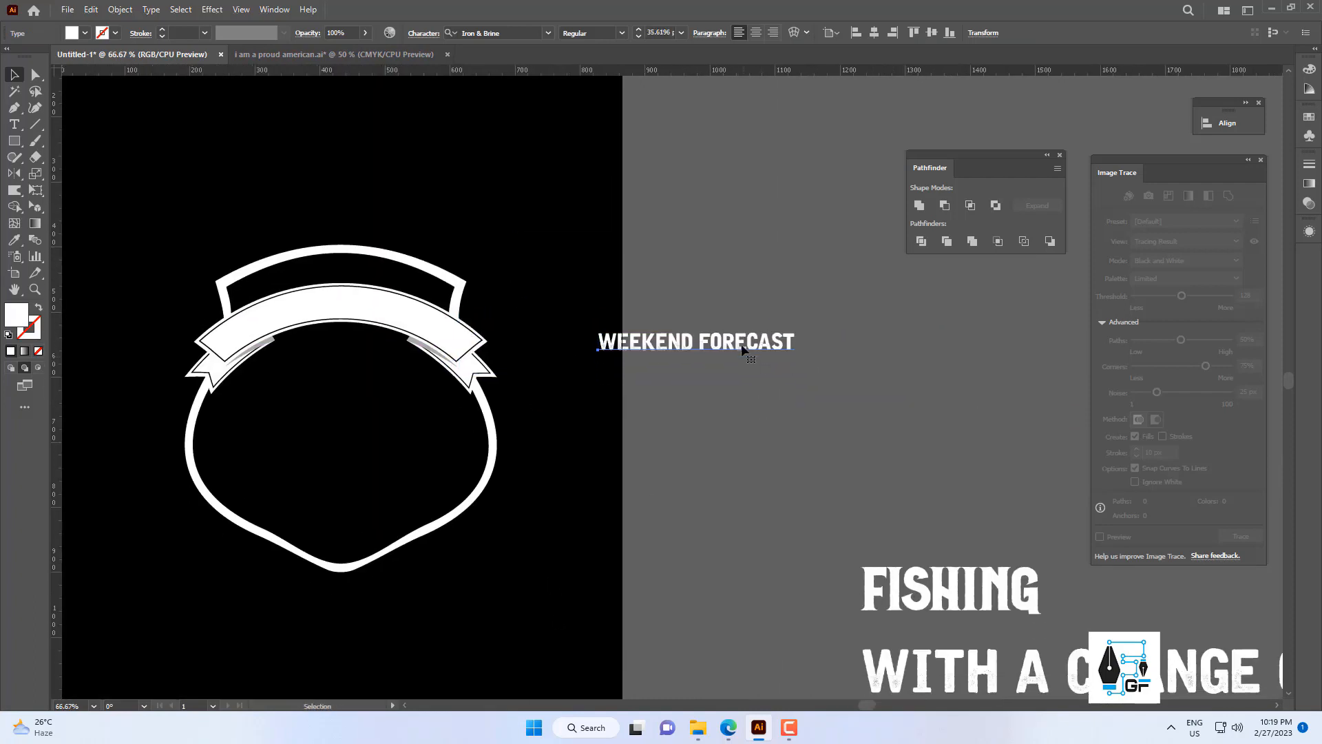
Position the WEEKEND FORECAST text over the banner and enlarge it to about 41.8 pt.
left_click_drag(742, 349, 390, 360)
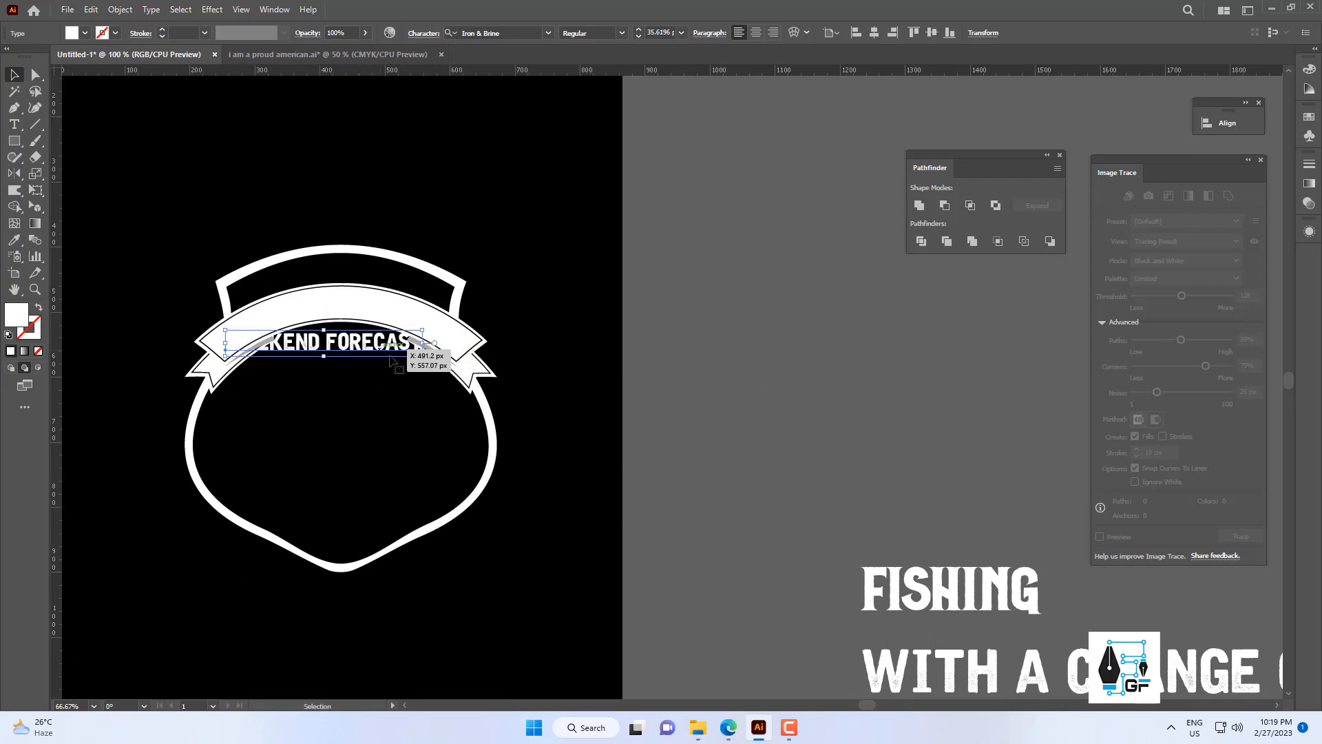
scroll(390, 359, "up", 2)
left_click_drag(505, 387, 578, 387)
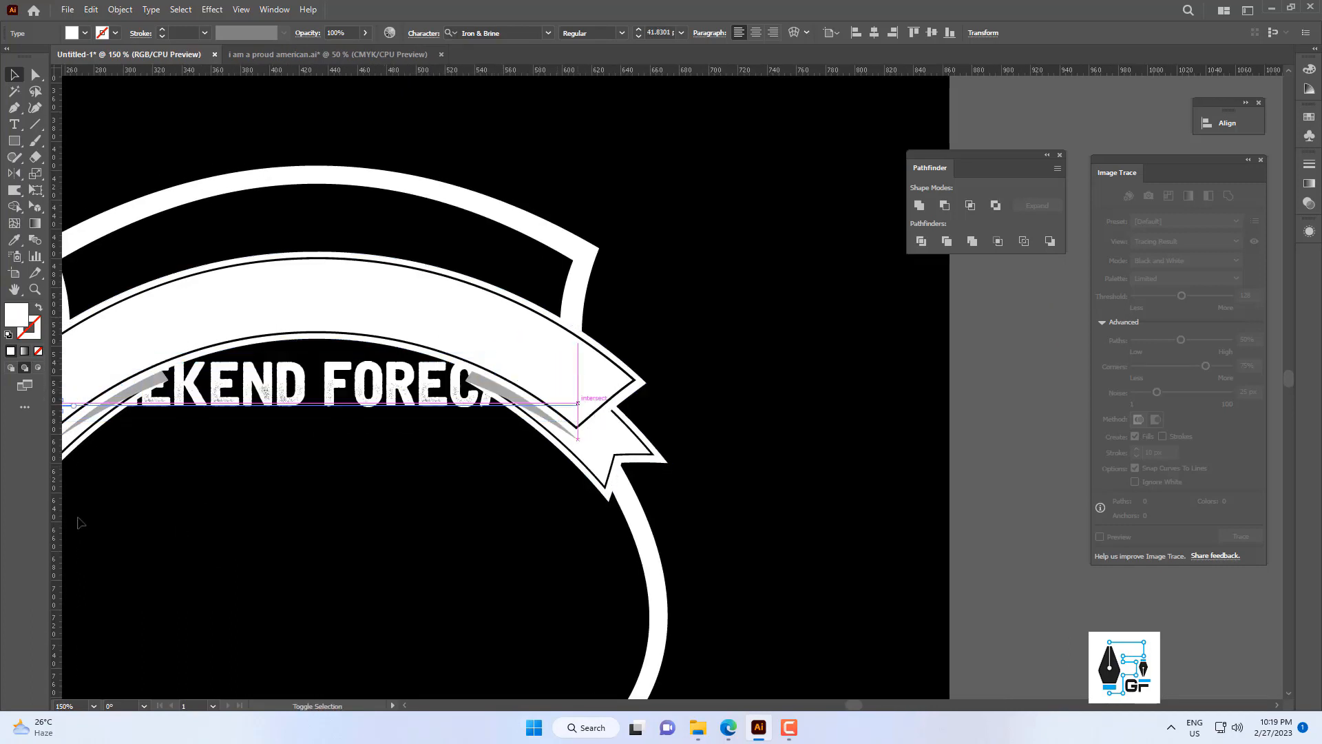
Fill the WEEKEND FORECAST text with near-black #1E1D1E and bring it to the front of the banner.
double_click(17, 314)
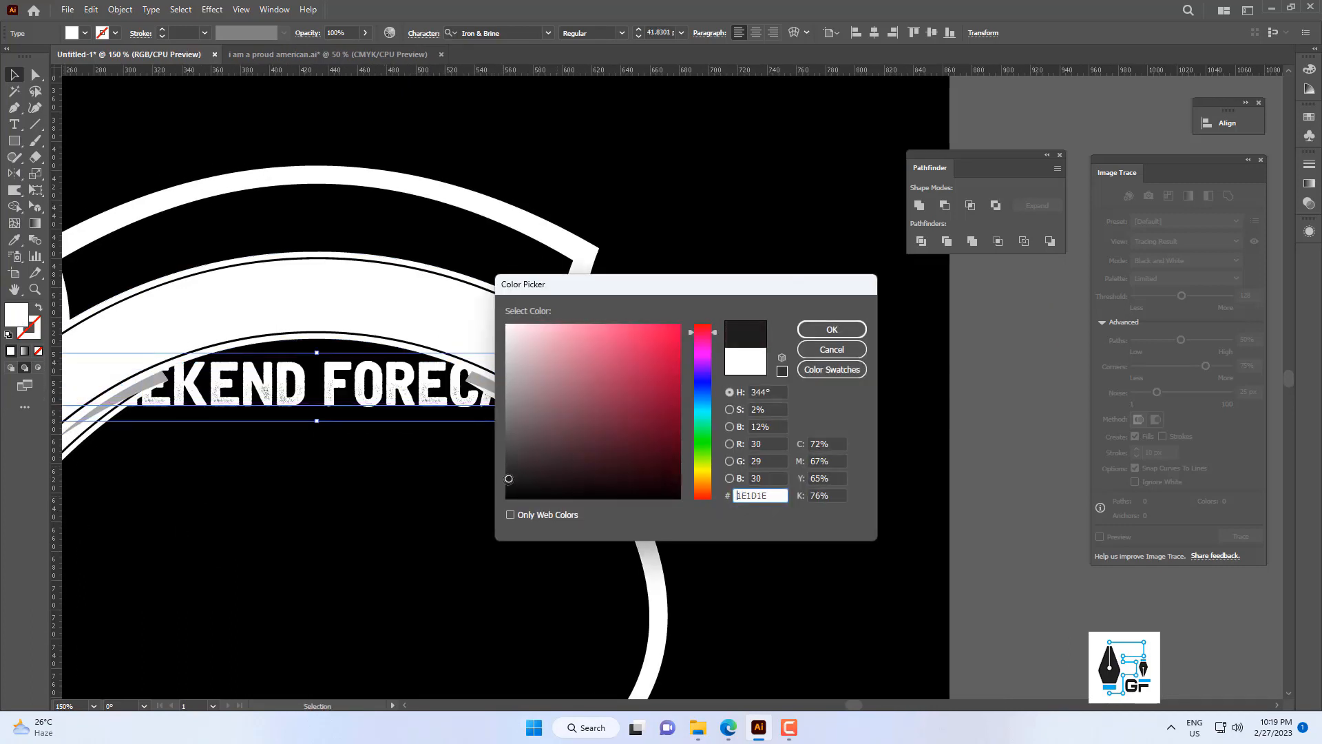
left_click(808, 328)
scroll(515, 386, "down", 3)
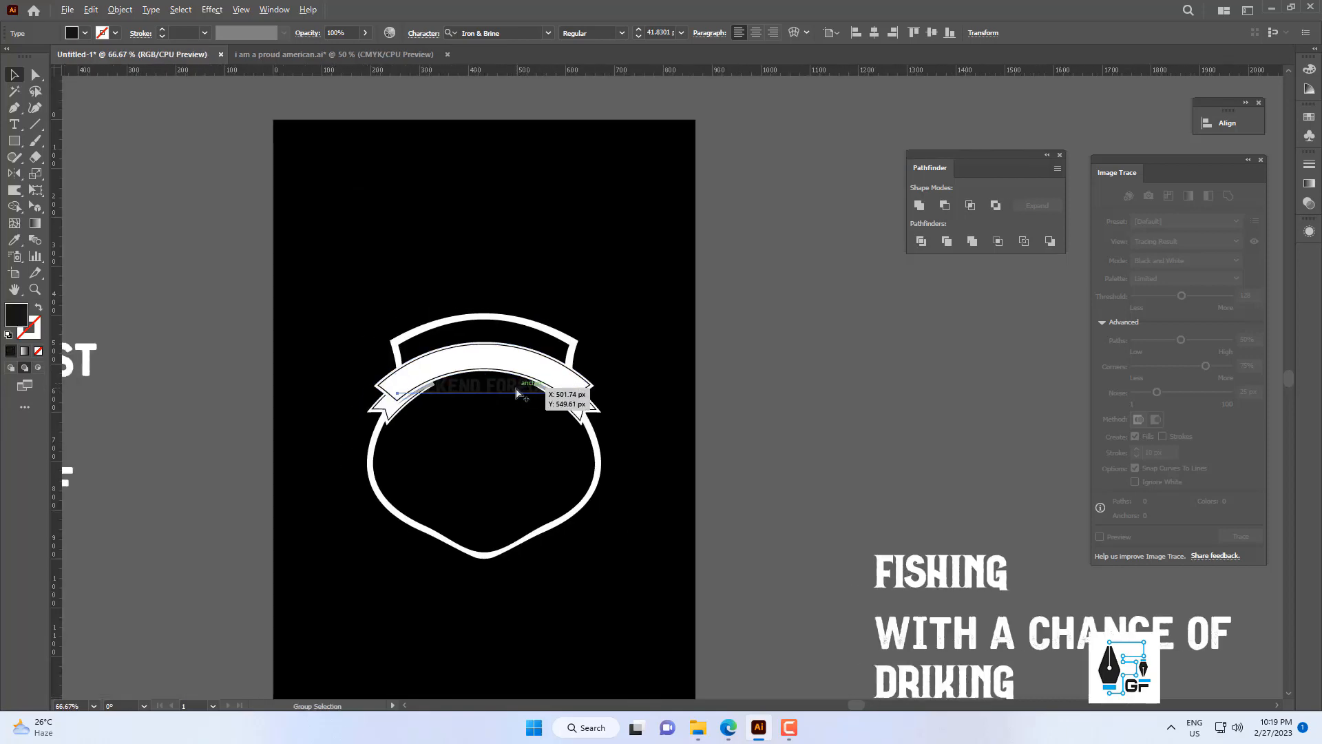
scroll(515, 386, "up", 2)
right_click(515, 387)
mouse_move(598, 317)
left_click(762, 313)
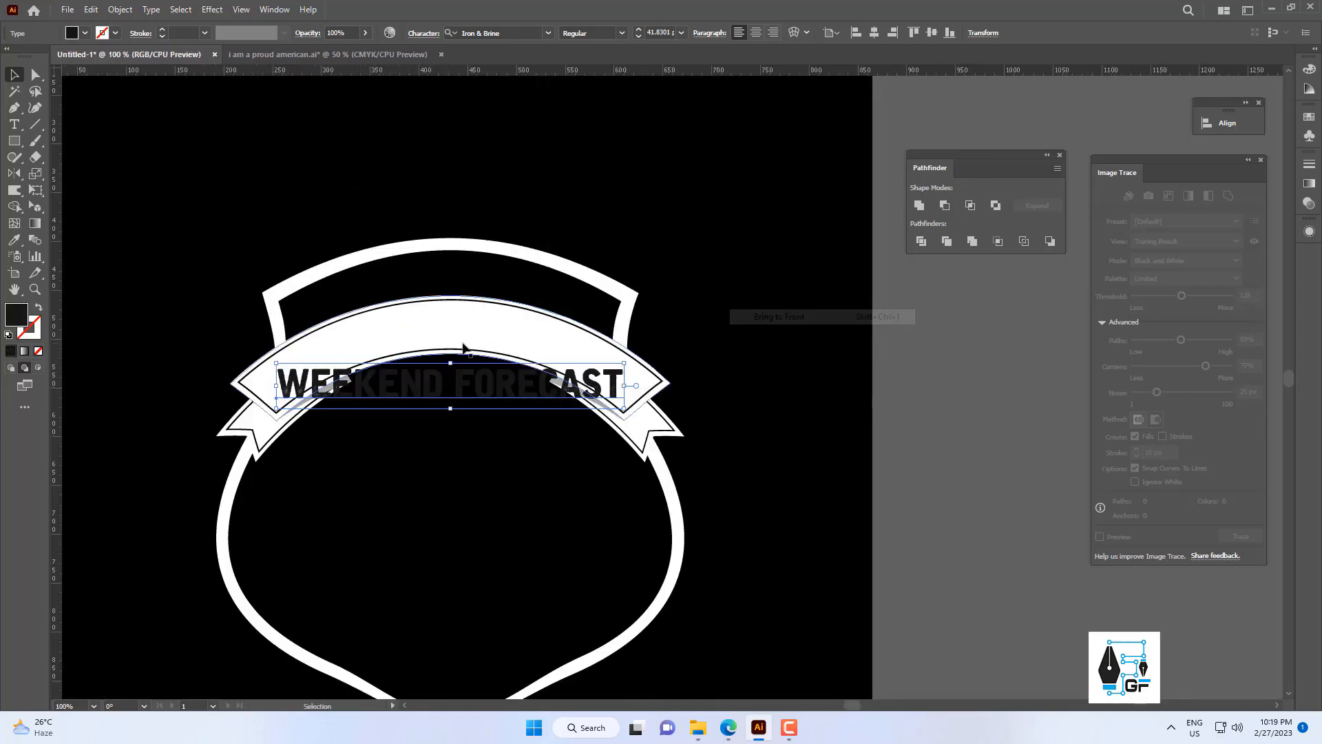
Center the WEEKEND FORECAST text and the banner horizontally with each other.
left_click(443, 331, "shift")
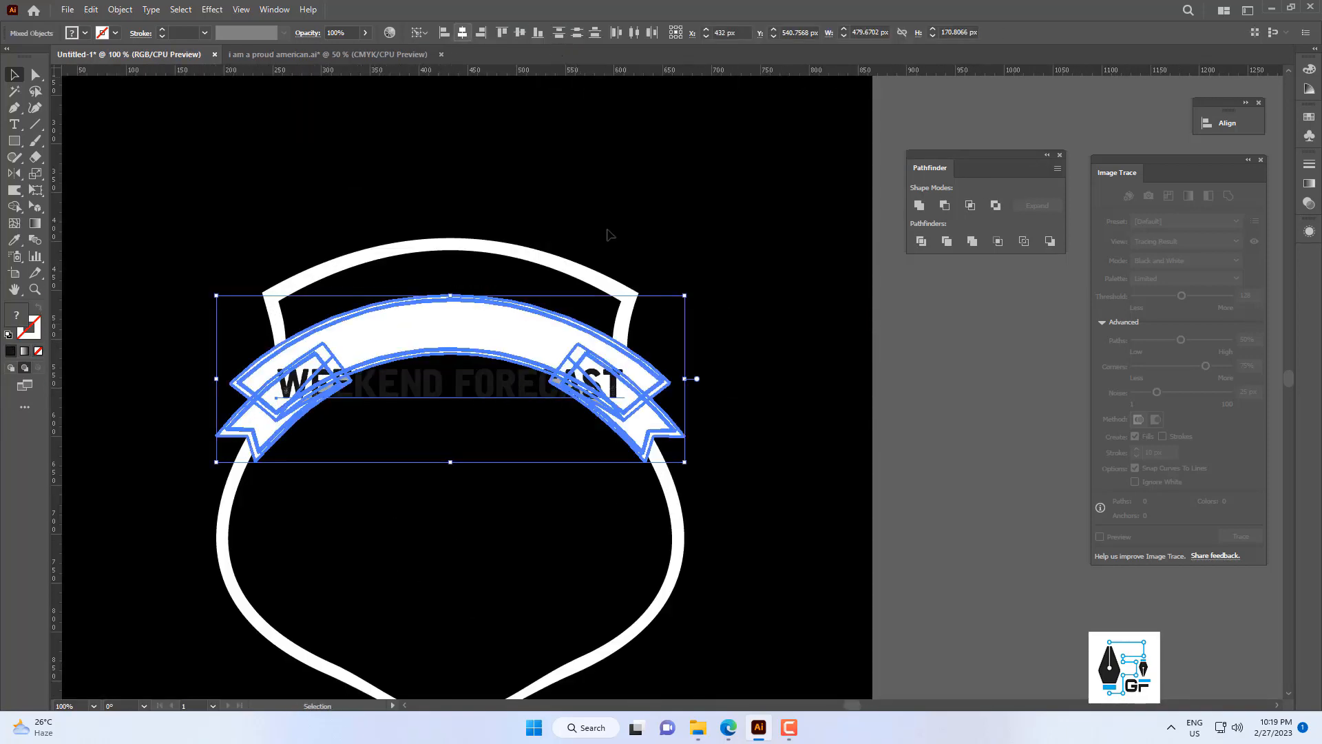
left_click(684, 341)
left_click_drag(684, 341, 745, 313)
Curve the WEEKEND FORECAST text along the banner with a horizontal Arc warp at 48% bend and scale it down to about 38.9 pt.
left_click(566, 352)
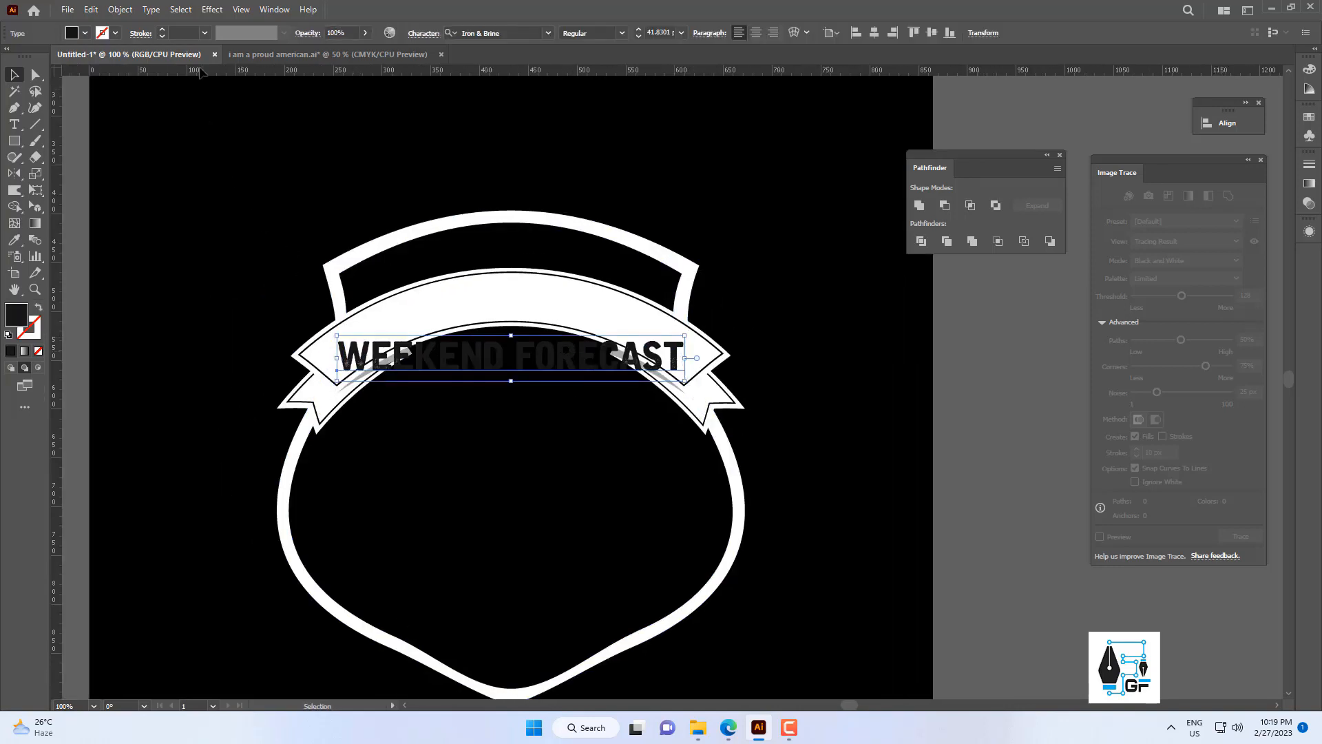
left_click(211, 11)
mouse_move(262, 191)
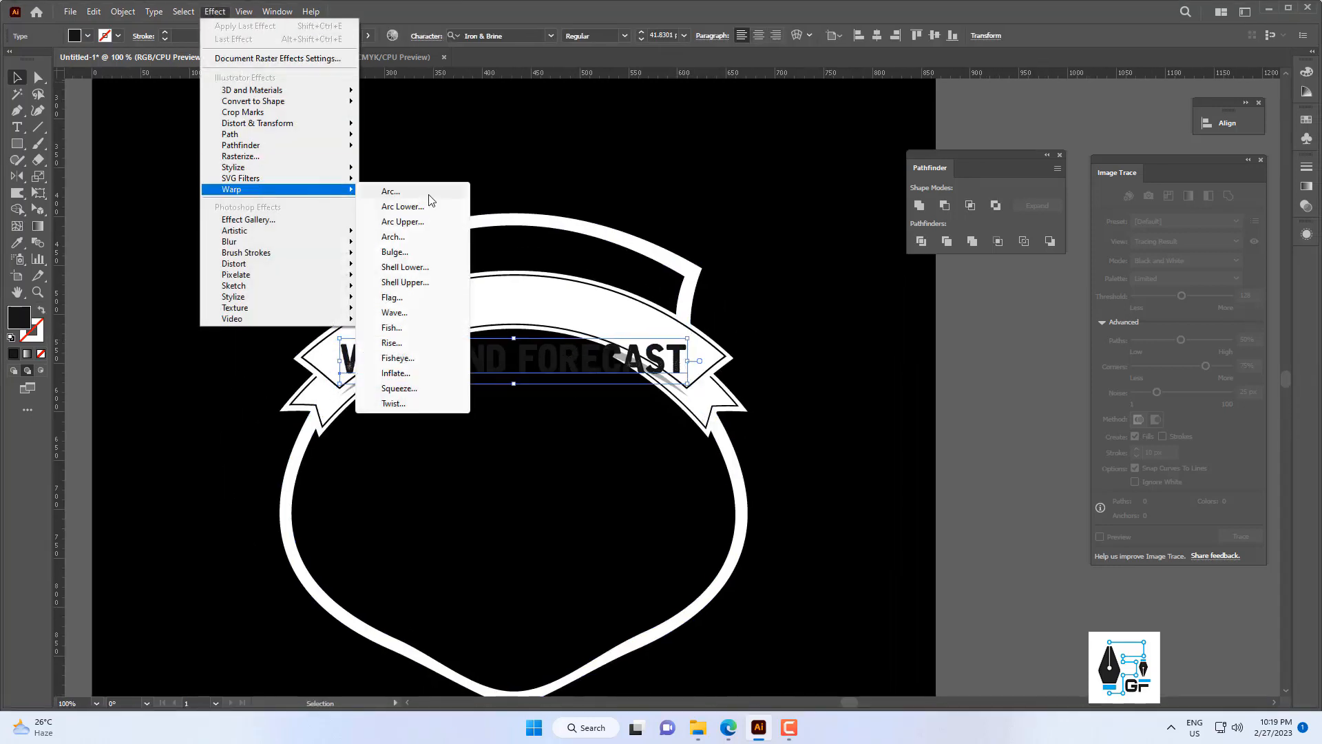
left_click(386, 190)
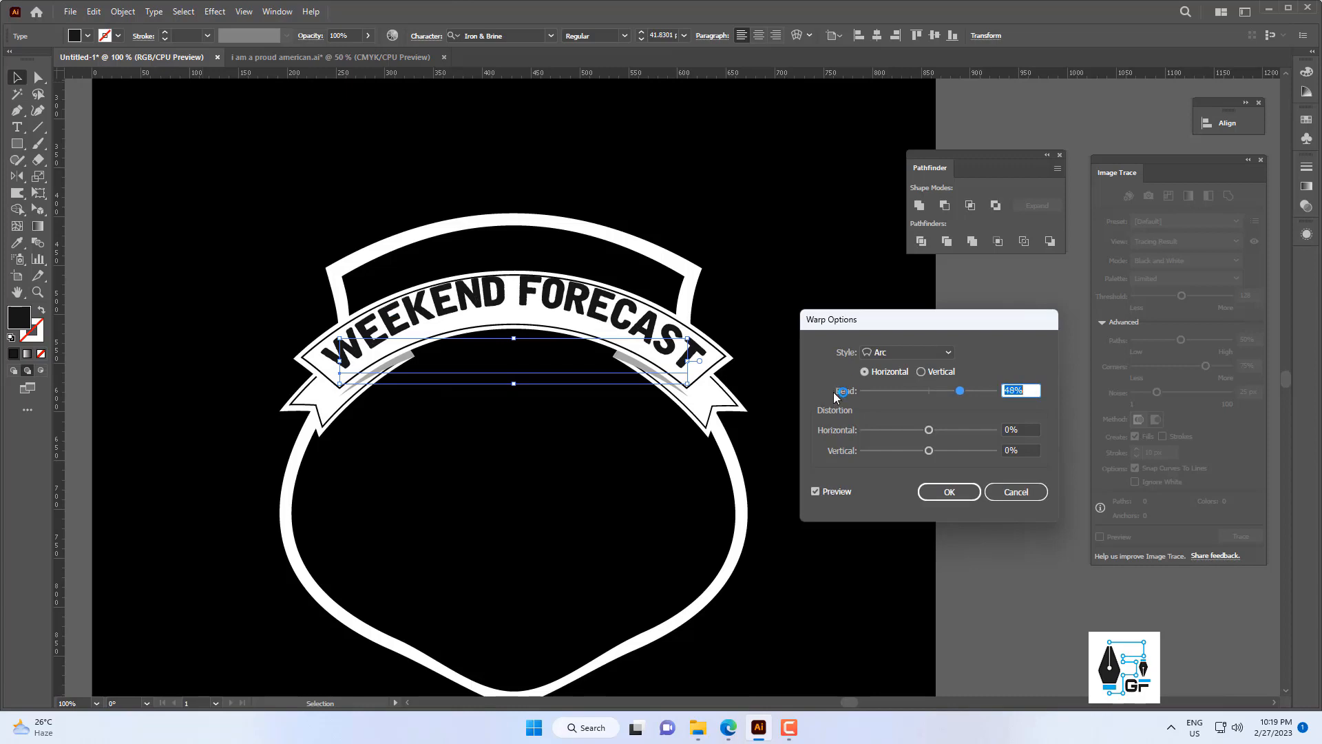
key("Return")
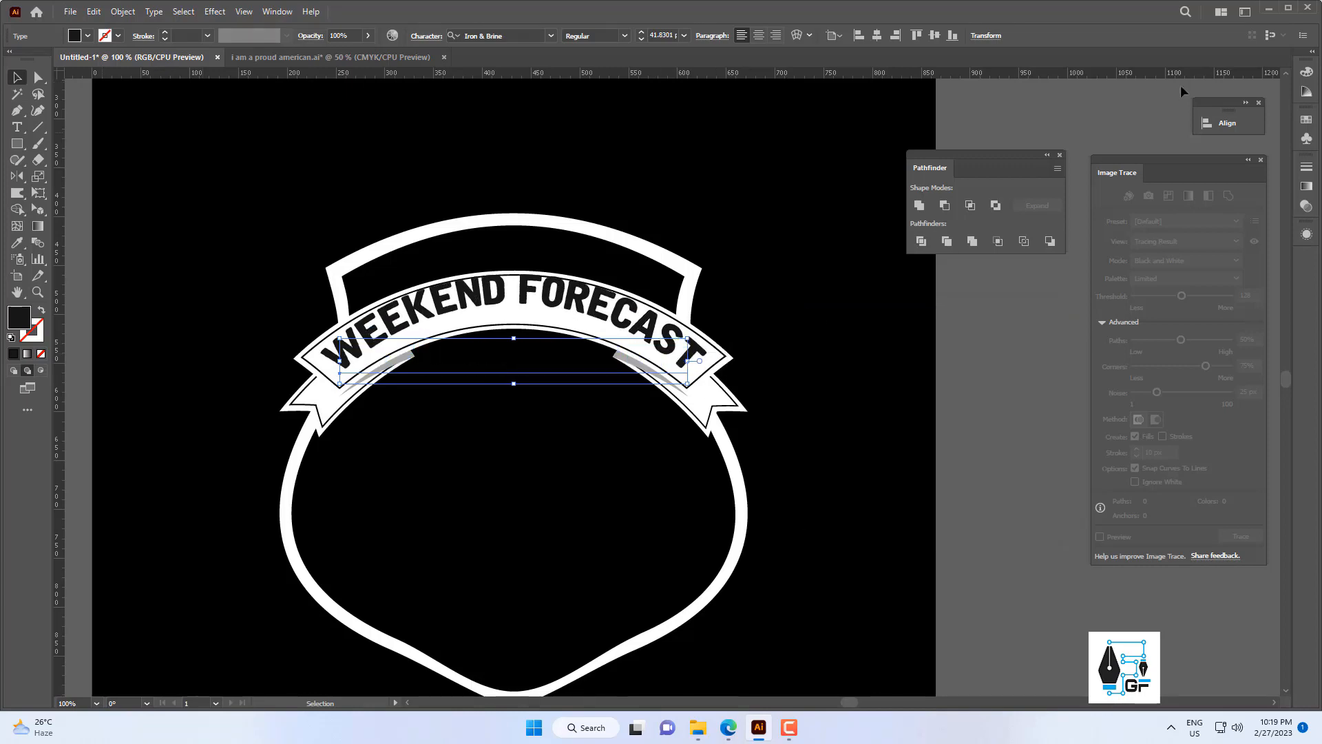
left_click(1283, 11)
mouse_move(699, 365)
left_mouse_down()
mouse_move(740, 353)
mouse_move(717, 361)
left_mouse_up()
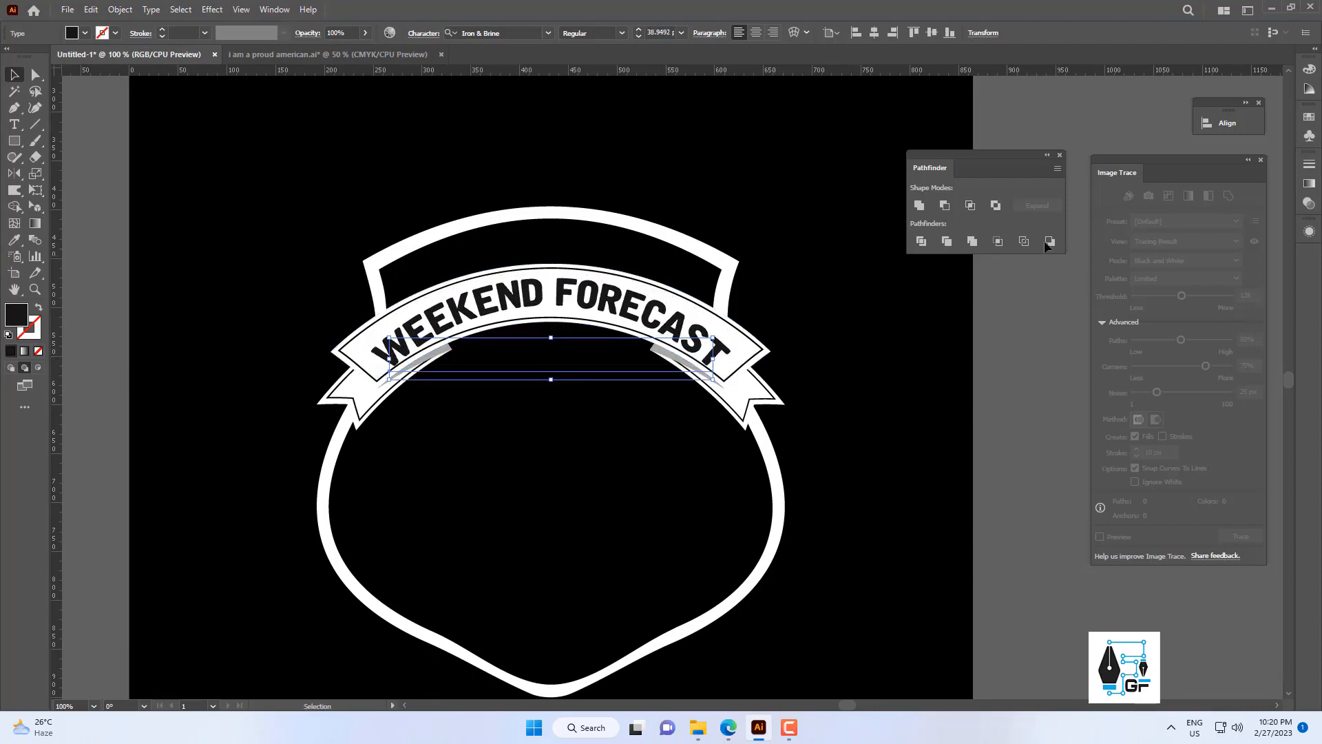
Reduce the bend of the Arc warp on the WEEKEND FORECAST text to 43%.
left_click(274, 9)
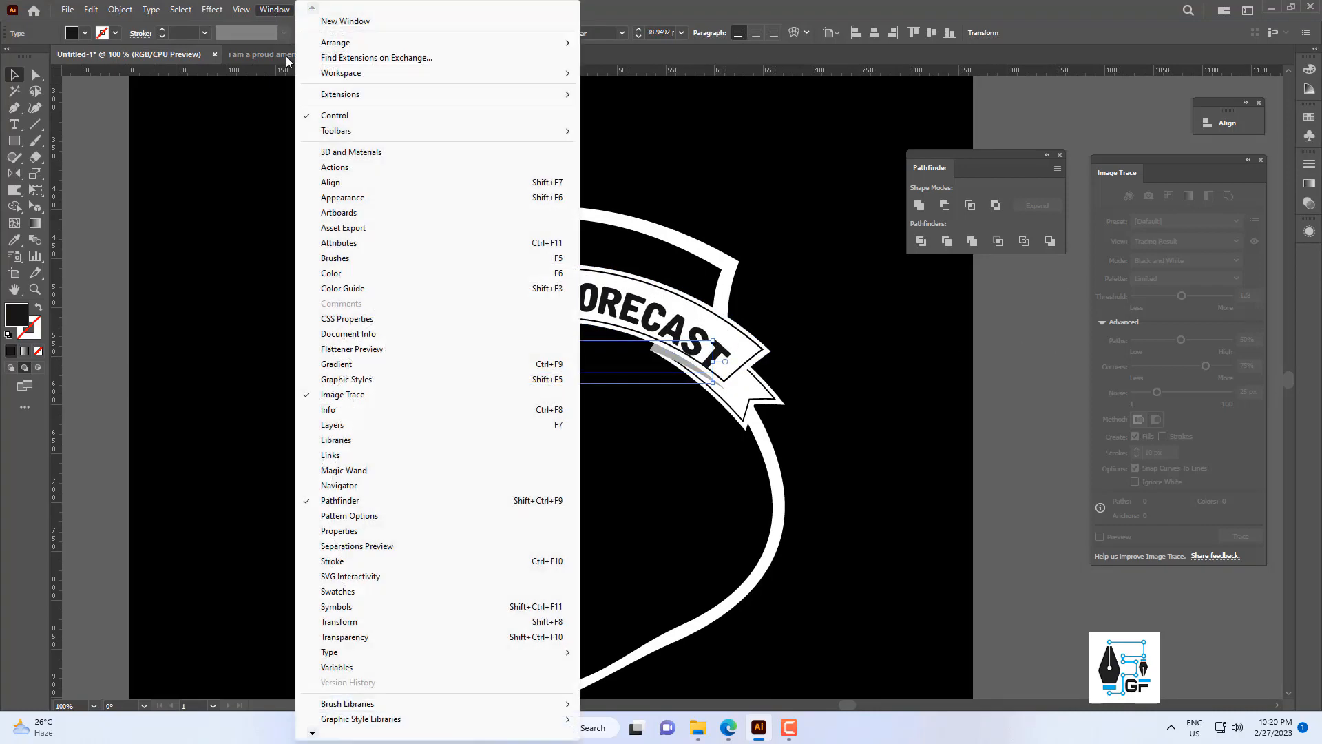
left_click(344, 198)
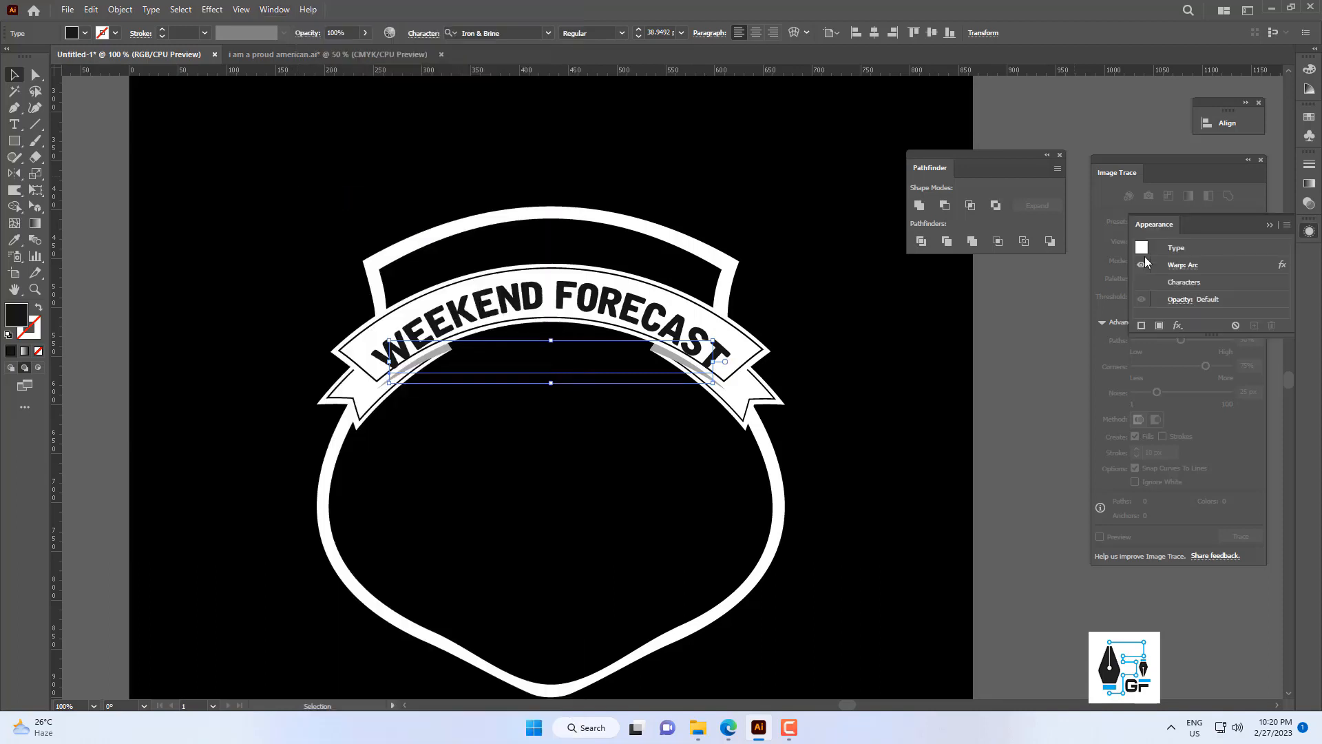
left_click(1185, 265)
key("Down")
key("Down")
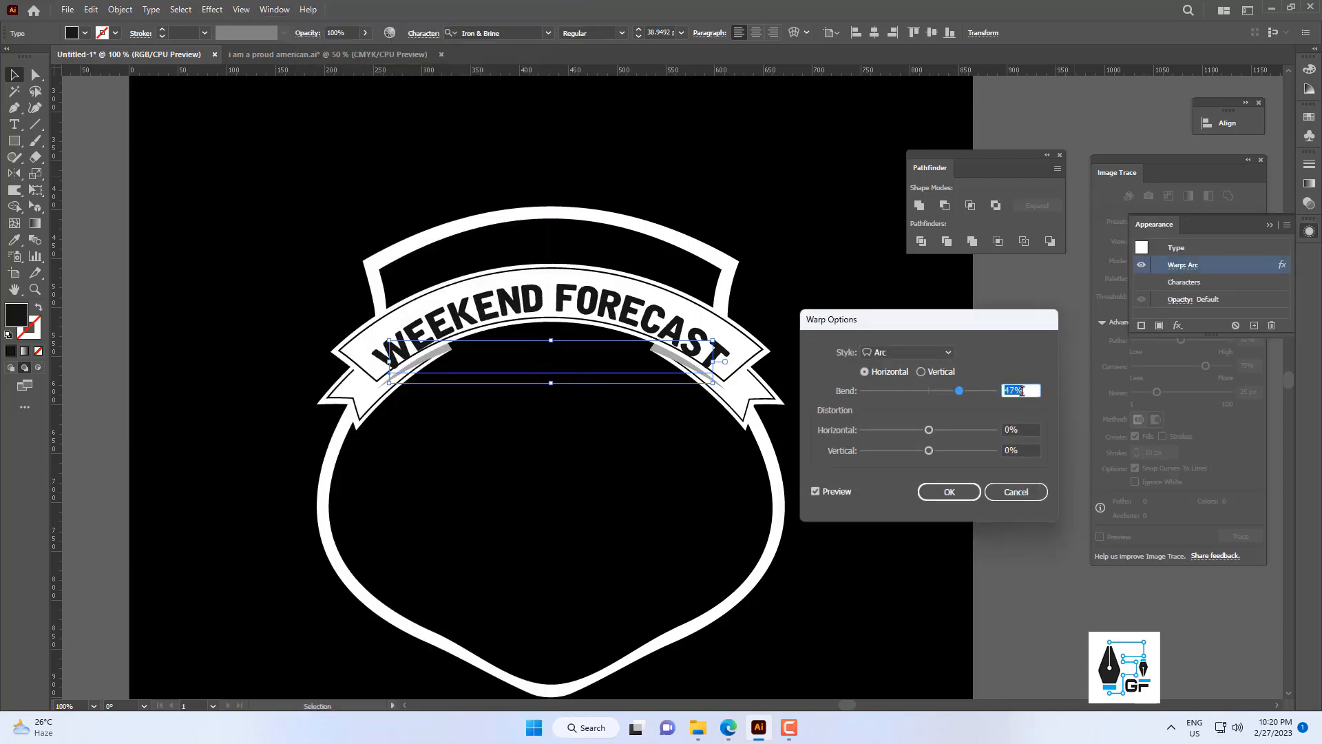
key("Down")
key("Down")
key("Down")
key("Down")
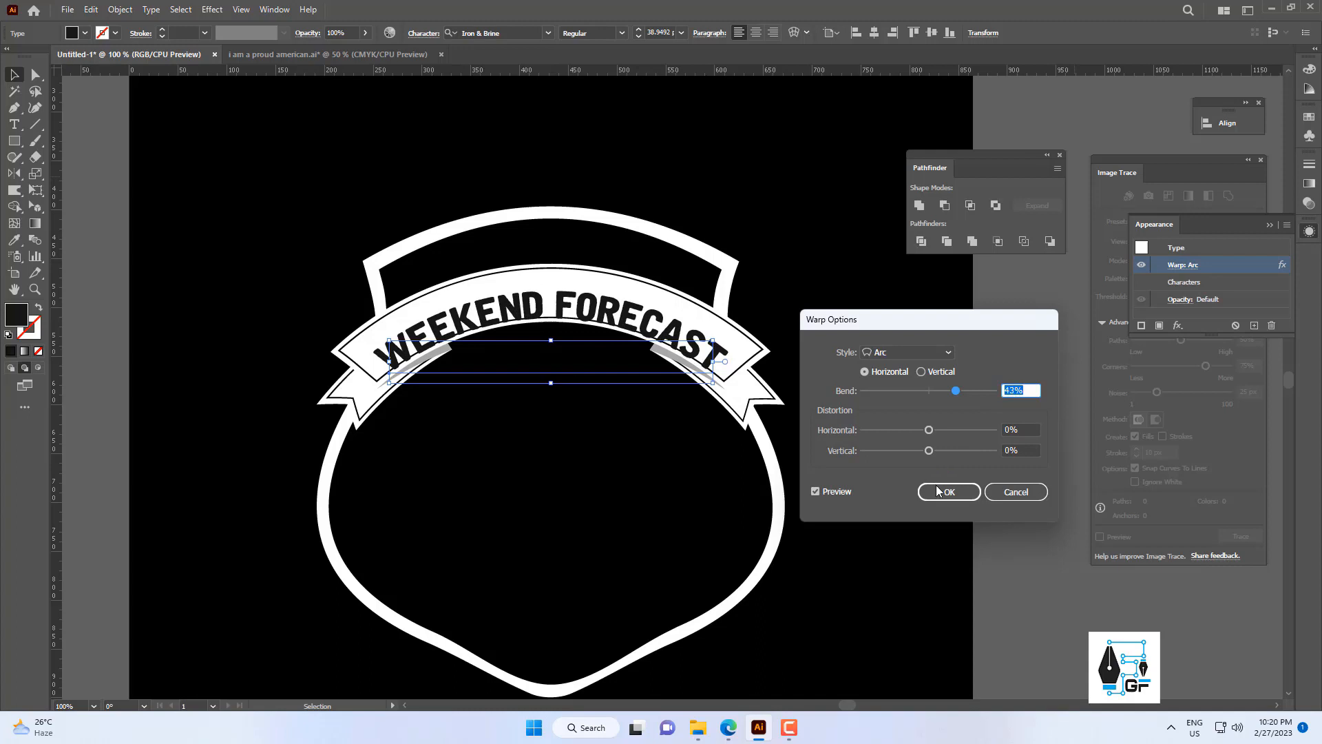
left_click(938, 491)
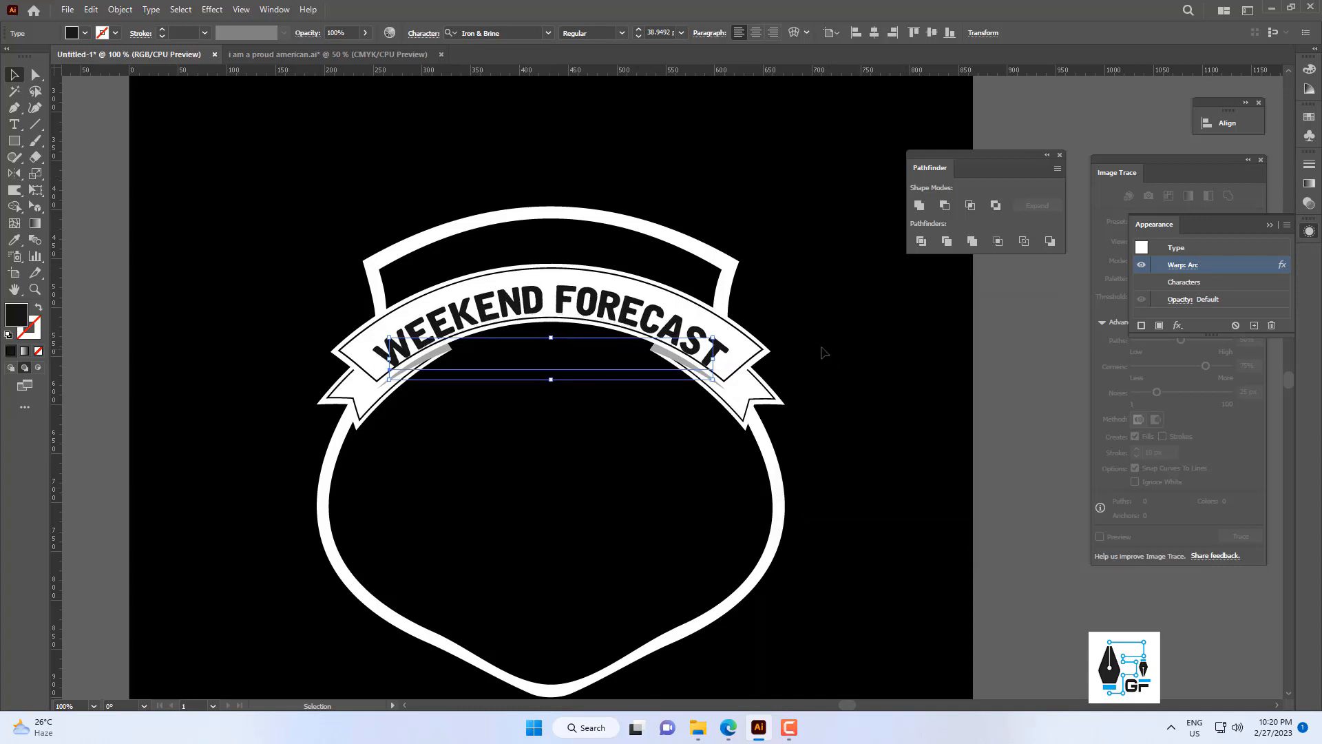
Nudge the WEEKEND FORECAST text upward so it sits midway between the banner's edges.
key("Up")
key("Up")
key("Up")
key("Up")
key("Up")
key("Up")
key("Up")
key("Up")
key("Up")
key("Up")
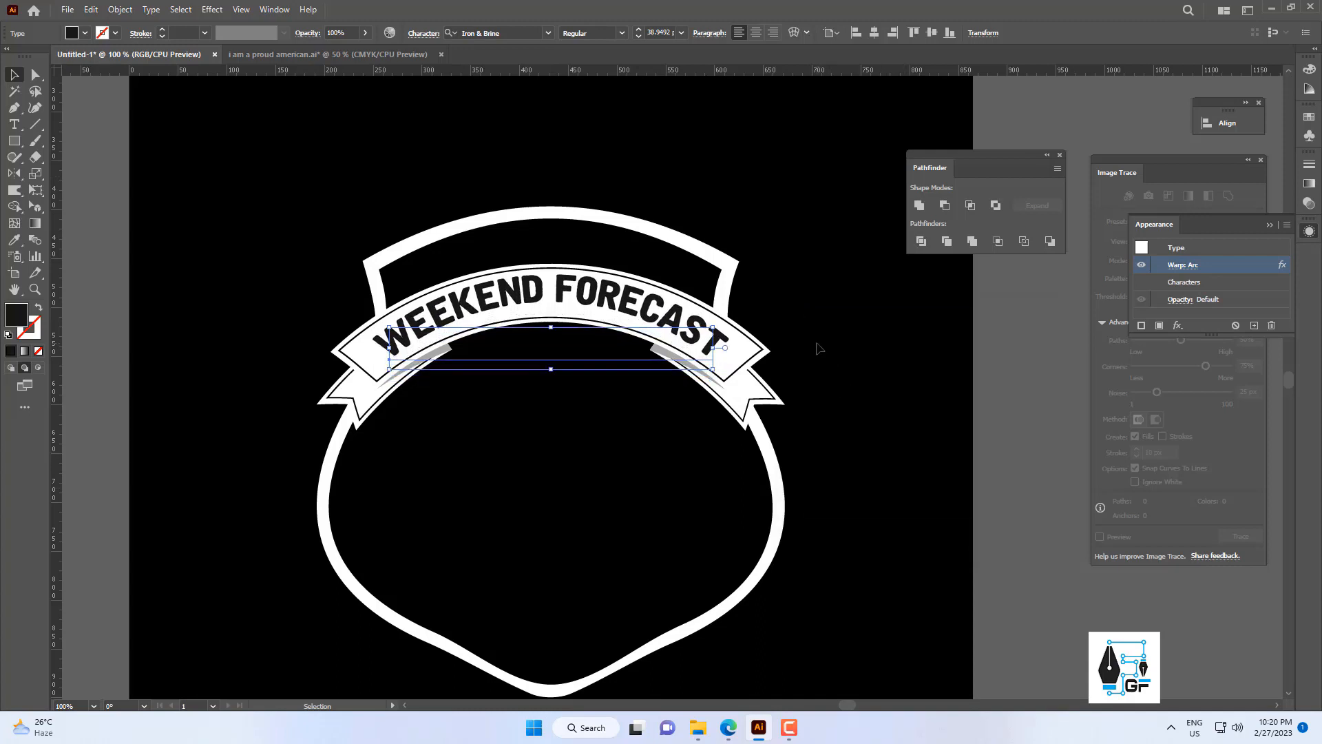
key("Up")
left_click(813, 344)
scroll(749, 305, "down", 3)
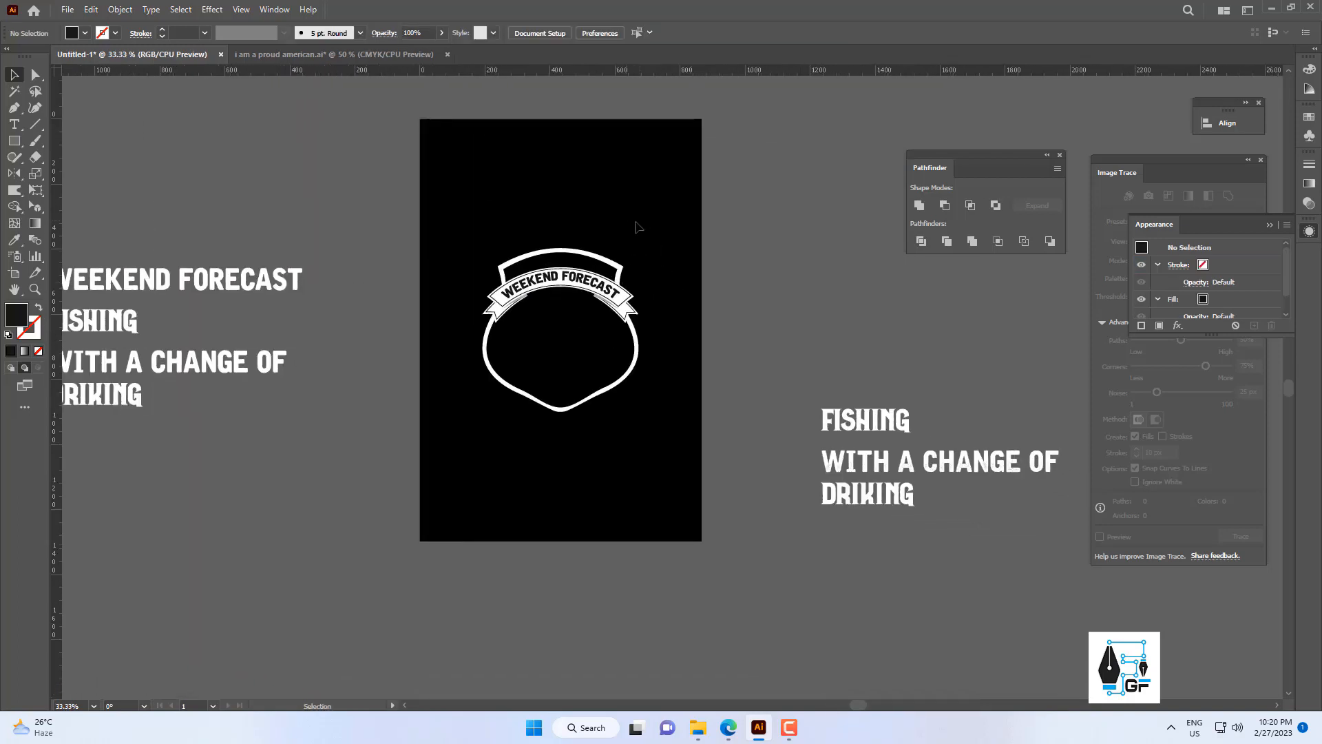
Expand the appearance of the shield, banner and warped text artwork.
left_click(118, 11)
left_click(177, 183)
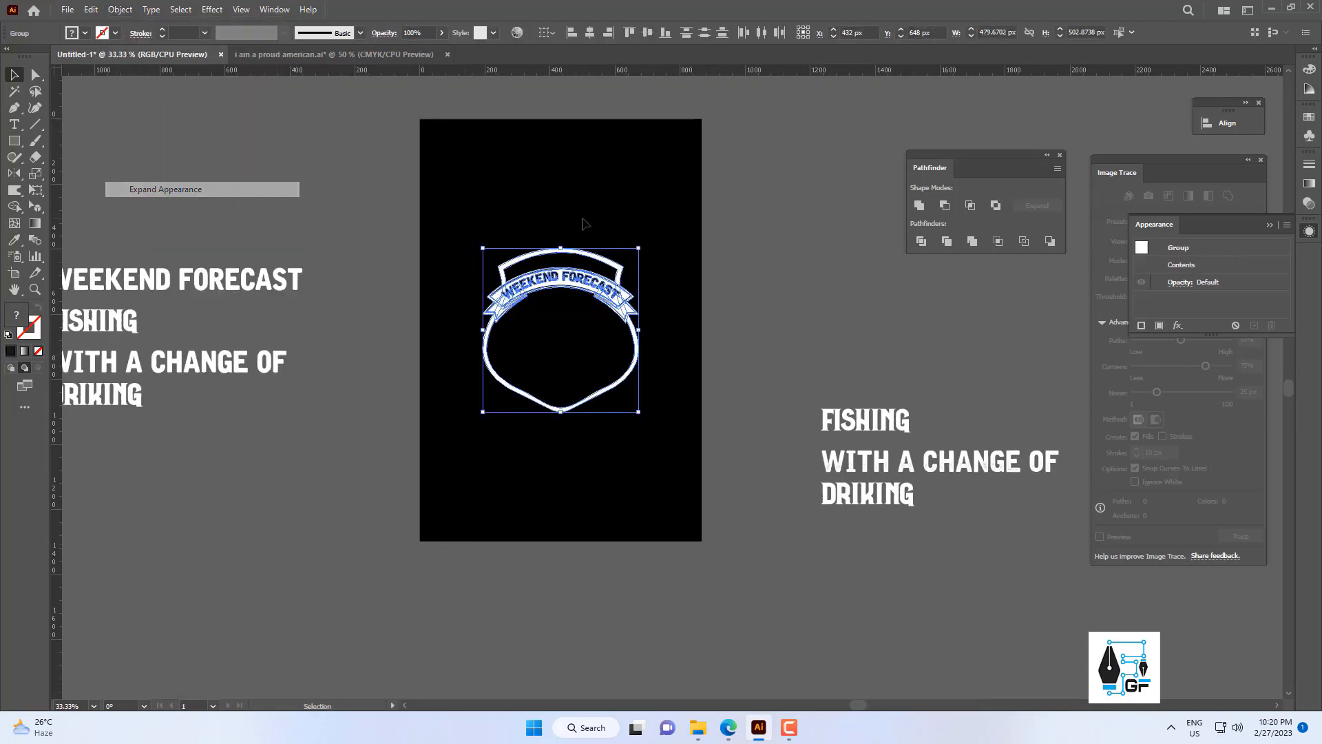
left_click(585, 218)
scroll(583, 283, "up", 3)
scroll(583, 283, "down", 1)
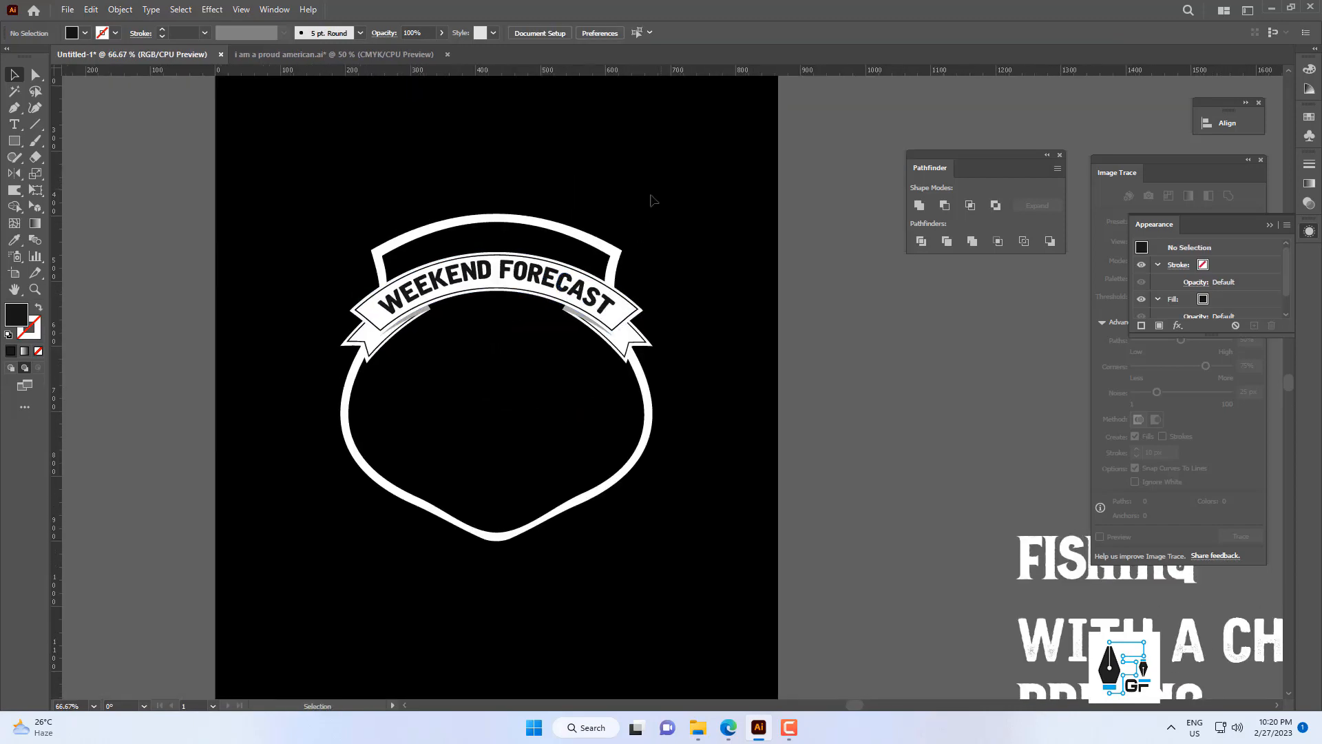
Fill the empty shield area above the banner with bright sky blue using the Shape Builder tool.
left_click_drag(331, 373, 333, 370)
left_click(466, 255)
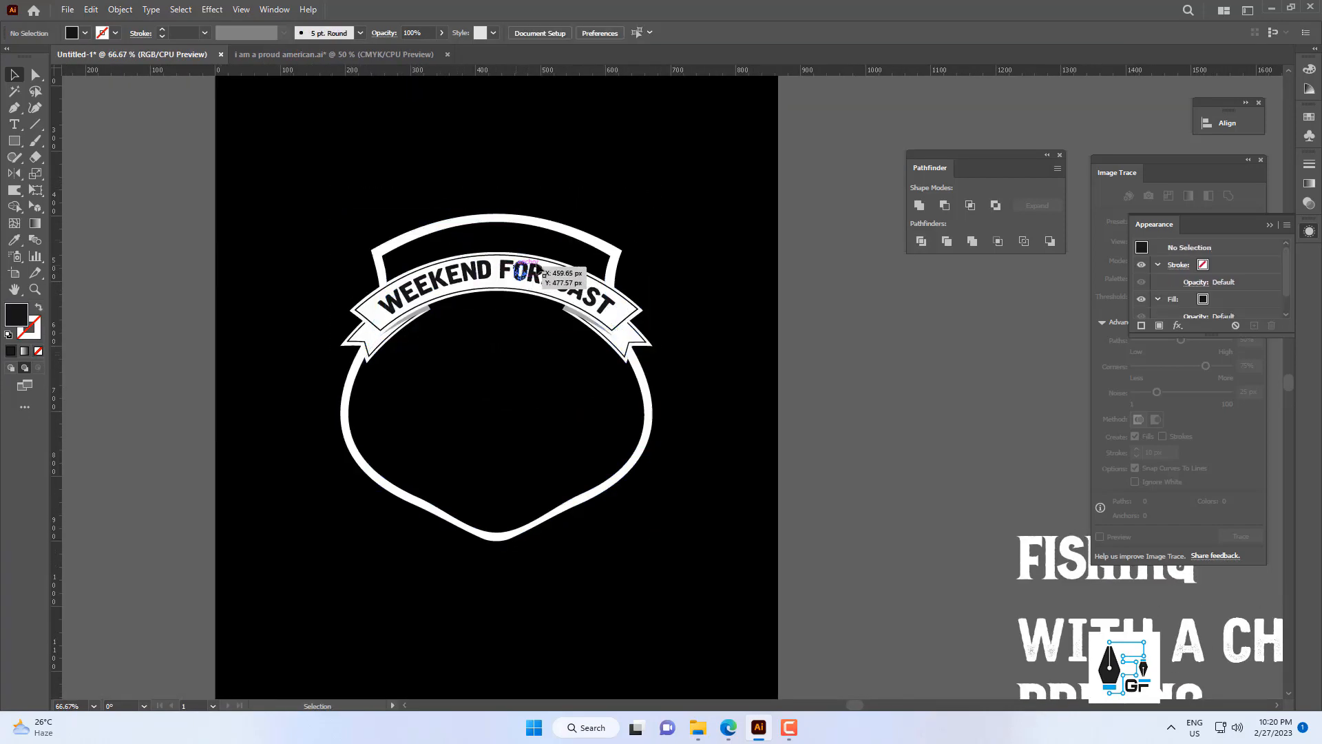
left_click(634, 335)
scroll(613, 255, "up", 2)
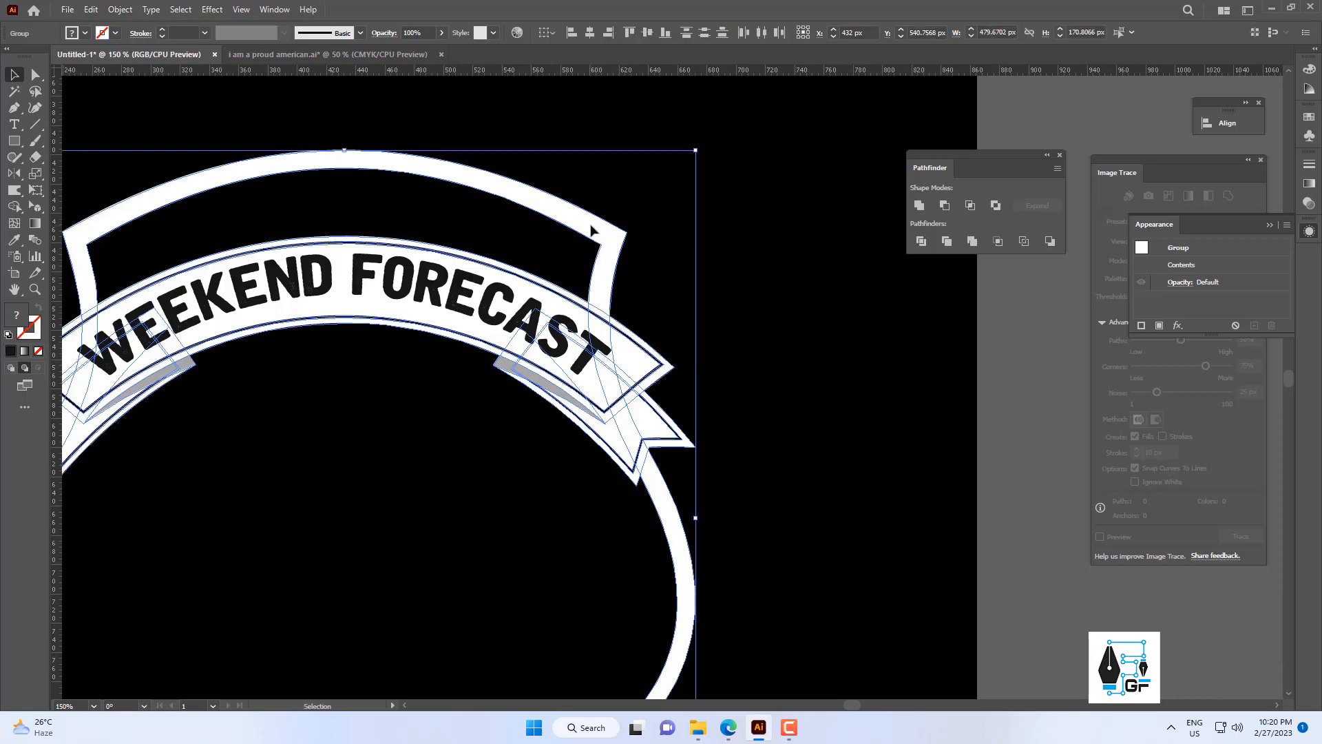
scroll(640, 264, "down", 2)
left_click_drag(639, 264, 655, 270)
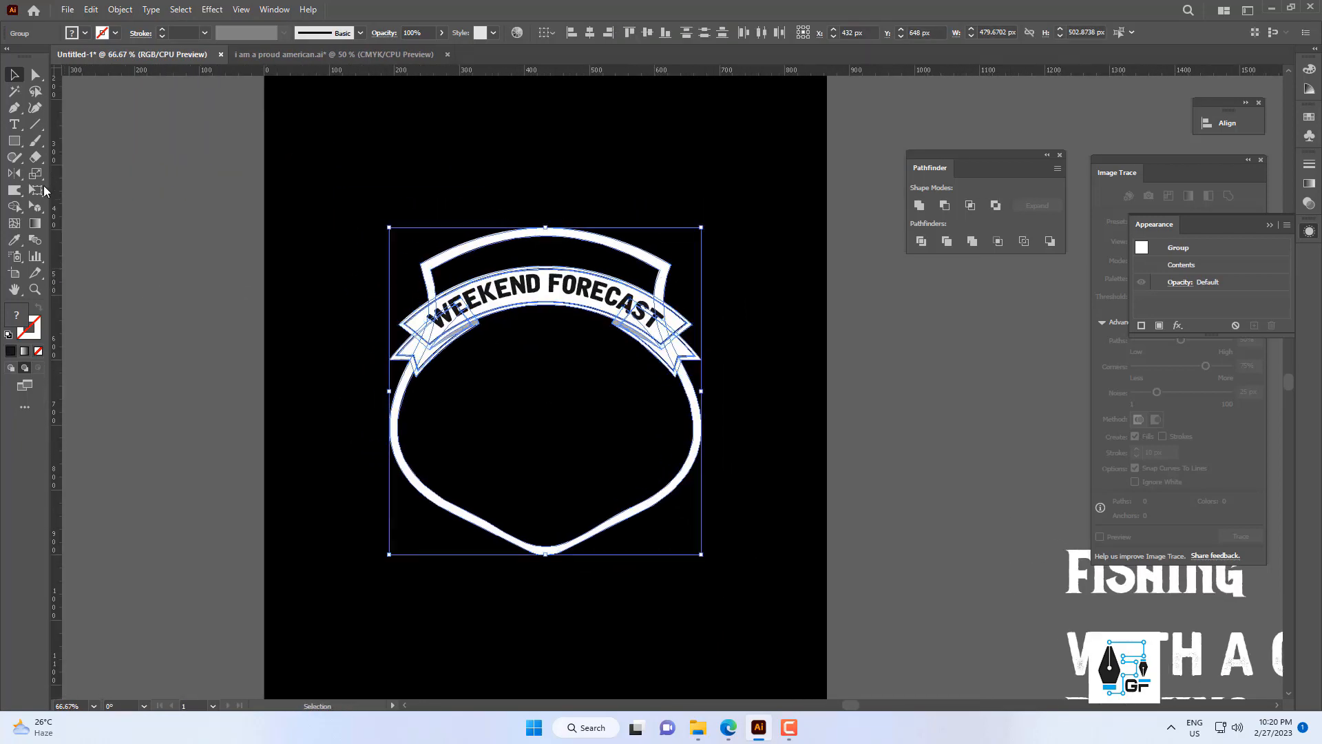
left_click_drag(21, 210, 55, 211)
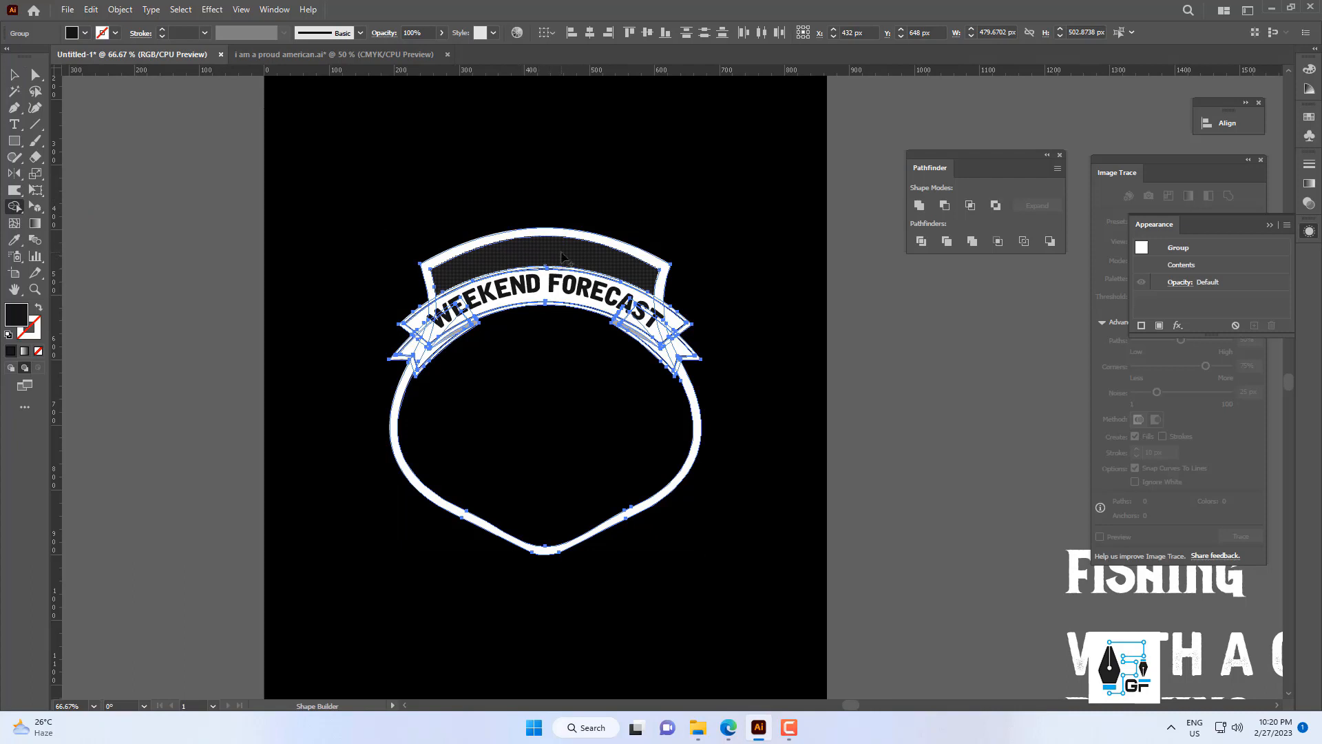
double_click(16, 315)
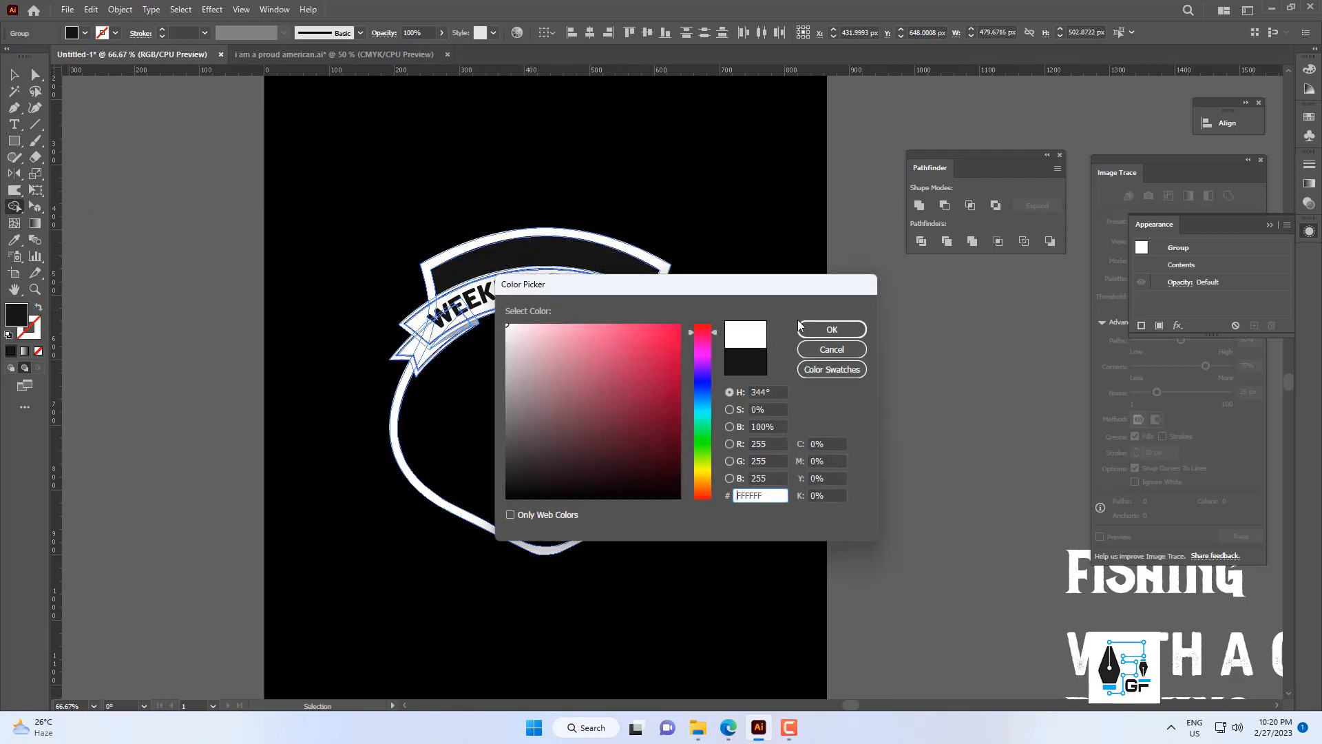
left_click(707, 411)
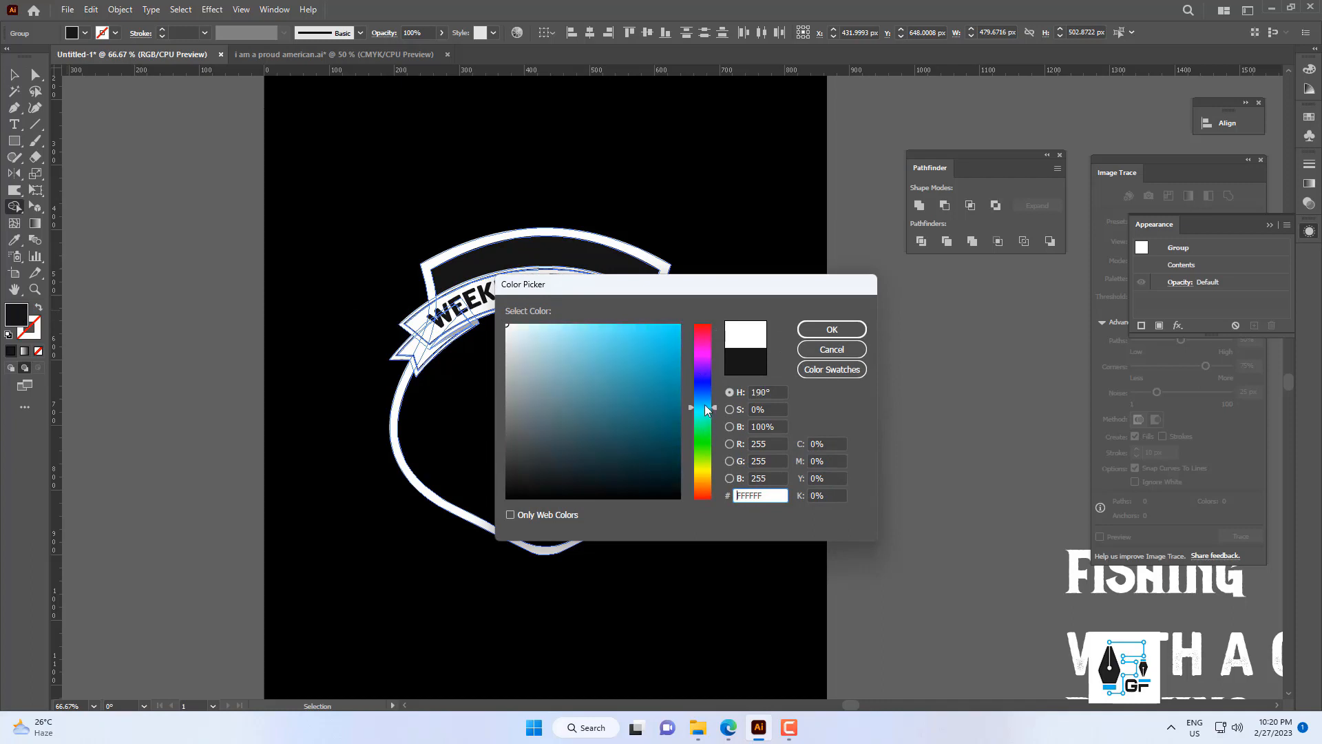
left_click(832, 329)
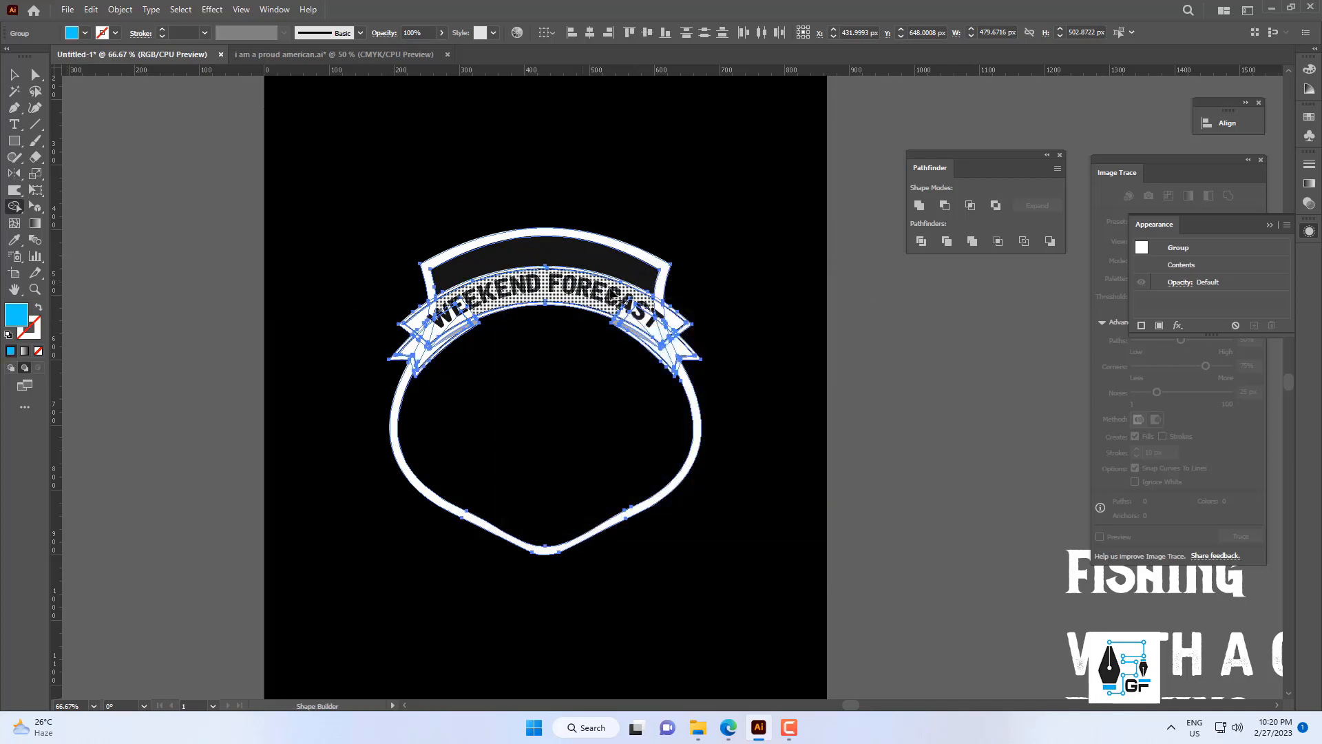
left_click(598, 265)
key("v")
left_click(733, 244)
scroll(732, 244, "down", 3)
scroll(676, 299, "up", 4)
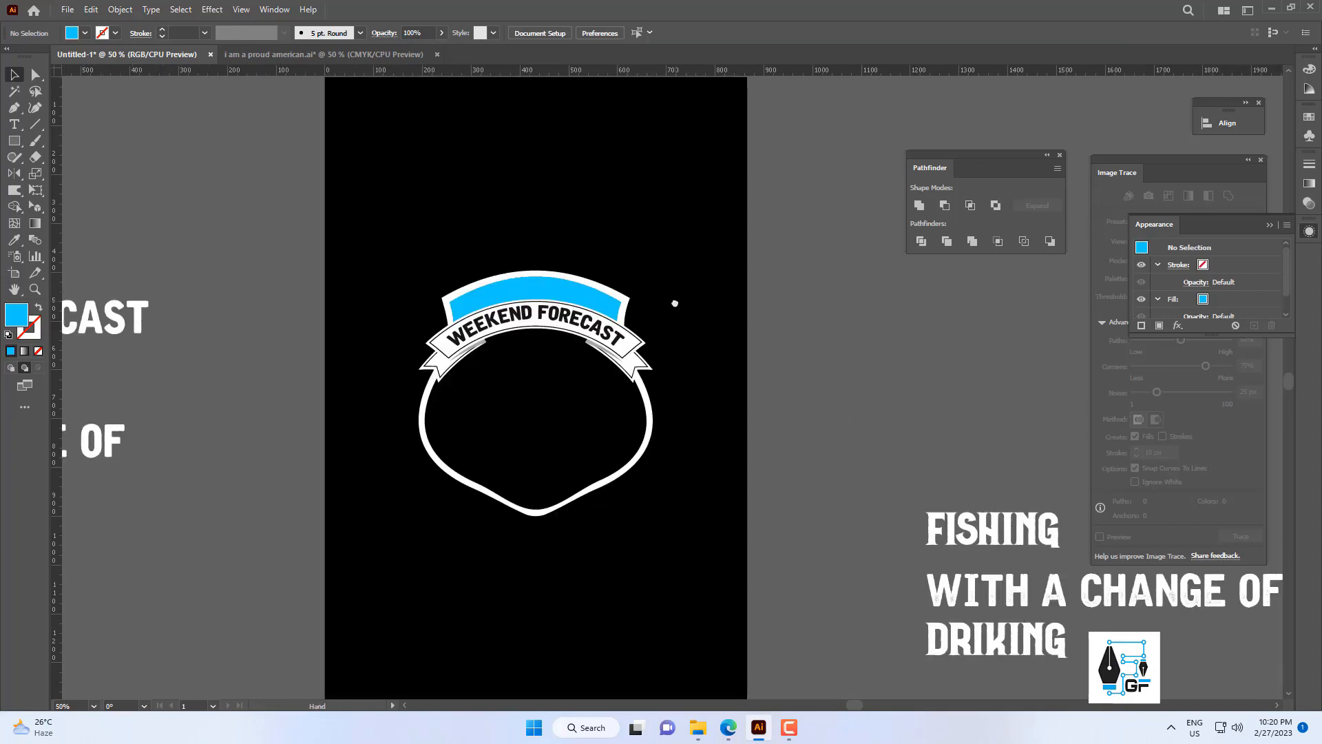
scroll(413, 353, "down", 1)
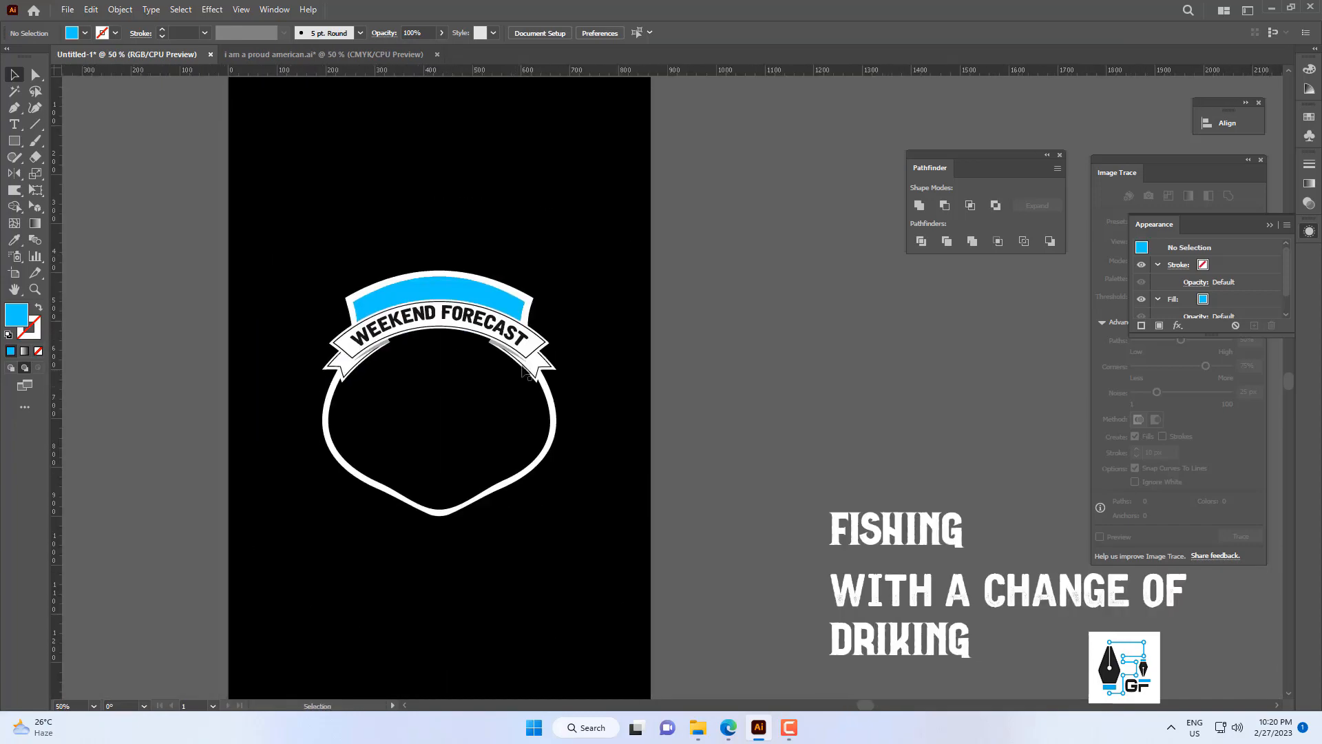
scroll(522, 369, "up", 1)
scroll(527, 331, "down", 1)
scroll(553, 331, "down", 1)
left_click_drag(543, 372, 589, 413)
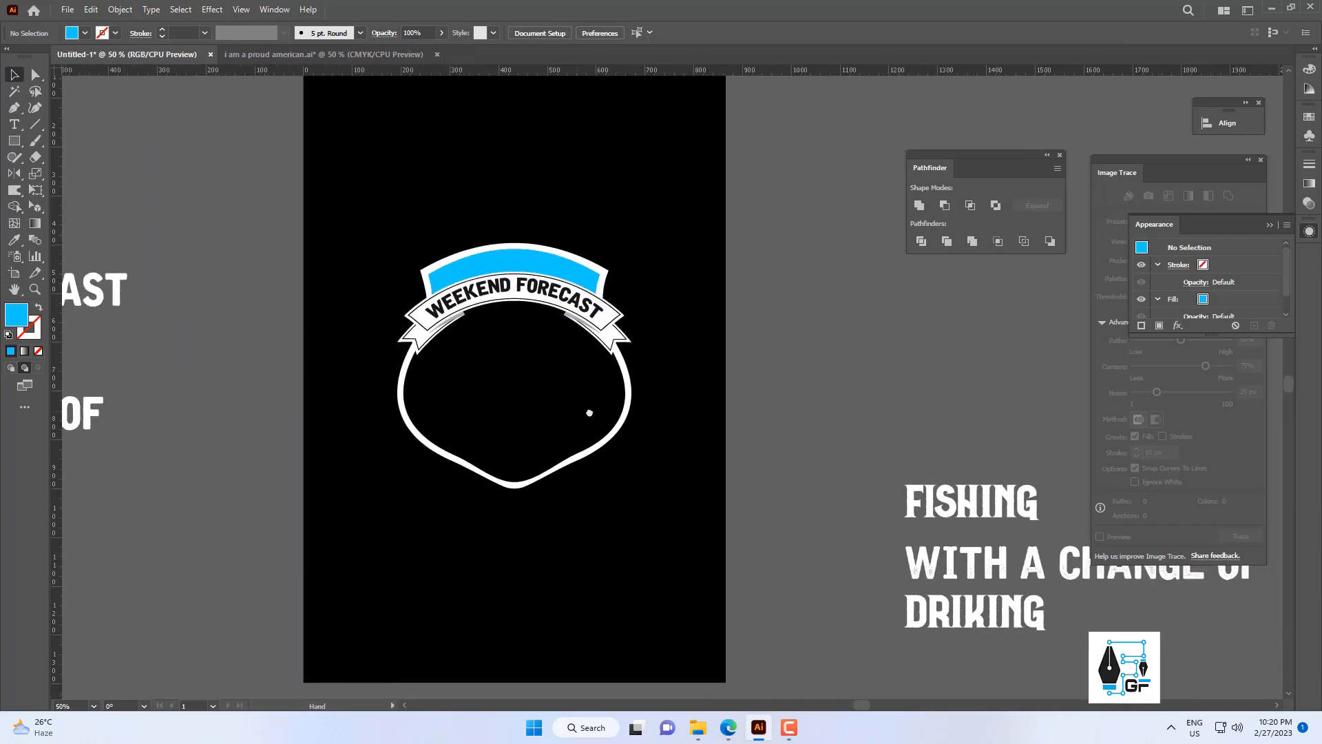
scroll(550, 364, "down", 1)
Copy the WAVE artwork from the "I am a proud american.ai" document into the badge document and bring it to the front.
left_click(343, 56)
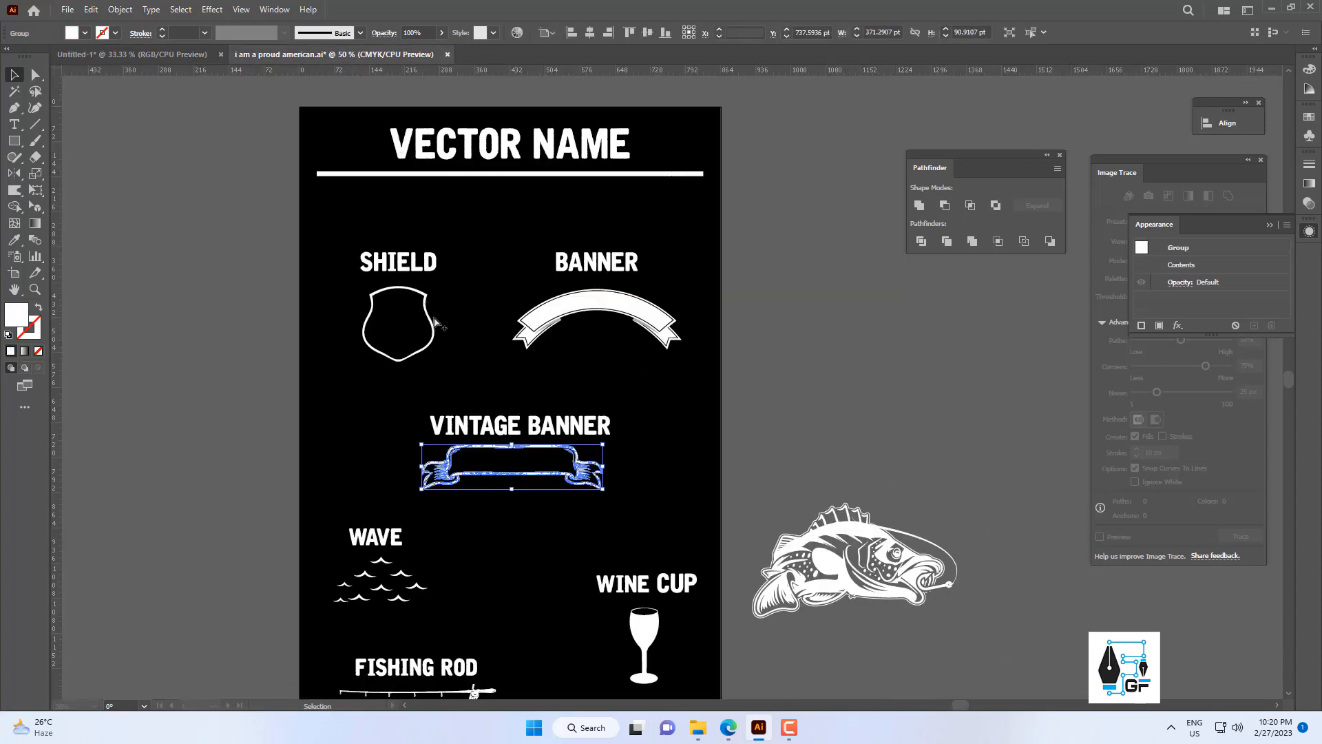
scroll(427, 482, "up", 1)
left_click(383, 463)
left_click_drag(480, 558, 387, 506)
key("ctrl+c")
left_click(182, 55)
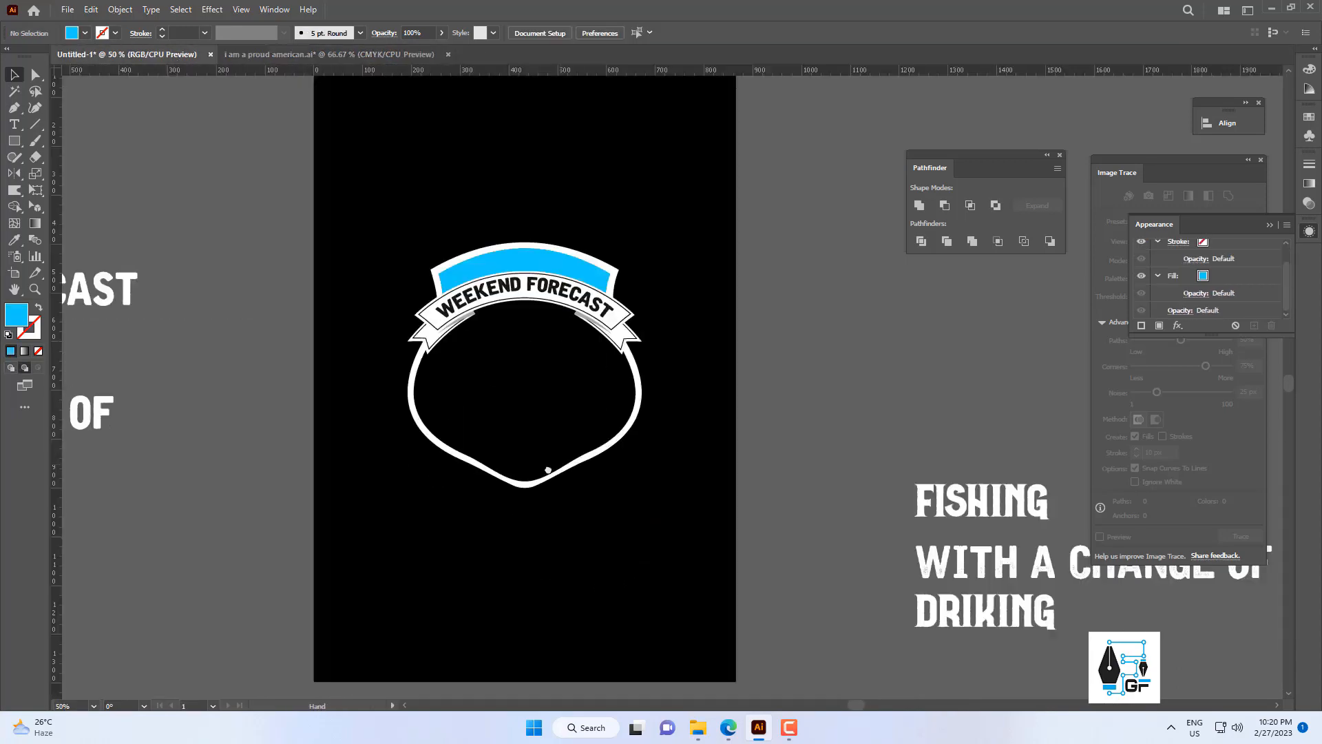
scroll(702, 431, "right", 1)
key("ctrl+v")
right_click(708, 398)
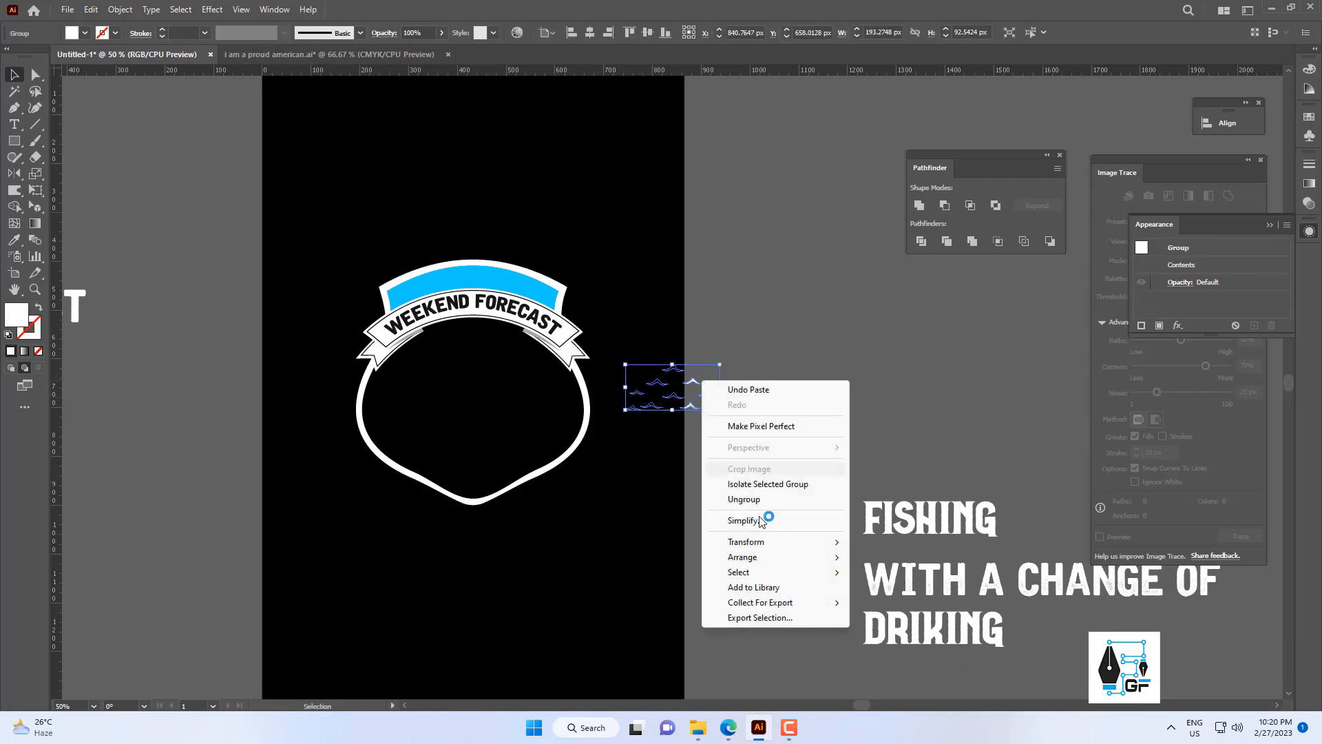
left_click(895, 557)
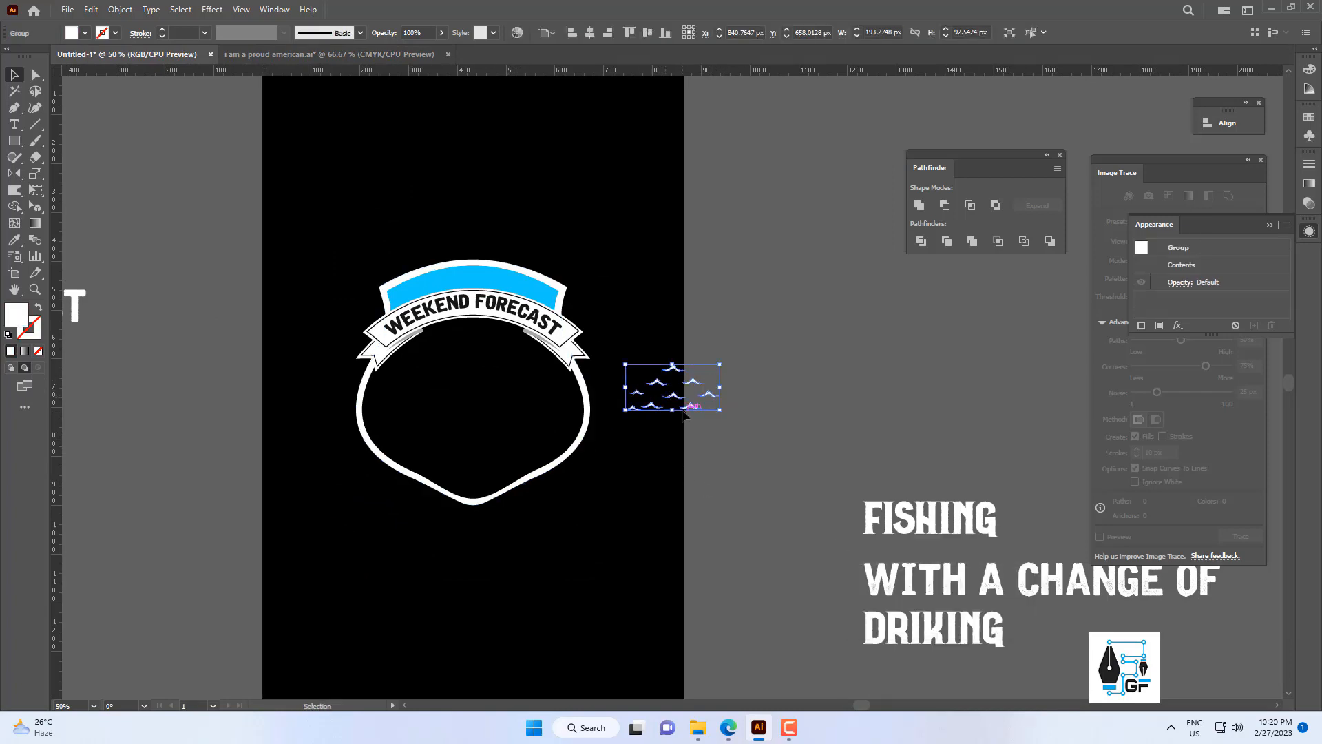
Place the waves in the lower right half of the shield, scaled down to about 135 px wide.
left_click_drag(691, 411, 596, 422)
key("ctrl+equal")
key("ctrl+equal")
key("ctrl+equal")
left_click(774, 398)
scroll(775, 398, "down", 2)
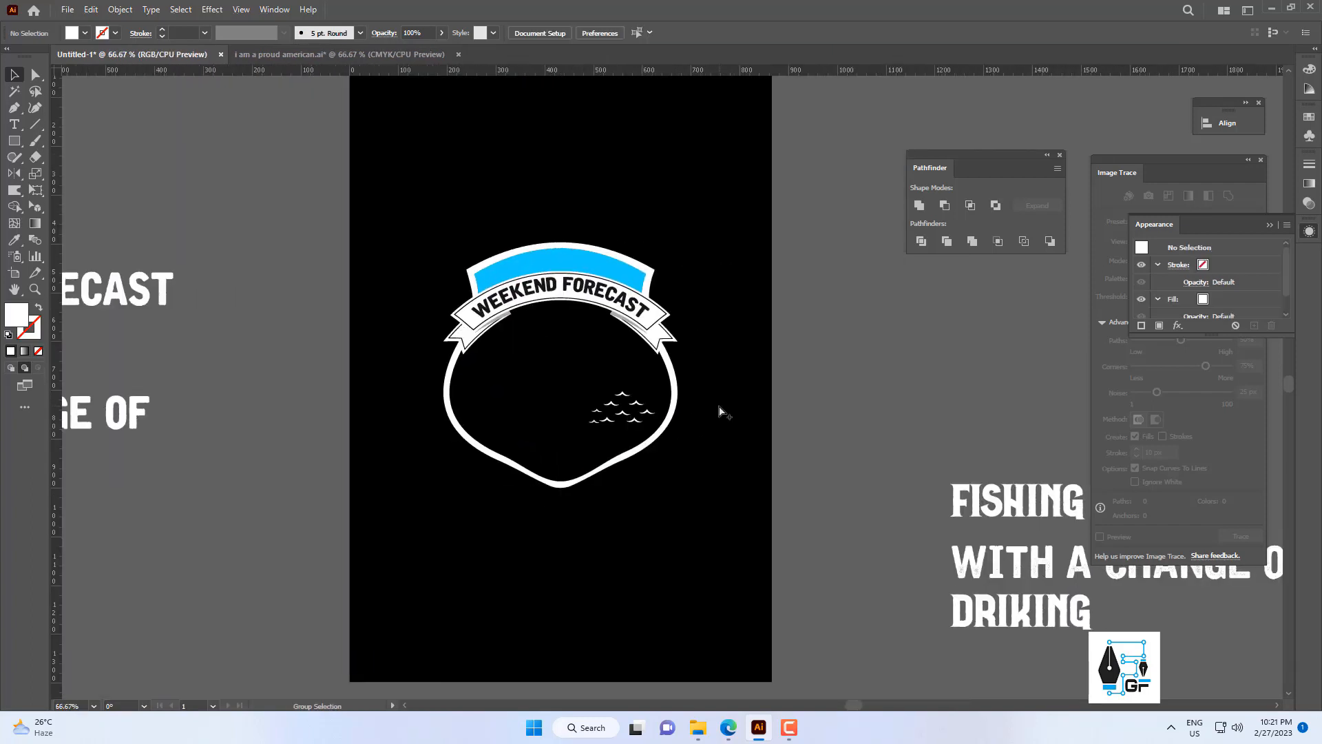
left_click(580, 433)
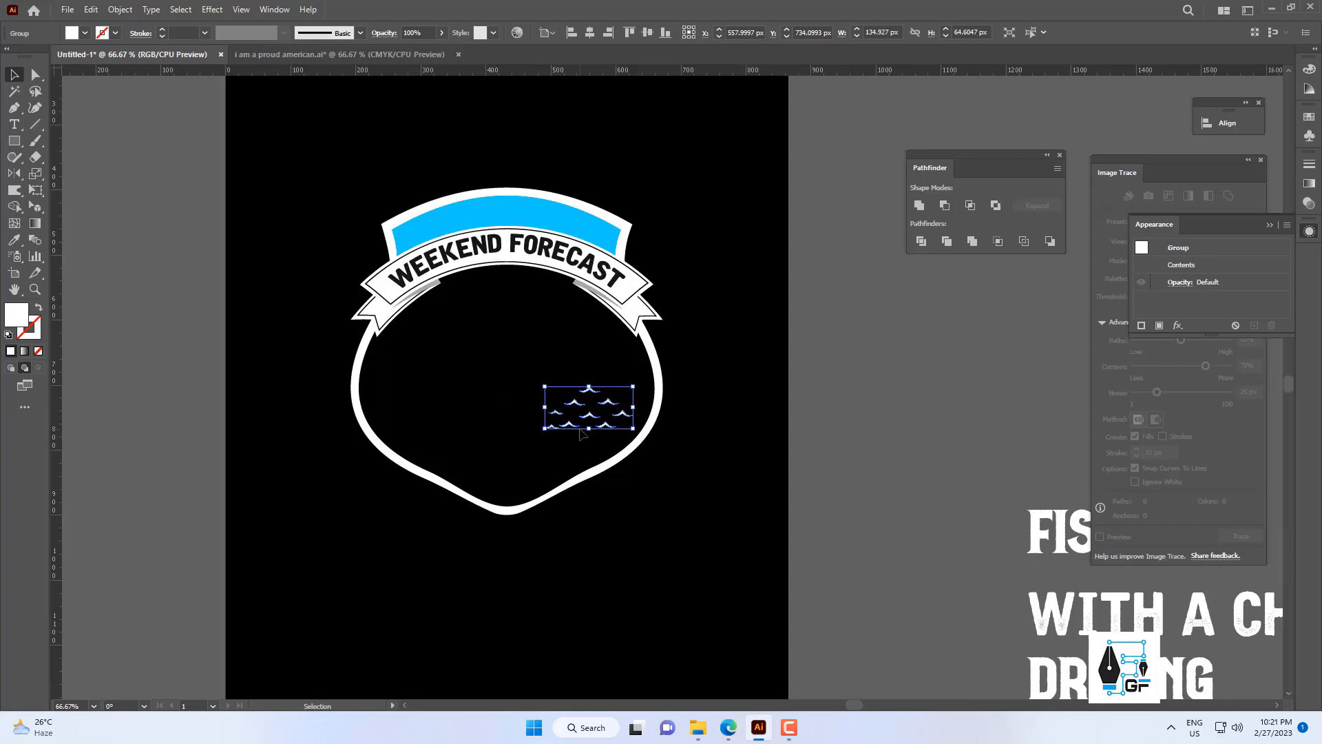
key("Right")
key("Right")
key("Right")
Create a mirrored copy of the waves with Reflect and place it level in the shield's left half.
right_click(631, 378)
mouse_move(707, 562)
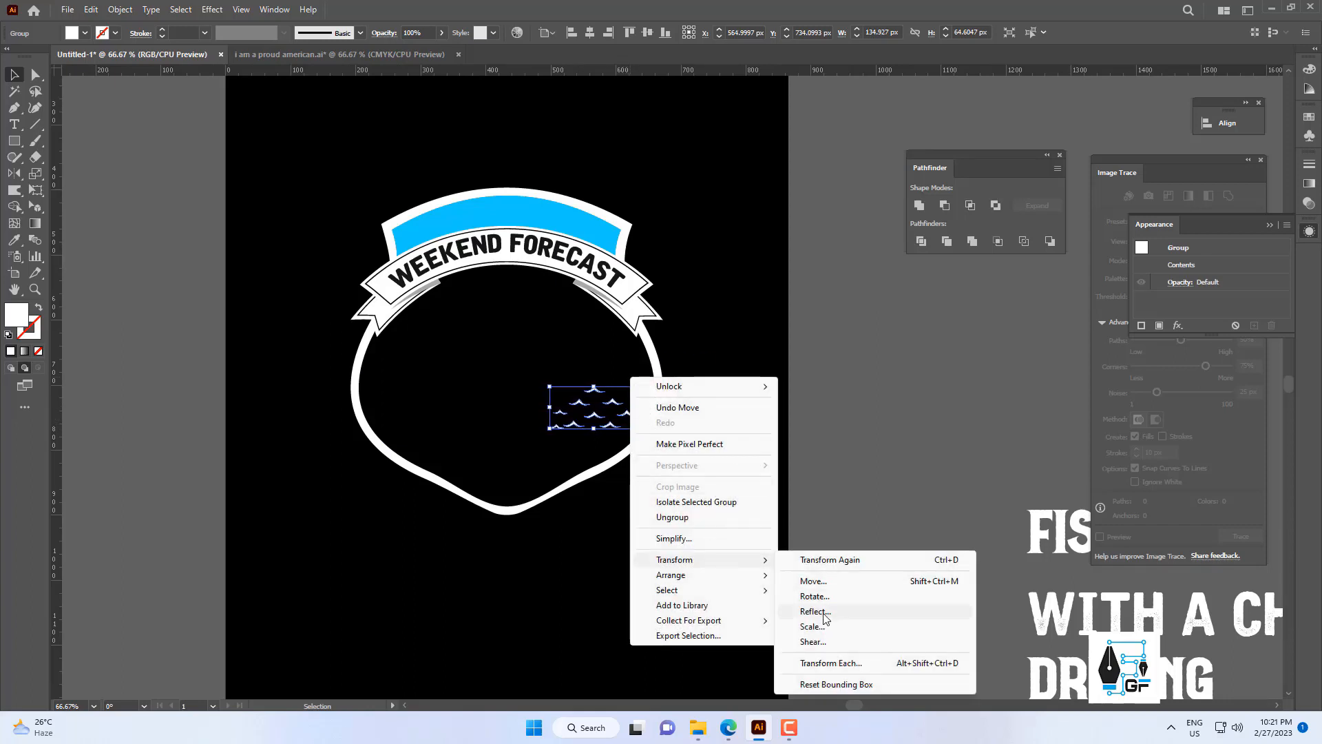
left_click(815, 612)
left_click(663, 452)
key("ctrl+plus")
key("ctrl+plus")
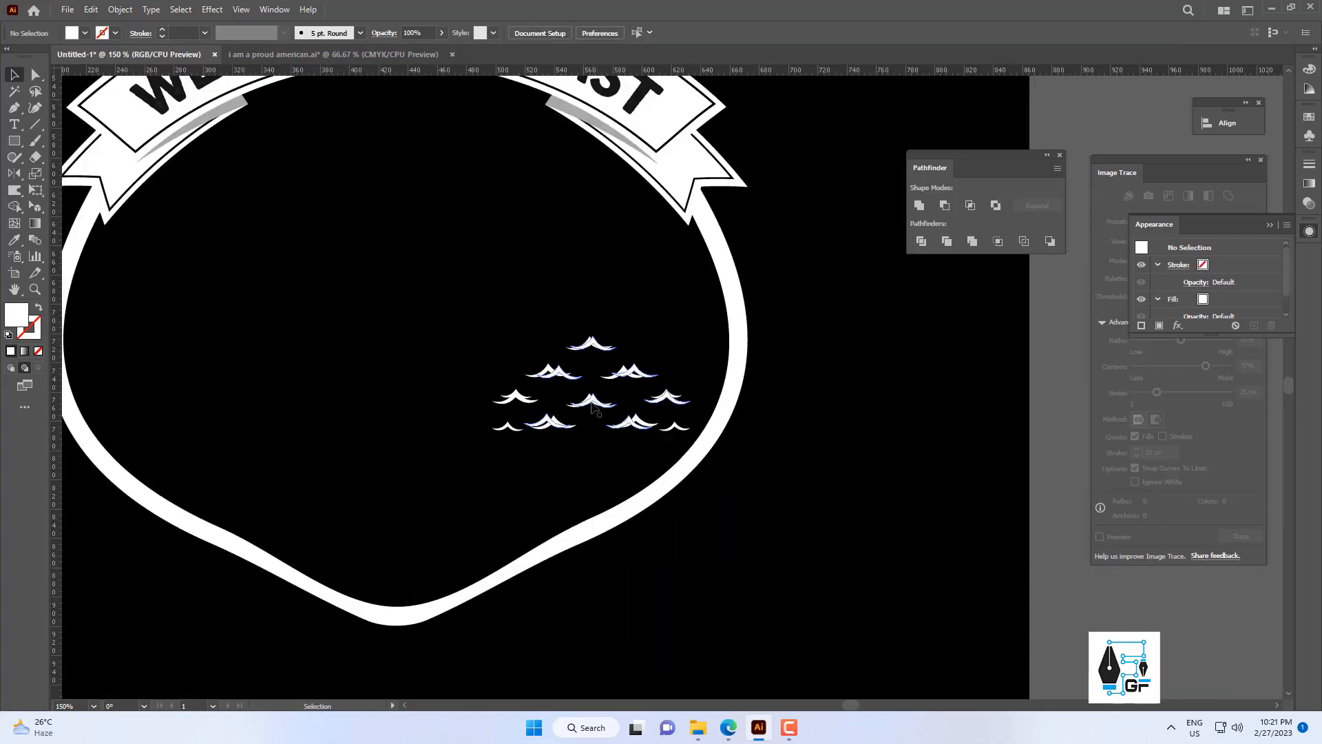
left_click_drag(506, 423, 212, 452)
left_click(393, 350)
scroll(468, 386, "down", 4)
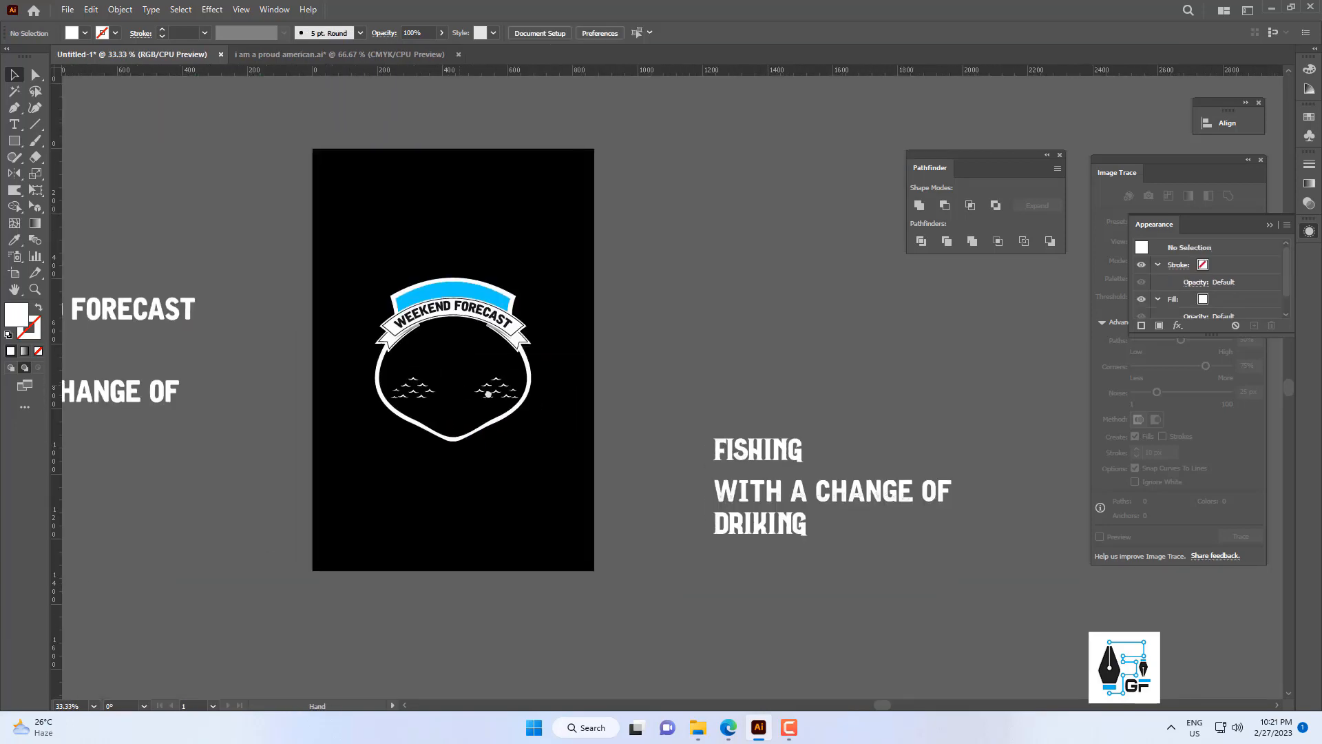
Copy the fish artwork from the "I am a proud american.ai" document into the badge document and bring it to the front.
left_click_drag(475, 387, 509, 395)
scroll(527, 387, "up", 2)
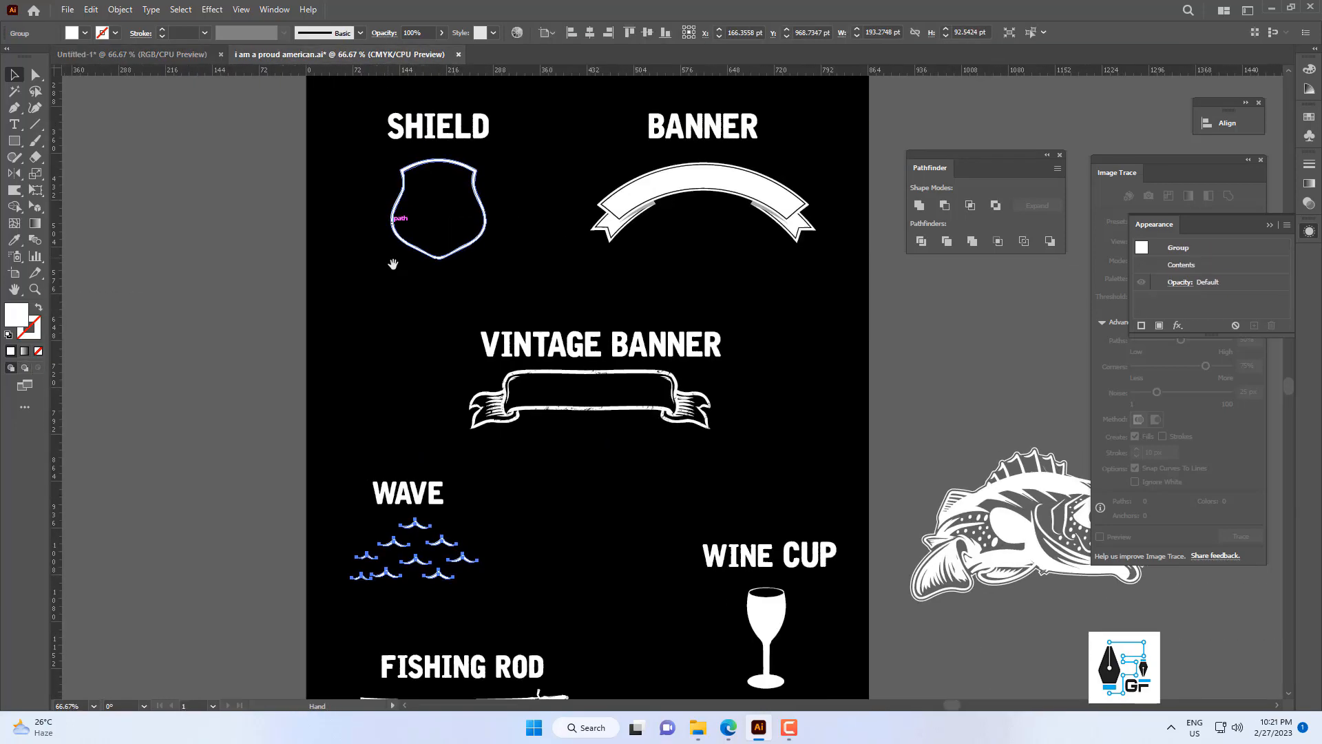
left_click_drag(905, 463, 776, 507)
key("a")
left_click_drag(147, 52, 495, 385)
right_click(736, 376)
mouse_move(810, 571)
left_click(923, 571)
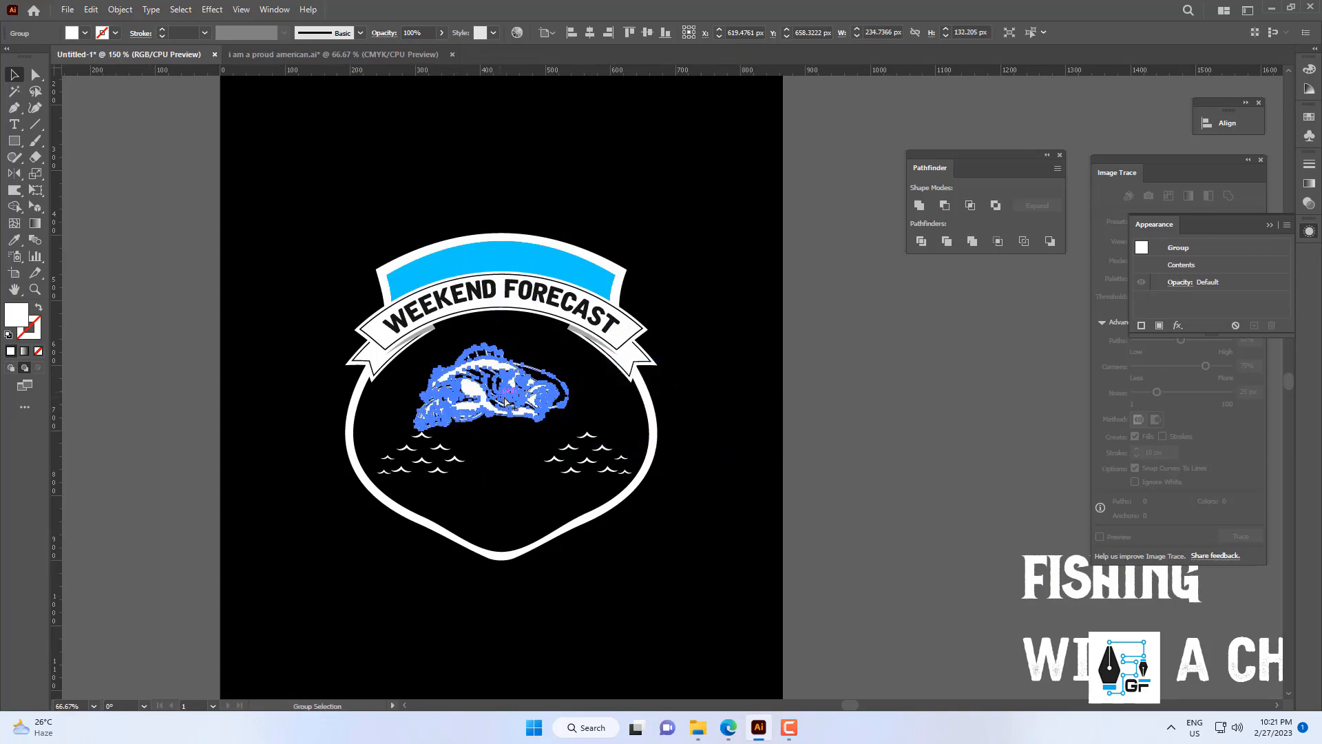
Position the fish inside the shield between the banner and the waves and enlarge it to nearly fill the width.
scroll(679, 372, "up", 2)
left_click_drag(667, 382, 710, 392)
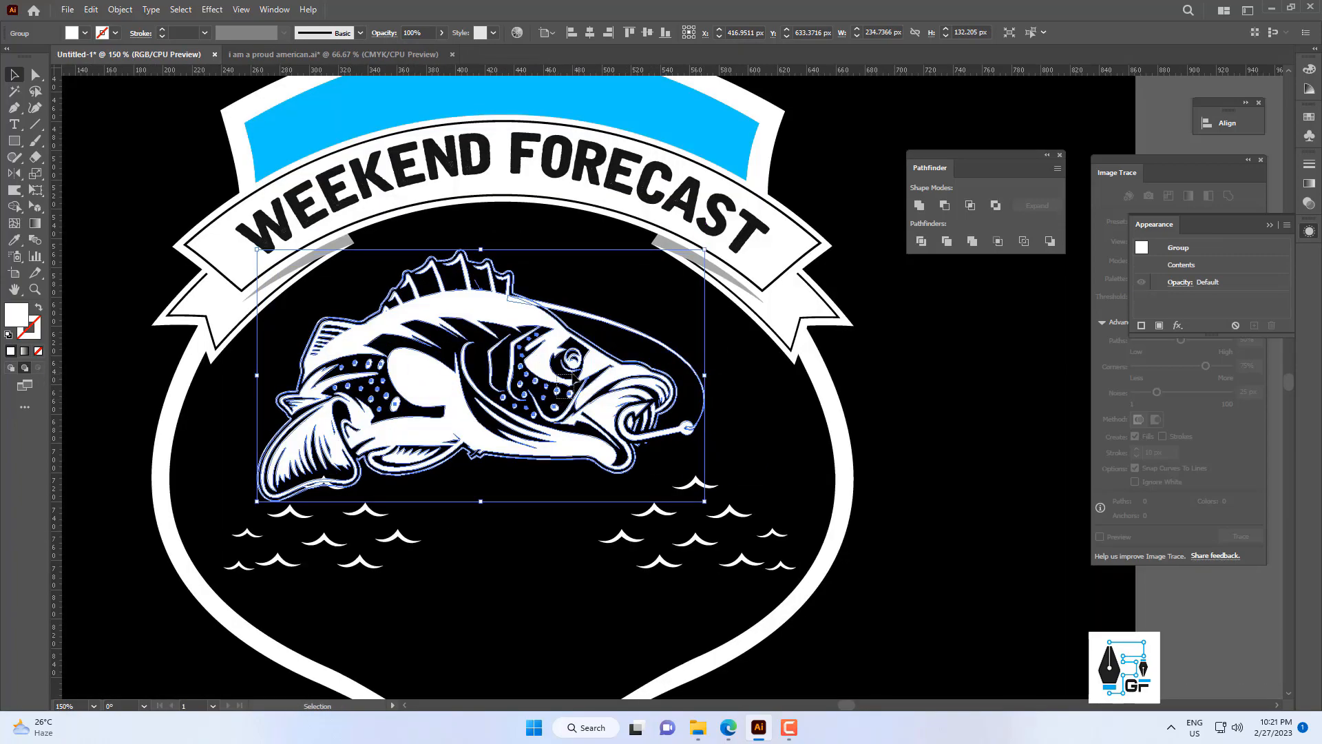
left_click_drag(609, 392, 628, 363)
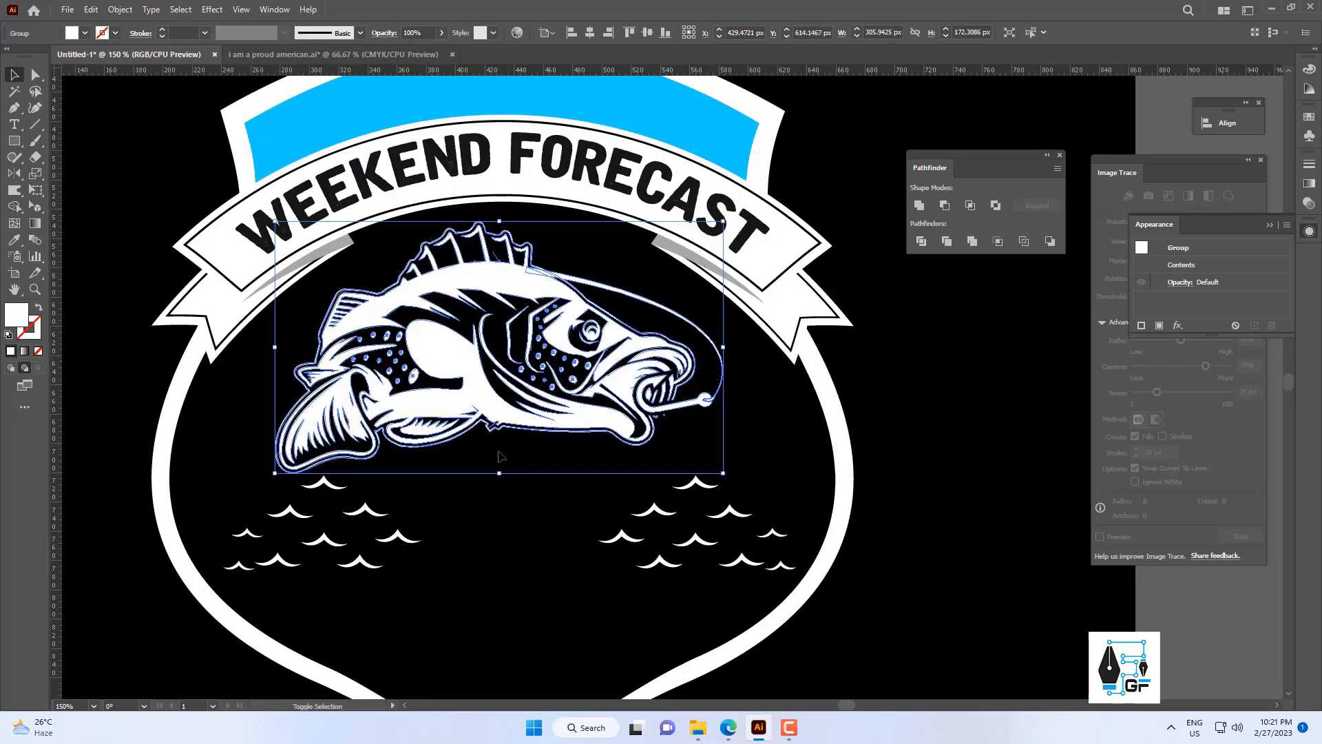
left_click_drag(499, 473, 500, 507)
Center the fish horizontally with the shield.
left_click(842, 430)
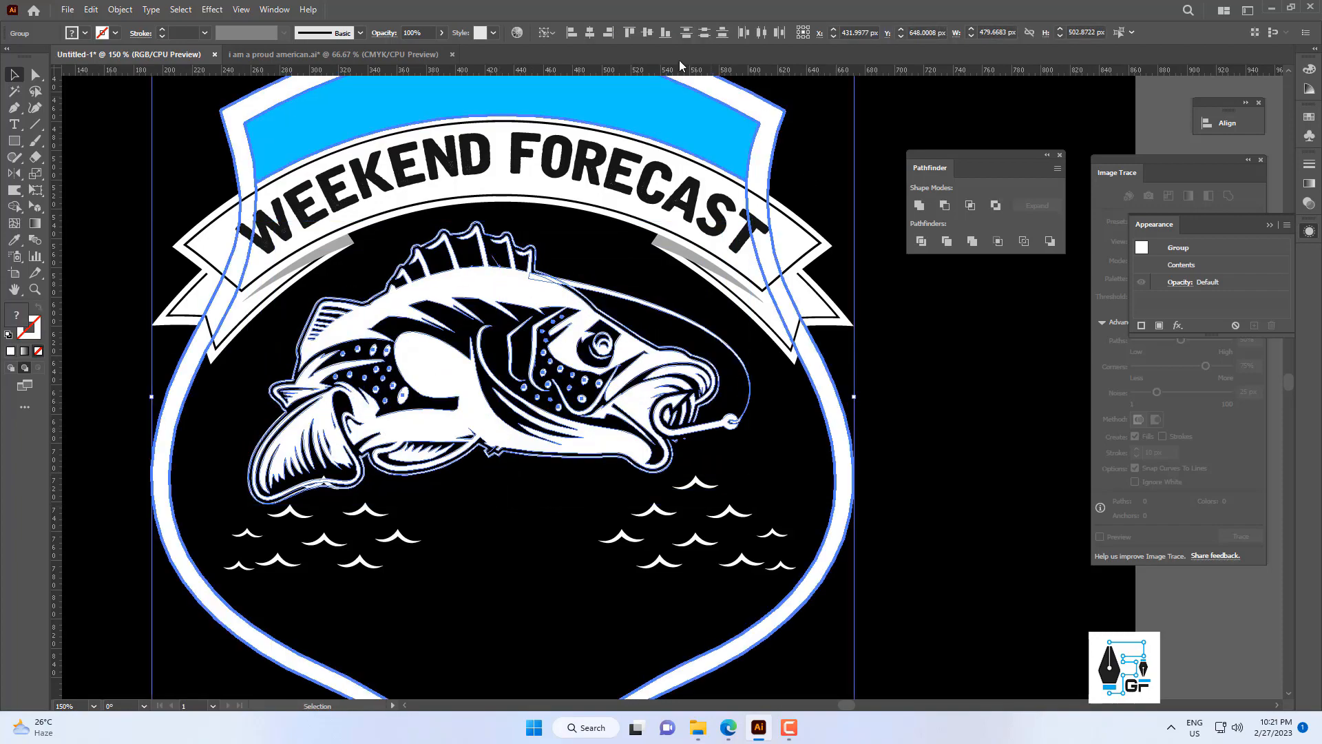
left_click(593, 35)
left_click(921, 505)
Shrink the left wave group, copy it to its right, and add a smaller copy about 72 px wide below the fish's jaw.
scroll(922, 505, "down", 4)
left_click_drag(703, 478, 455, 425)
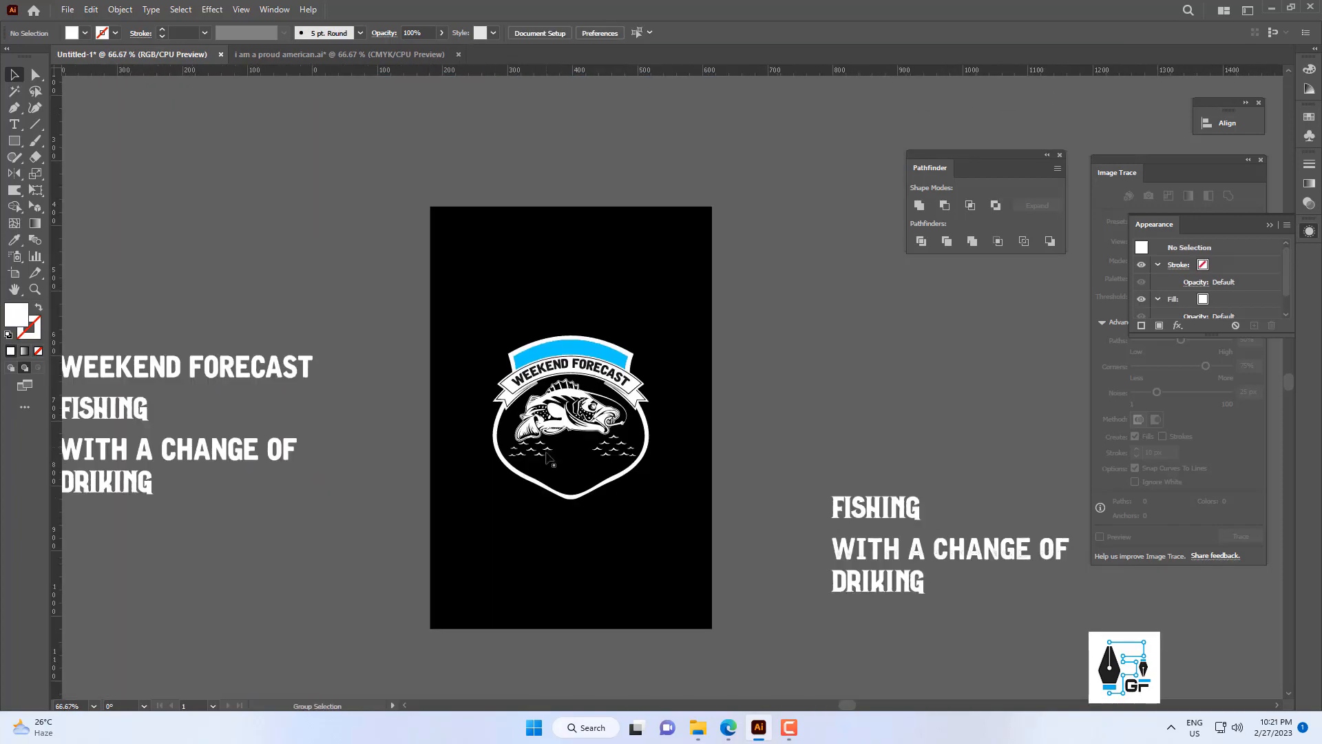
scroll(544, 455, "up", 2)
left_click(540, 467)
scroll(540, 467, "up", 3)
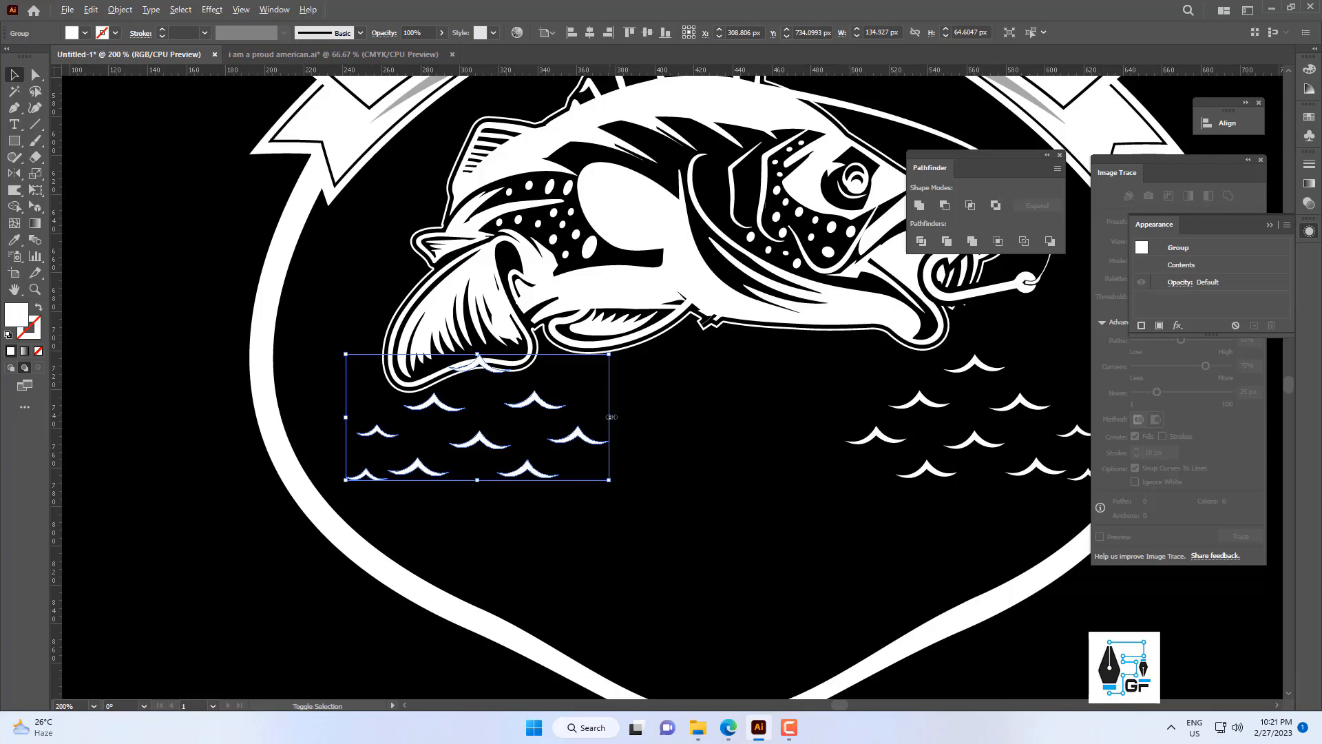
left_click_drag(610, 417, 480, 432)
left_click_drag(545, 458, 661, 486)
left_click_drag(641, 490, 650, 402)
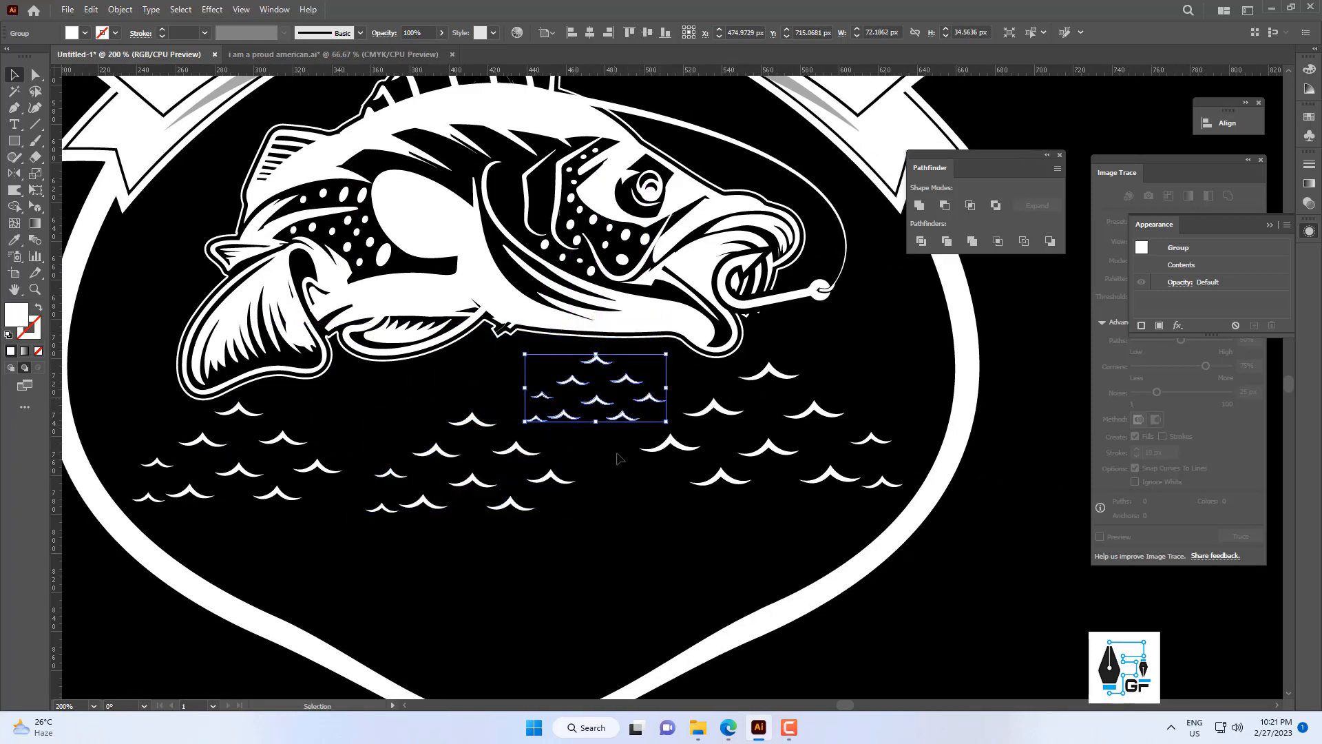
left_click(617, 457)
Place a smaller wave group copy about 53 px wide between the fish's tail and the middle waves.
scroll(617, 459, "down", 4)
scroll(618, 457, "up", 4)
left_click_drag(582, 459, 431, 474)
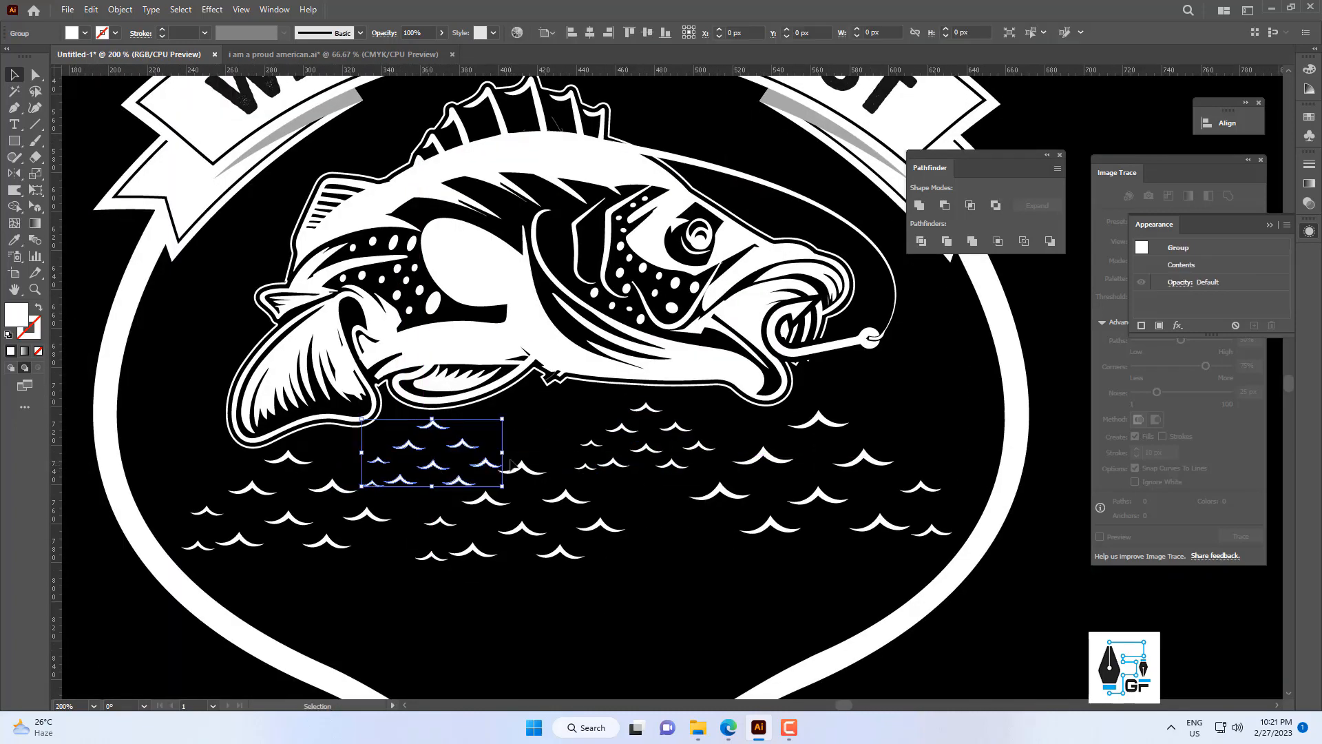
left_click(549, 448)
Ungroup the large wave group in the shield's right half down to its compound path.
scroll(551, 441, "down", 4)
scroll(571, 421, "up", 4)
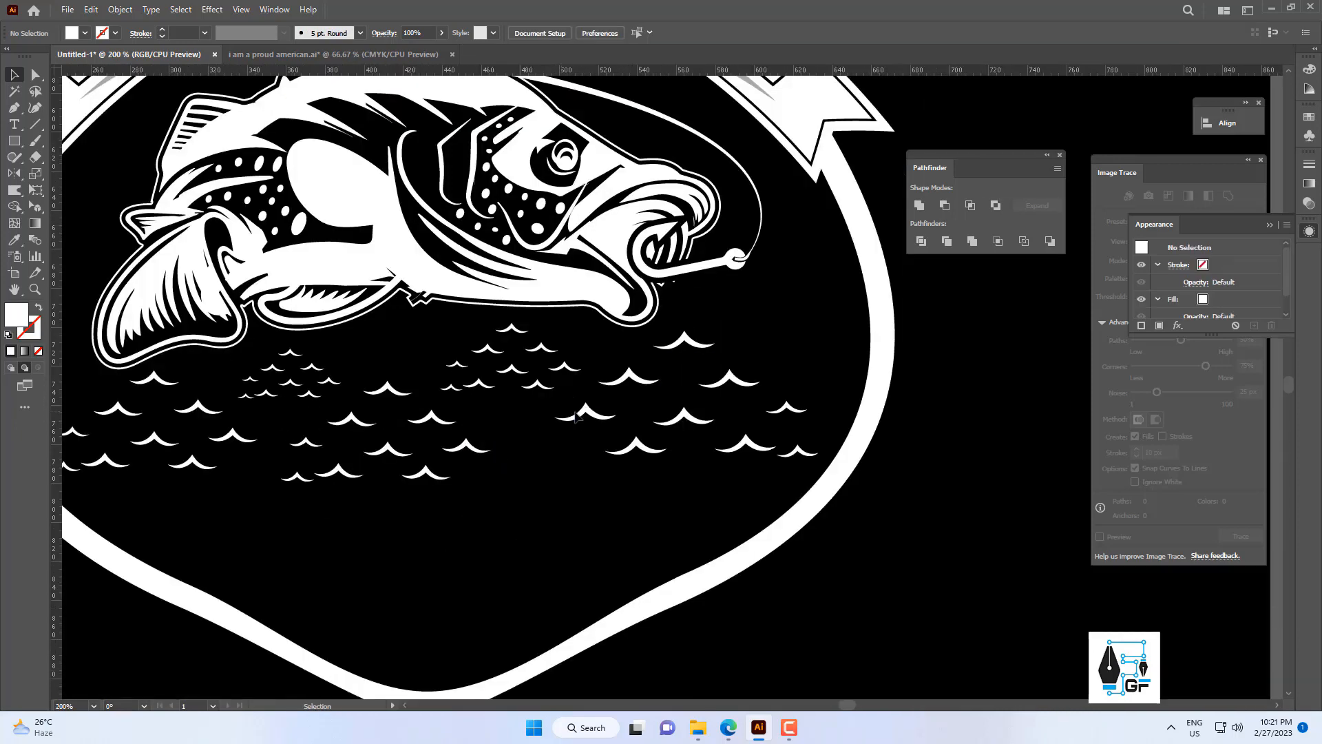
left_click(576, 417)
right_click(578, 412)
left_click(627, 554)
left_click(593, 414)
right_click(594, 415)
left_click(637, 555)
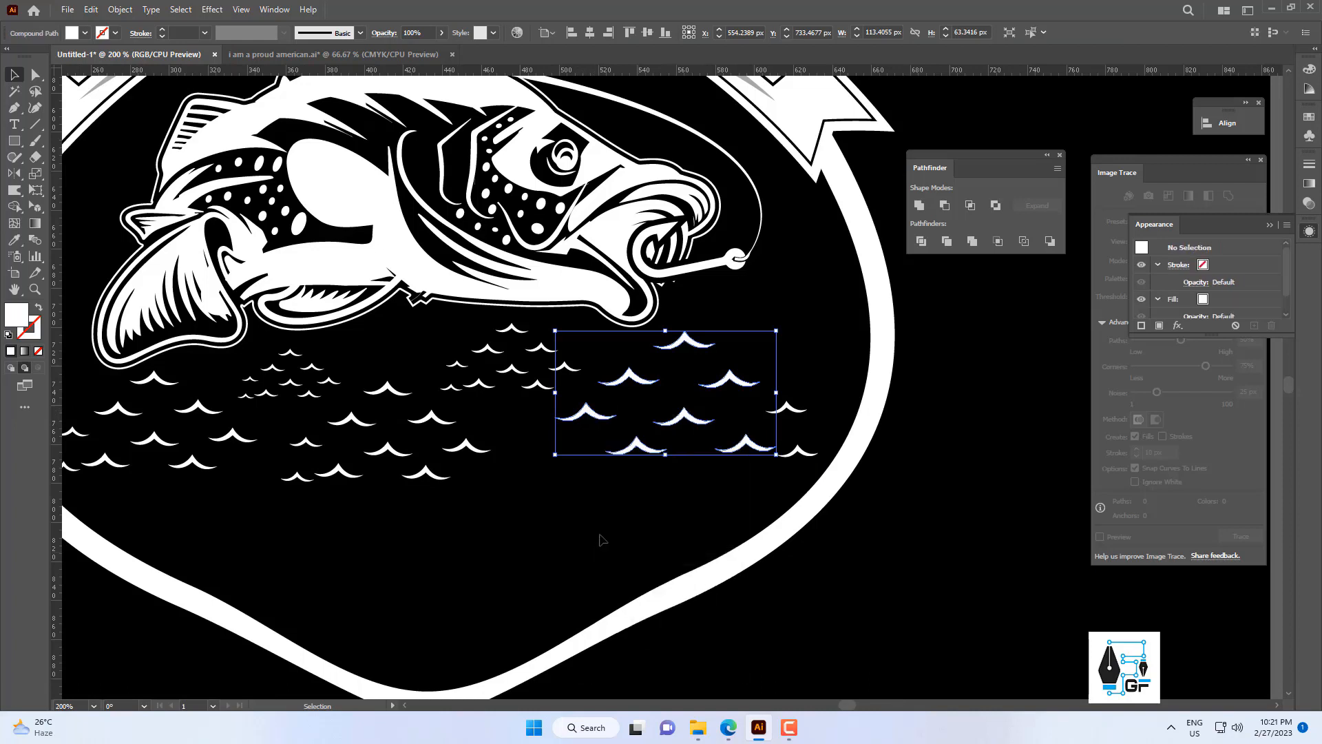
Release the right waves' compound path into individual waves.
left_click(599, 540)
left_click_drag(584, 429, 564, 449)
key("ctrl+z")
right_click(679, 397)
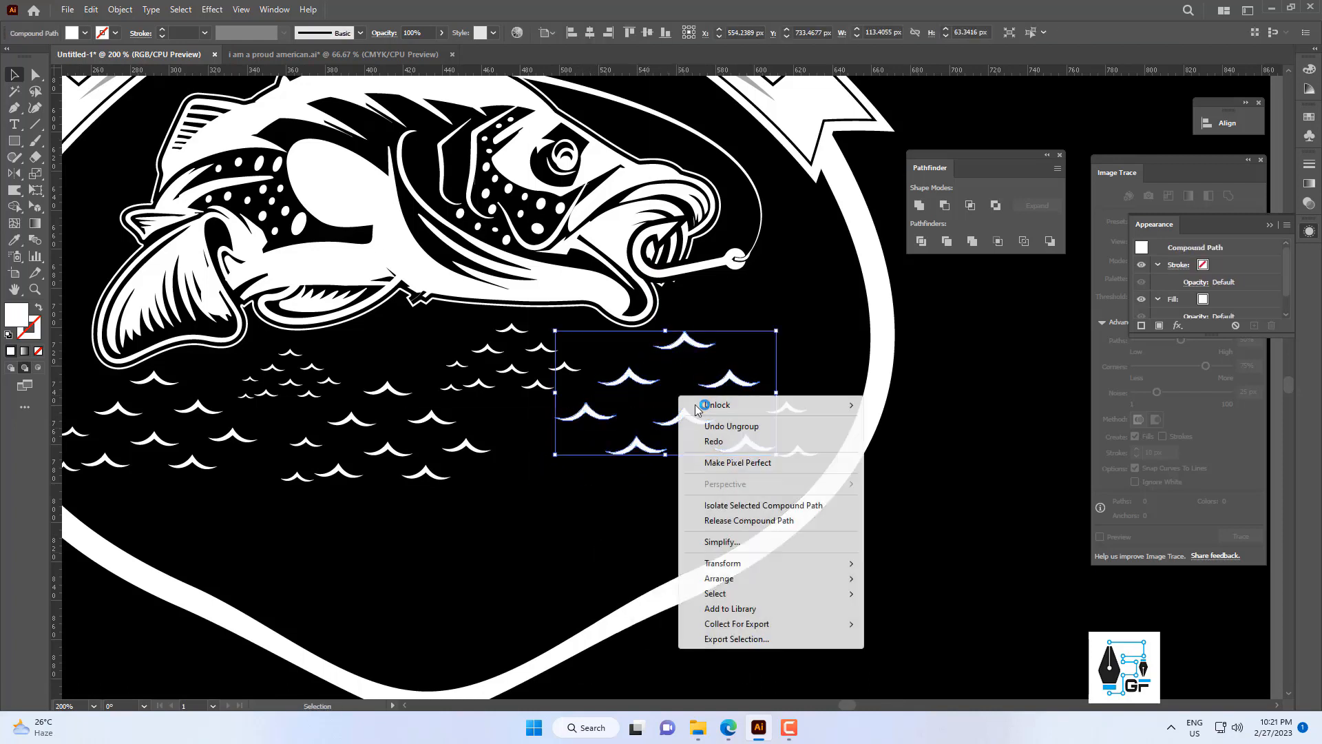
left_click(751, 522)
Move the leftmost large wave of the right group toward the center and copy it below the fish's belly.
left_click(595, 503)
left_click_drag(596, 420, 515, 435)
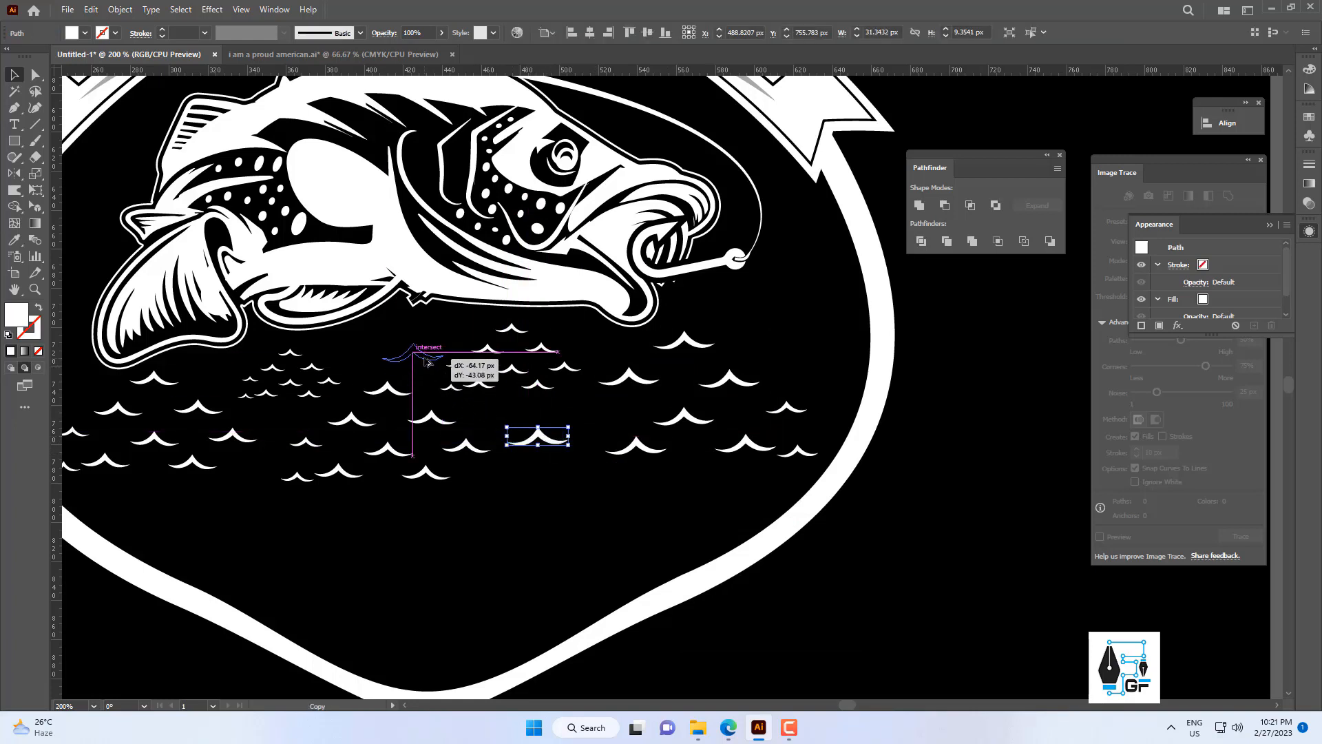
left_click_drag(428, 362, 413, 355)
left_click(533, 516)
Copy the large wave below the fish's belly into the gap under the smallest wave group.
left_click_drag(426, 434, 518, 388)
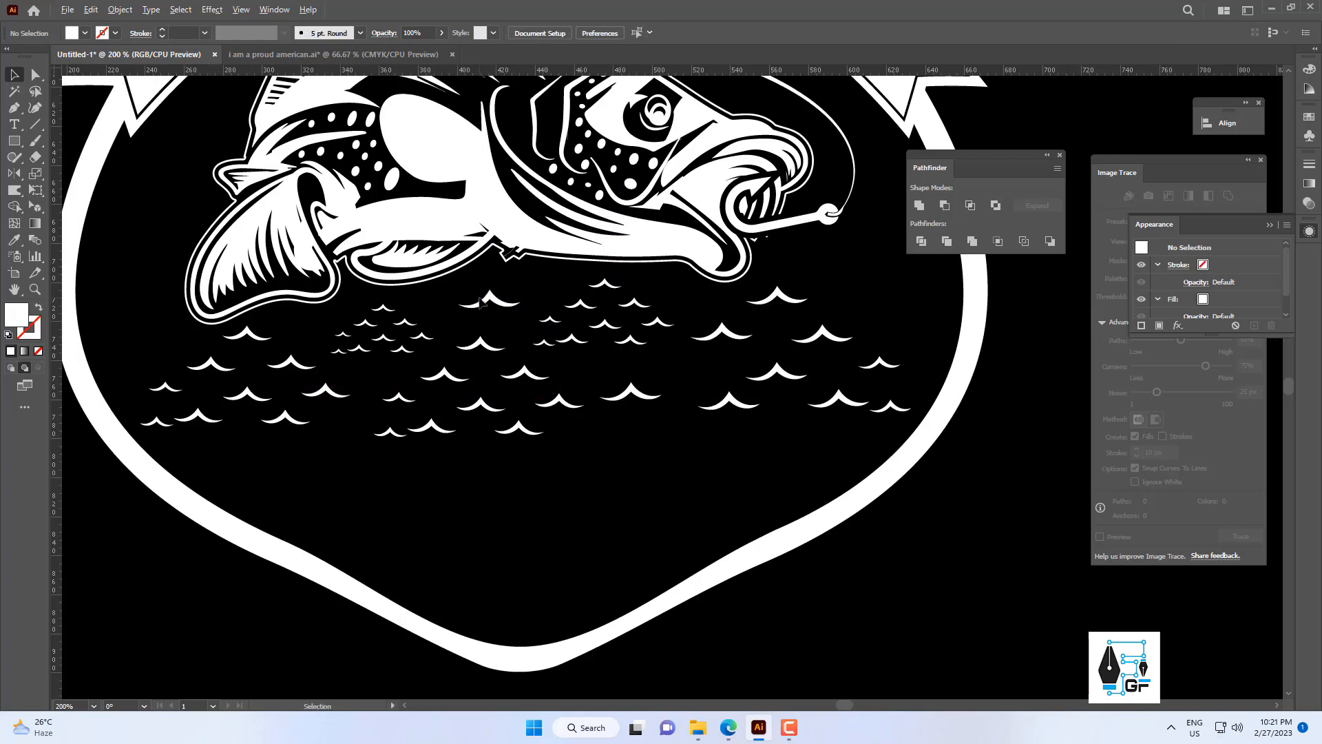
left_click_drag(458, 333, 460, 335)
left_click_drag(478, 333, 526, 332)
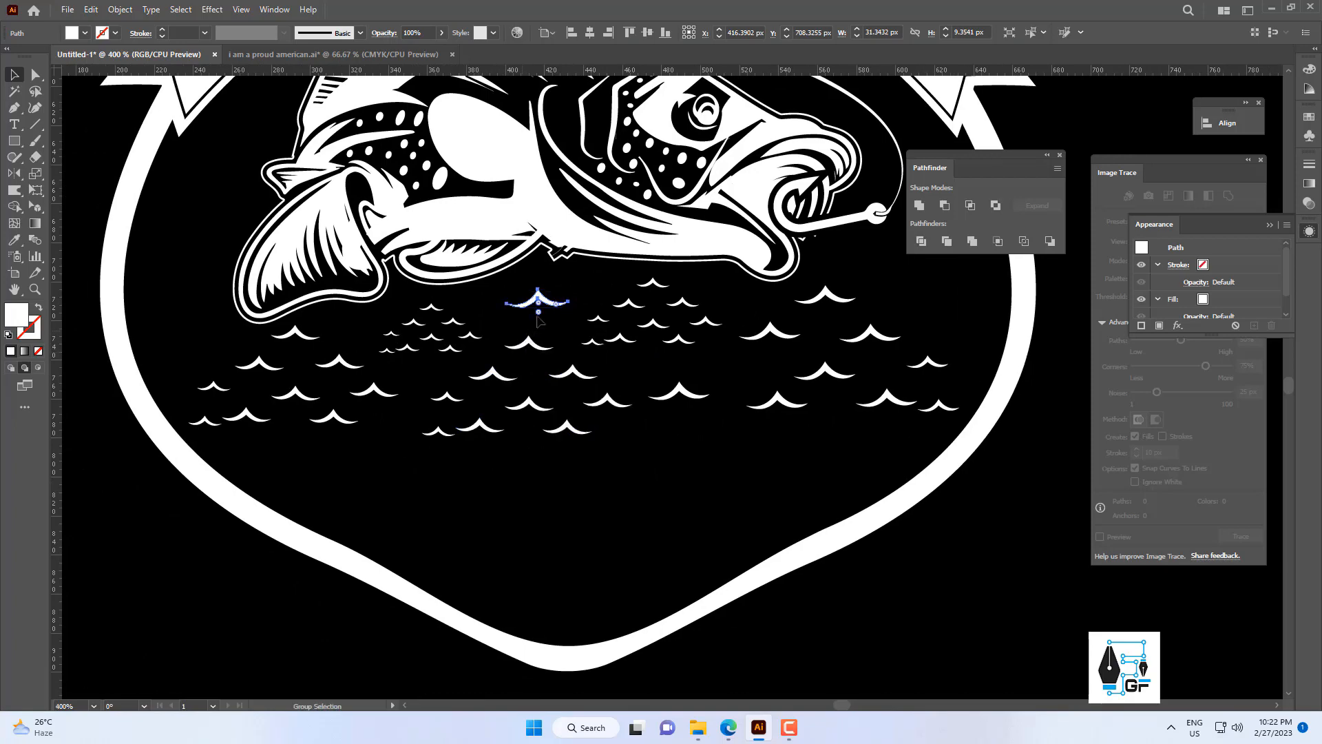
scroll(526, 330, "up", 2)
left_click_drag(552, 270, 334, 423)
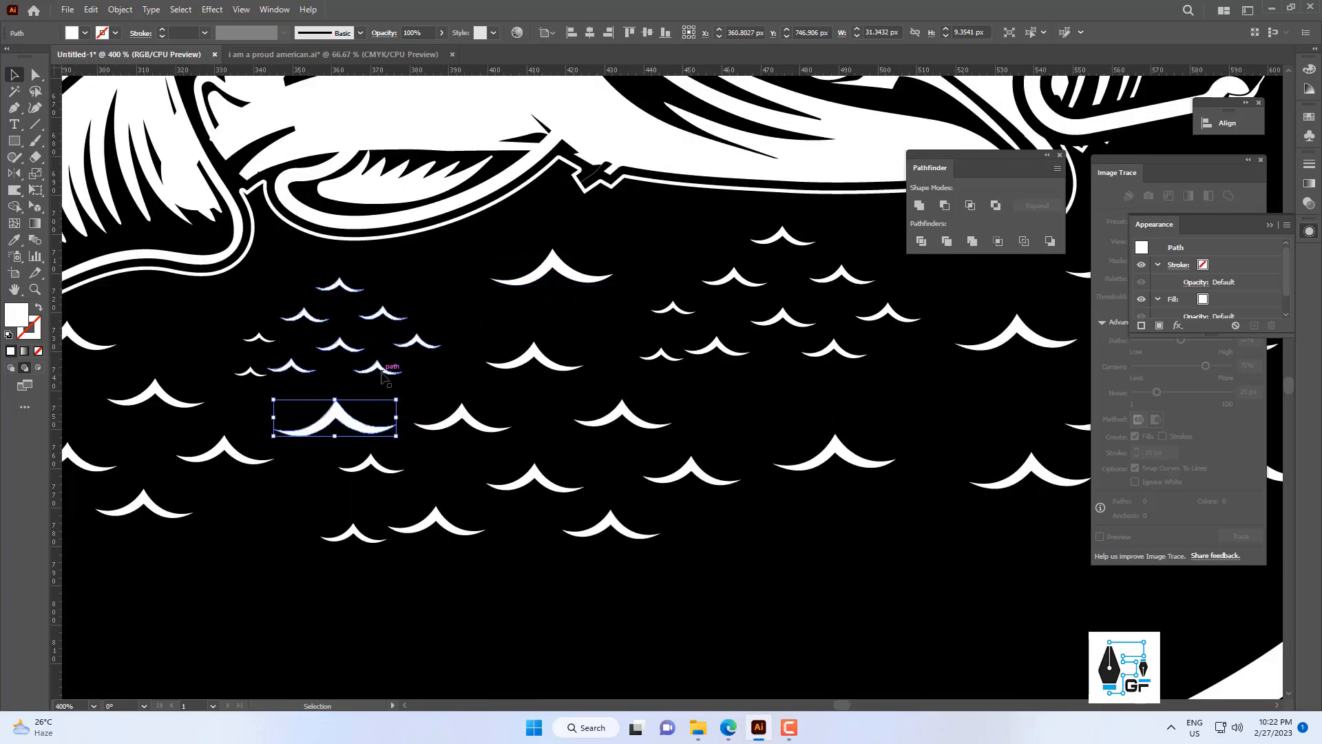
Move the smallest wave group slightly up and left, then ungroup it and release its compound path.
left_click_drag(379, 368, 361, 362)
left_click(484, 335)
right_click(398, 335)
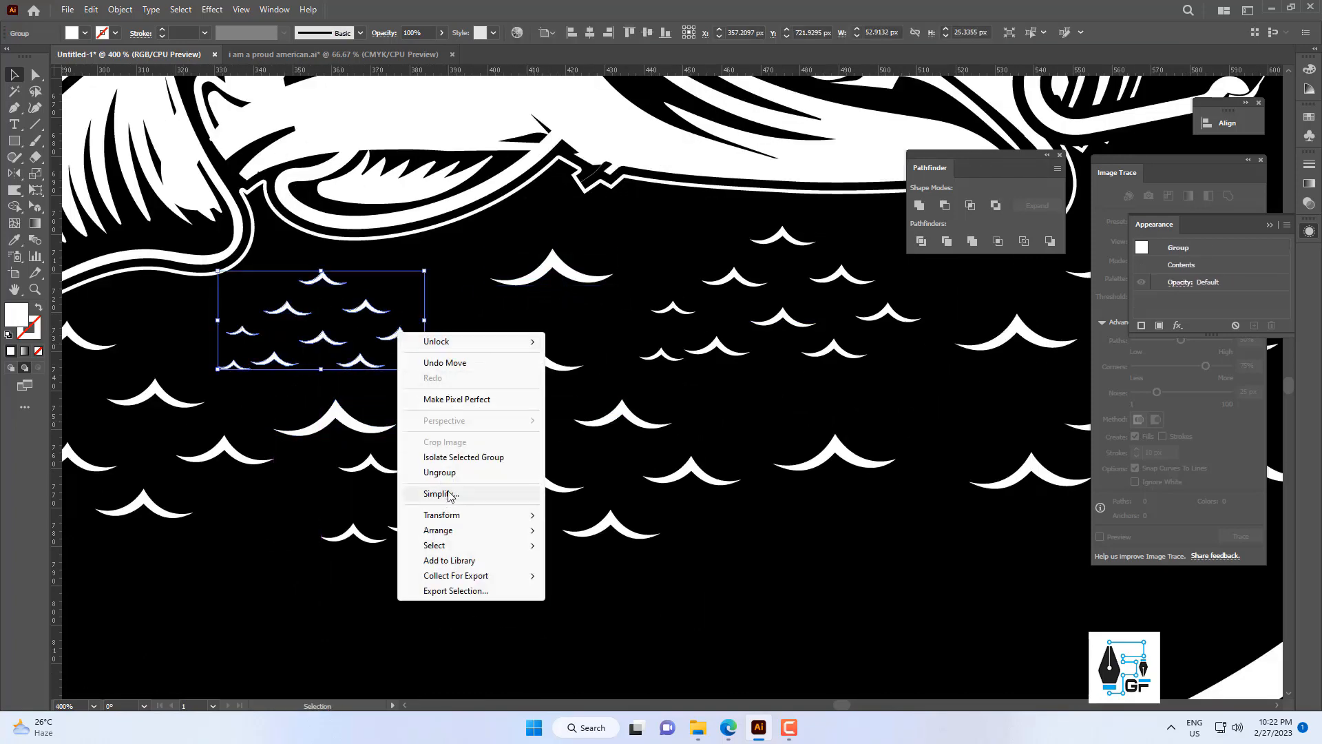
left_click(441, 472)
right_click(405, 335)
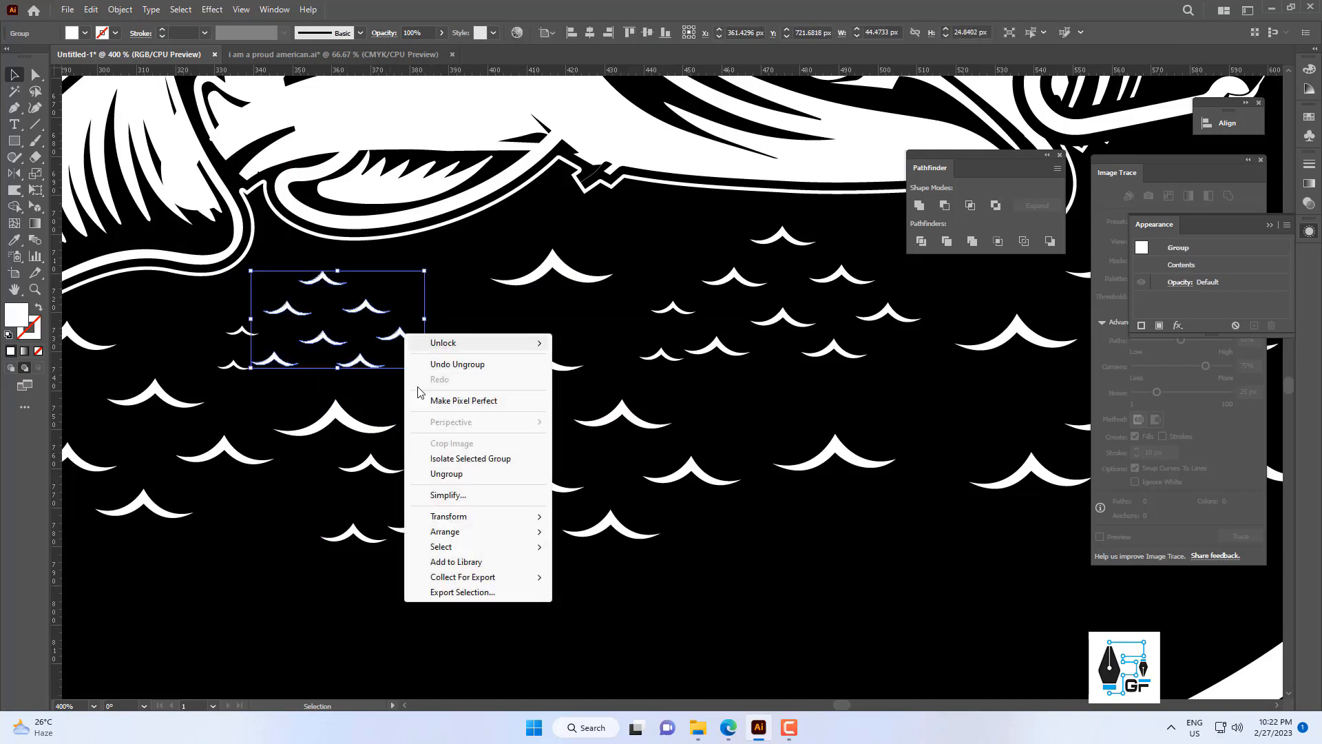
left_click(458, 477)
right_click(405, 346)
left_click(464, 471)
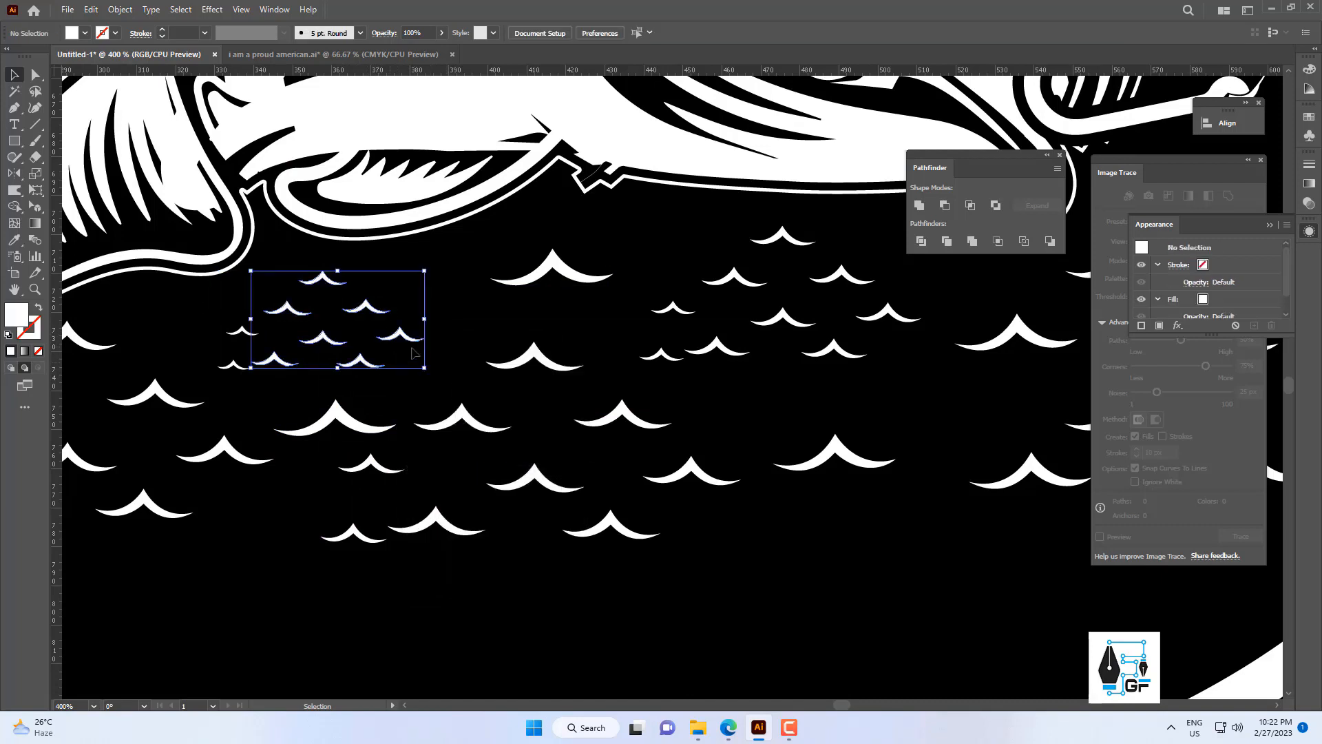
Copy a single small wave into gaps in the water and the empty area below the hook near the shield's right edge.
left_click_drag(410, 338, 432, 285)
left_click(518, 331)
scroll(483, 383, "down", 3)
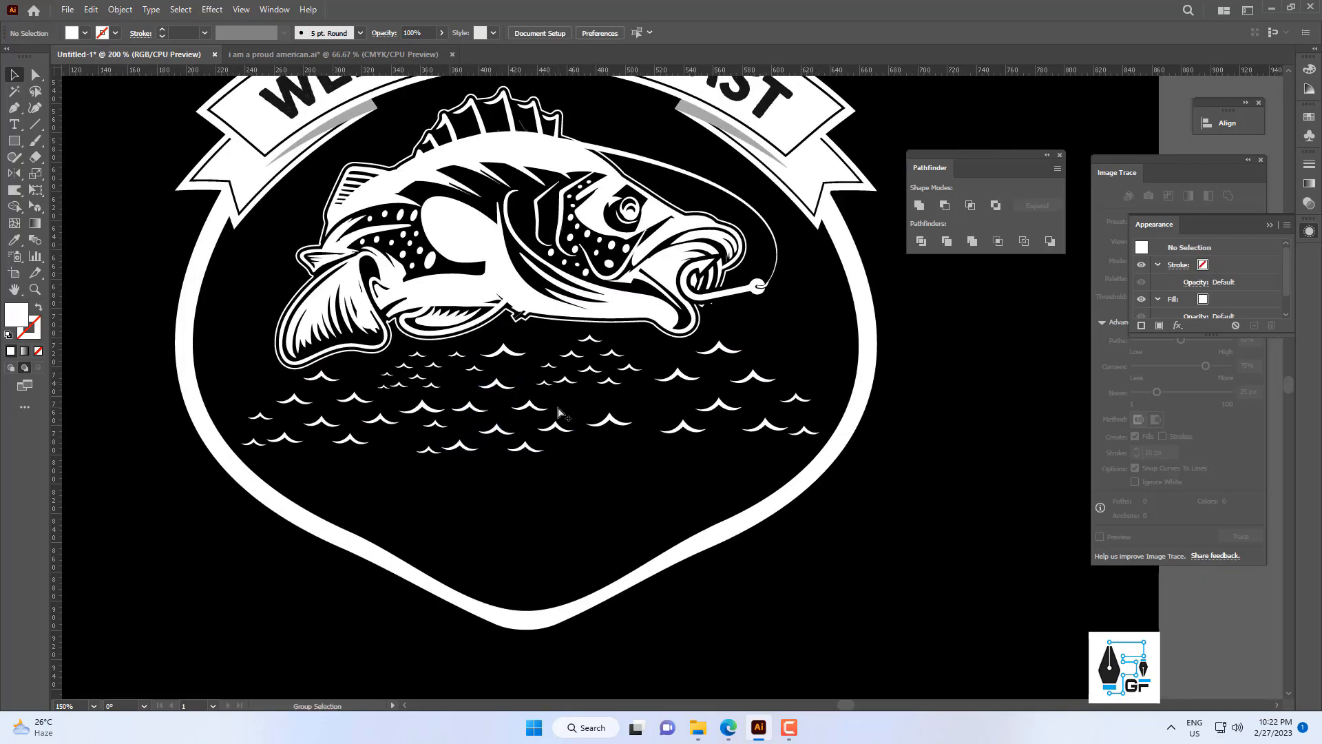
scroll(562, 421, "up", 2)
left_click_drag(387, 330, 597, 400)
left_click_drag(388, 348, 757, 398)
left_click_drag(756, 398, 714, 339)
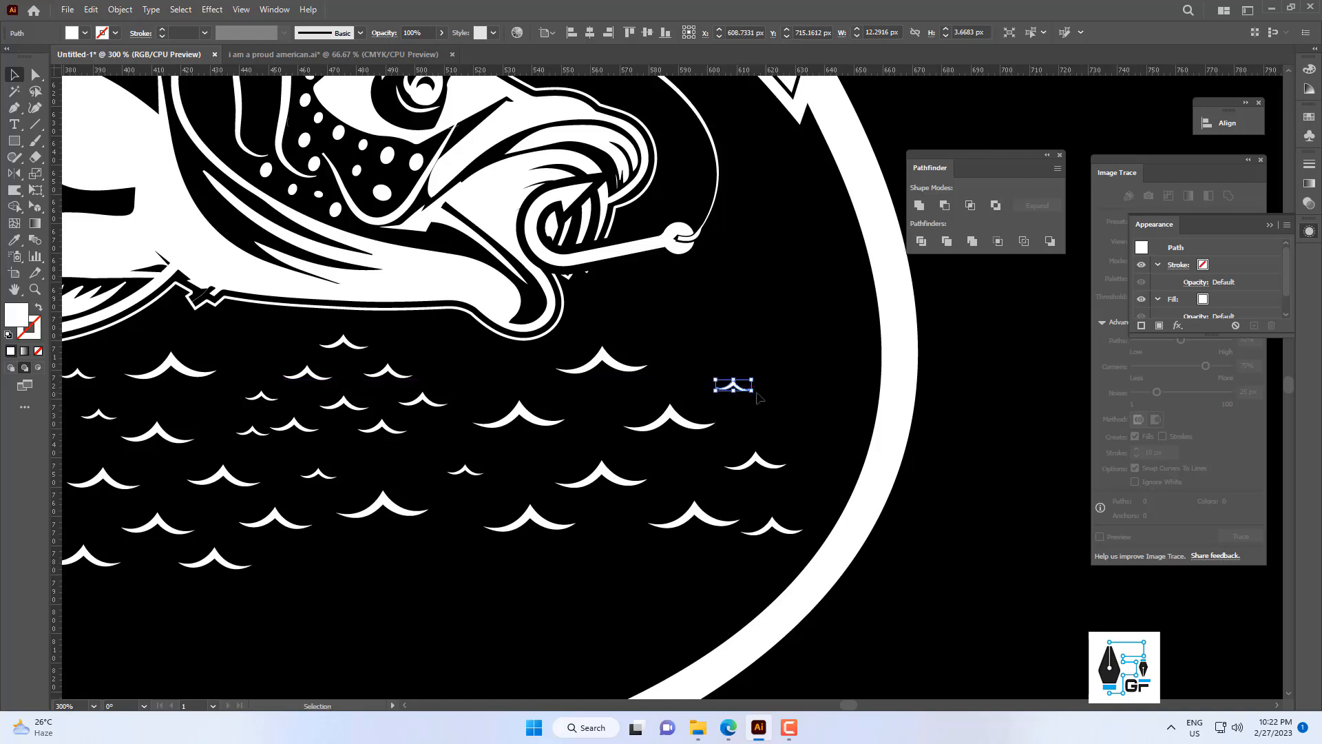
left_click(757, 394)
left_click_drag(743, 389, 643, 308)
left_click(720, 325)
Scatter more small wave copies along the left side of the water inside the shield.
scroll(721, 324, "down", 4)
left_click_drag(722, 324, 655, 352)
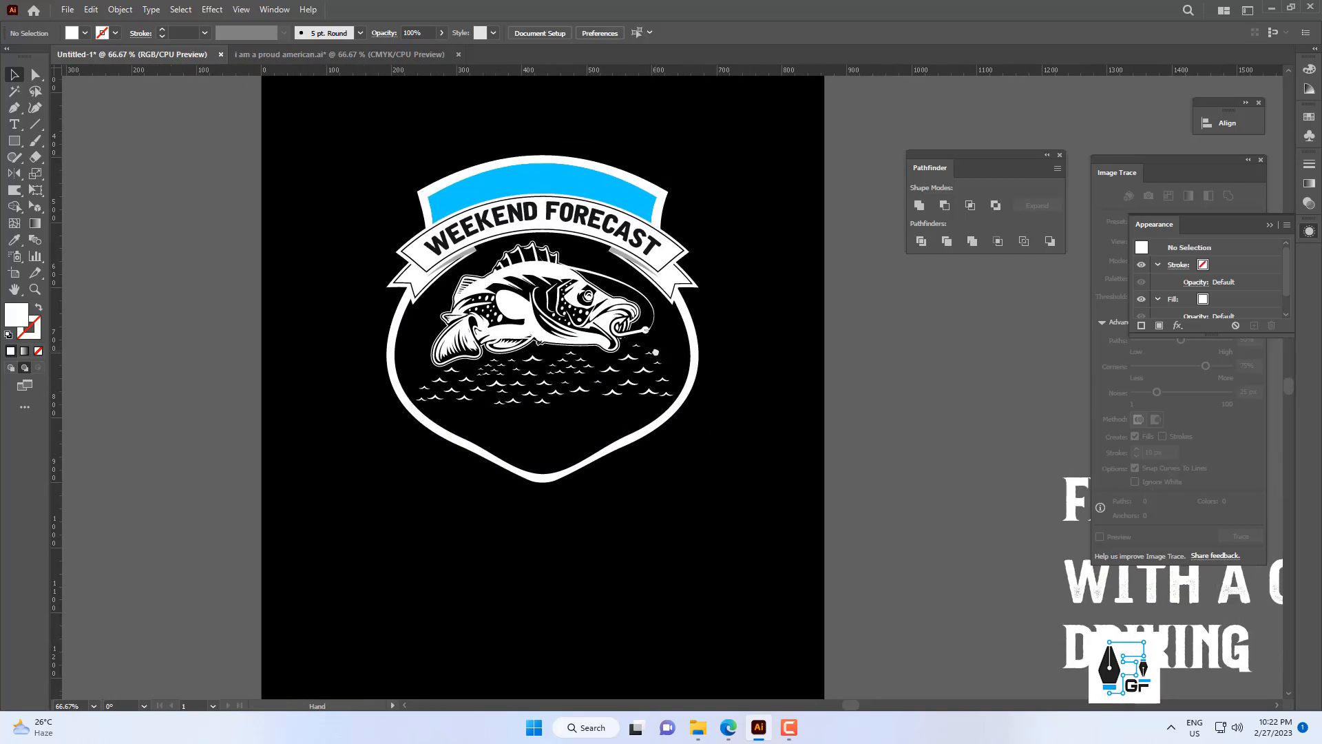
scroll(583, 399, "up", 2)
scroll(602, 434, "down", 3)
scroll(468, 429, "up", 3)
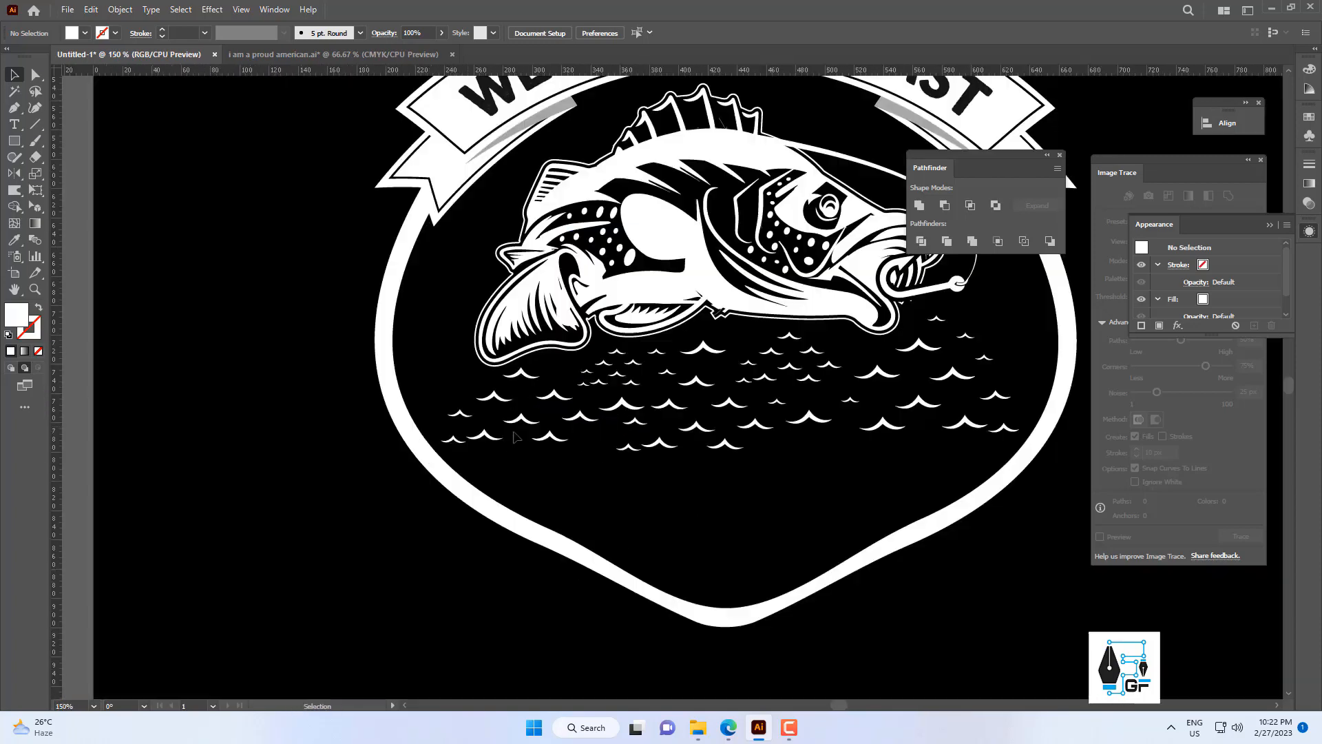
left_click_drag(819, 349, 468, 401)
left_click(477, 405)
scroll(465, 399, "down", 5)
scroll(441, 378, "up", 2)
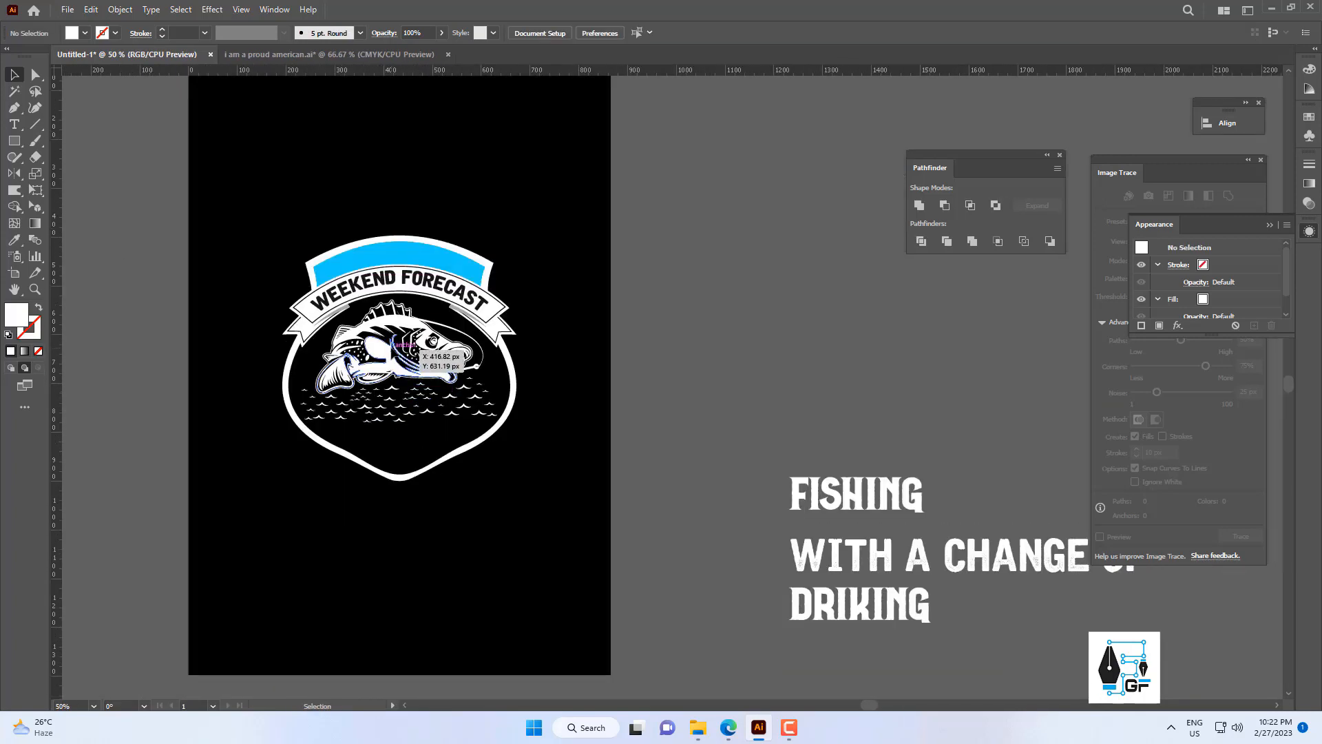
left_click(416, 349)
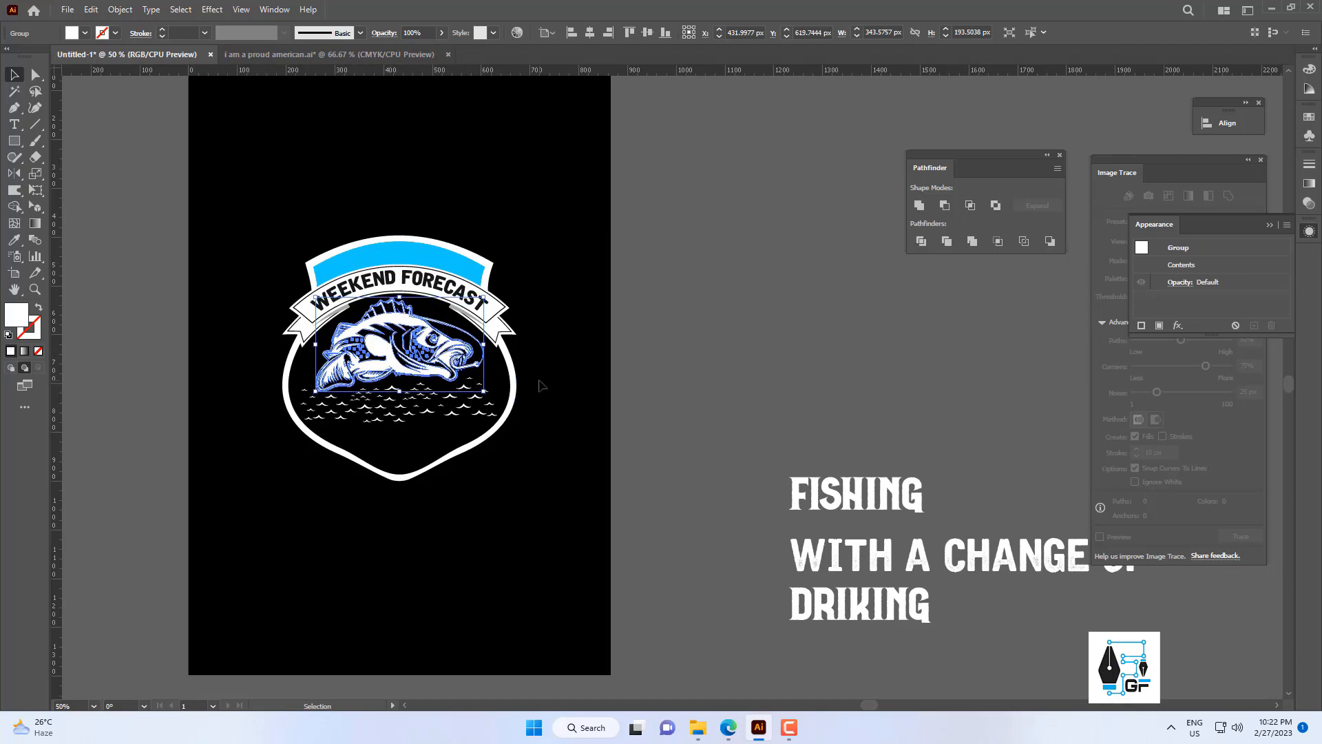
left_click_drag(567, 379, 630, 384)
left_click(629, 383)
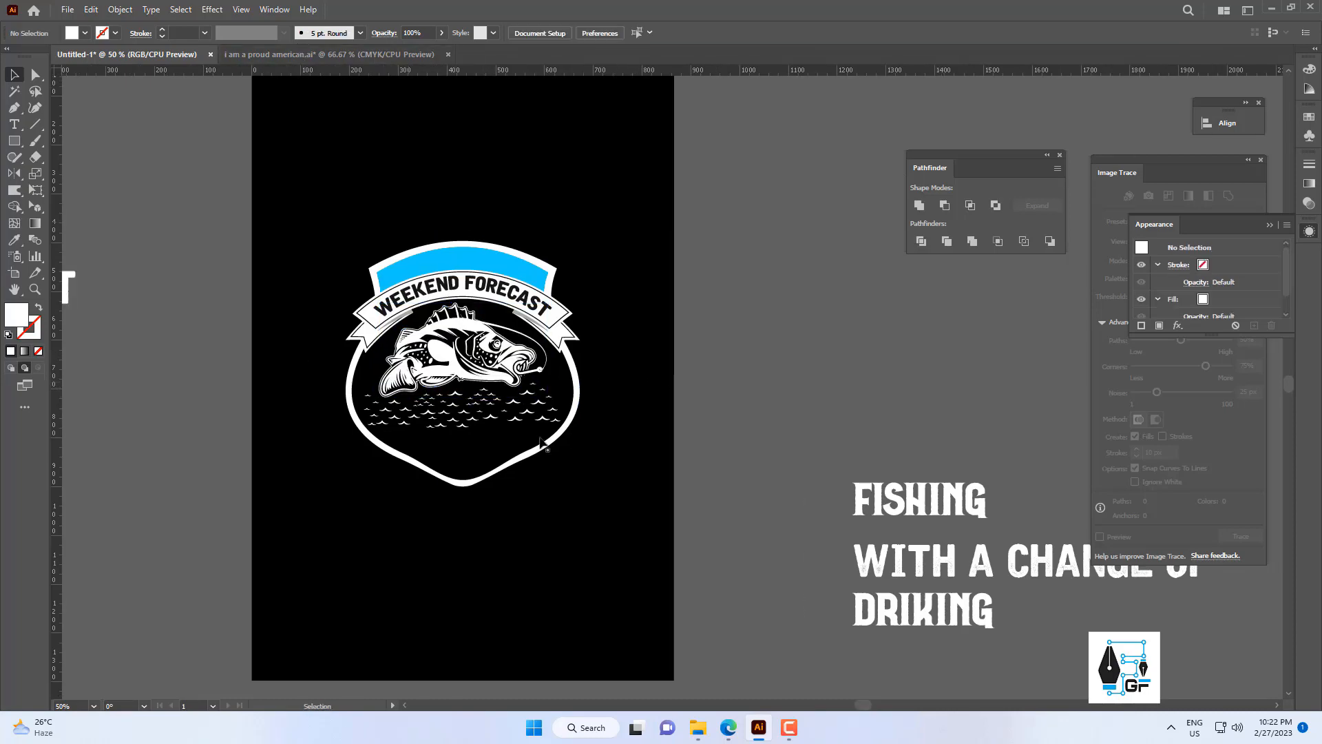
Copy the vintage banner from the "I am a proud american.ai" document into the badge document and bring it to the front.
left_click(302, 55)
left_click_drag(544, 451, 660, 485)
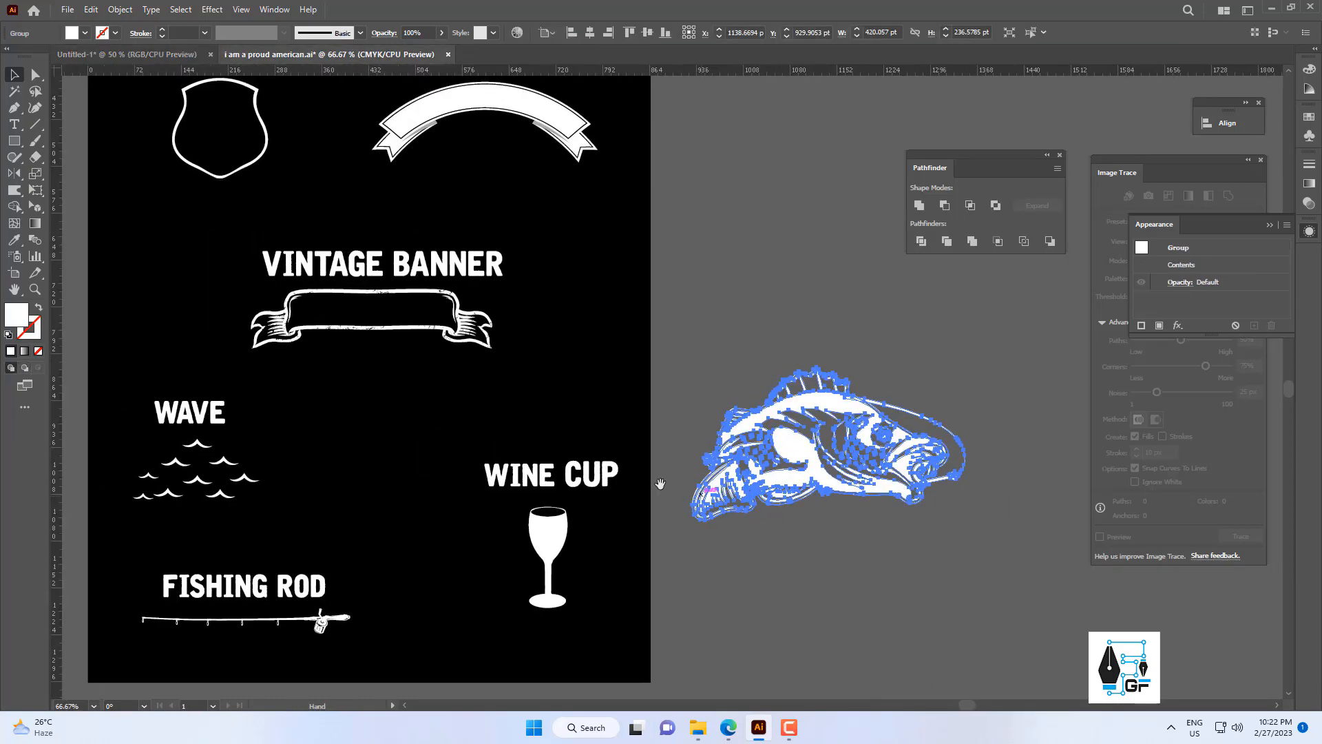
left_click_drag(538, 320, 378, 410)
scroll(593, 324, "down", 2)
left_click_drag(584, 327, 530, 405)
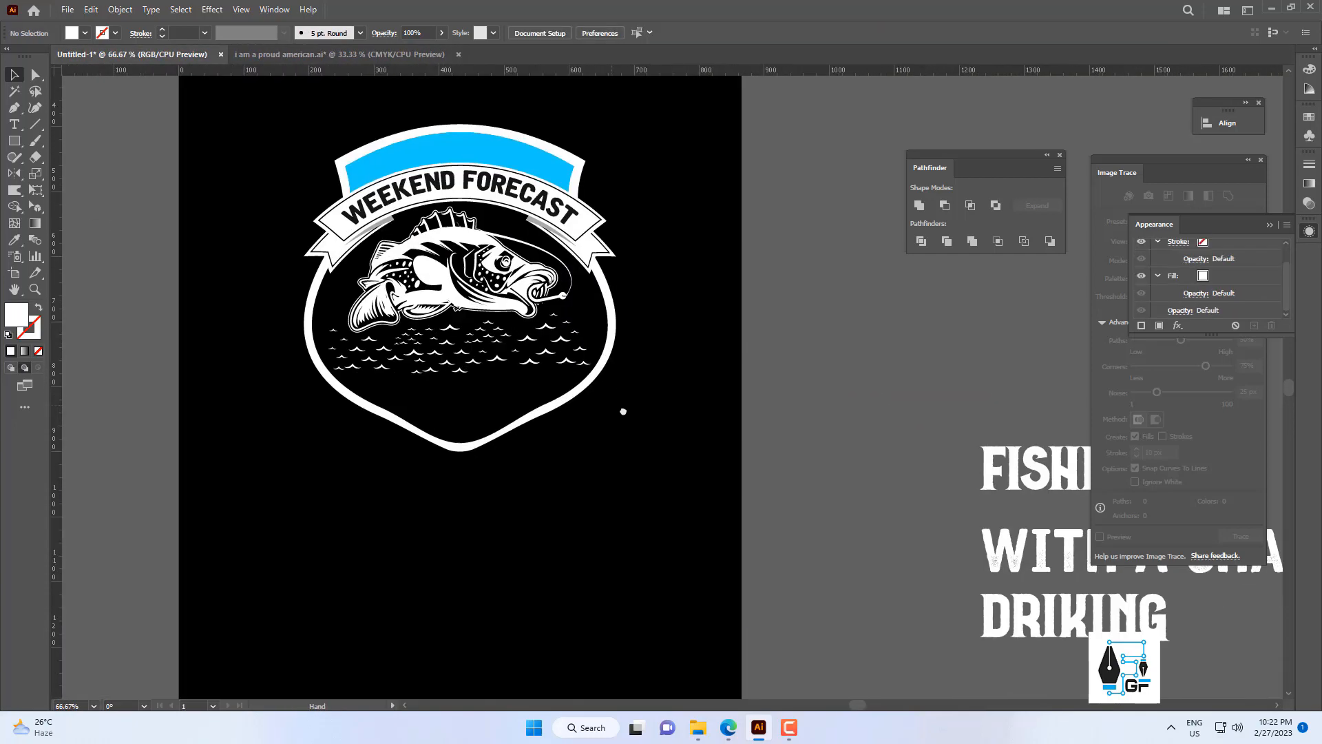
key("ctrl+minus")
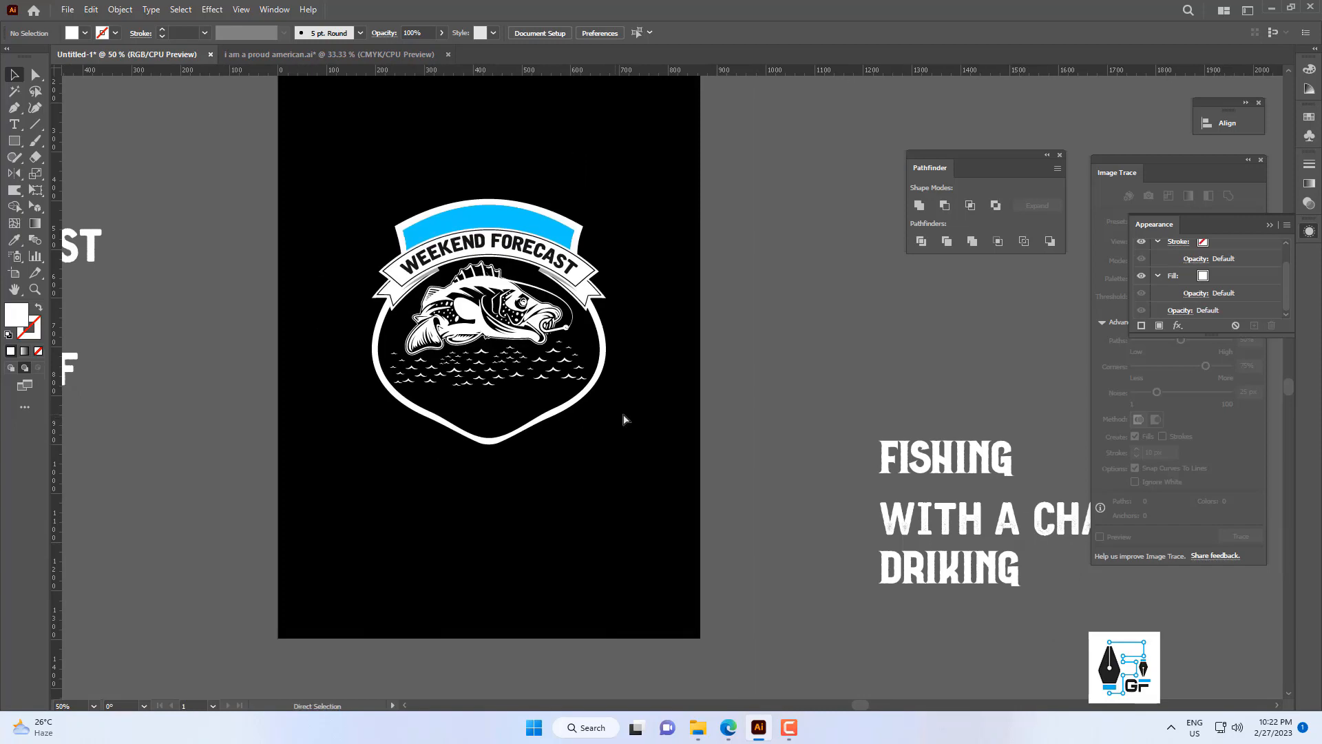
key("ctrl+v")
left_click_drag(719, 403, 641, 466)
right_click(700, 437)
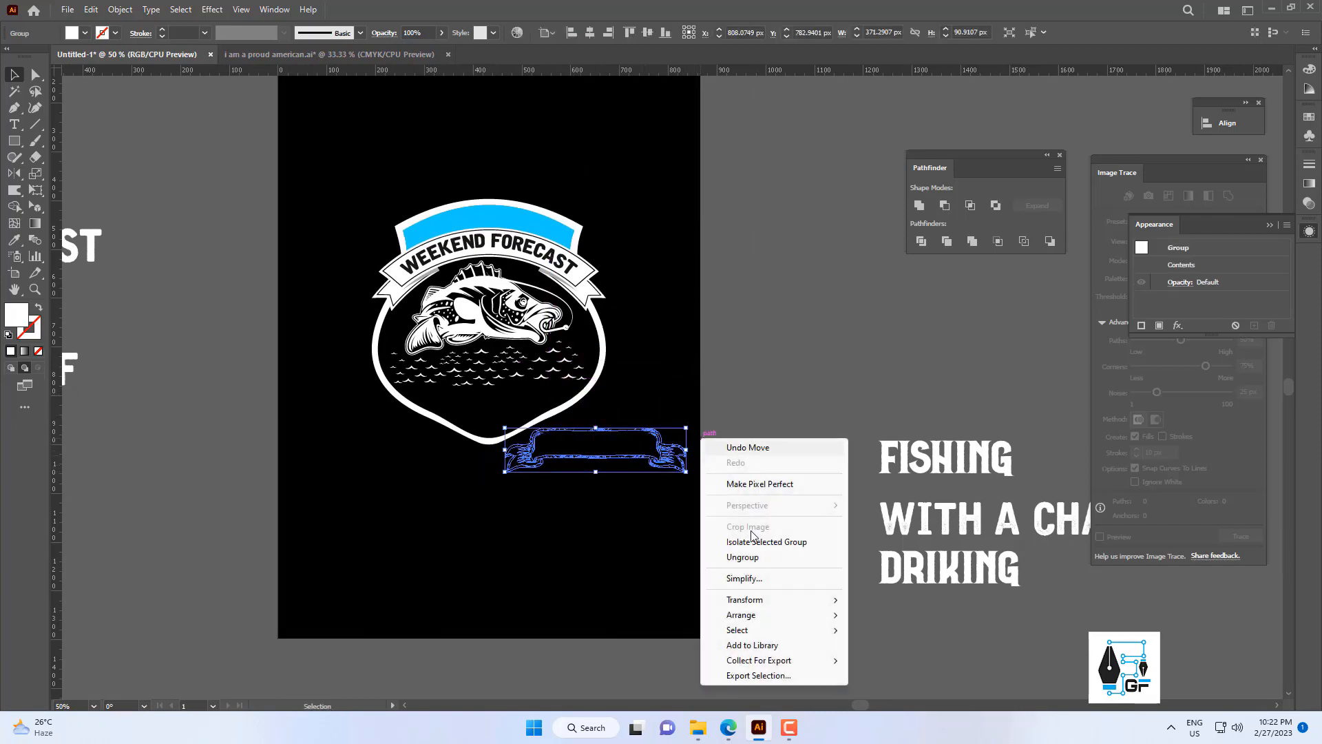
mouse_move(766, 620)
left_click(887, 619)
Position the vintage banner over the shield's lower point and enlarge it to about 513 px wide.
scroll(609, 466, "up", 2)
scroll(631, 456, "down", 2)
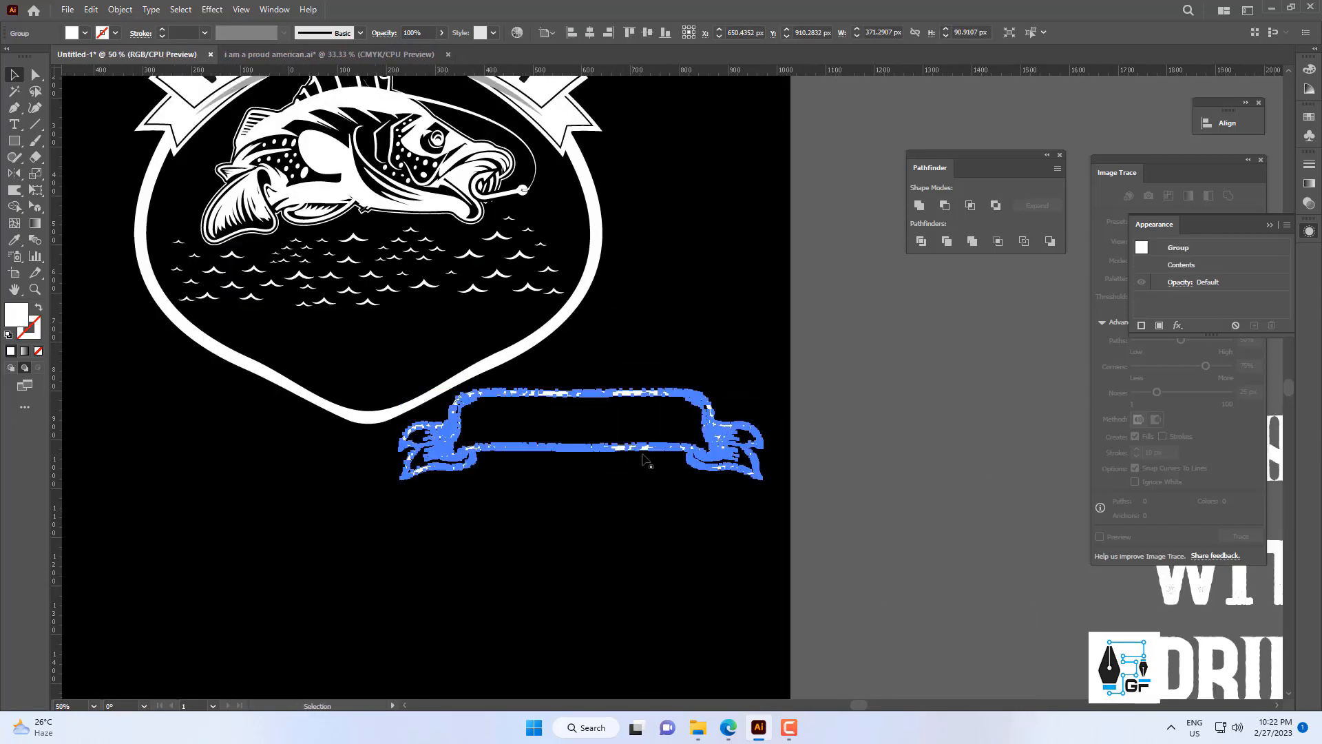
left_click_drag(676, 440, 624, 444)
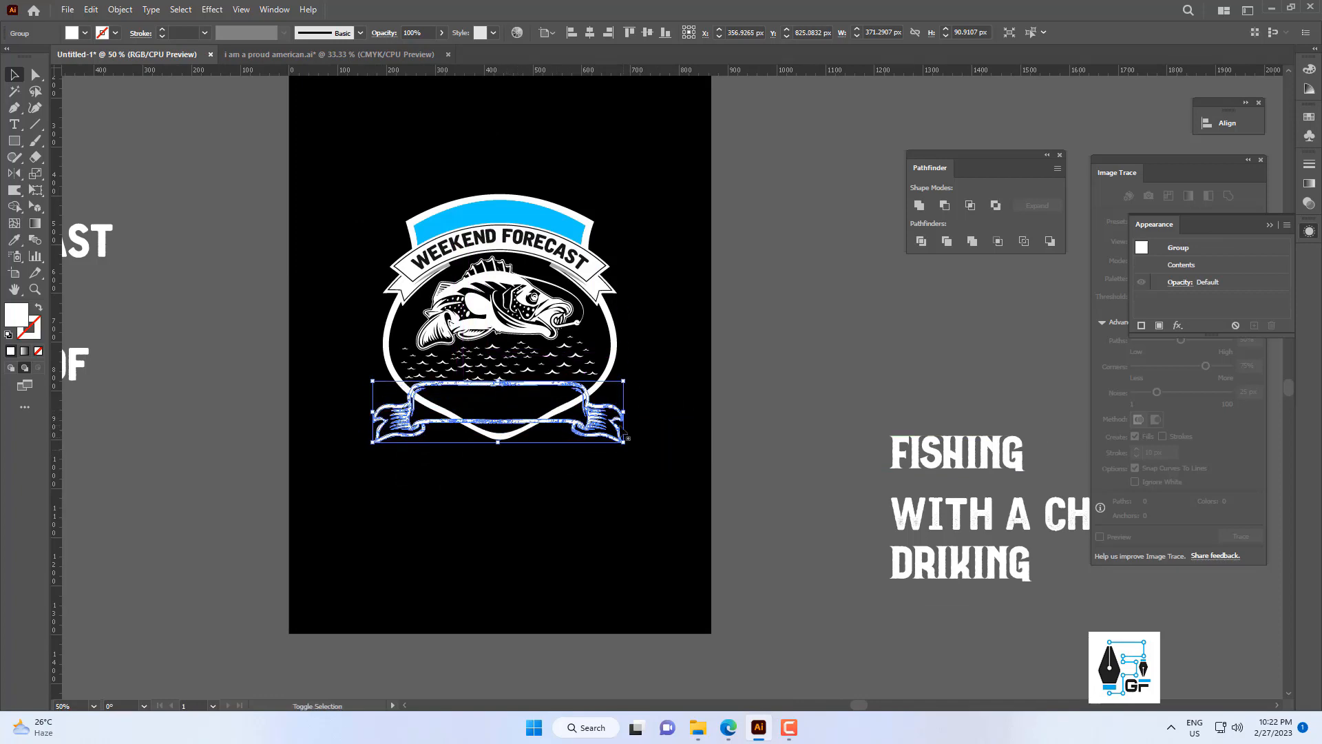
scroll(620, 407, "up", 2)
left_click_drag(579, 556, 680, 440)
Center the vintage banner horizontally with the shield.
left_click(618, 319, "shift")
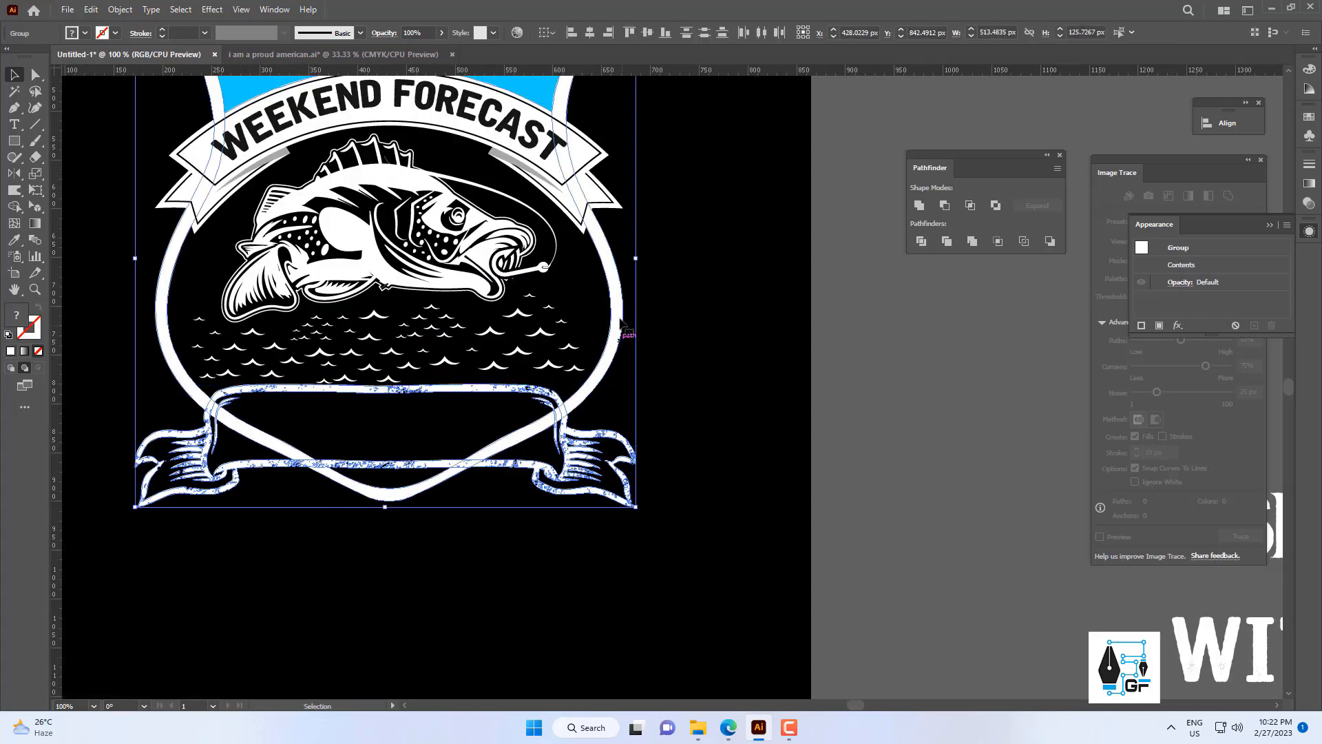
left_click(591, 32)
left_click(763, 281)
Nudge the middle wave group slightly up to clear the vintage banner's upper edge.
scroll(734, 344, "down", 2)
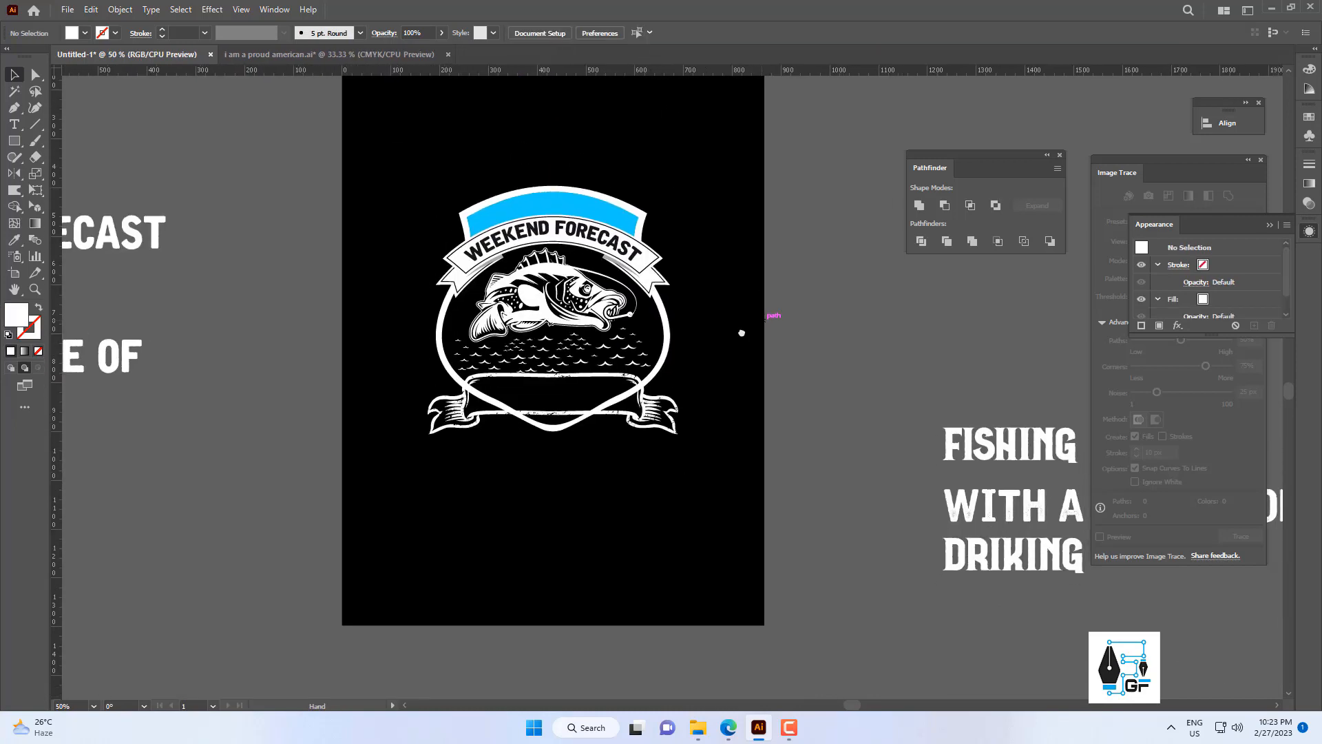
scroll(642, 338, "up", 2)
left_click(473, 411)
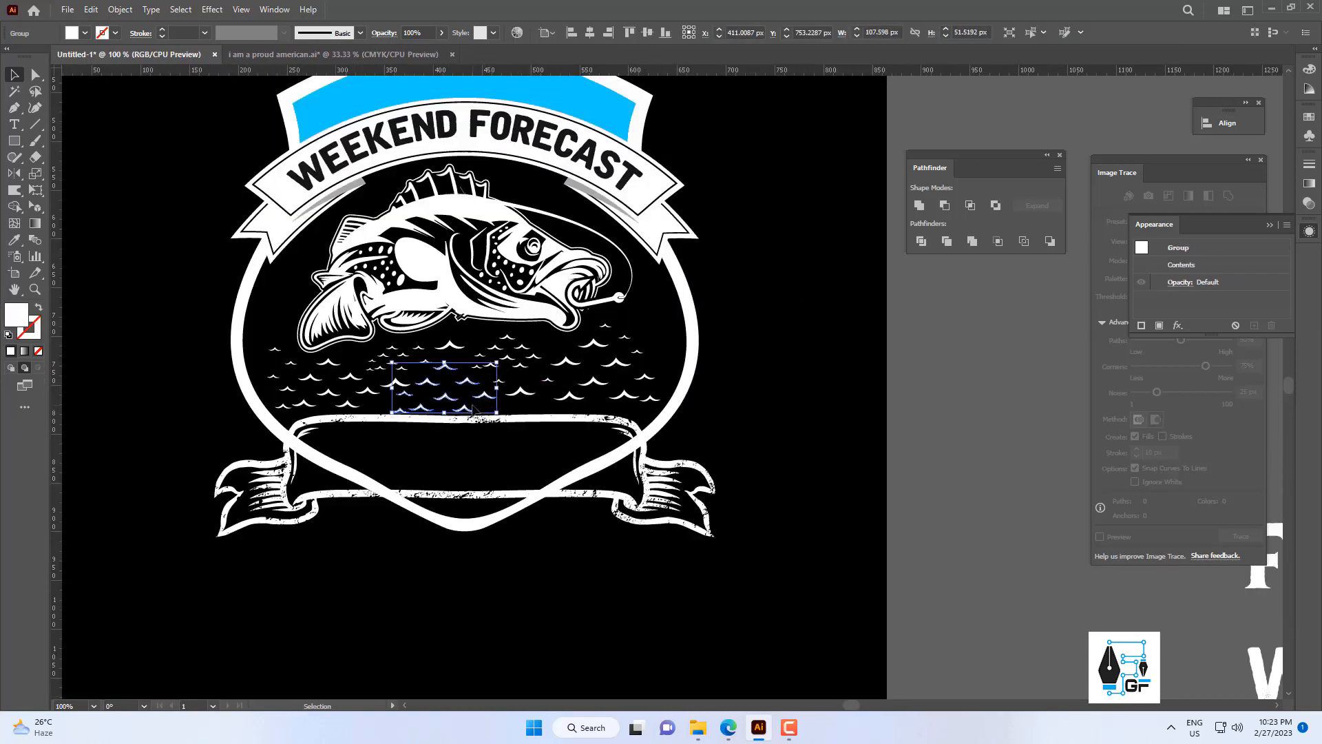
left_click(385, 384)
scroll(395, 391, "up", 2)
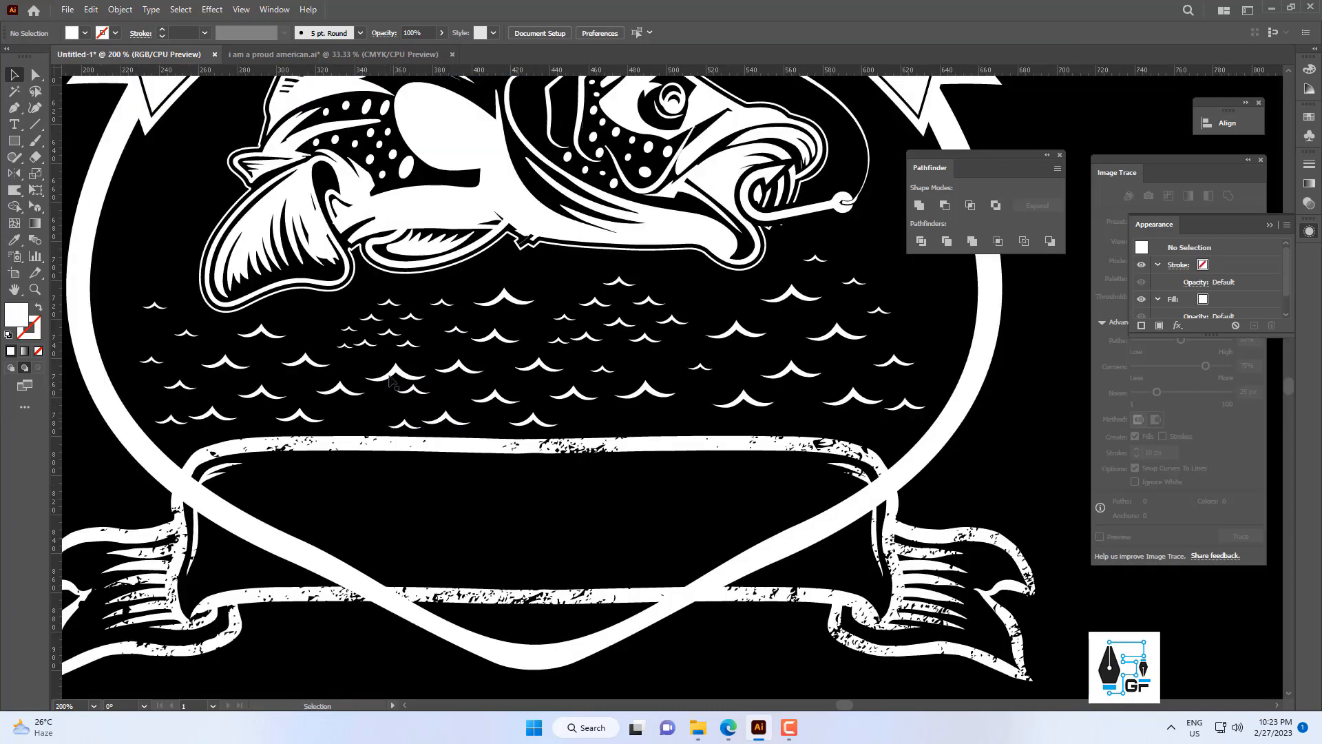
left_click(400, 375)
left_click_drag(503, 318, 370, 348)
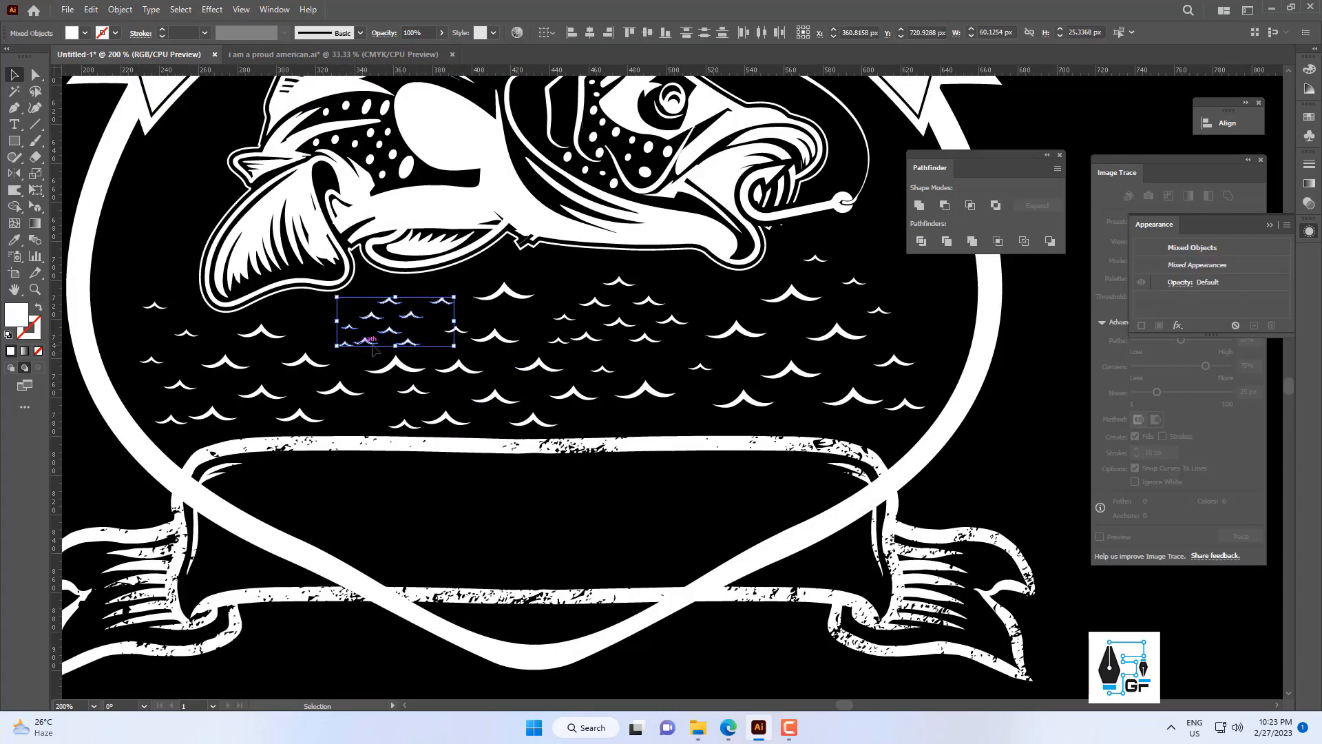
left_click(475, 324)
scroll(456, 364, "down", 4)
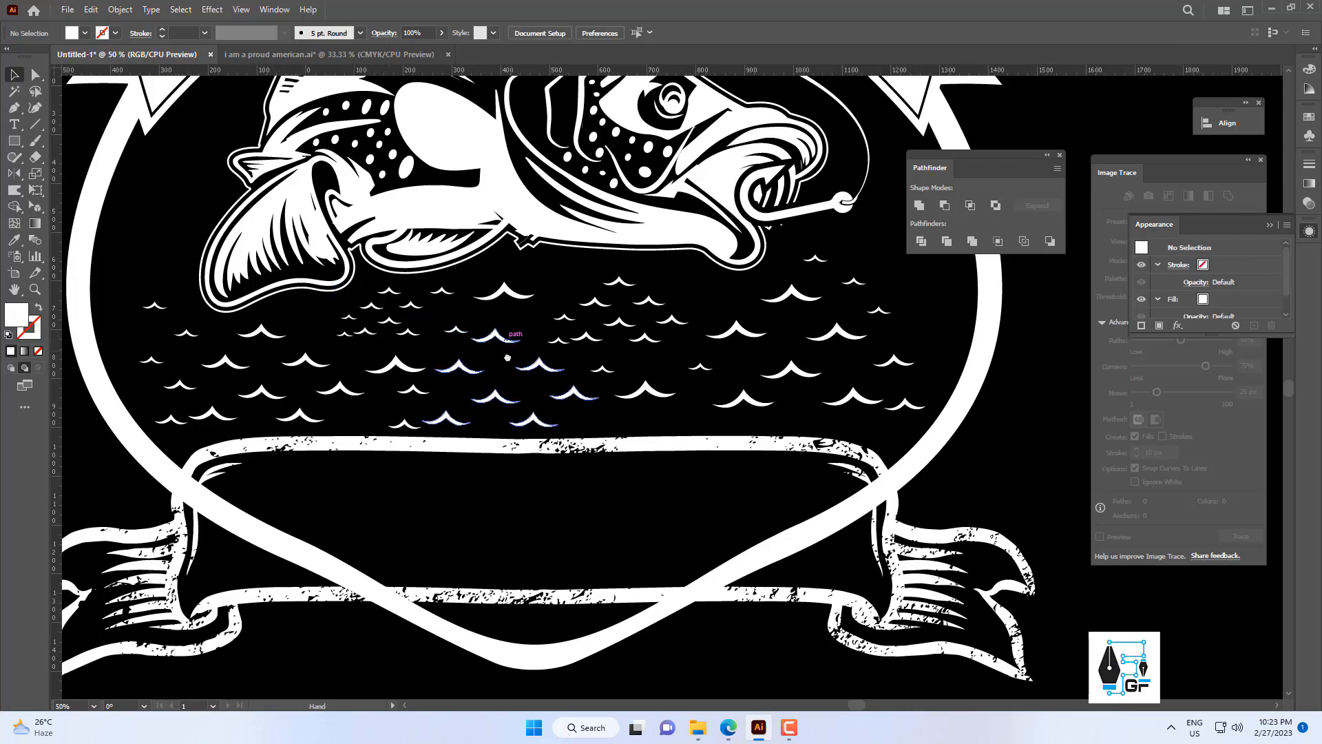
left_click(596, 416)
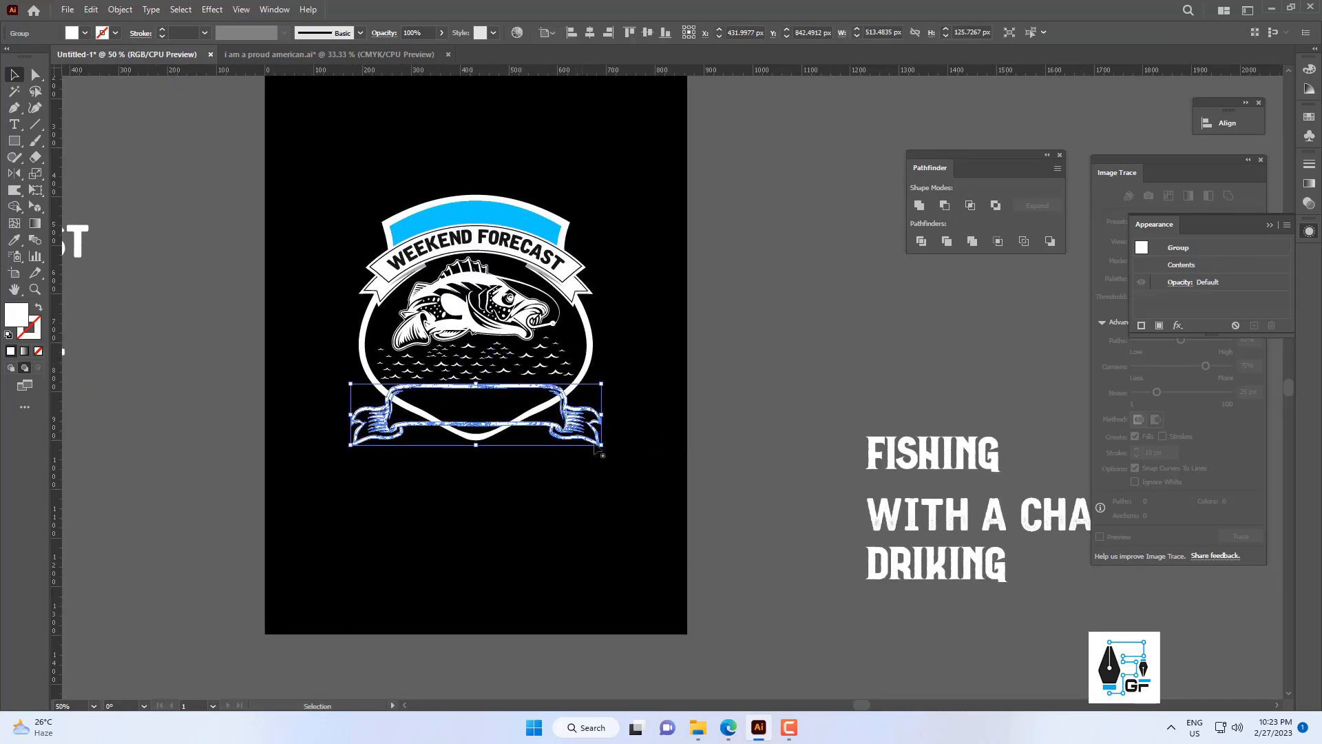
left_click(81, 553)
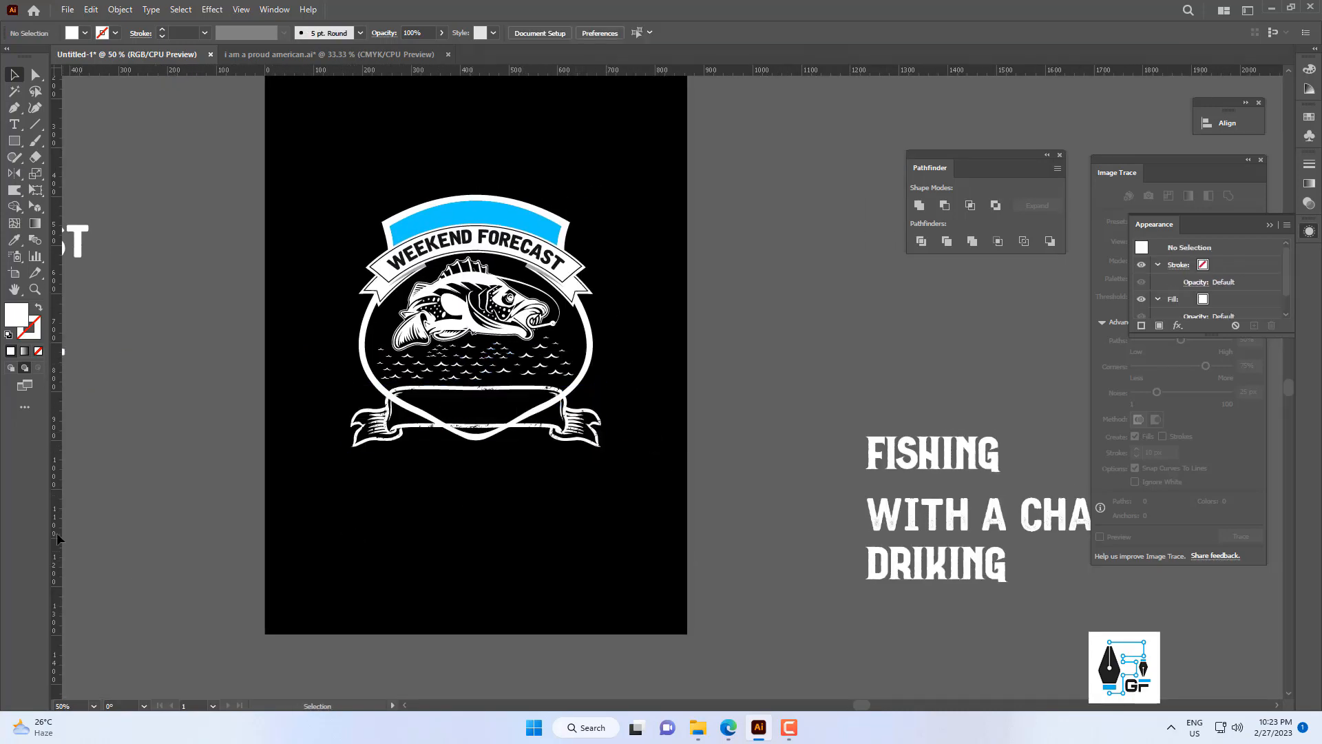
Place two vertical guides near the left and right tails of the "WEEKEND FORECAST" banner.
left_click_drag(380, 329, 366, 313)
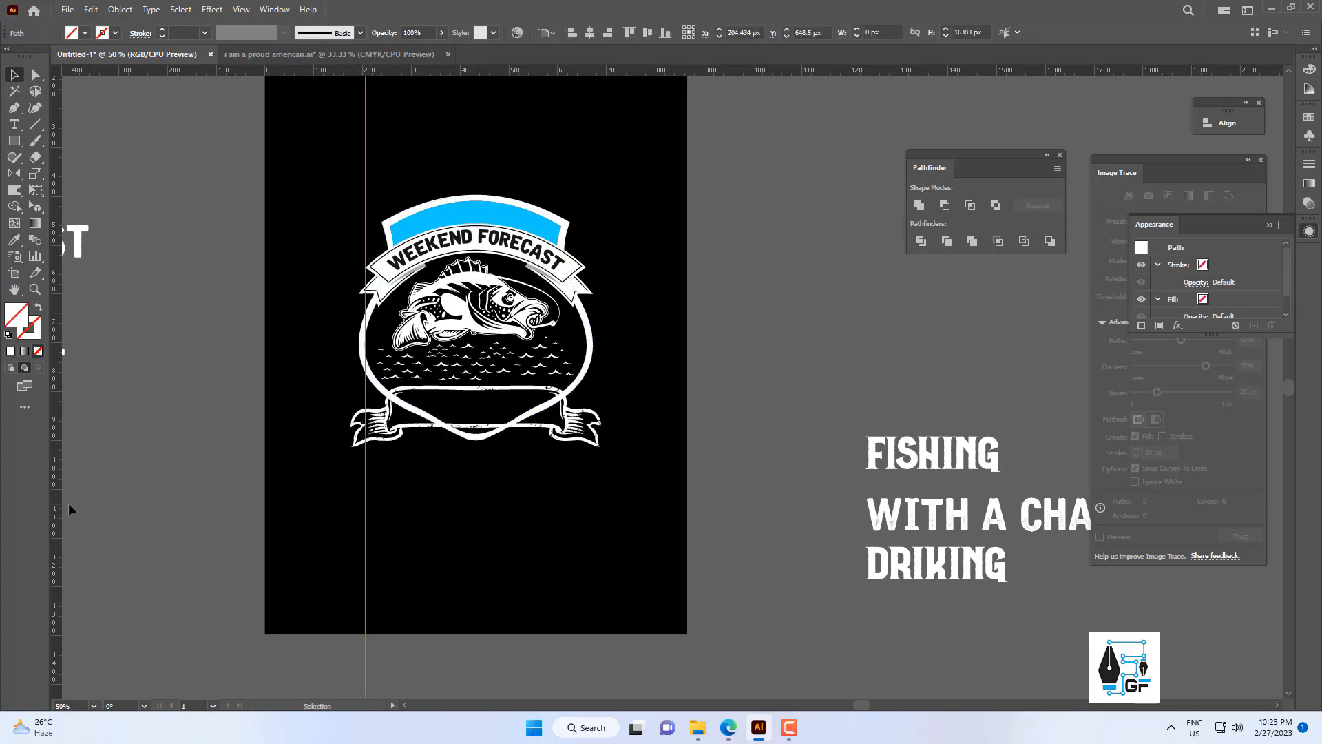
left_click_drag(61, 508, 590, 366)
left_click(606, 468)
Scale the vintage banner down proportionally to about 480 px wide, matching the upper banner's width.
scroll(631, 480, "up", 1)
left_click_drag(591, 463, 662, 493)
left_click(633, 455)
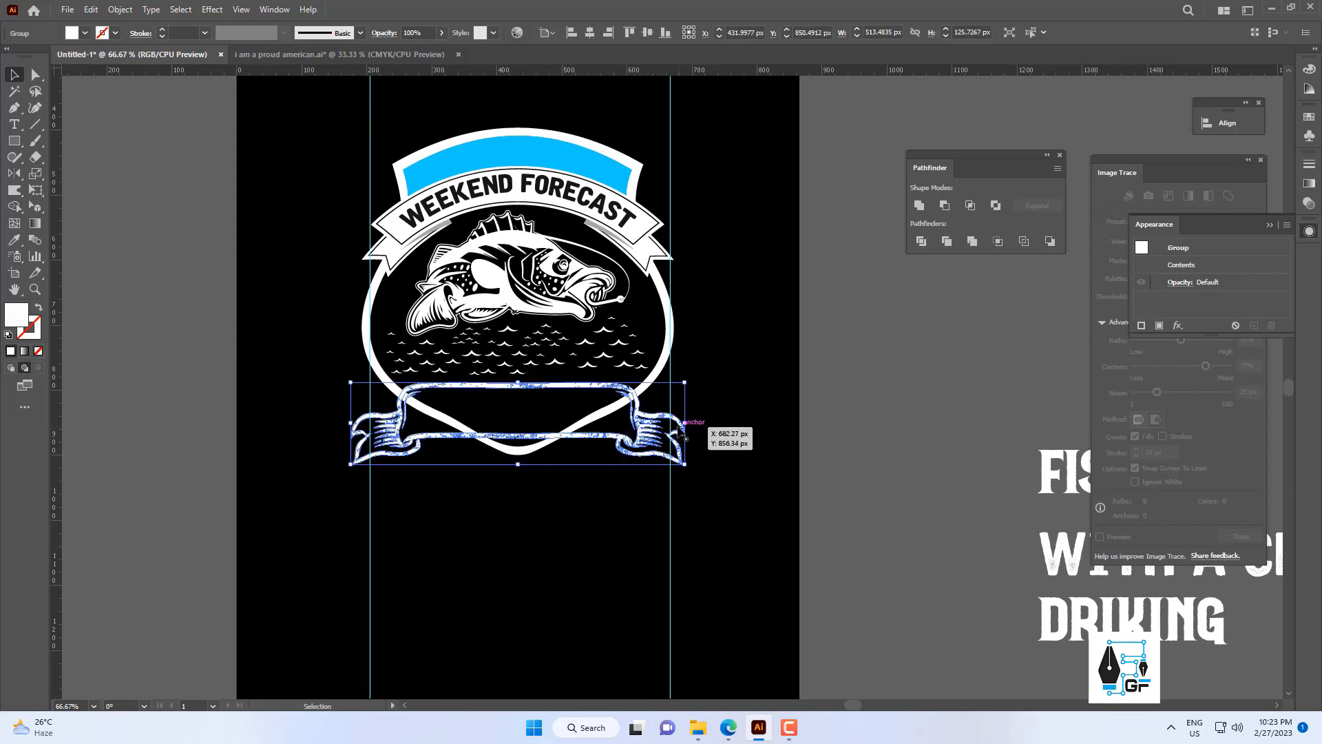
mouse_move(687, 425)
left_mouse_down()
mouse_move(667, 428)
mouse_move(706, 435)
left_mouse_up()
scroll(666, 440, "down", 3)
scroll(665, 448, "up", 5)
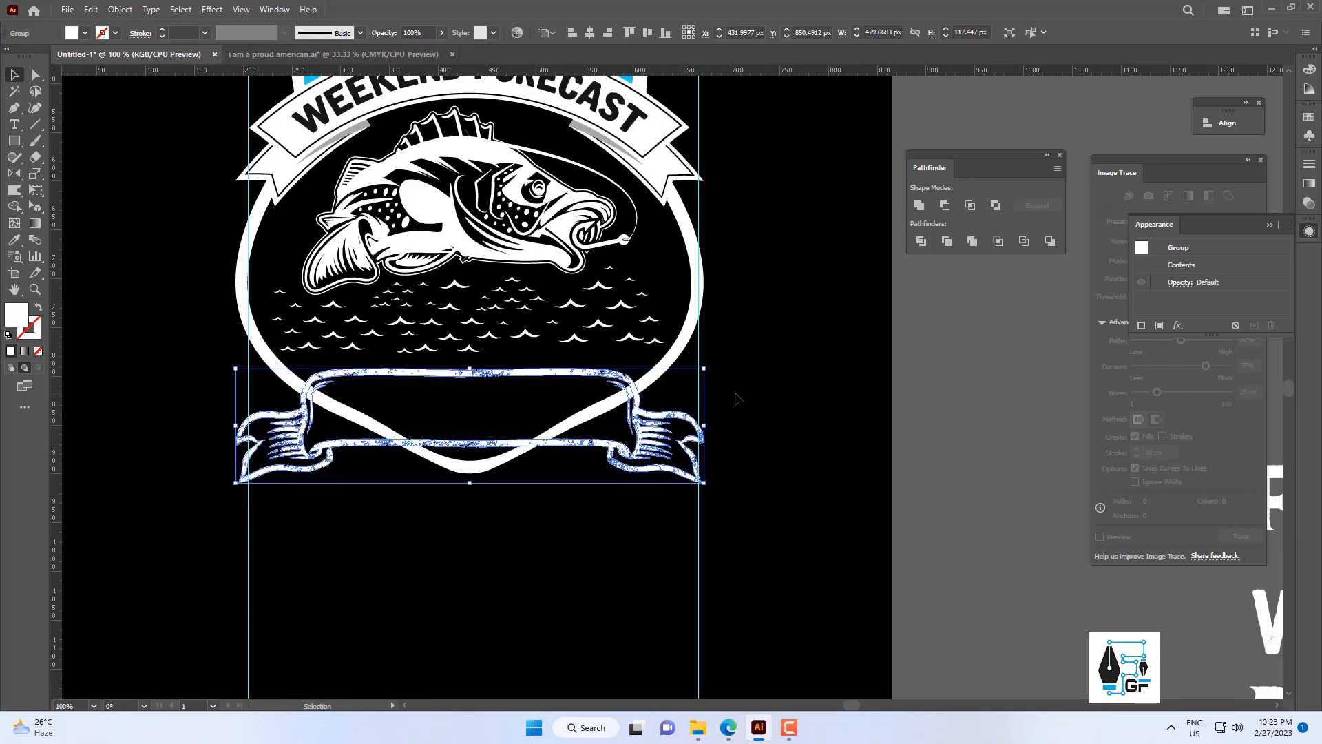
scroll(689, 427, "down", 3)
scroll(678, 428, "up", 4)
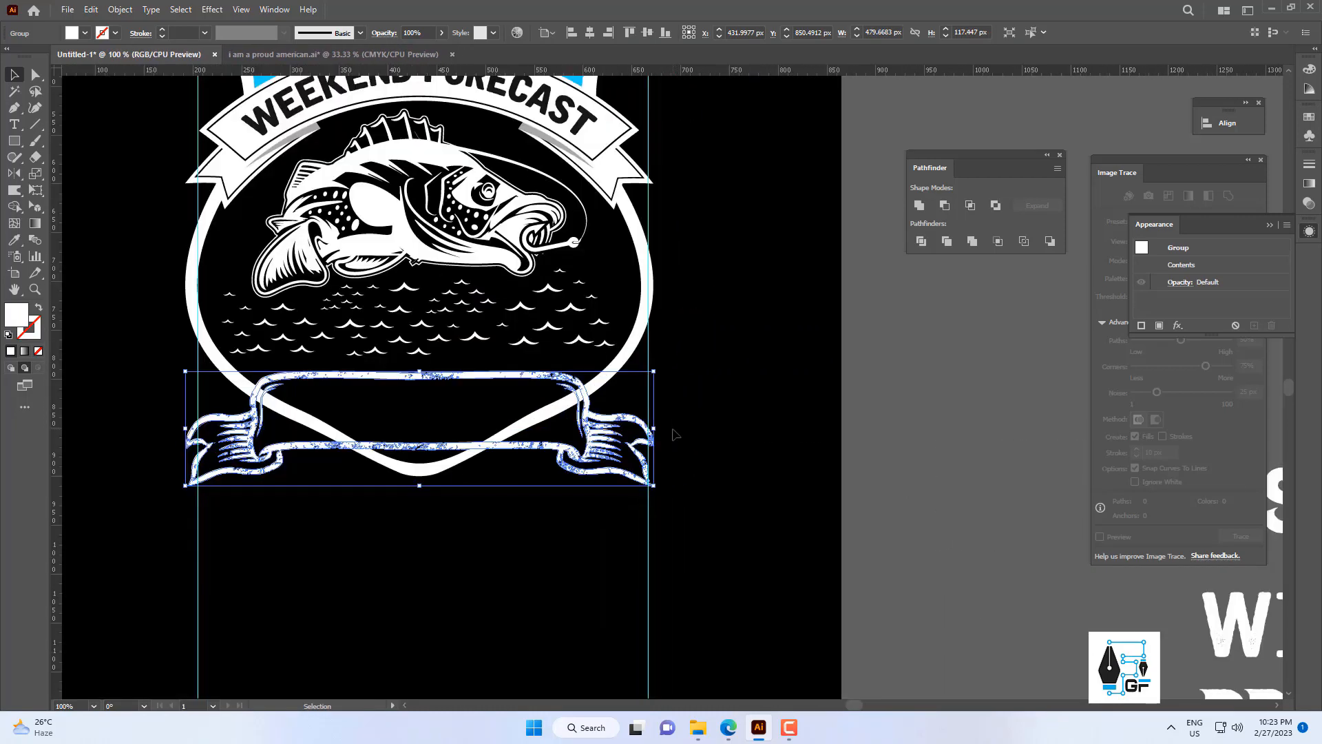
Nudge the vintage banner up about 10 px toward the waves.
key("Up")
key("Up")
key("Up")
key("Up")
key("Up")
key("Up")
key("Up")
key("Up")
key("Up")
key("Up")
key("Up")
key("Up")
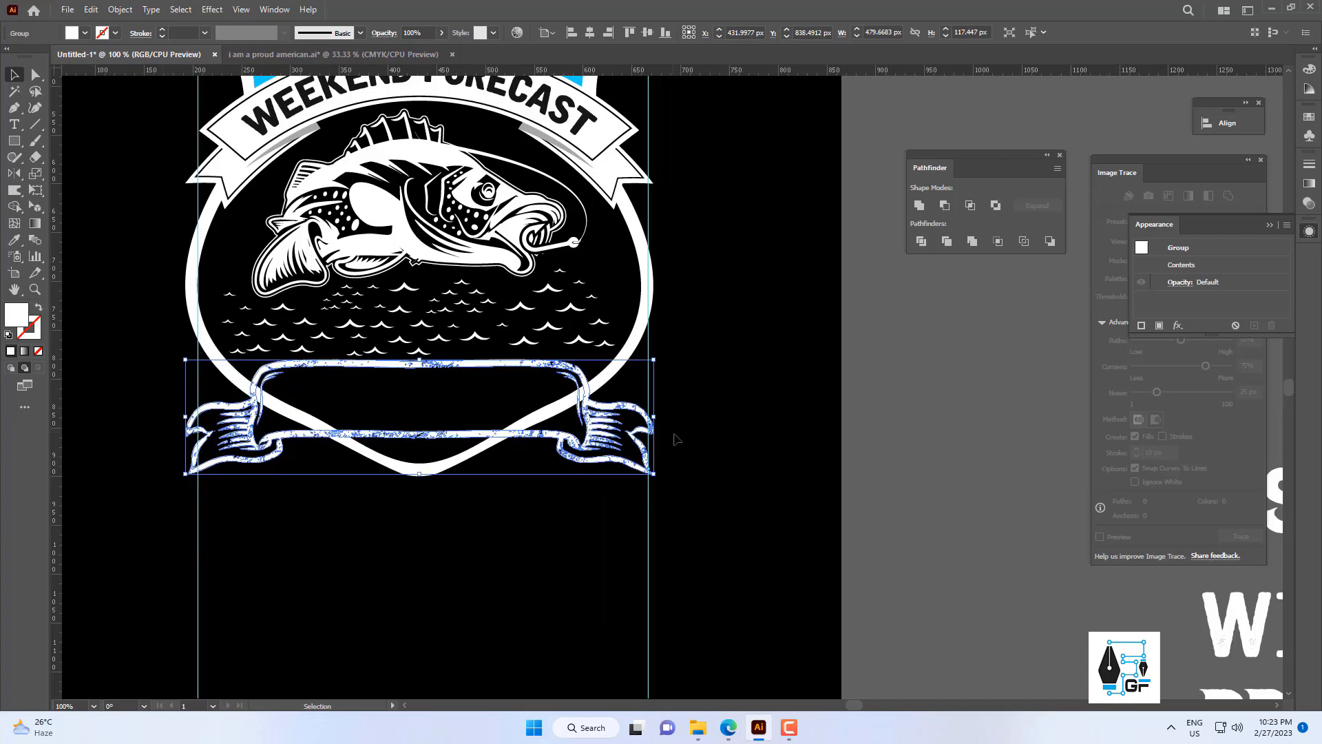
left_click(675, 438)
scroll(675, 441, "down", 3)
scroll(641, 354, "up", 2)
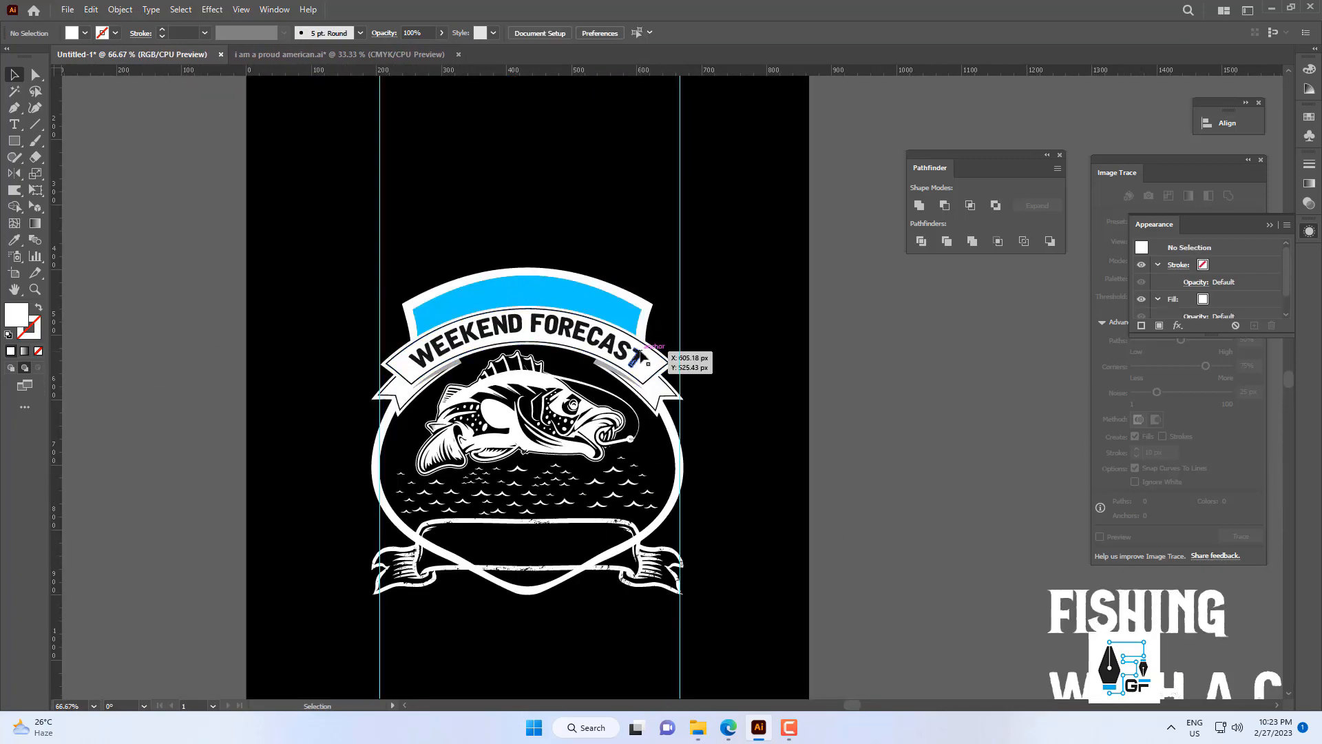
Offset the vintage banner's path by 9 px with round joins and a miter limit of 4.
left_click(641, 353)
left_click(685, 434)
left_click_drag(666, 561, 602, 449)
left_click(601, 452)
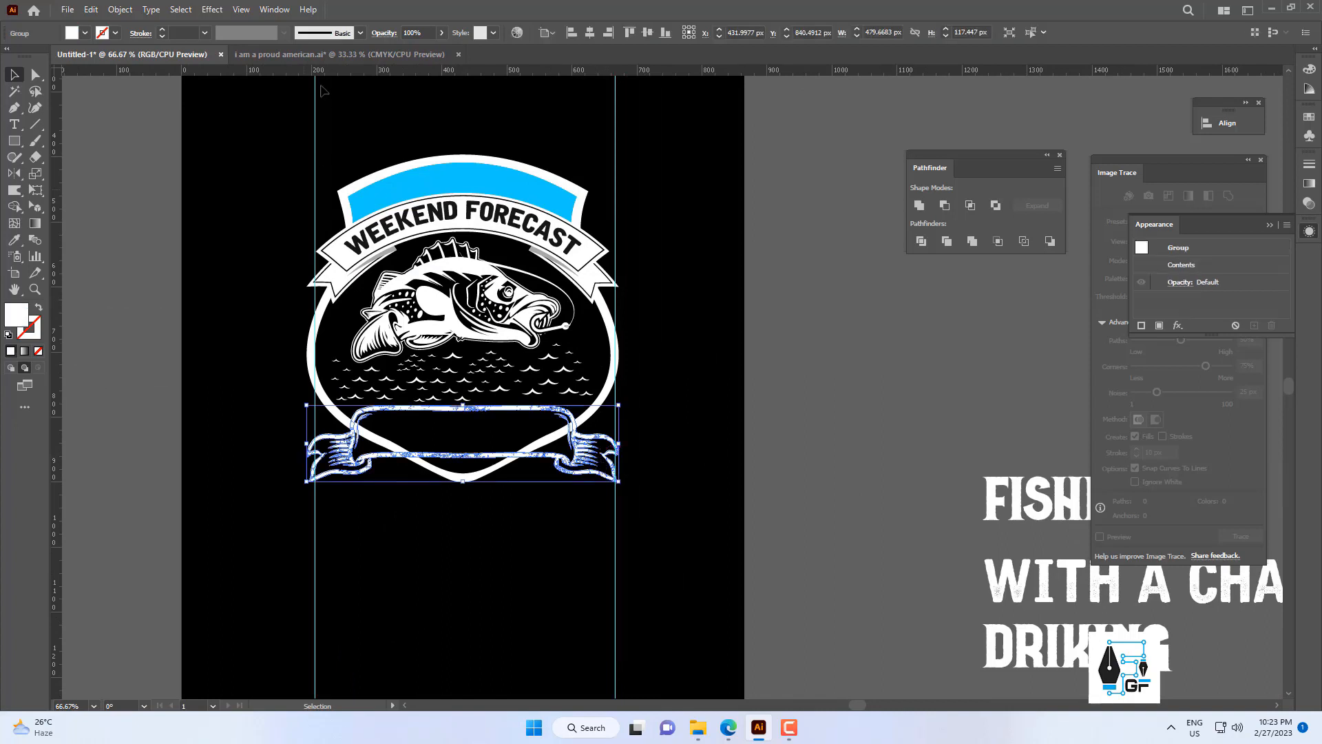
left_click(119, 10)
mouse_move(165, 344)
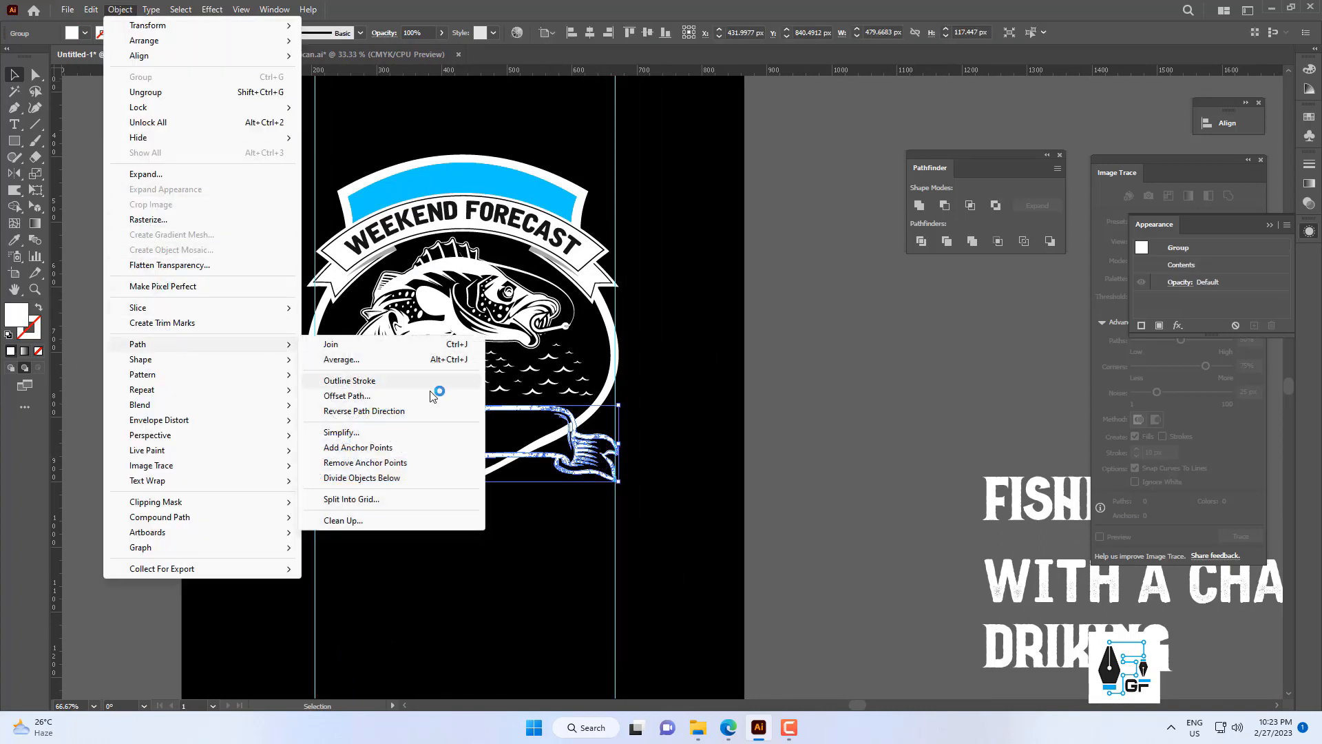
left_click(405, 398)
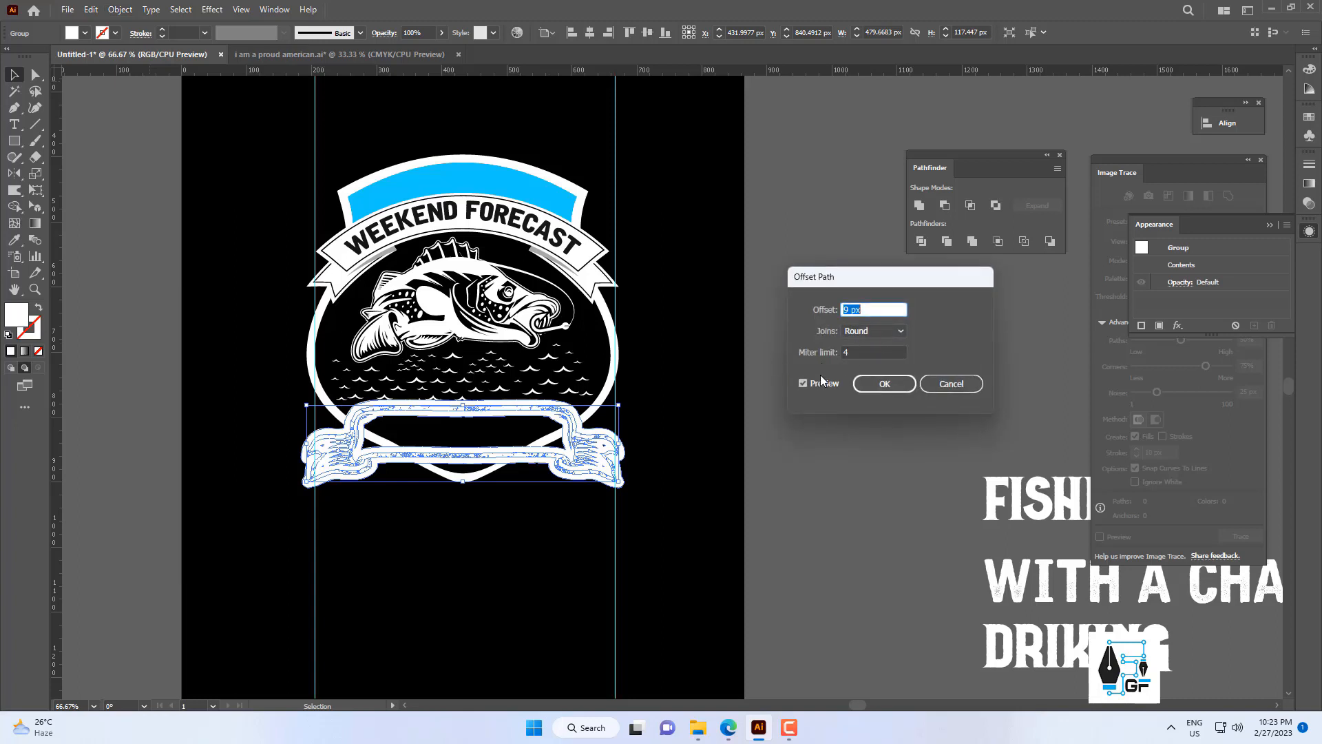
left_click(818, 384)
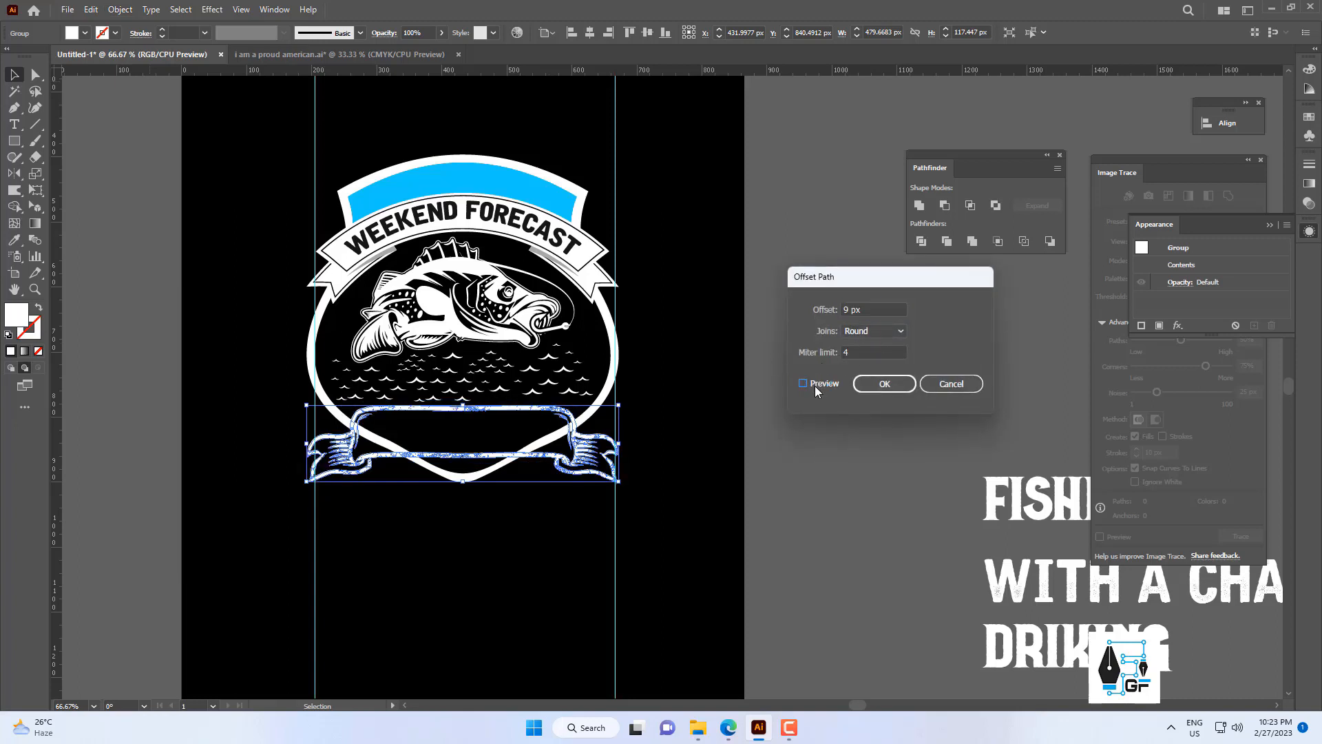
left_click(816, 387)
left_click(815, 387)
left_click(815, 384)
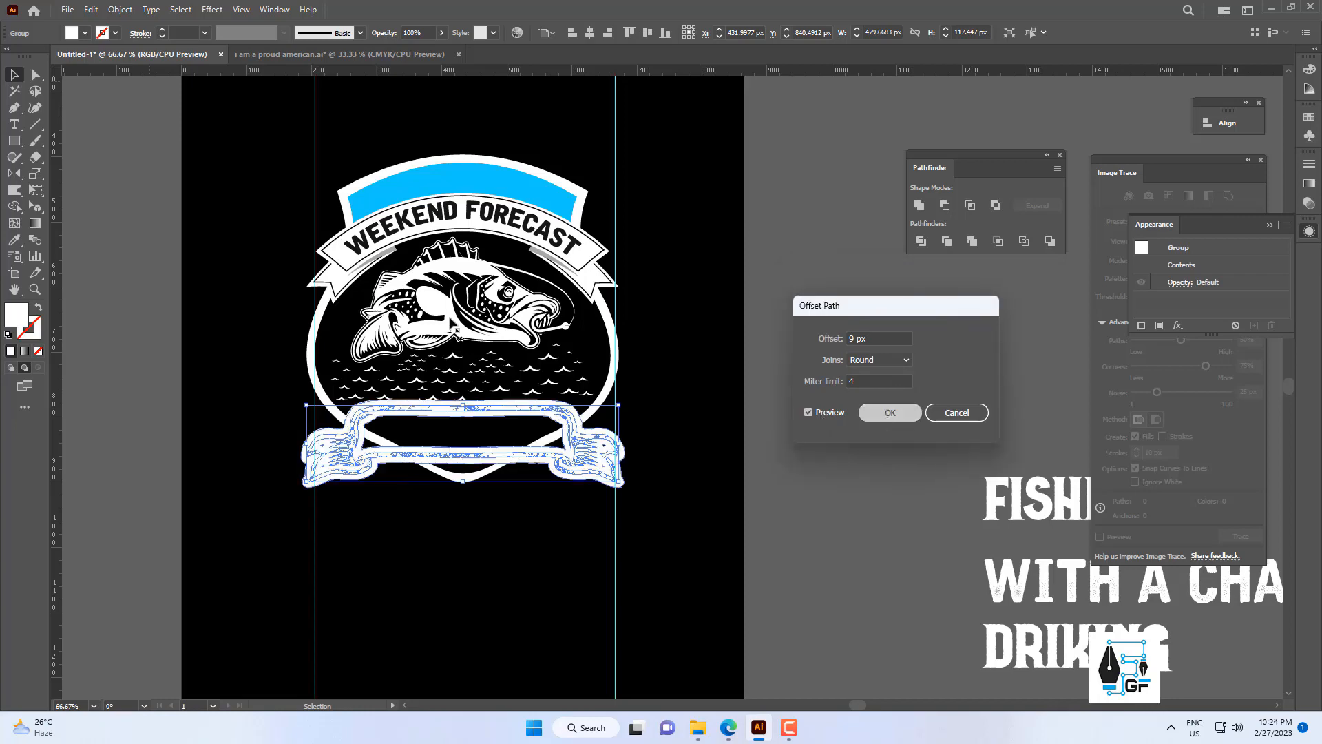
key("Return")
Cut the offset outline, paste it in front, and merge it into one solid banner silhouette.
left_click(90, 10)
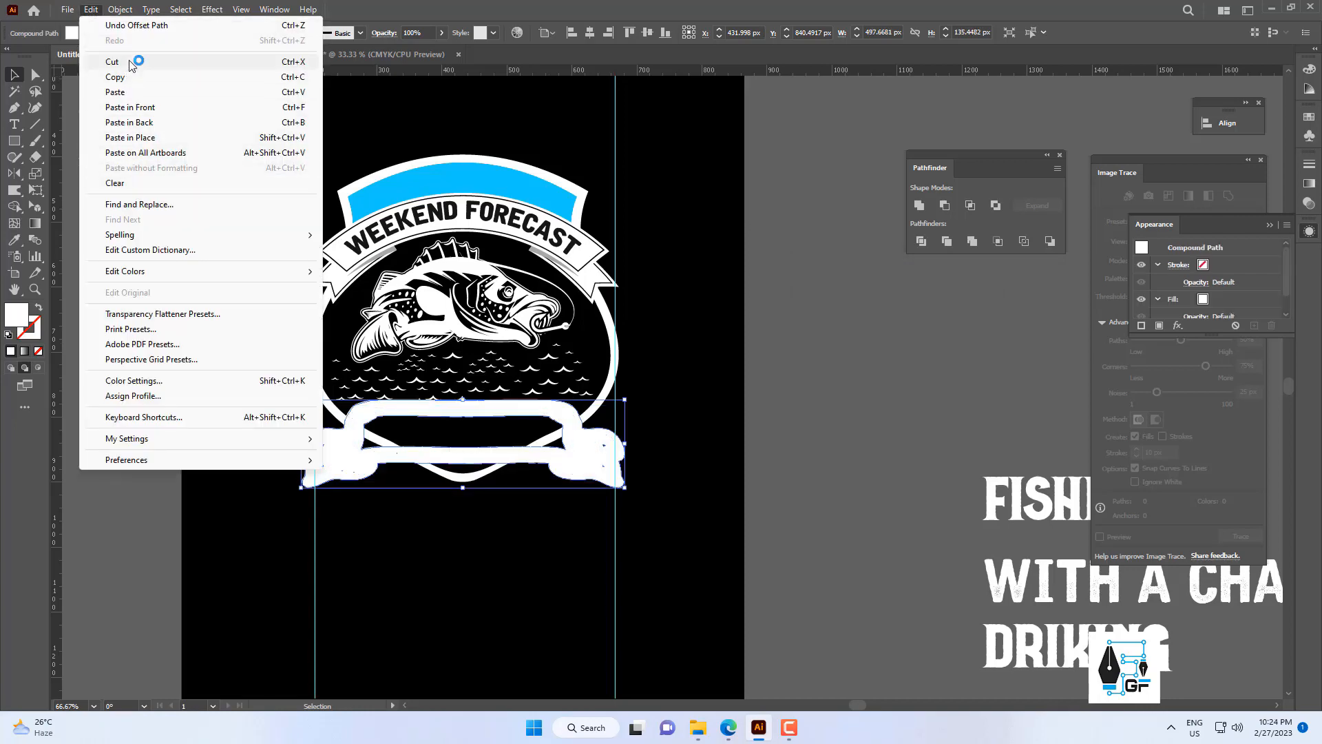
left_click(111, 62)
left_click(91, 10)
left_click(130, 106)
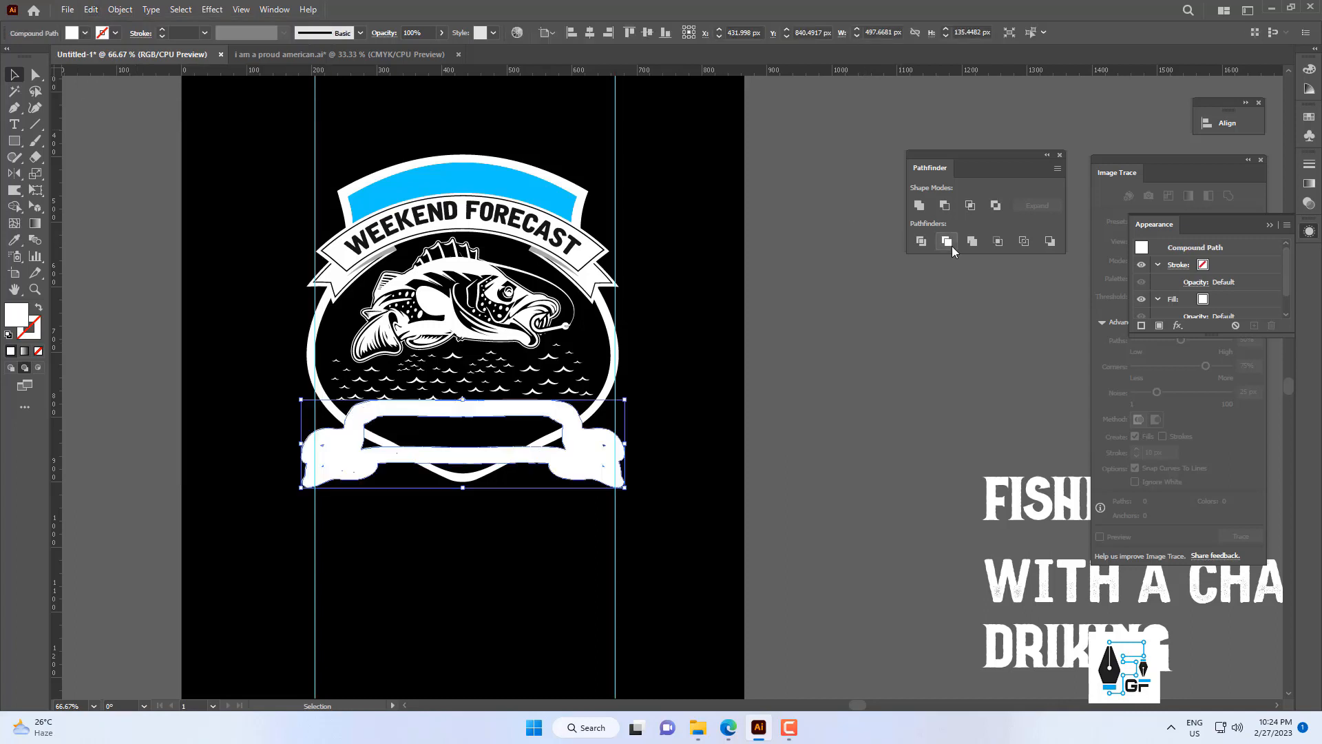
left_click(920, 241)
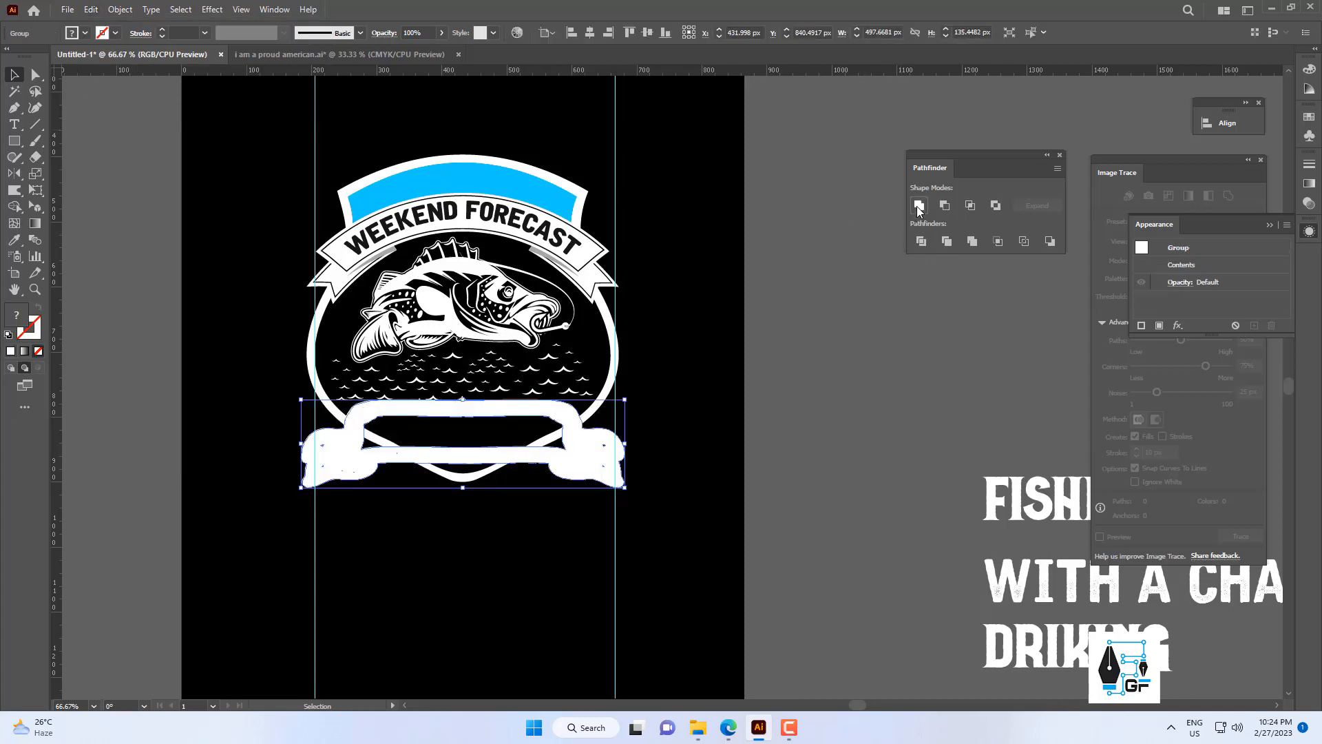
left_click(593, 451)
Check the silhouette by moving it aside, undo the move, then cut it and paste it in front.
left_click_drag(513, 444, 706, 476)
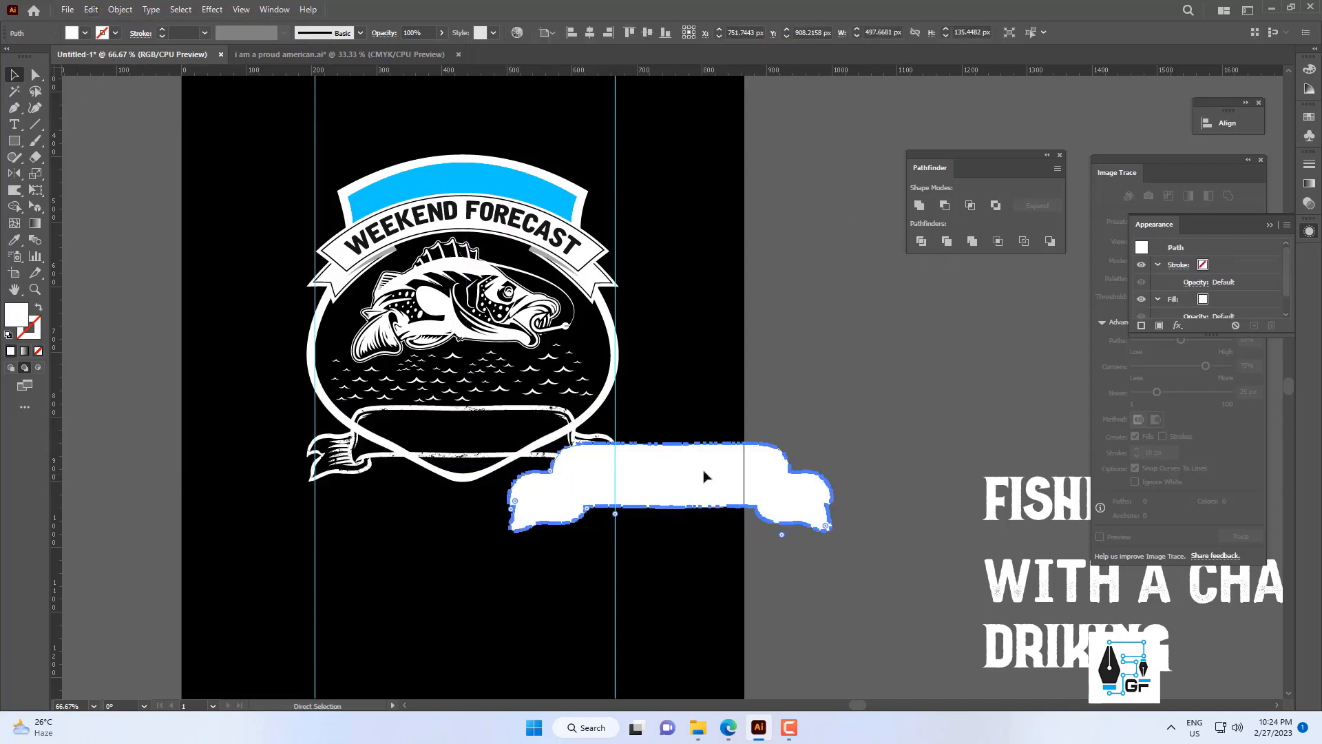
key("ctrl+z")
key("ctrl+x")
key("ctrl+f")
Try subtracting the solid silhouette from the grouped shield with Minus Front and expand the result.
scroll(604, 392, "up", 2)
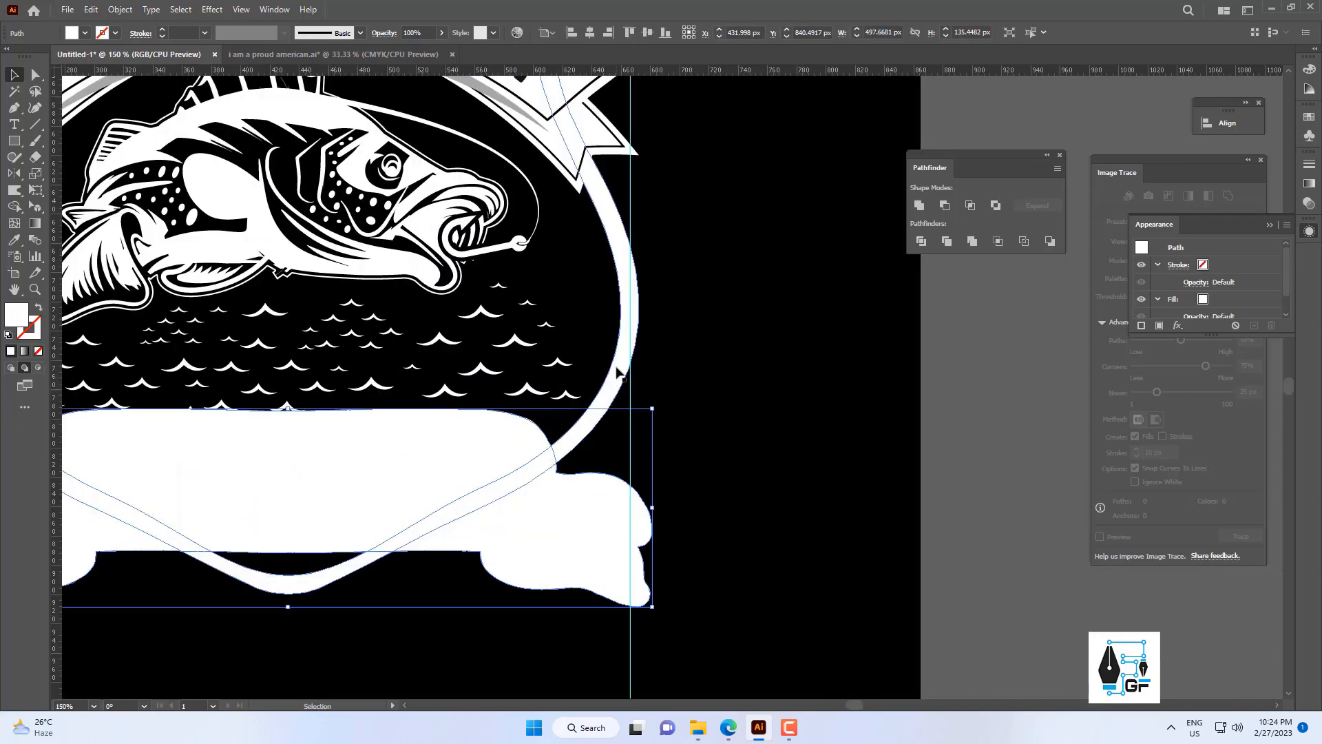
scroll(628, 398, "down", 2)
left_click(631, 397, "shift")
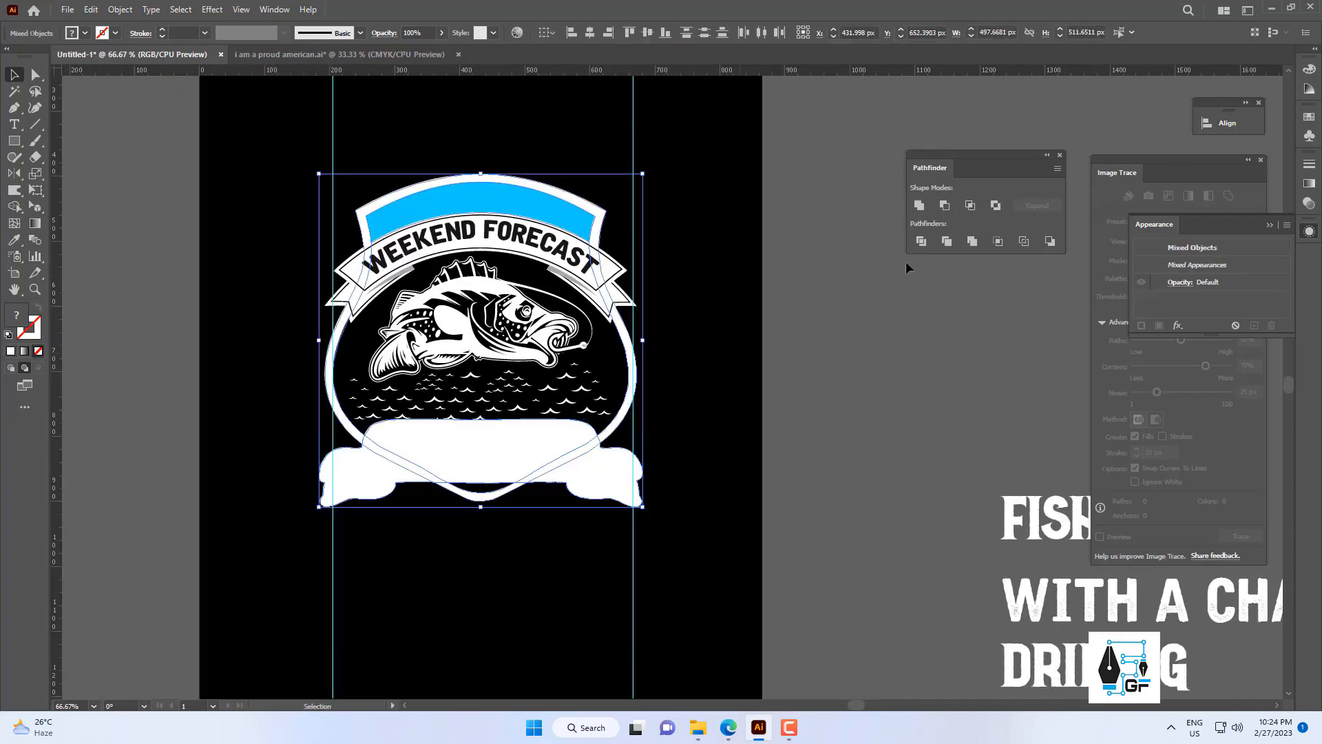
left_click(945, 206, "alt")
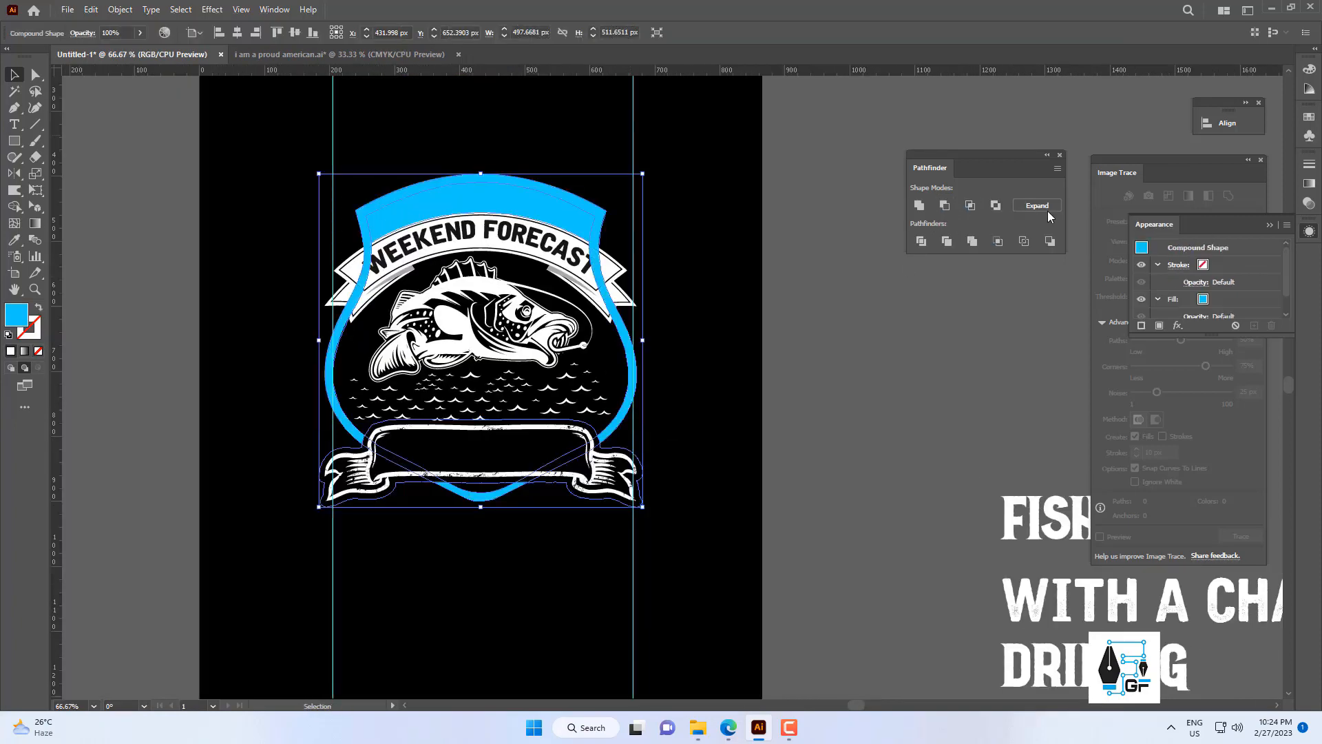
left_click(878, 345)
scroll(538, 325, "up", 2)
scroll(731, 228, "down", 2)
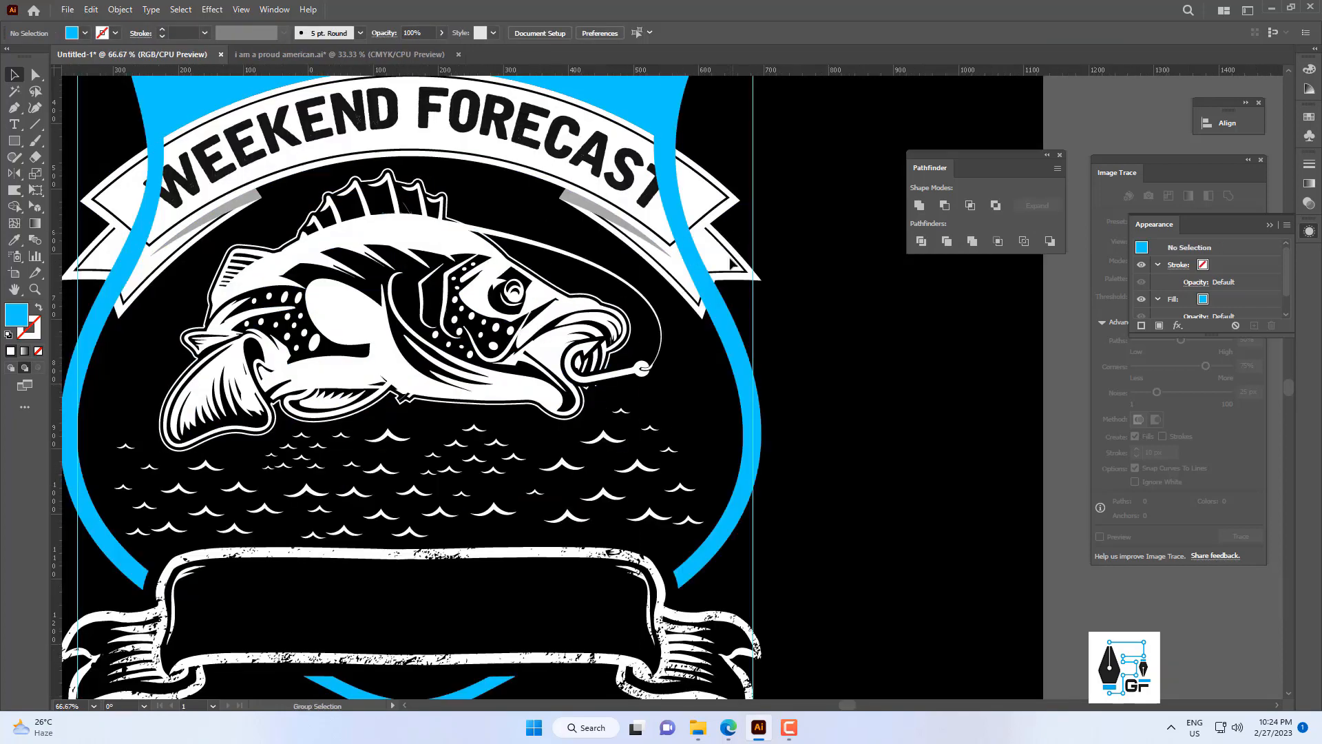
Send the cut blue shield shape one level backward.
left_click(738, 307)
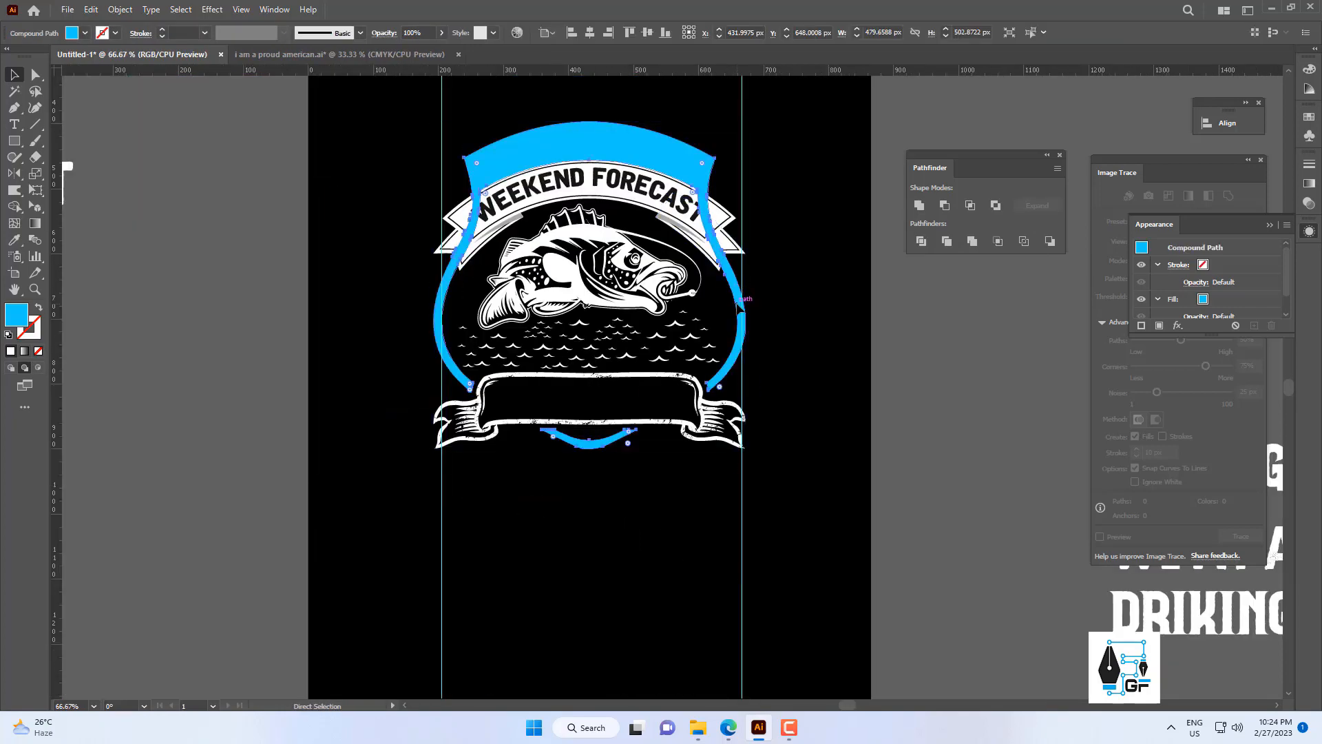
right_click(689, 301)
mouse_move(838, 483)
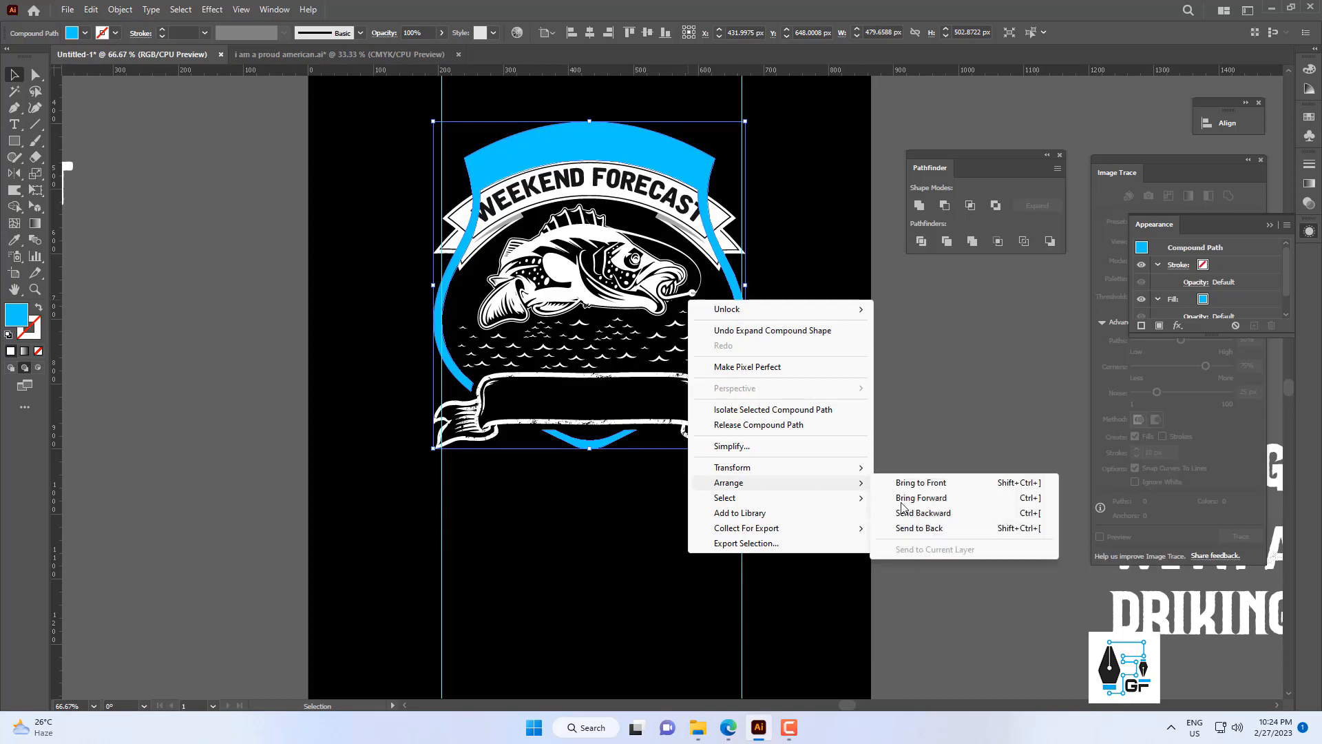
left_click(923, 513)
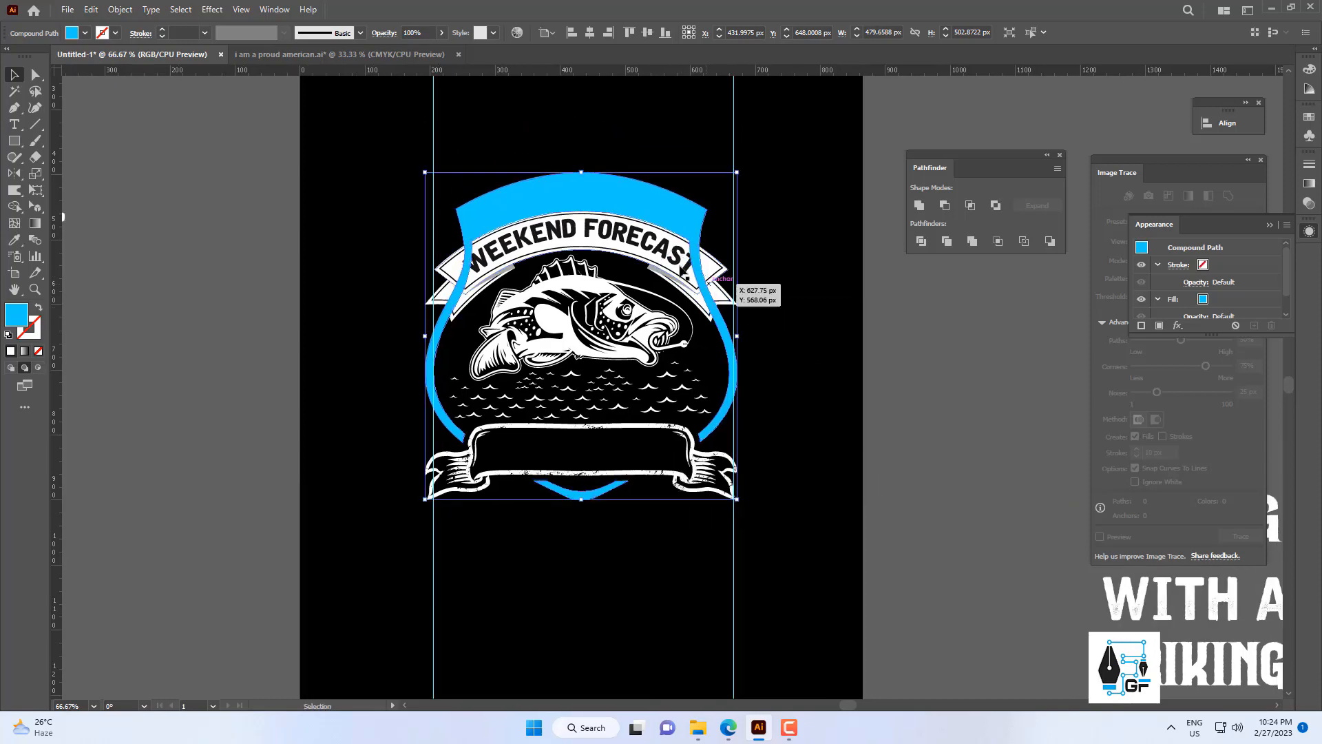
Group the upper banner with its "WEEKEND FORECAST" lettering and bring it to the front of the shield.
scroll(647, 244, "up", 2)
left_click(813, 293)
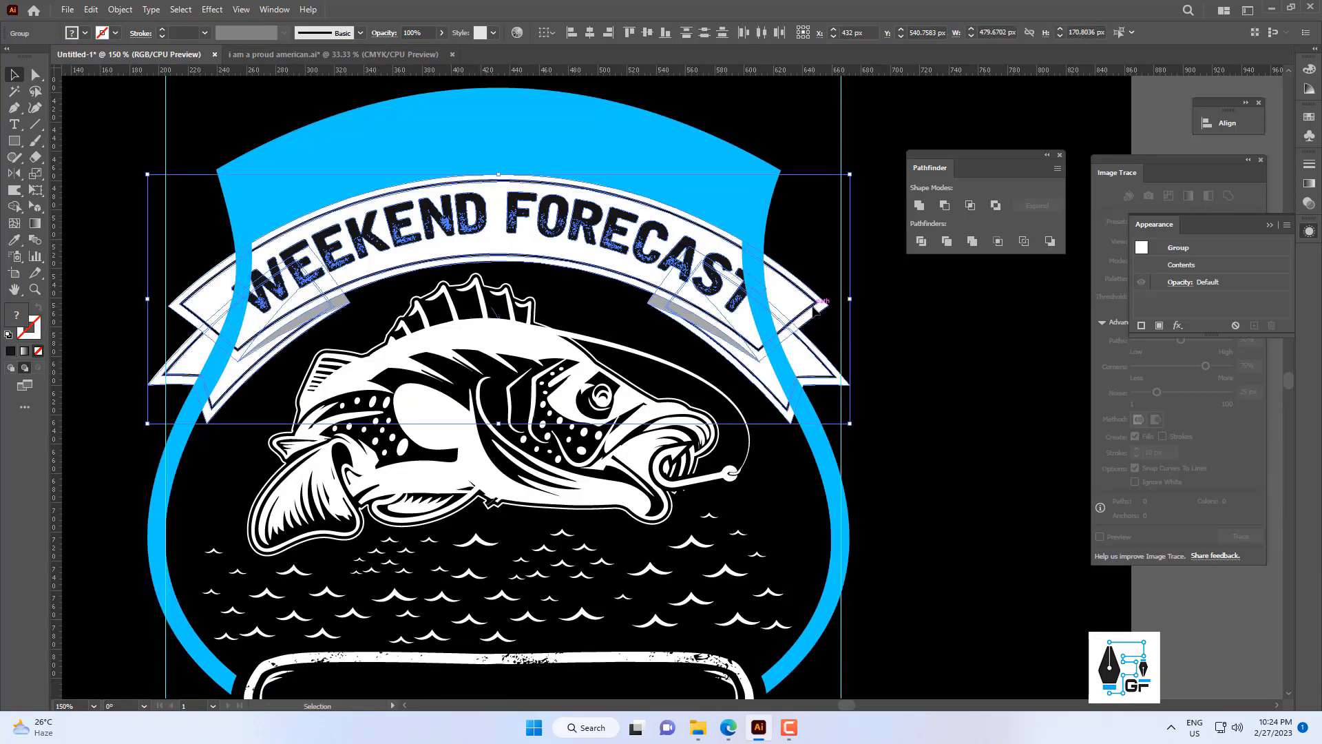
right_click(813, 293)
left_click(857, 420)
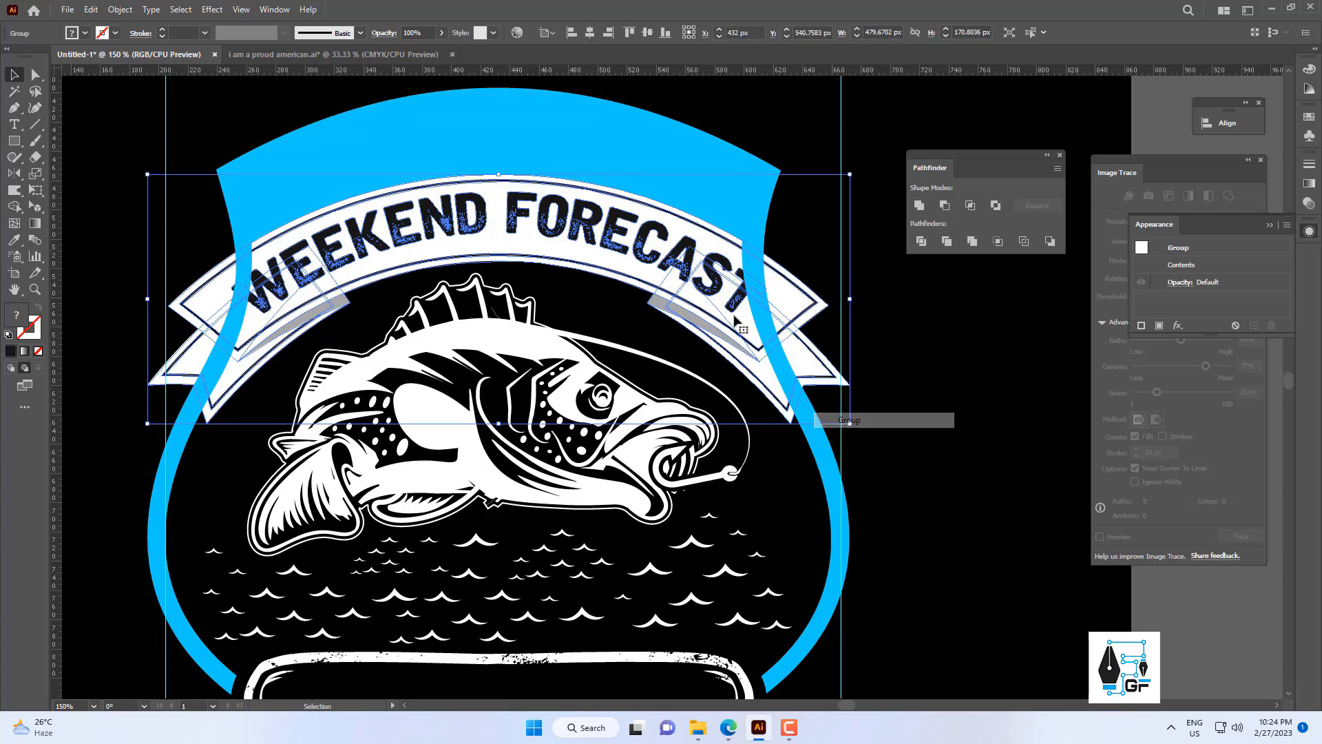
right_click(684, 270)
mouse_move(730, 419)
left_click(871, 419)
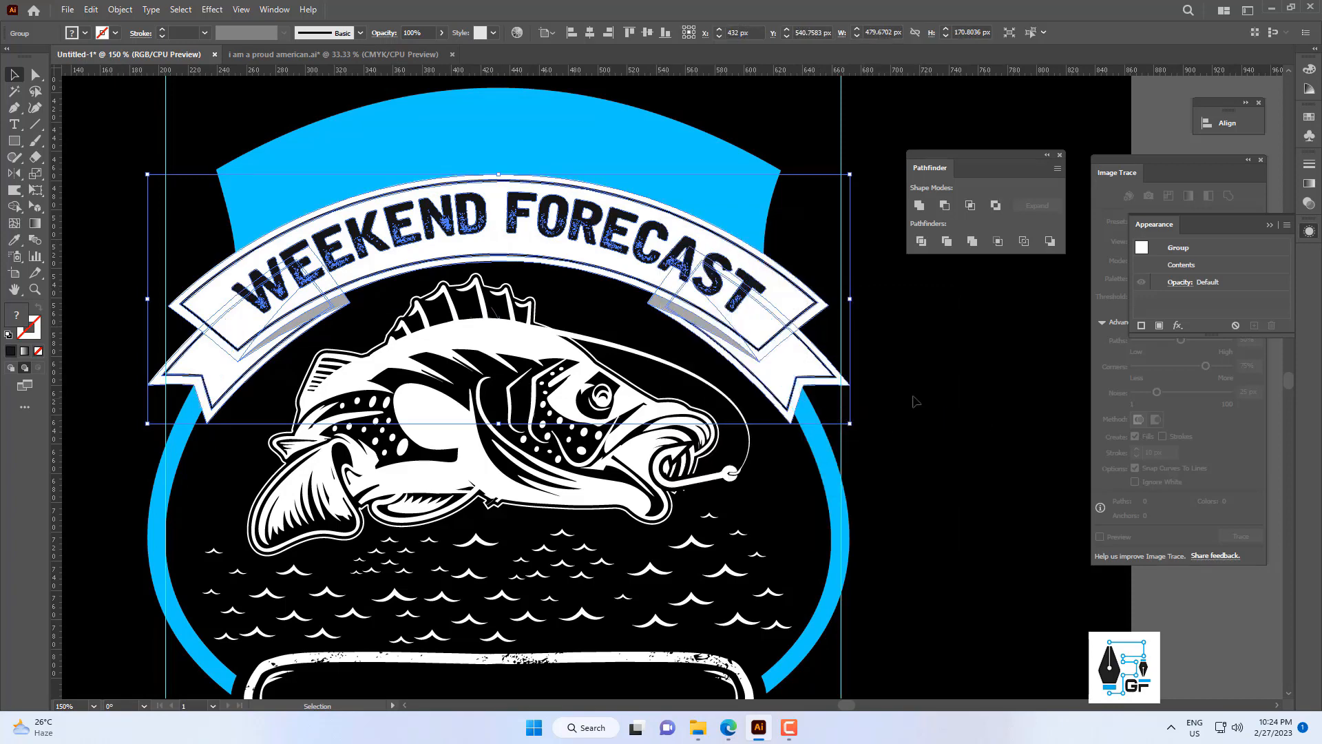
left_click(916, 401)
Undo the banner and shield reordering and the Minus Front subtraction of the shield.
scroll(620, 365, "down", 3)
scroll(630, 365, "up", 2)
left_click(532, 153)
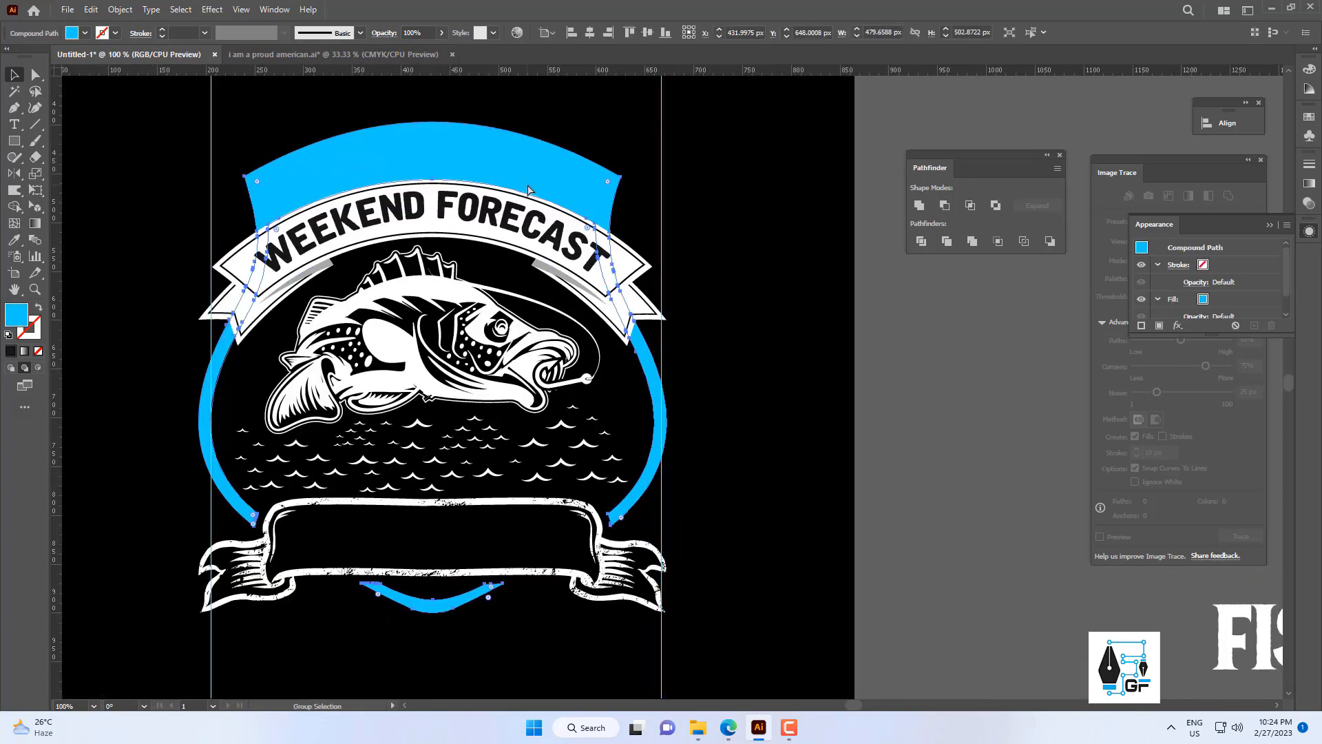
scroll(532, 153, "down", 2)
left_click(704, 264)
scroll(700, 275, "up", 2)
scroll(692, 290, "up", 3)
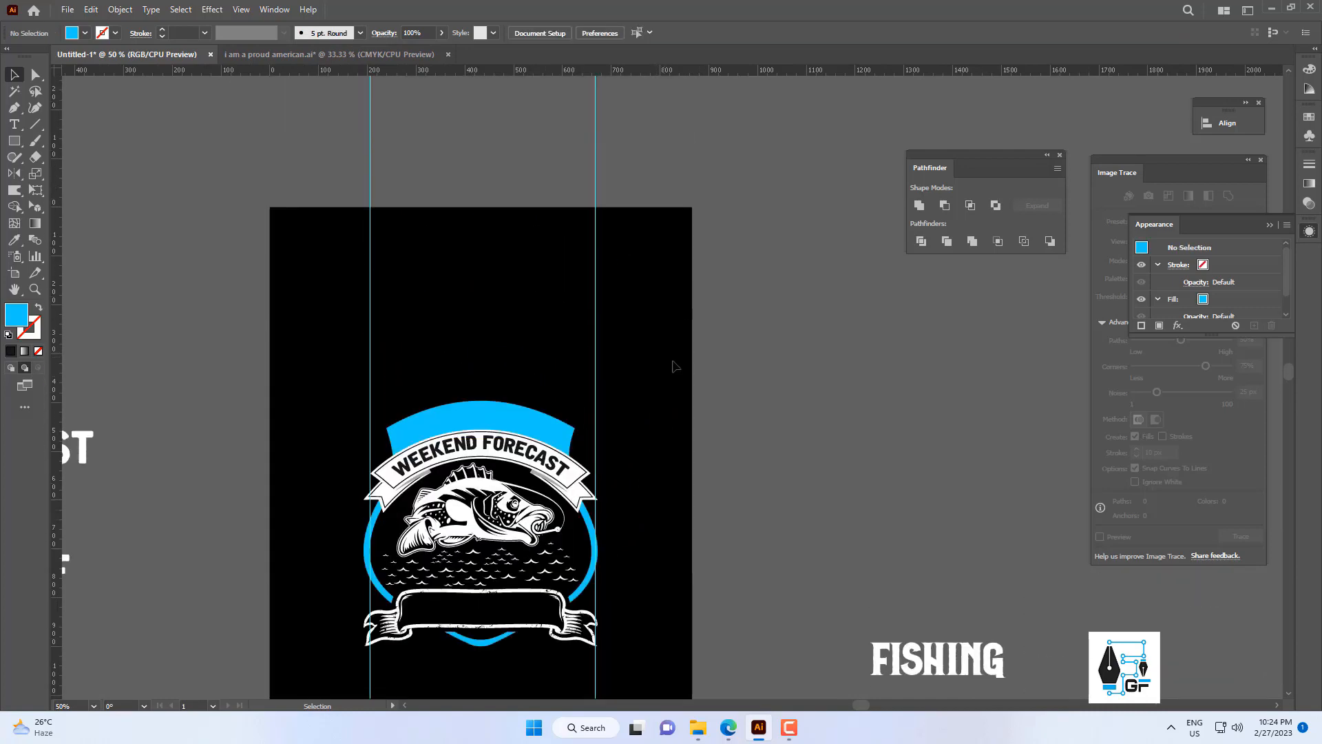
key("ctrl+z")
key("ctrl+z")
key("ctrl+z")
key("ctrl+z")
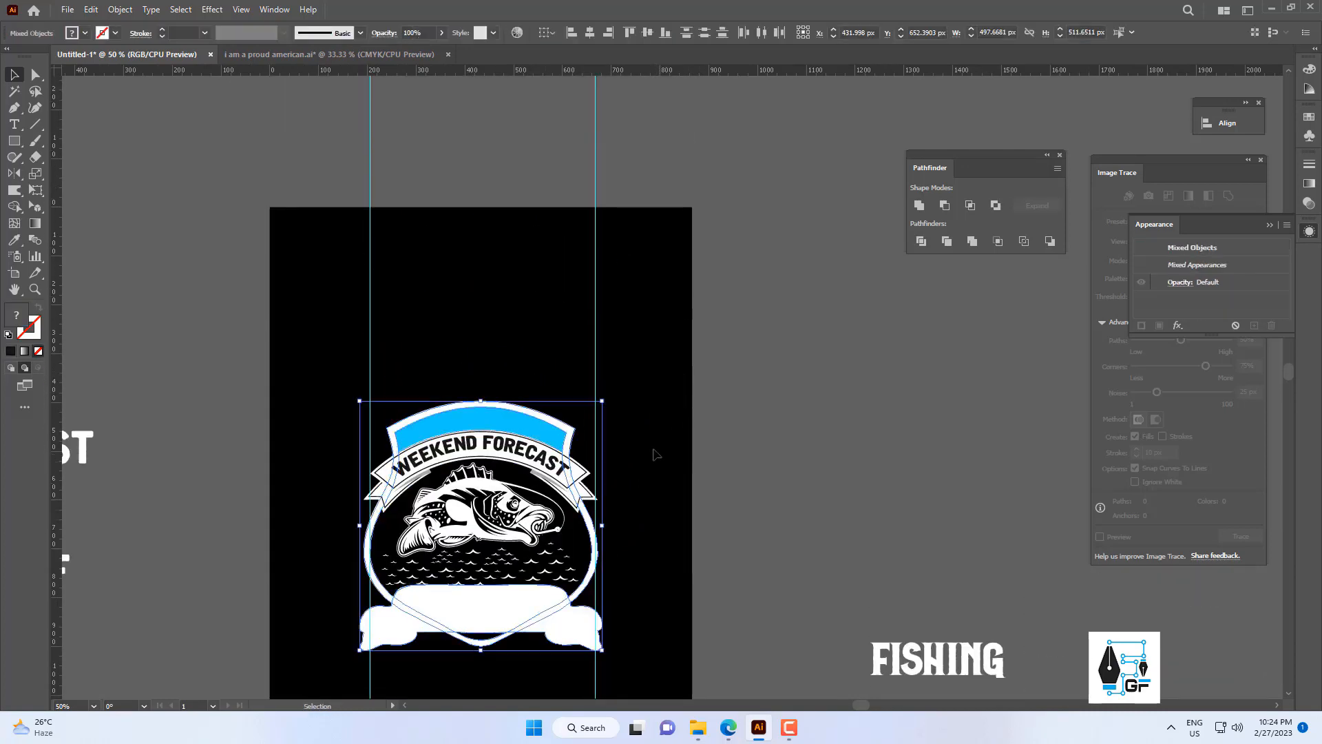
key("ctrl+z")
Ungroup the shield so its white outline is separate from the blue panel, undoing the test moves.
scroll(524, 502, "up", 2)
scroll(482, 275, "down", 1)
left_click_drag(493, 283, 635, 243)
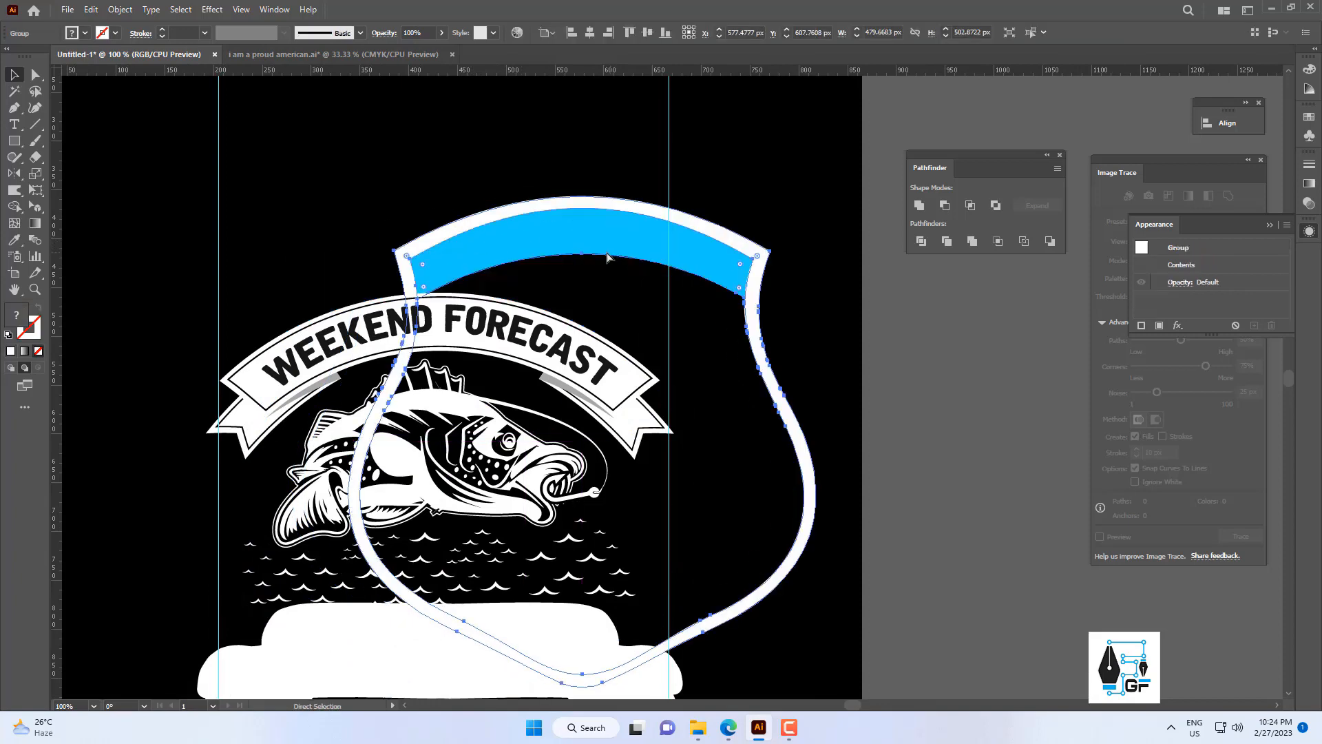
key("ctrl+z")
right_click(583, 239)
left_click(649, 383)
left_click(689, 303)
left_click_drag(464, 283, 730, 200)
key("ctrl+z")
left_click(738, 247)
Subtract the solid banner silhouette from the white shield outline with Minus Front and expand the result.
scroll(728, 243, "down", 3)
left_click_drag(662, 229, 591, 208)
left_click(576, 369)
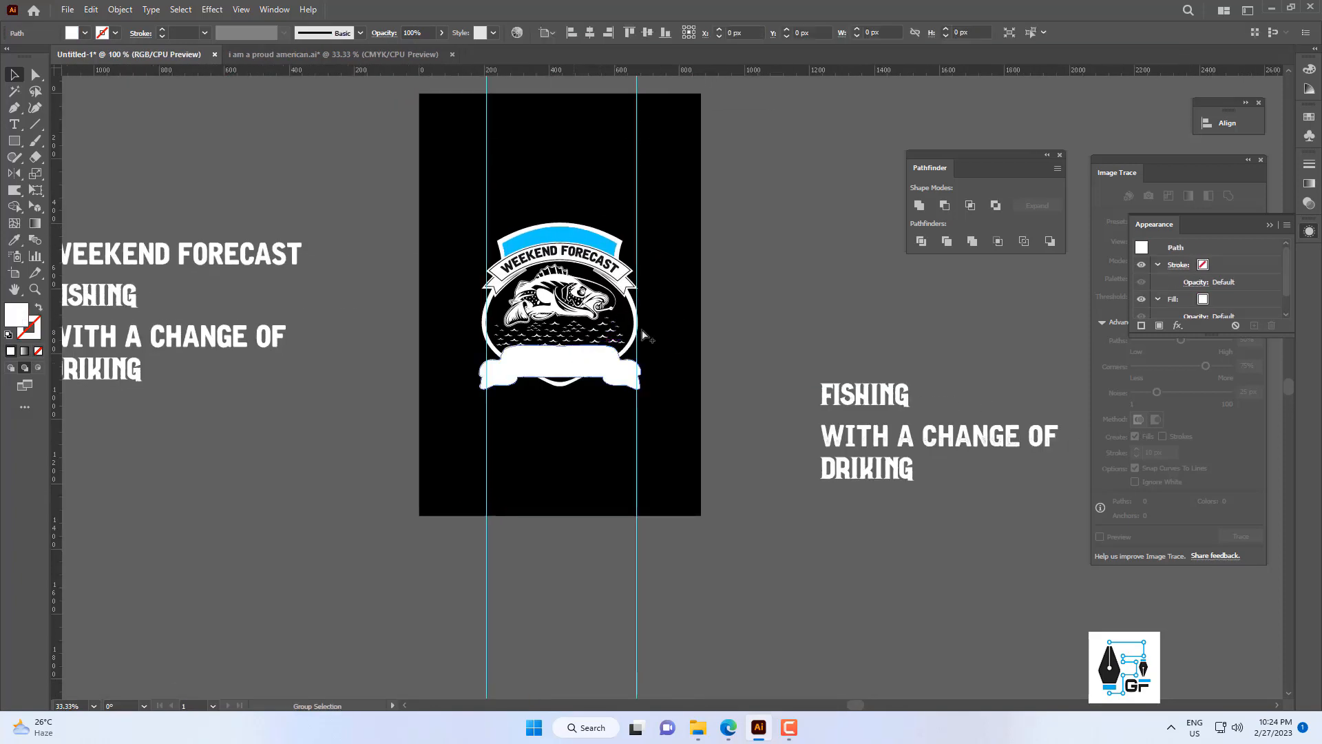
scroll(644, 331, "up", 3)
left_click(618, 355, "shift")
left_click(947, 215)
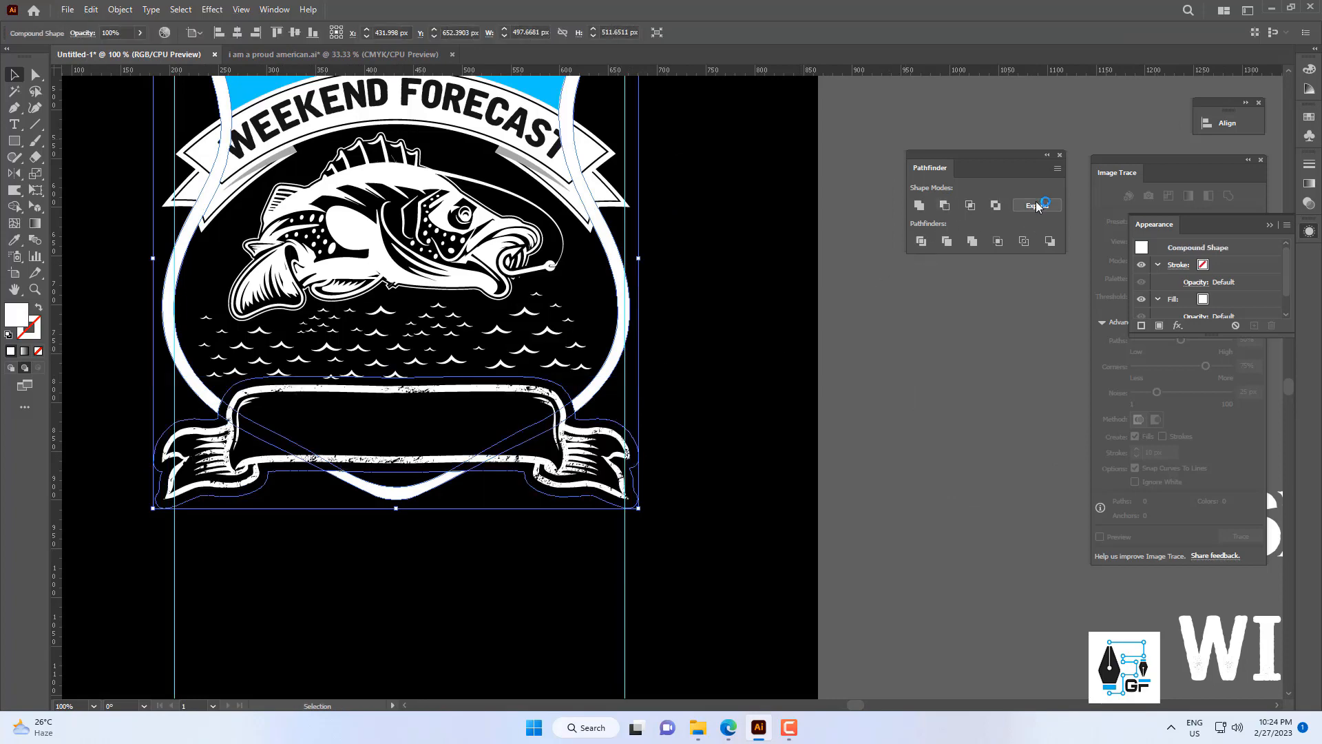
left_click(788, 257)
scroll(732, 289, "down", 3)
scroll(820, 300, "up", 1)
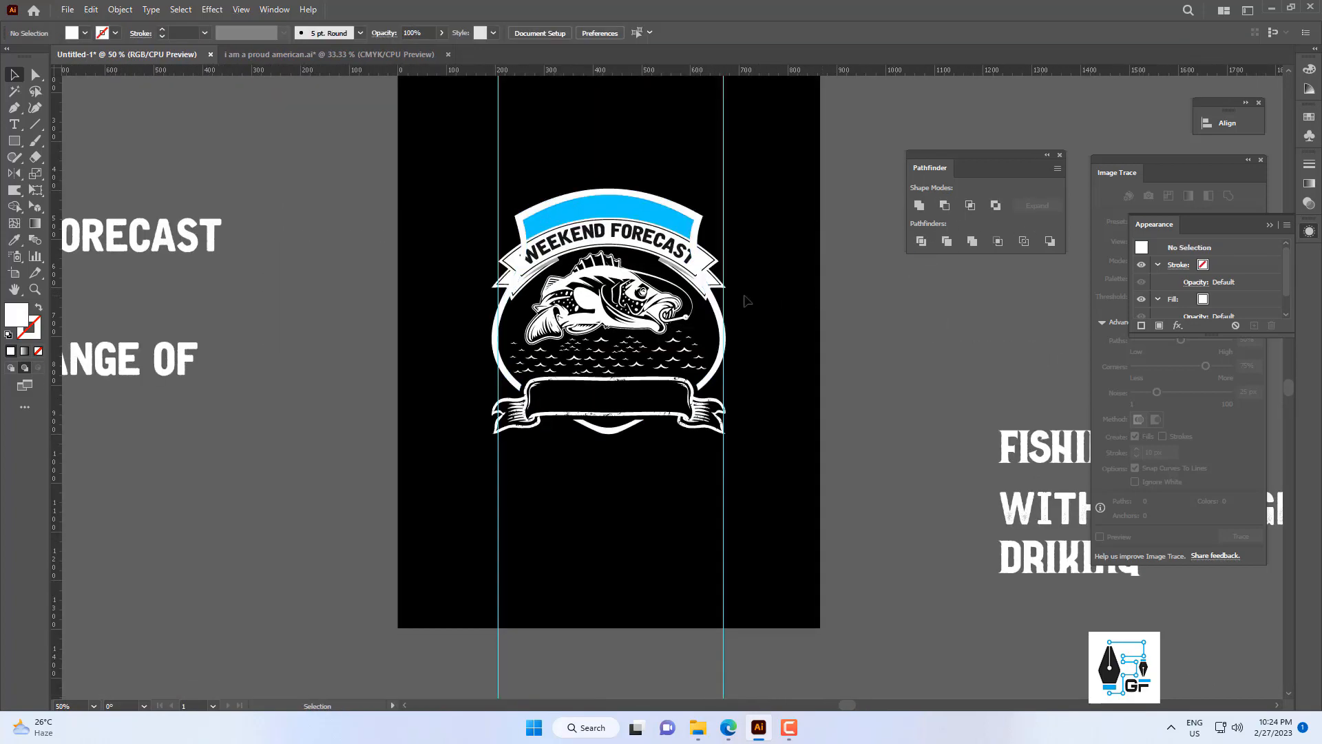
Try bringing the upper banner to the front of the shield outline, then undo it.
left_click(711, 268)
right_click(710, 266)
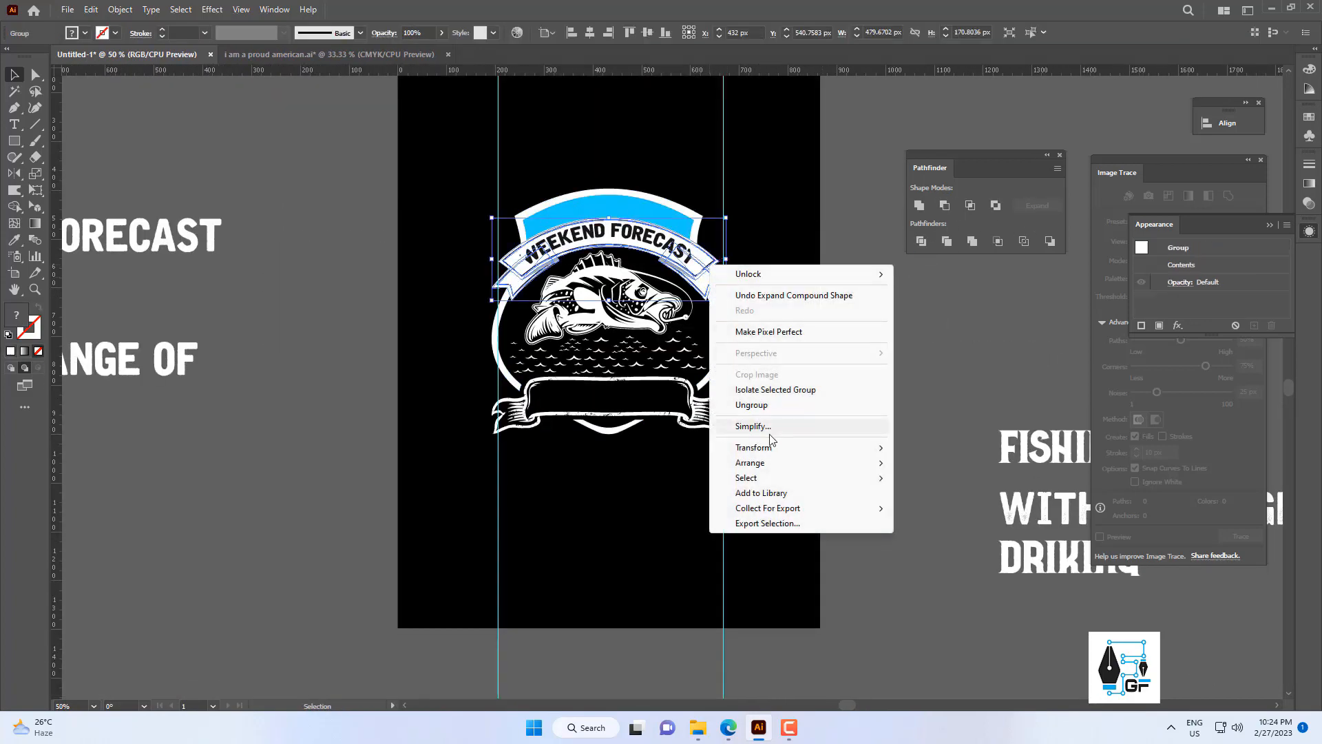
mouse_move(793, 462)
left_click(937, 466)
left_click(775, 372)
scroll(627, 212, "up", 2)
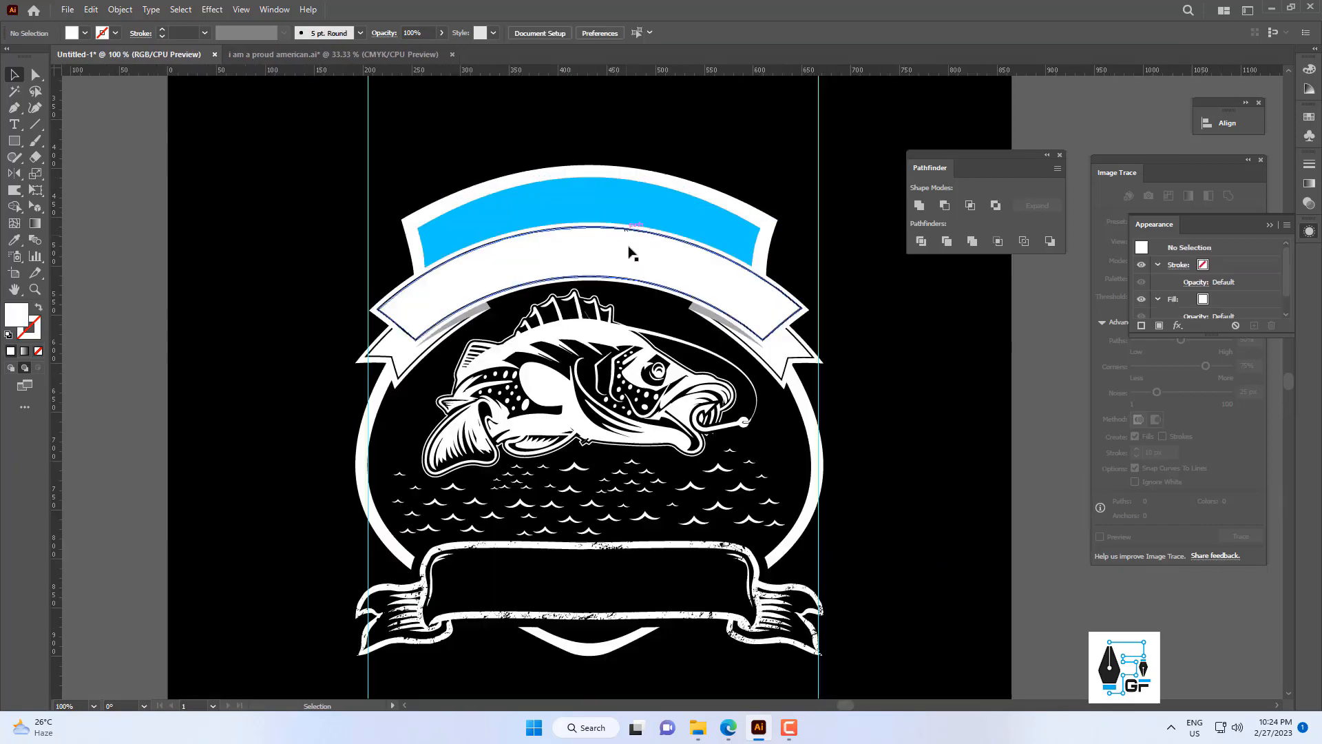
key("ctrl+z")
Group the WEEKEND FORECAST lettering with the upper banner and bring the group to the front.
left_click(624, 254)
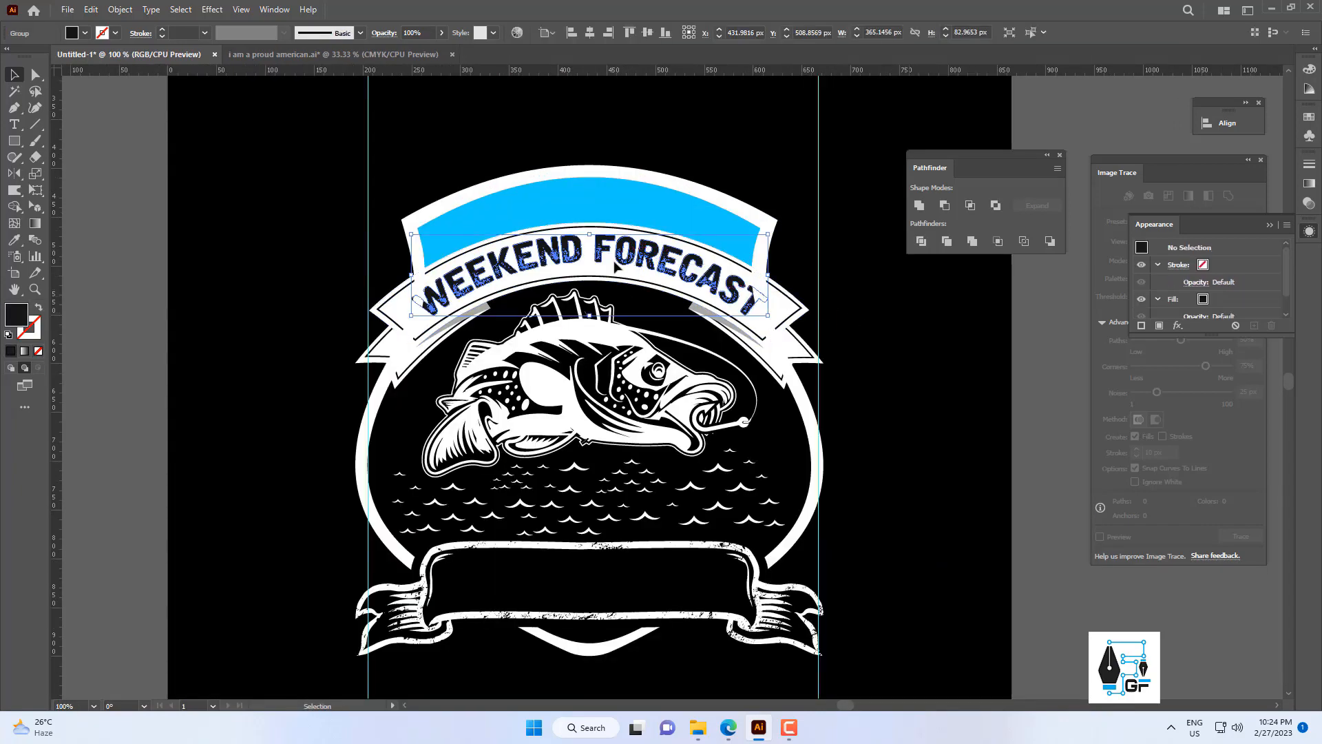
left_click(797, 308, "shift")
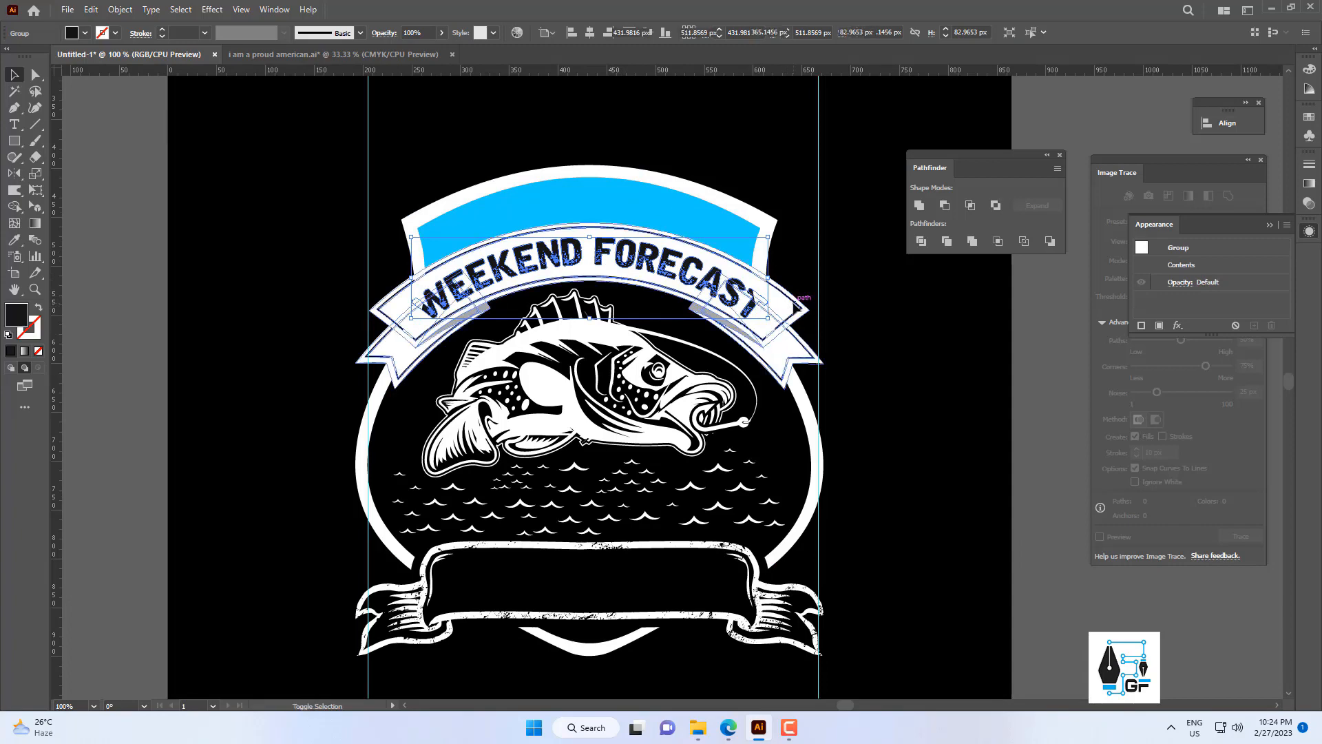
right_click(796, 306)
mouse_move(865, 505)
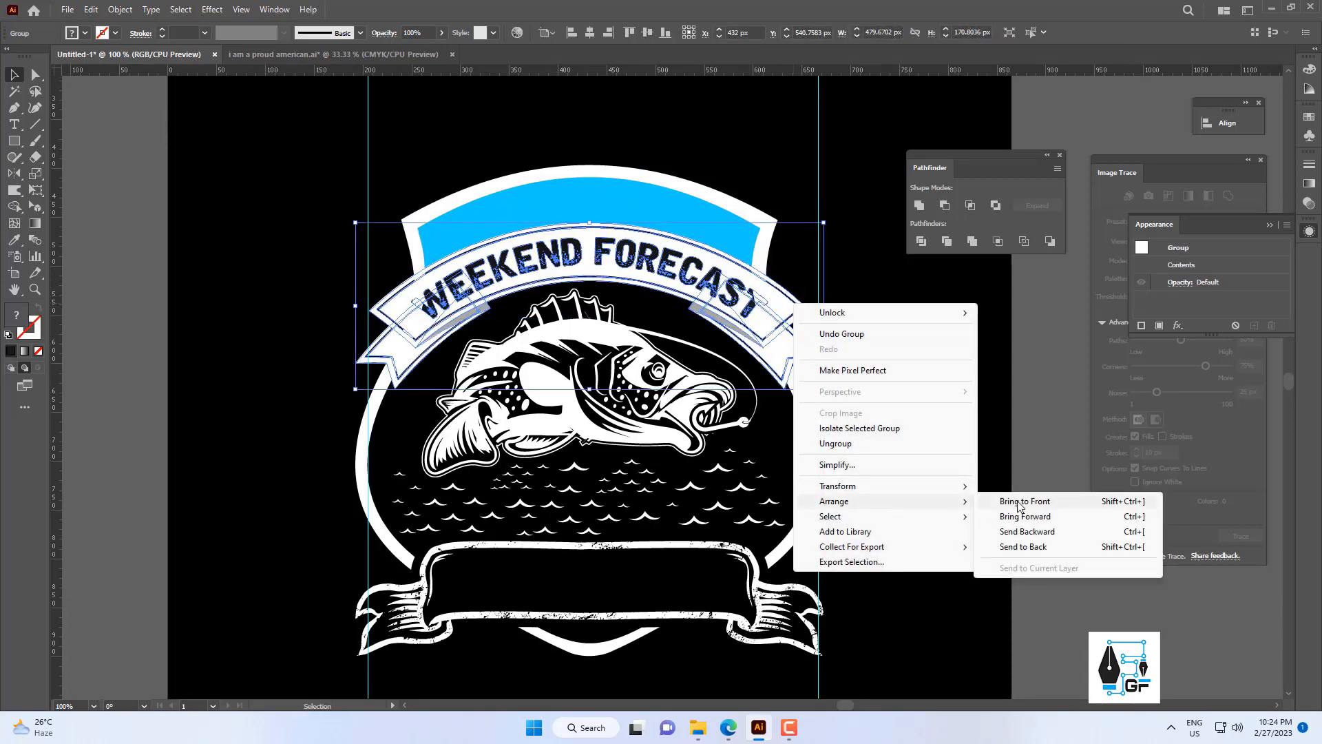
left_click(1022, 503)
left_click_drag(761, 298, 661, 221)
left_click(684, 309)
scroll(683, 310, "down", 2)
scroll(684, 317, "down", 2)
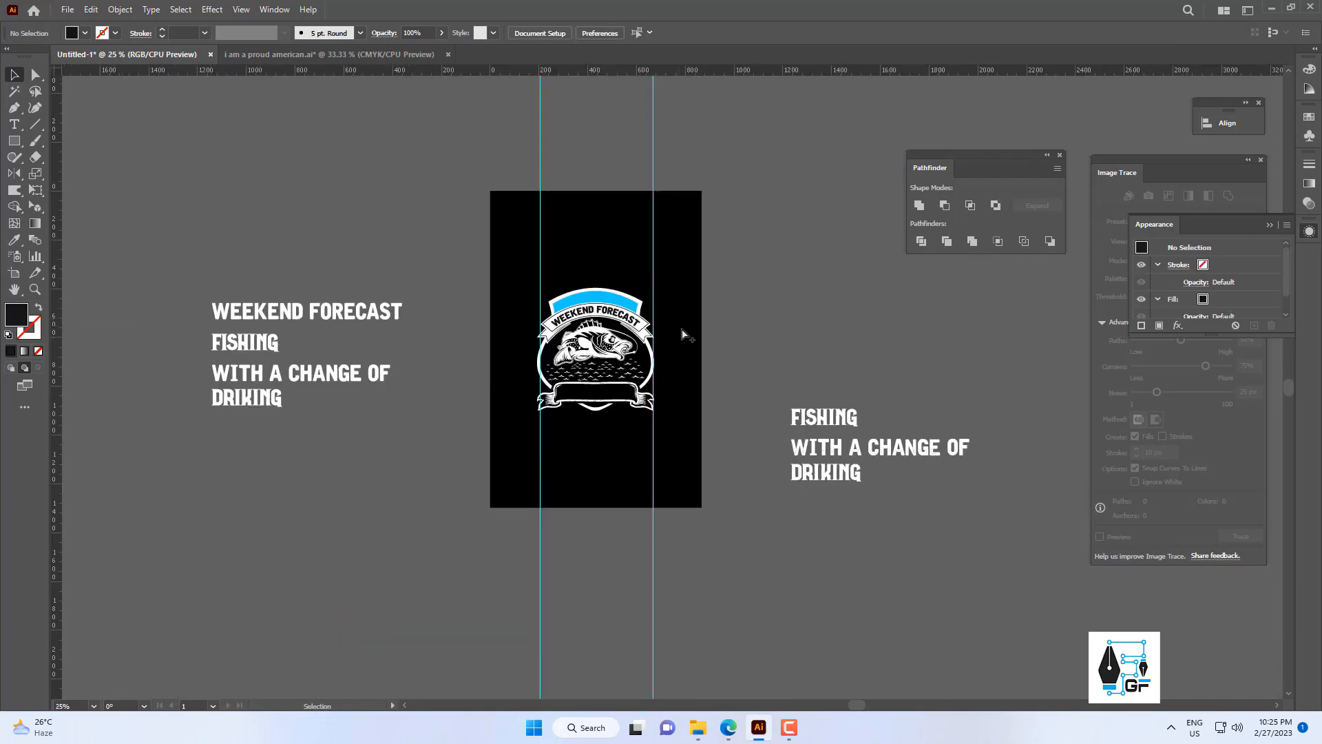
Move the FISHING text from beside the artboard into the lower banner and scale it to about 47 pt.
scroll(684, 332, "up", 1)
scroll(628, 430, "up", 2)
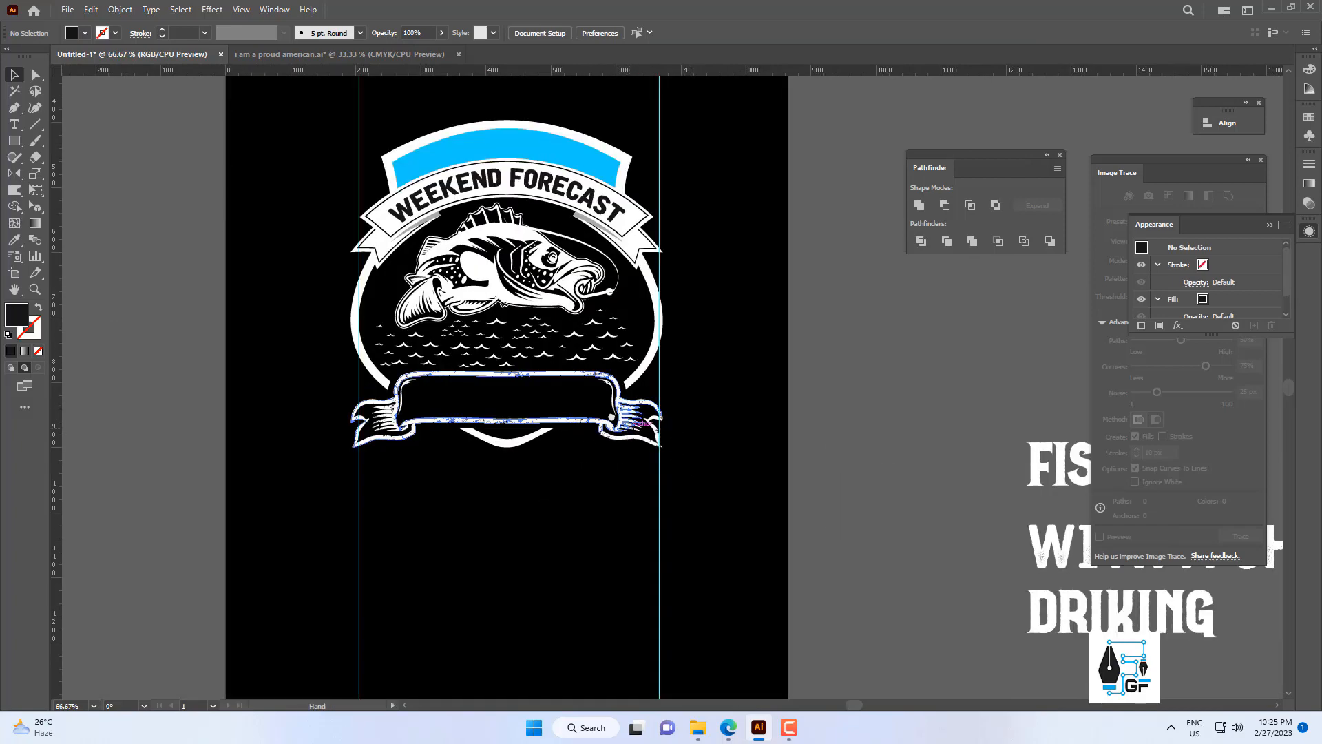
left_click_drag(710, 410, 683, 386)
scroll(683, 386, "down", 2)
left_click_drag(877, 411, 693, 381)
left_click_drag(678, 346, 723, 407)
scroll(785, 464, "up", 2)
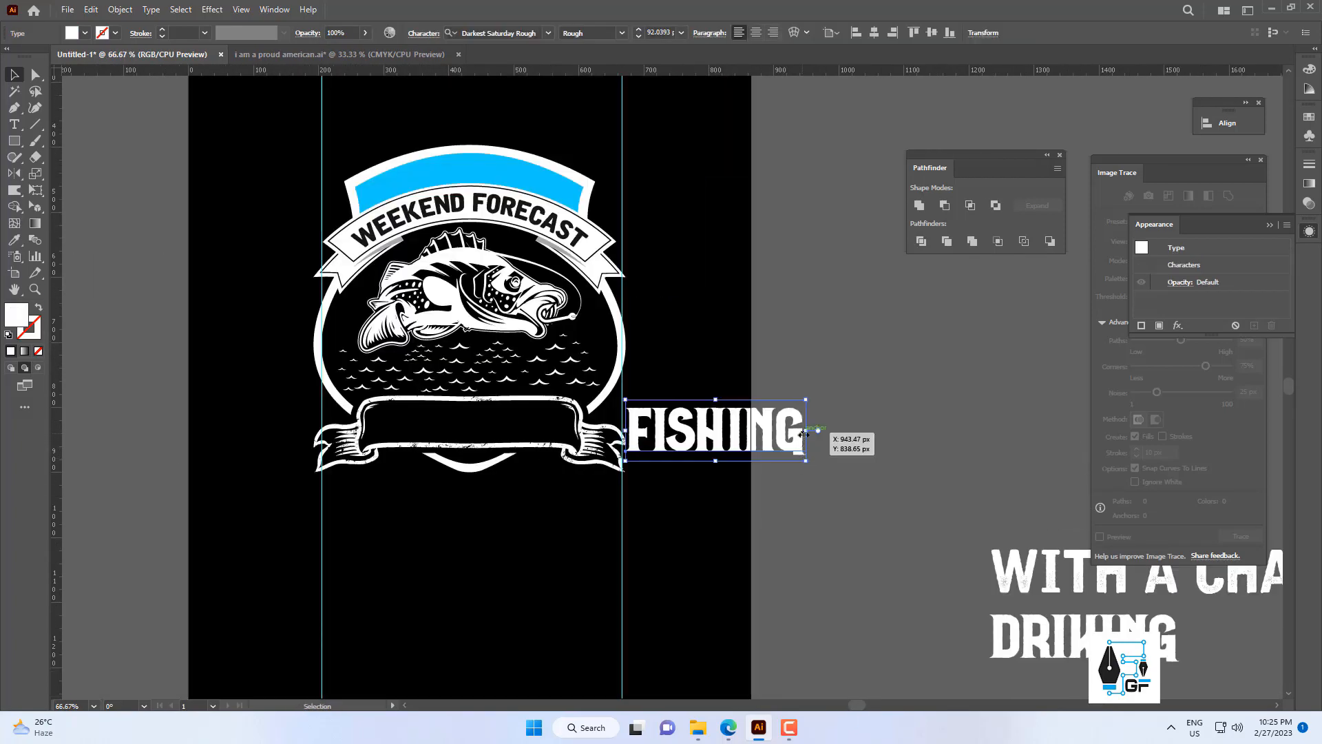
key("ctrl+shift+a")
left_click(799, 435)
left_click_drag(807, 430, 519, 425)
scroll(486, 427, "up", 2)
Widen the letter spacing of FISHING, enlarge it to about 51 pt and move it towards the lower banner's centre.
double_click(487, 433)
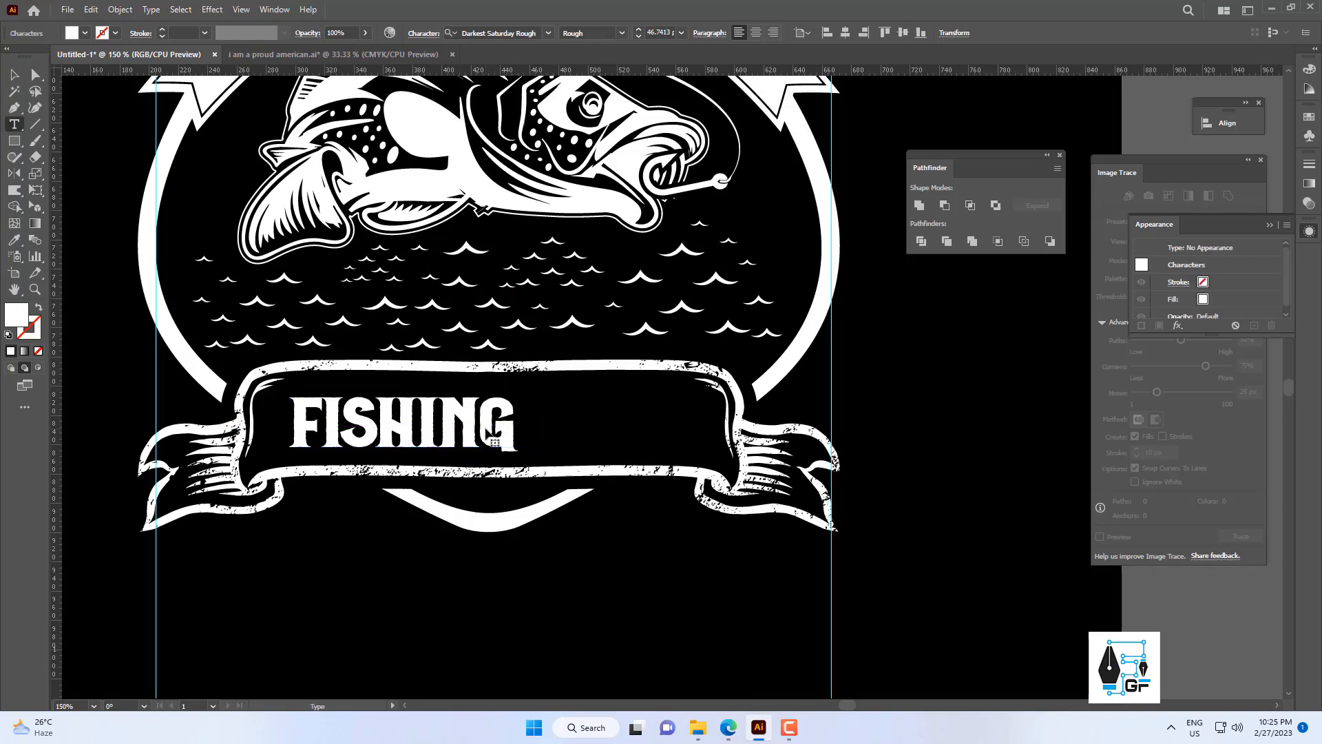
key("ctrl+a")
key("Escape")
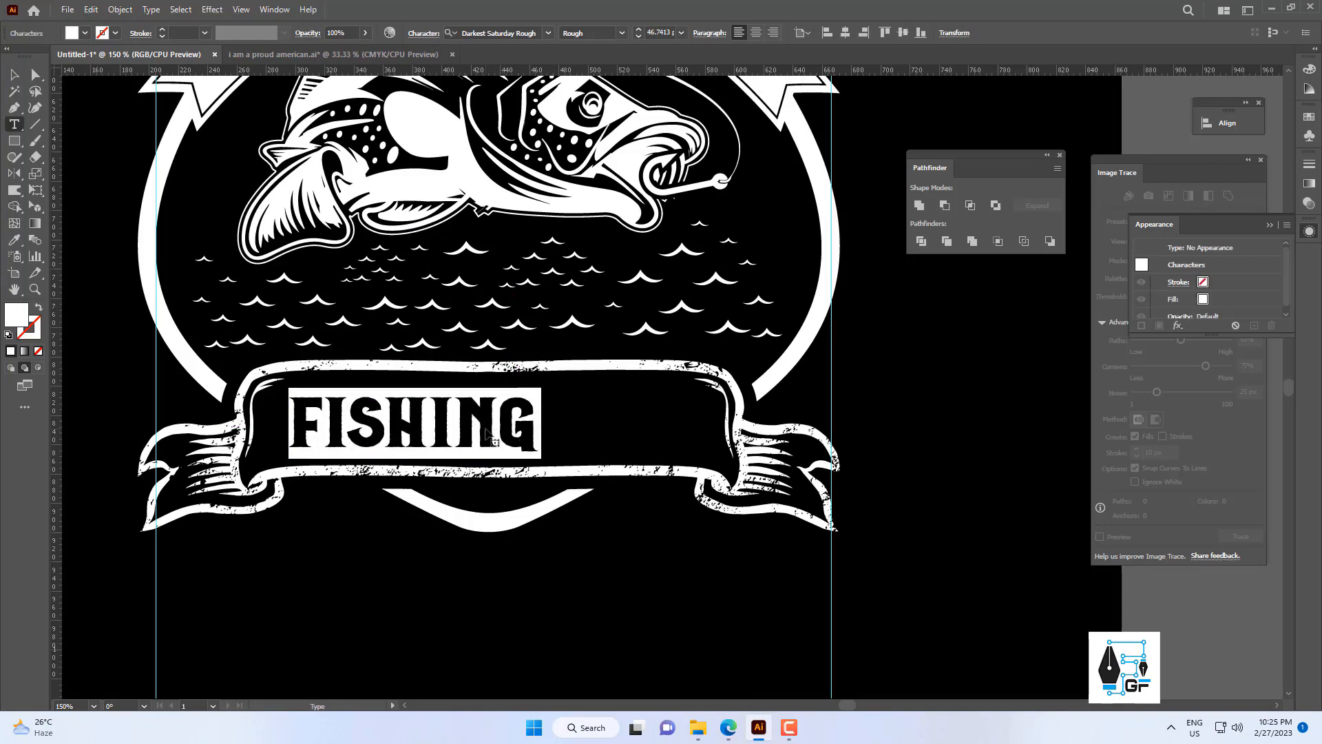
left_click_drag(518, 426, 587, 421)
key("ctrl+z")
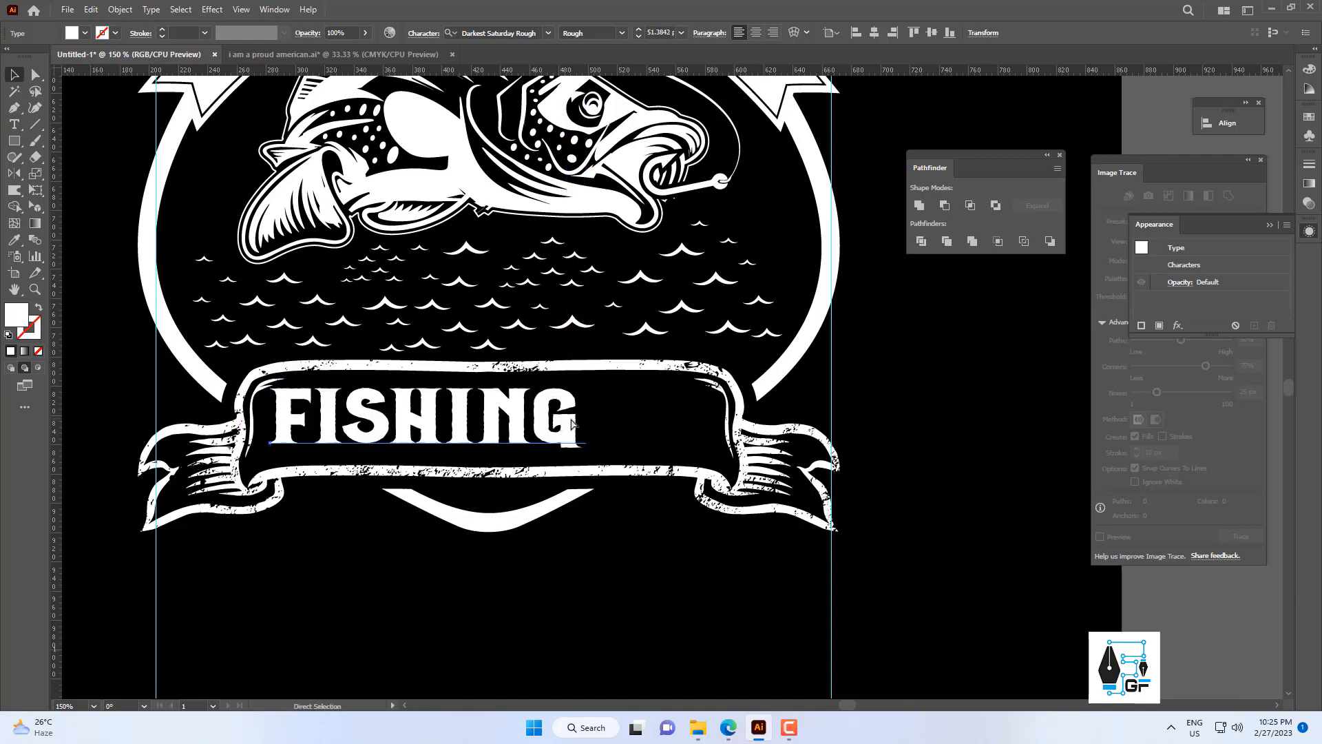
left_click_drag(477, 415, 531, 416)
left_click(525, 461)
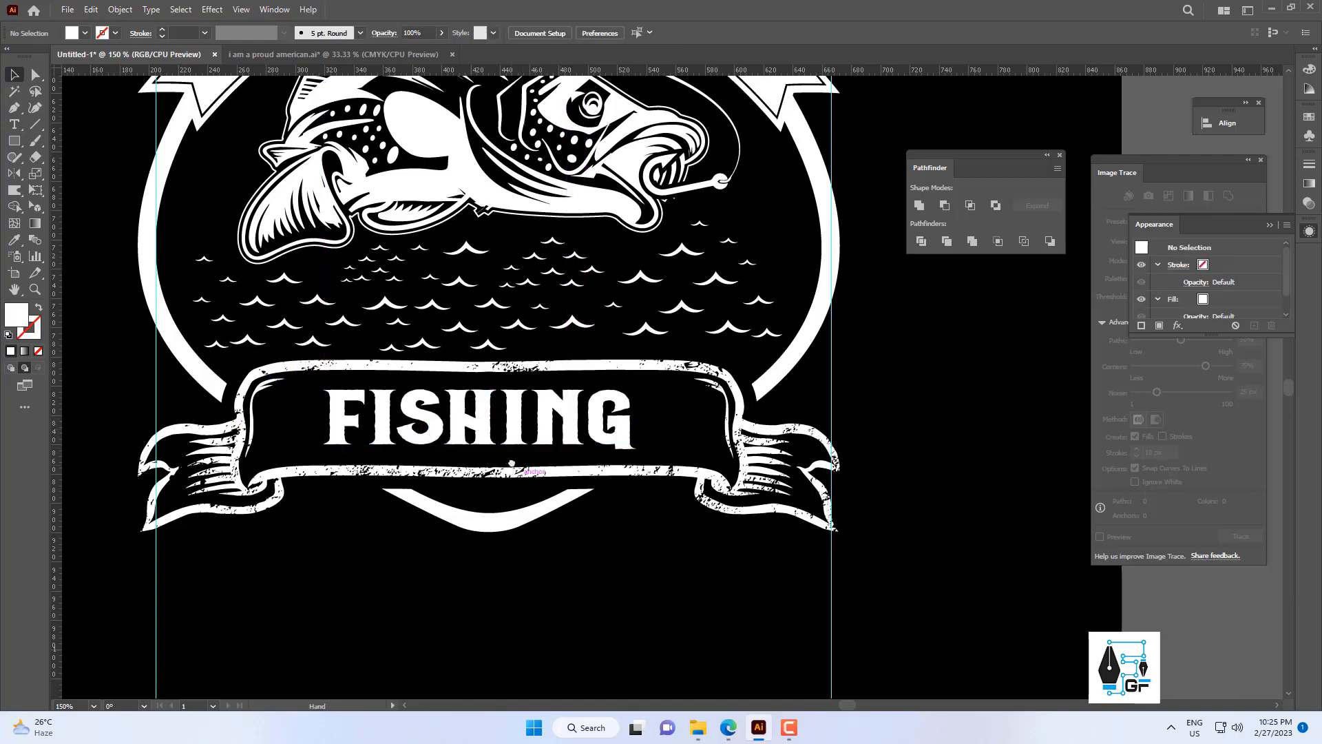
Stretch the lower vintage banner downward to make it taller around FISHING.
left_click_drag(513, 464, 515, 349)
left_click(506, 362)
scroll(507, 364, "down", 1)
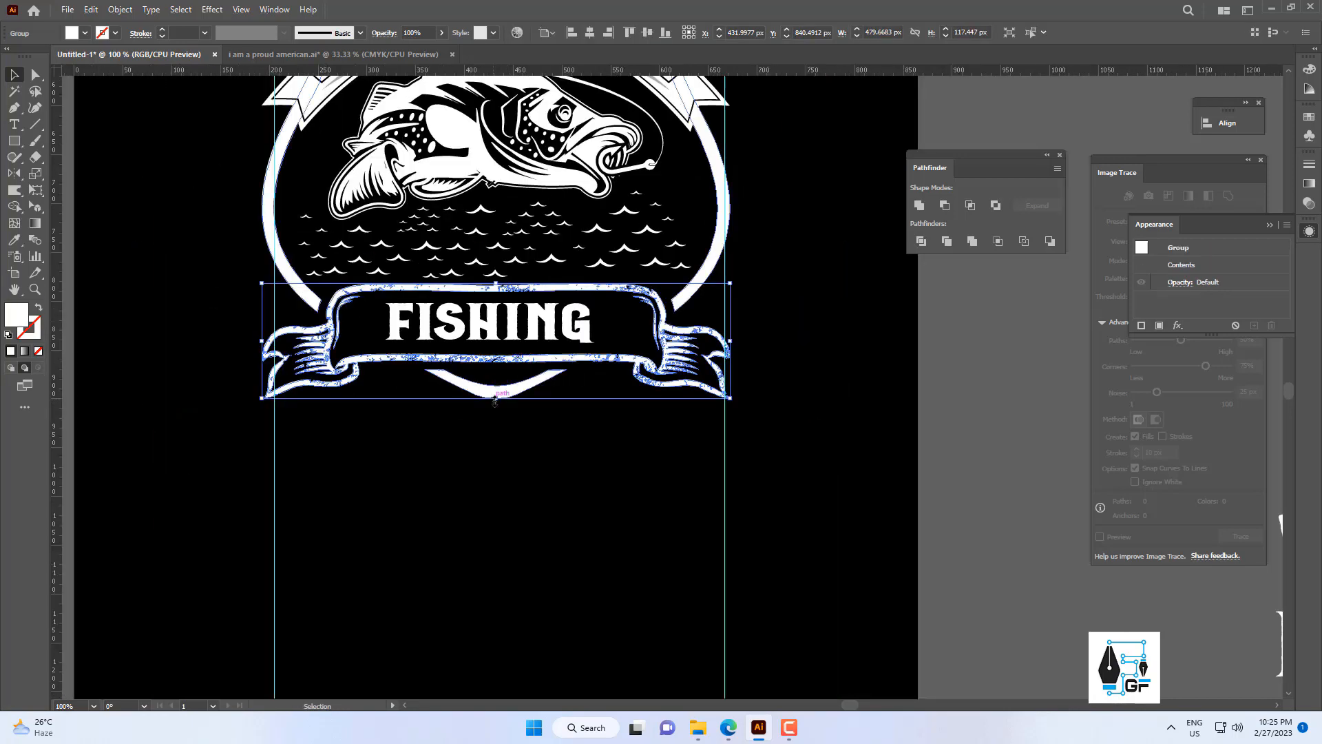
left_click(510, 350)
left_click_drag(503, 325, 476, 327)
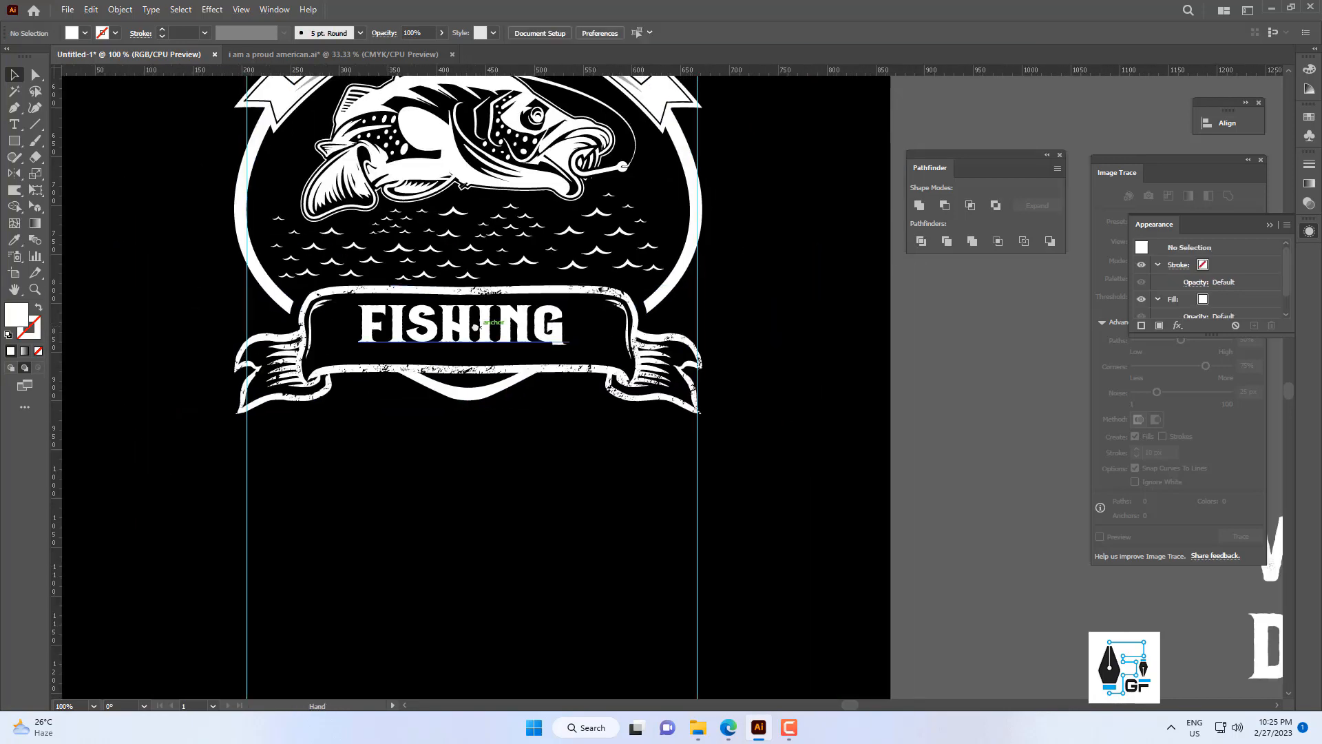
Enlarge FISHING to about 69 pt so it fills the lower banner, then expand the text to outlines.
left_click(476, 342)
scroll(446, 357, "up", 2)
left_click_drag(444, 367, 445, 378)
left_click_drag(655, 322, 714, 328)
key("Down")
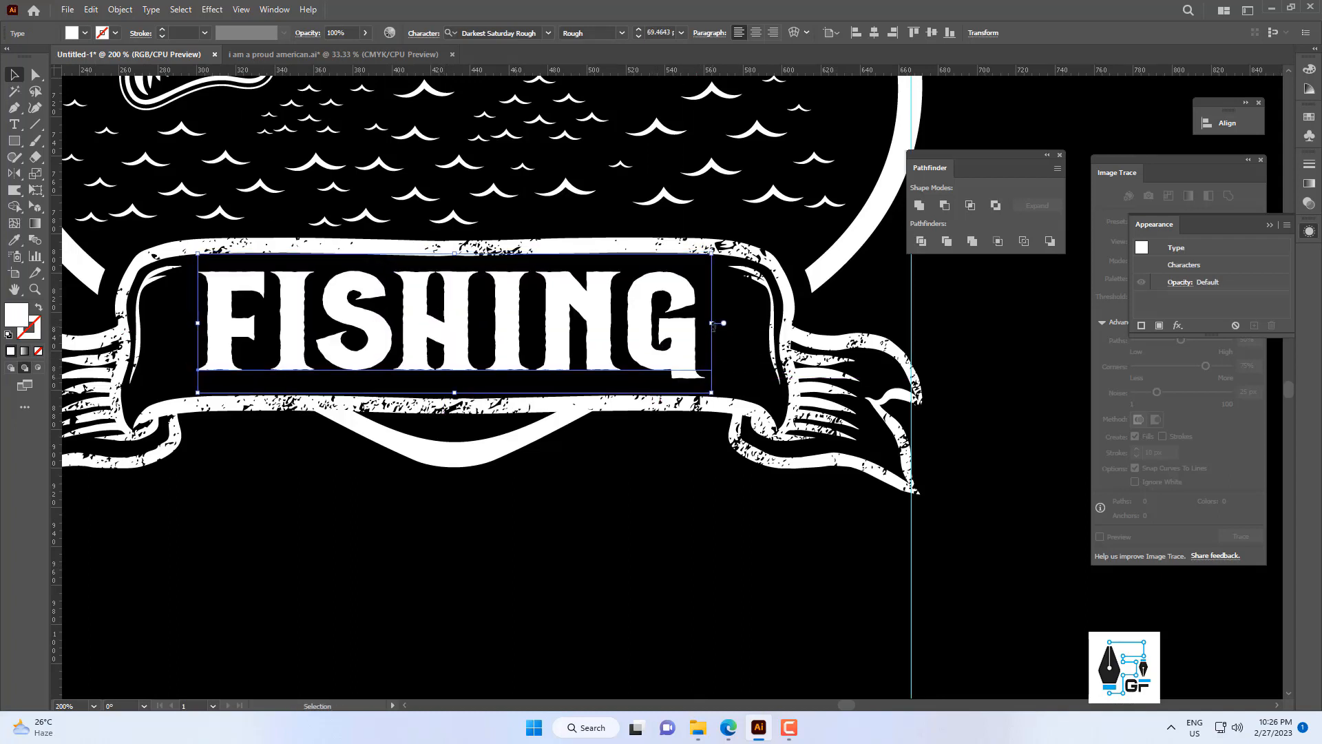
key("ctrl+0")
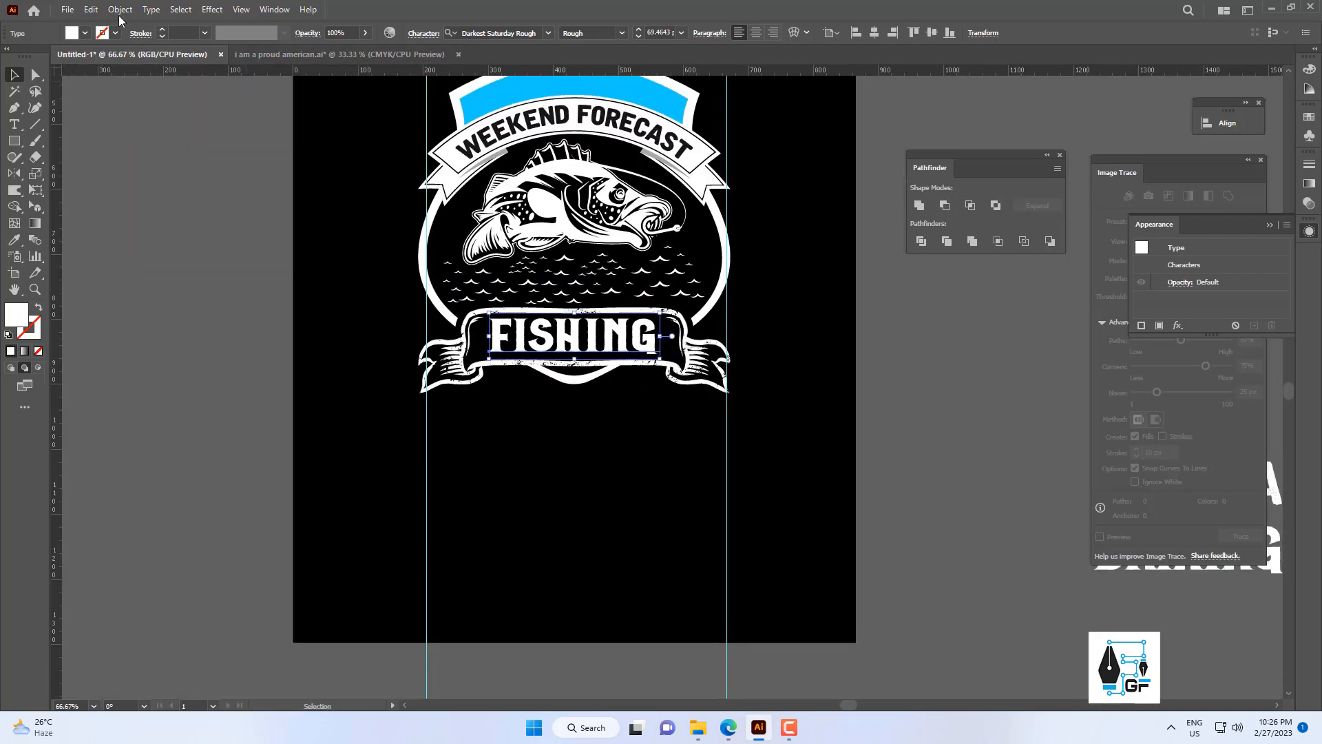
left_click(120, 9)
left_click(145, 174)
left_click(626, 443)
Delete the leftover shield tip below the lower banner.
scroll(627, 358, "up", 2)
left_click_drag(539, 439, 622, 445)
left_click_drag(622, 446, 549, 405)
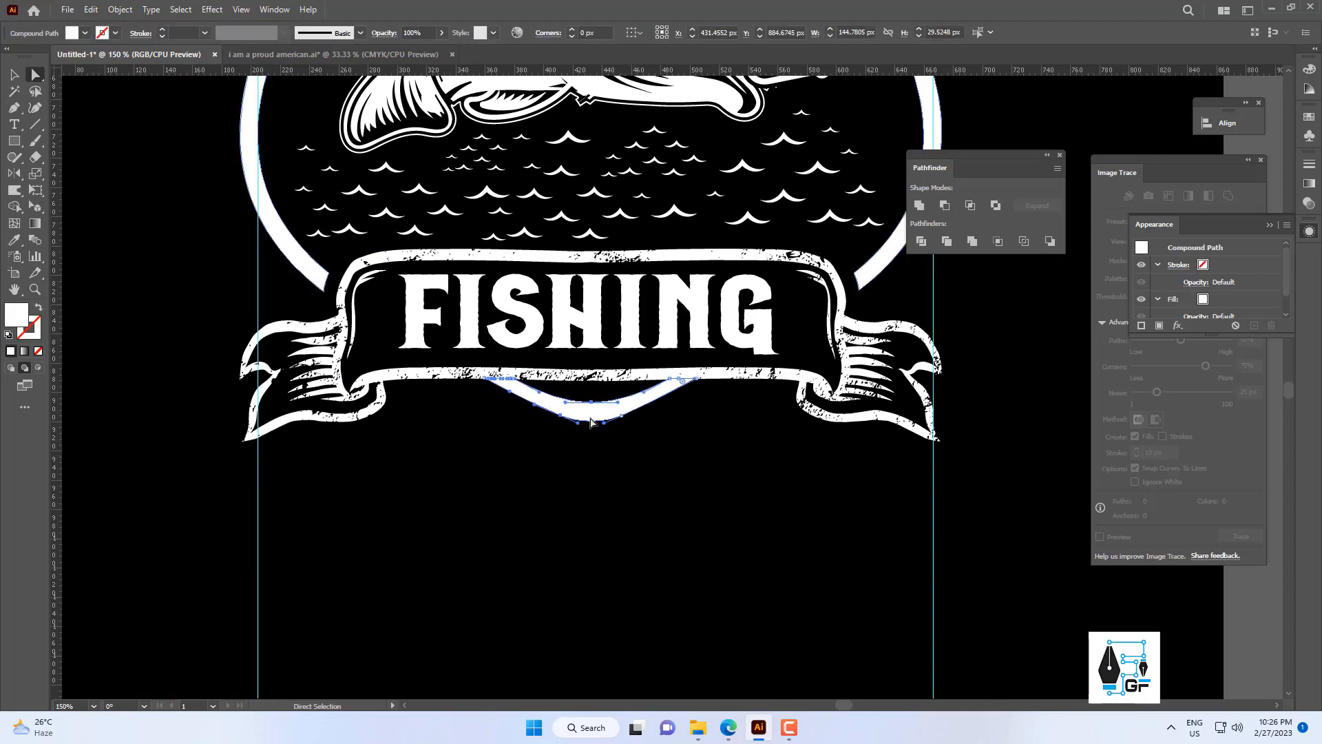
key("Delete")
scroll(697, 422, "down", 5)
key("v")
left_click_drag(673, 416, 469, 428)
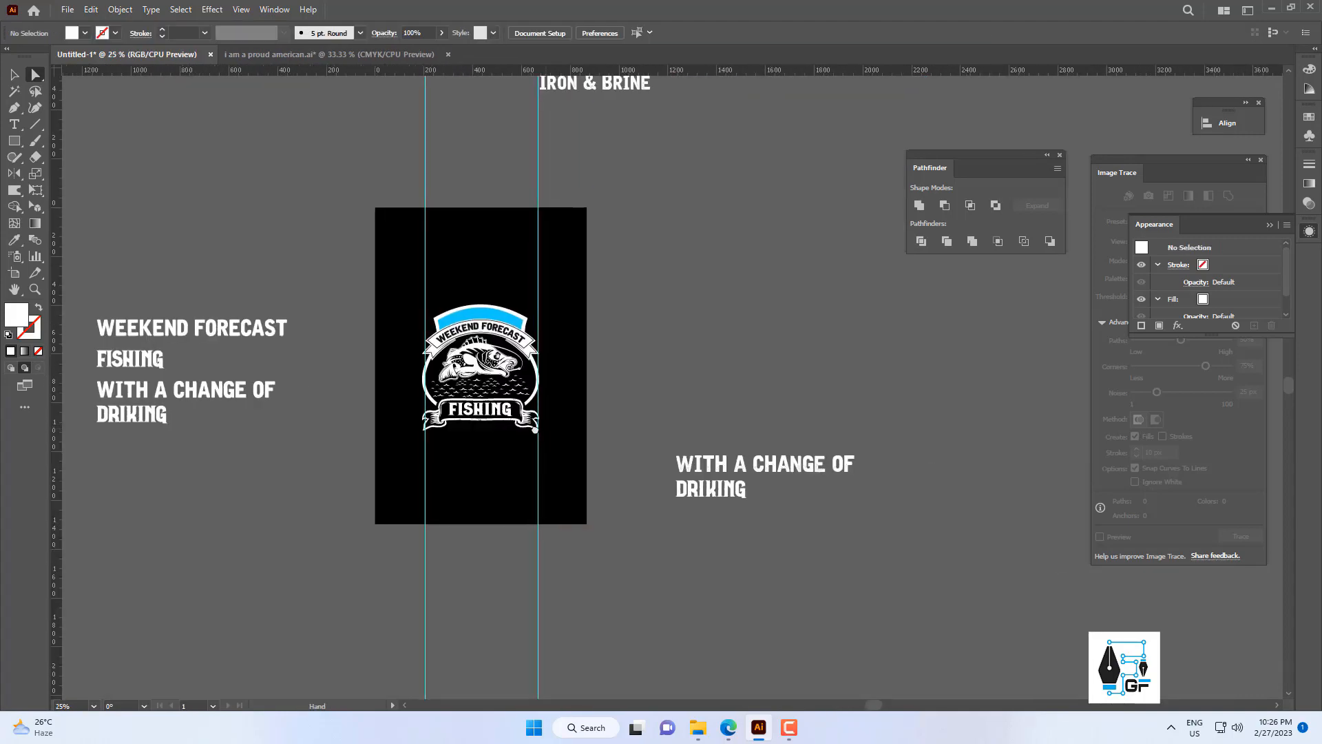
scroll(556, 419, "up", 2)
left_click_drag(587, 410, 631, 394)
left_click_drag(959, 501, 512, 480)
scroll(516, 405, "down", 2)
key("ctrl+z")
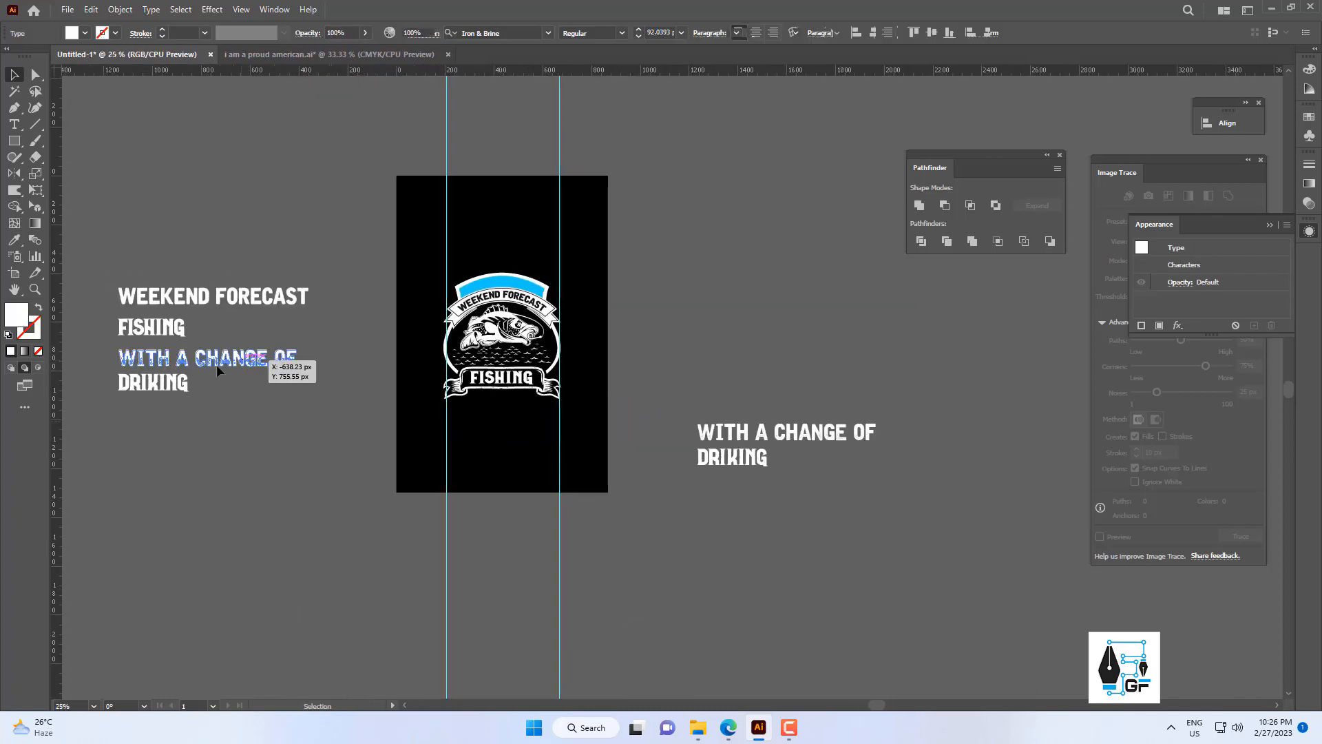
Place the outlined WITH A CHANGE OF line directly under the lower banner and scale it to about 257 px wide between the banner tails.
left_click_drag(217, 365, 531, 434)
scroll(532, 434, "up", 2)
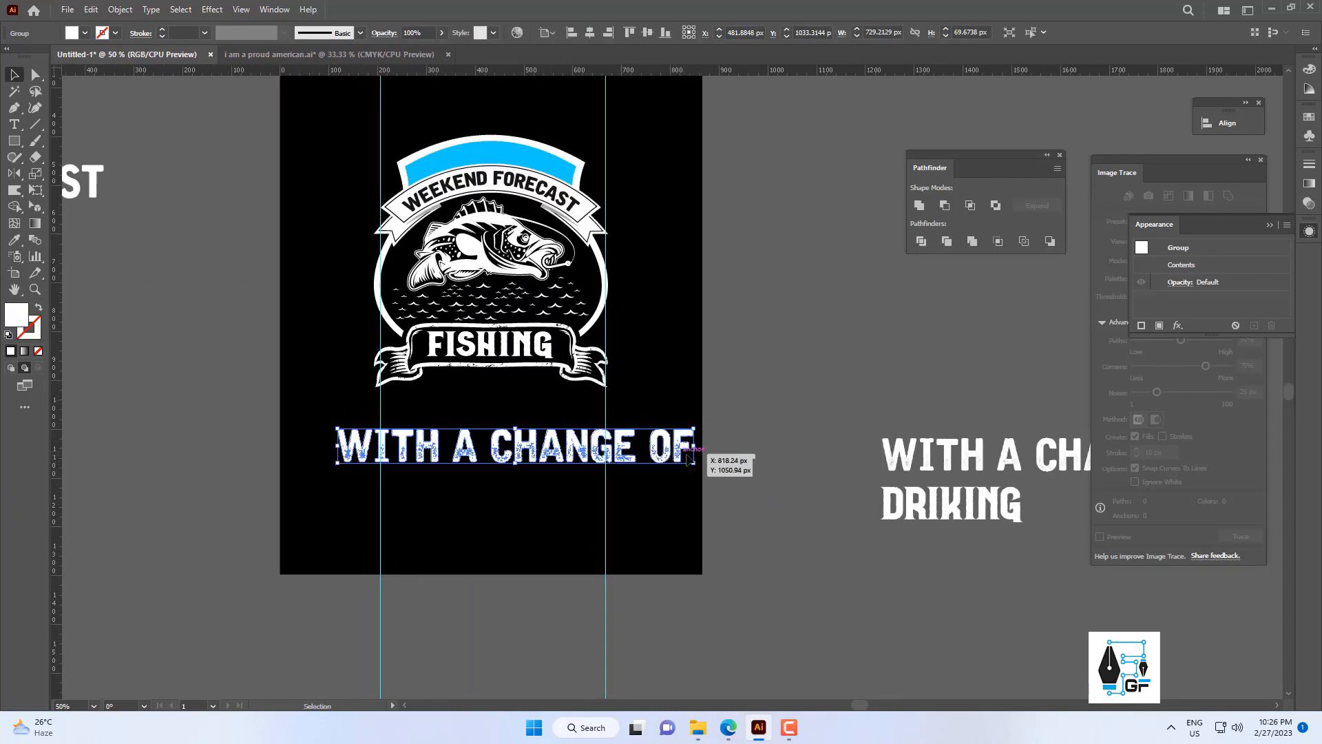
left_click_drag(694, 449, 619, 360)
left_click(567, 470)
scroll(534, 452, "up", 3)
scroll(544, 262, "up", 1)
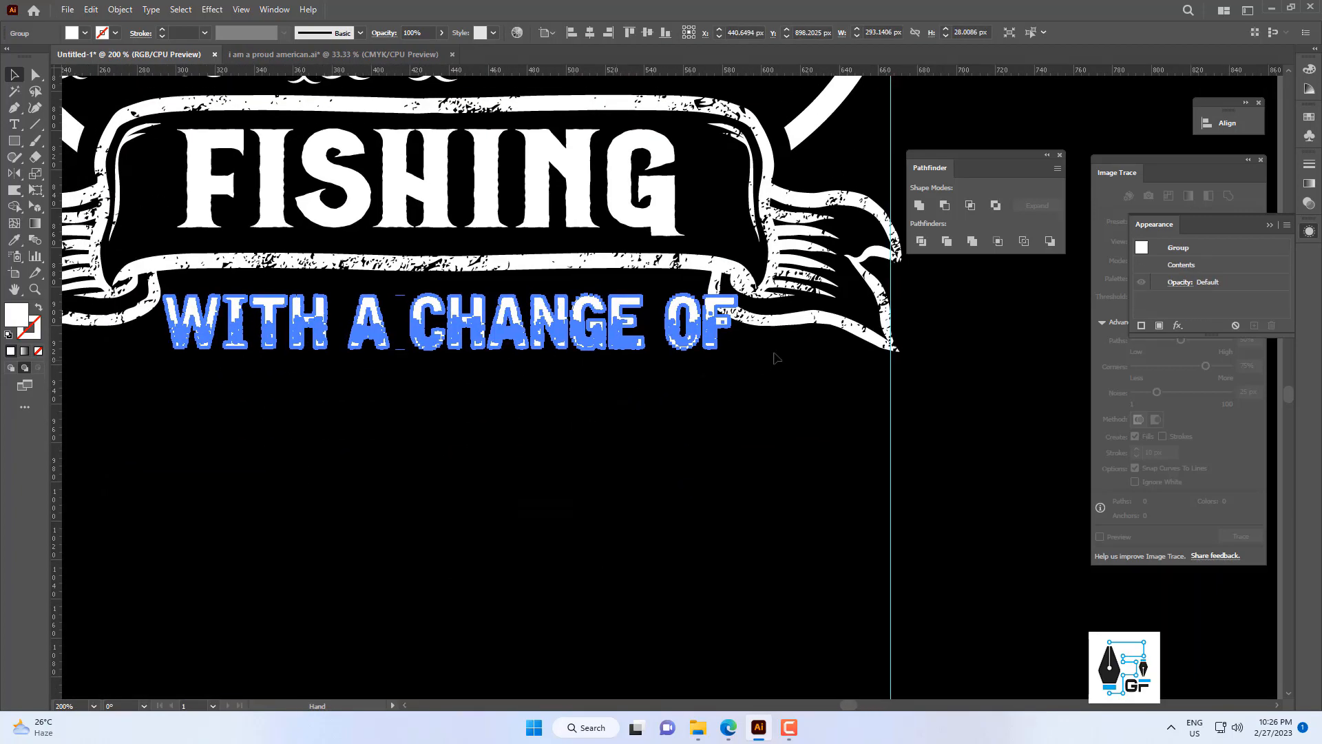
left_click_drag(736, 327, 710, 301)
left_click(692, 378)
Align WITH A CHANGE OF to the horizontal centre of the lower banner.
scroll(673, 384, "down", 3)
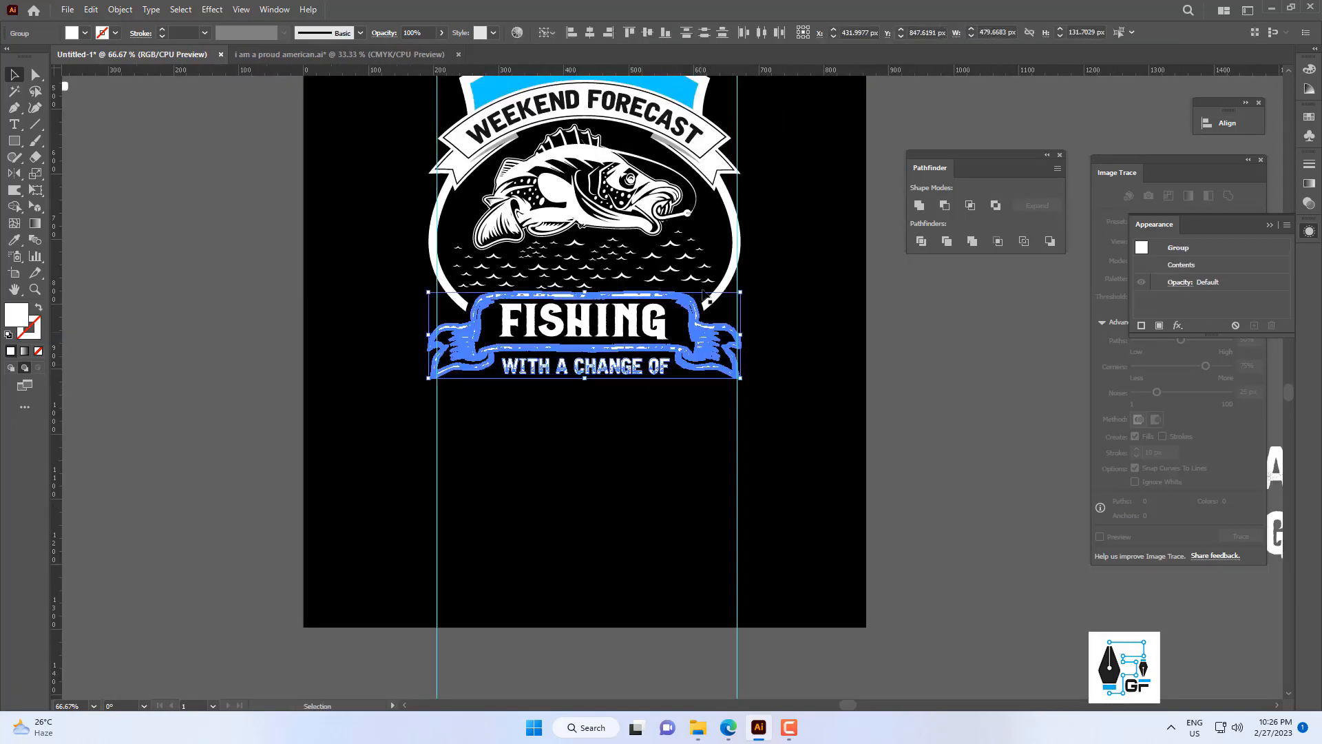
left_click(591, 34)
left_click(779, 336)
left_click_drag(779, 336, 752, 345)
left_click(573, 378)
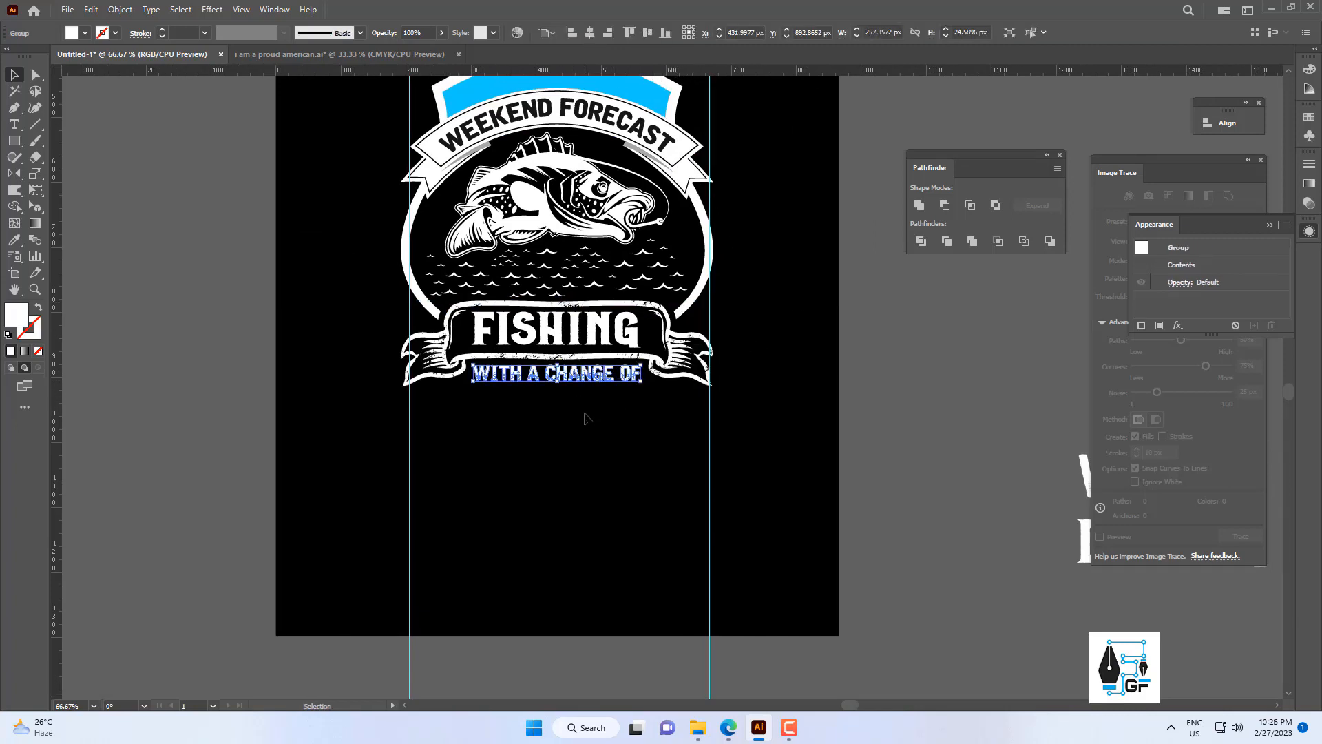
left_click(589, 418)
scroll(713, 420, "down", 2)
left_click_drag(789, 470, 471, 416)
scroll(473, 417, "up", 3)
key("ctrl+z")
scroll(484, 413, "down", 3)
left_click_drag(549, 436, 682, 462)
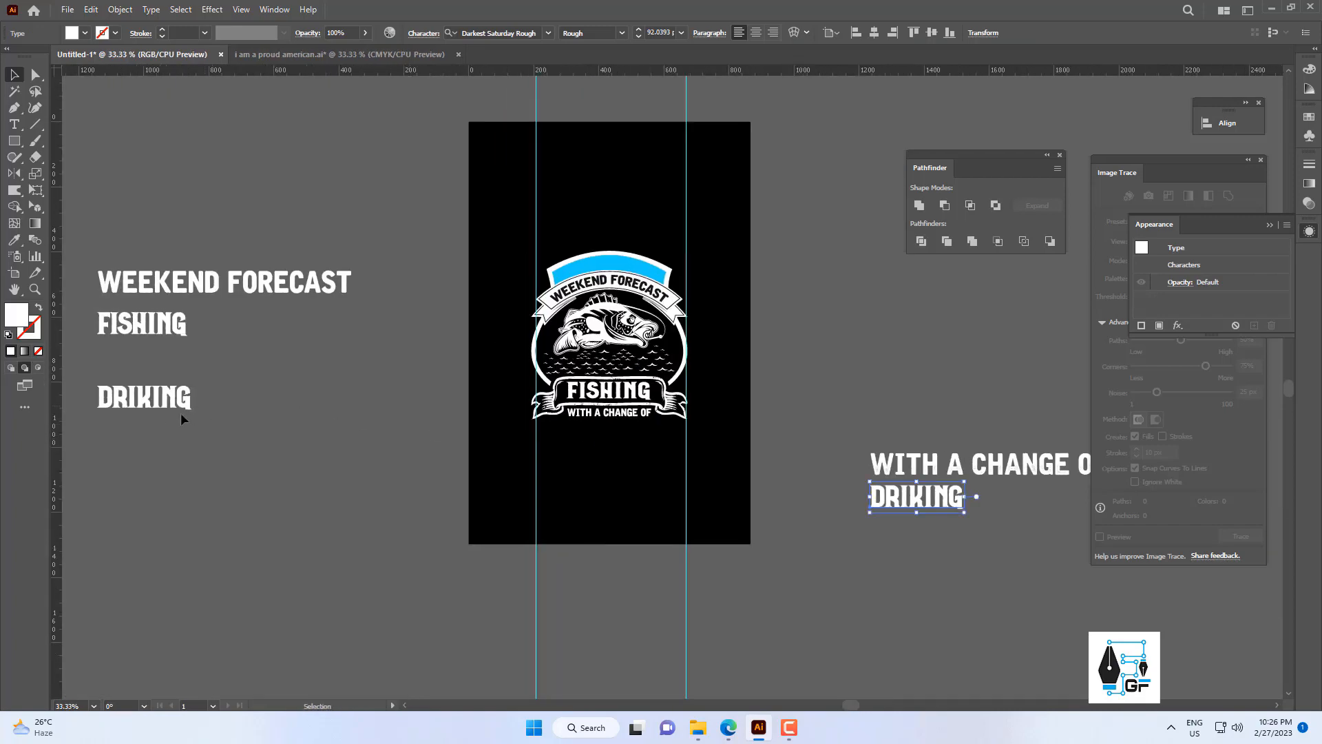
Place the outlined DRIKING word below WITH A CHANGE OF and enlarge it to about 460 px wide, spanning the two vertical guides.
left_click_drag(179, 408, 630, 451)
scroll(625, 445, "up", 3)
left_click_drag(624, 442, 615, 472)
scroll(603, 482, "up", 1)
scroll(697, 452, "down", 3)
scroll(500, 425, "up", 2)
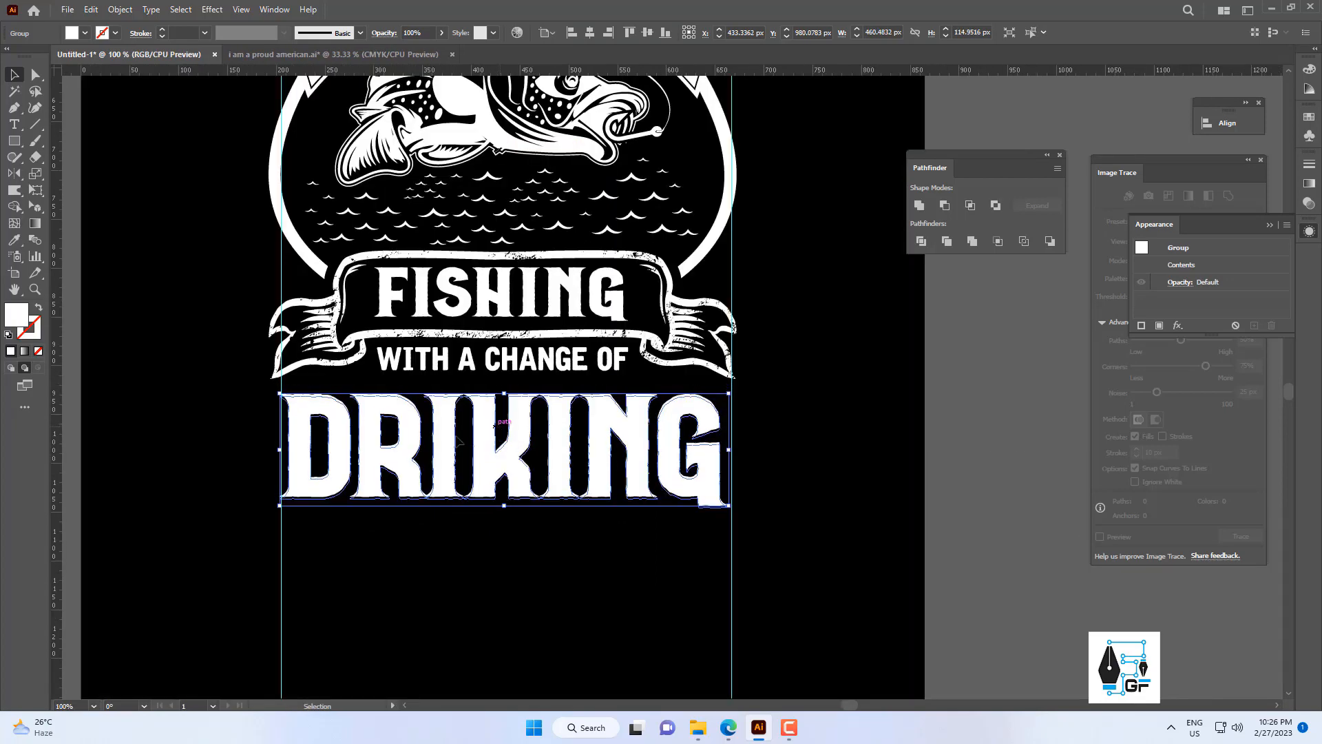
key("Down")
key("Down")
key("Down")
key("Down")
key("Down")
key("Down")
key("Down")
key("Down")
key("Down")
key("Down")
key("Down")
key("Down")
key("Down")
key("Down")
key("Down")
key("Down")
key("Down")
key("Down")
key("Down")
key("Down")
left_click(353, 387)
Nudge DRIKING up closer to the WITH A CHANGE OF line.
scroll(371, 403, "down", 4)
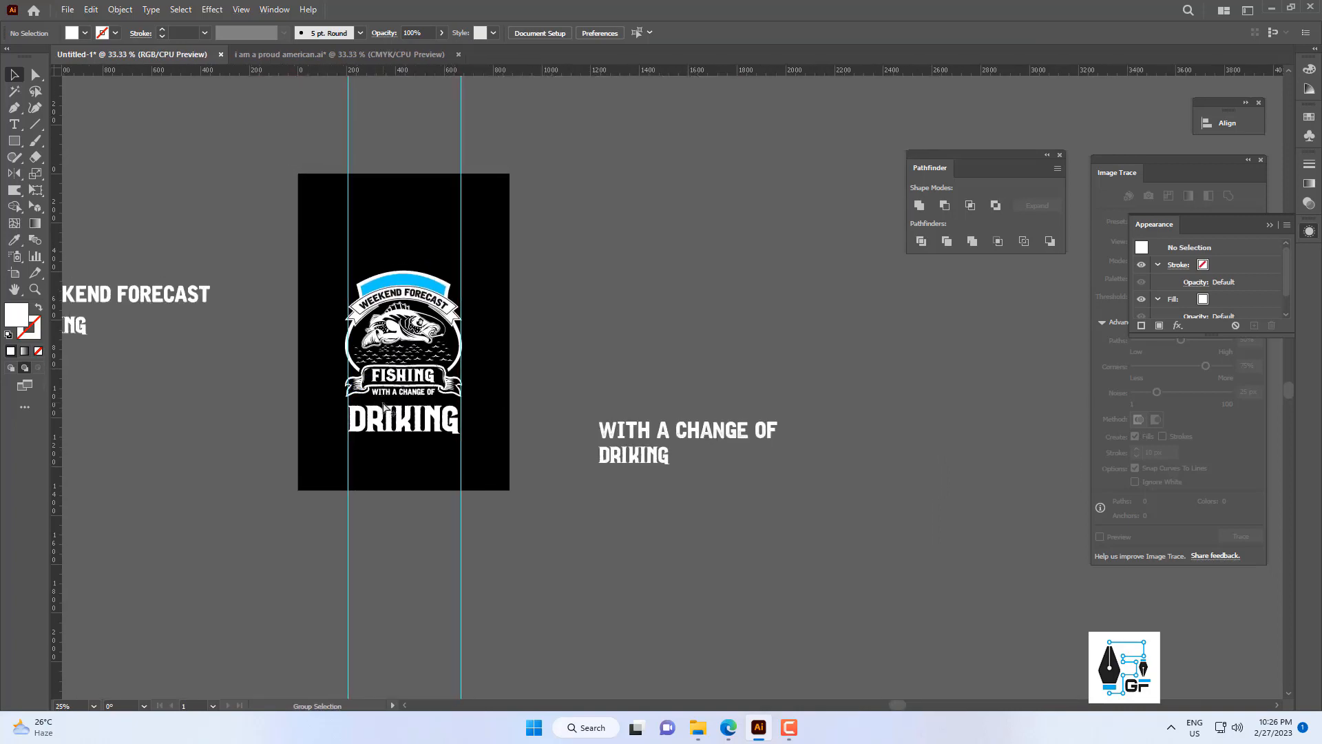
scroll(441, 401, "up", 3)
left_click_drag(477, 395, 623, 482)
scroll(756, 354, "down", 3)
scroll(625, 399, "up", 2)
left_click(597, 465)
key("Up")
left_click(770, 372)
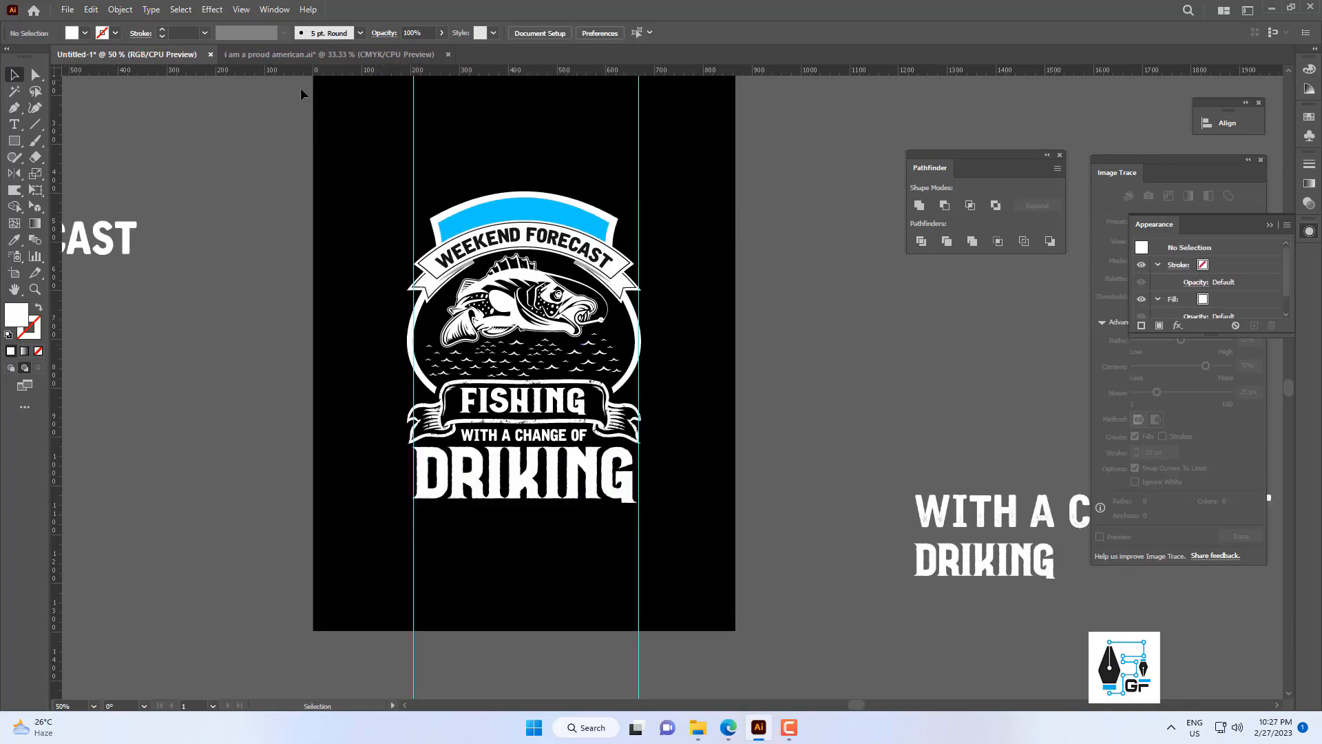
Copy the wine cup from the "i am a proud american.ai" document into the badge document.
left_click(329, 54)
left_click(608, 465)
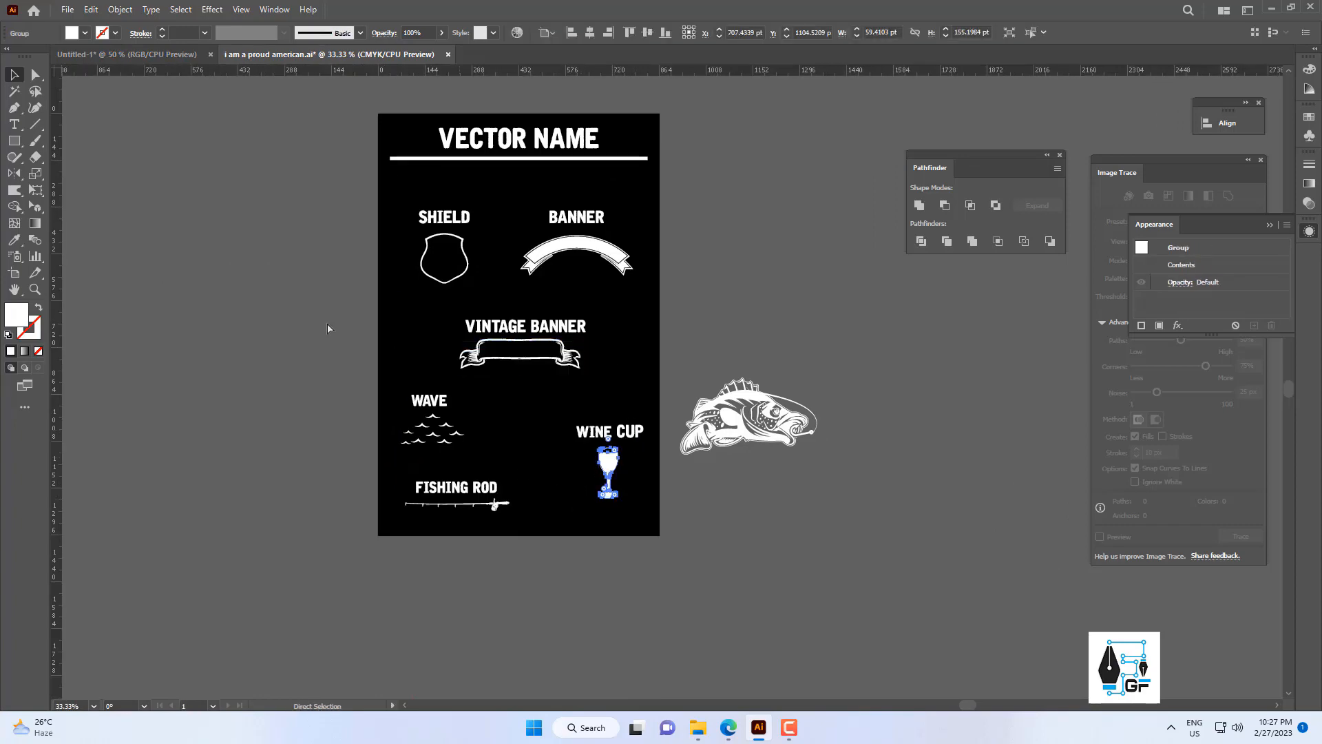
left_click(138, 54)
Ungroup the DRIKING outlines and delete both letter I shapes.
scroll(575, 441, "up", 2)
left_click_drag(544, 509, 576, 401)
right_click(546, 421)
left_click(603, 563)
left_click(635, 499)
key("Delete")
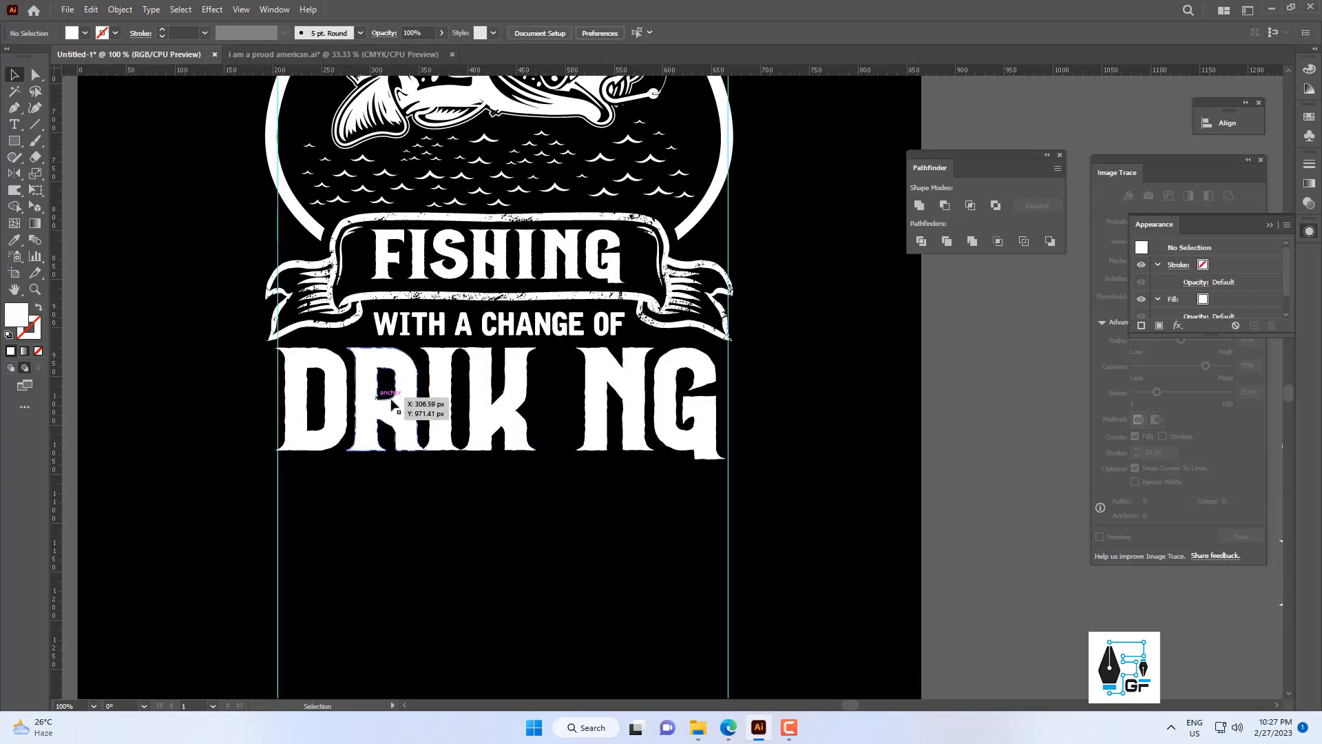
left_click(448, 398)
key("Delete")
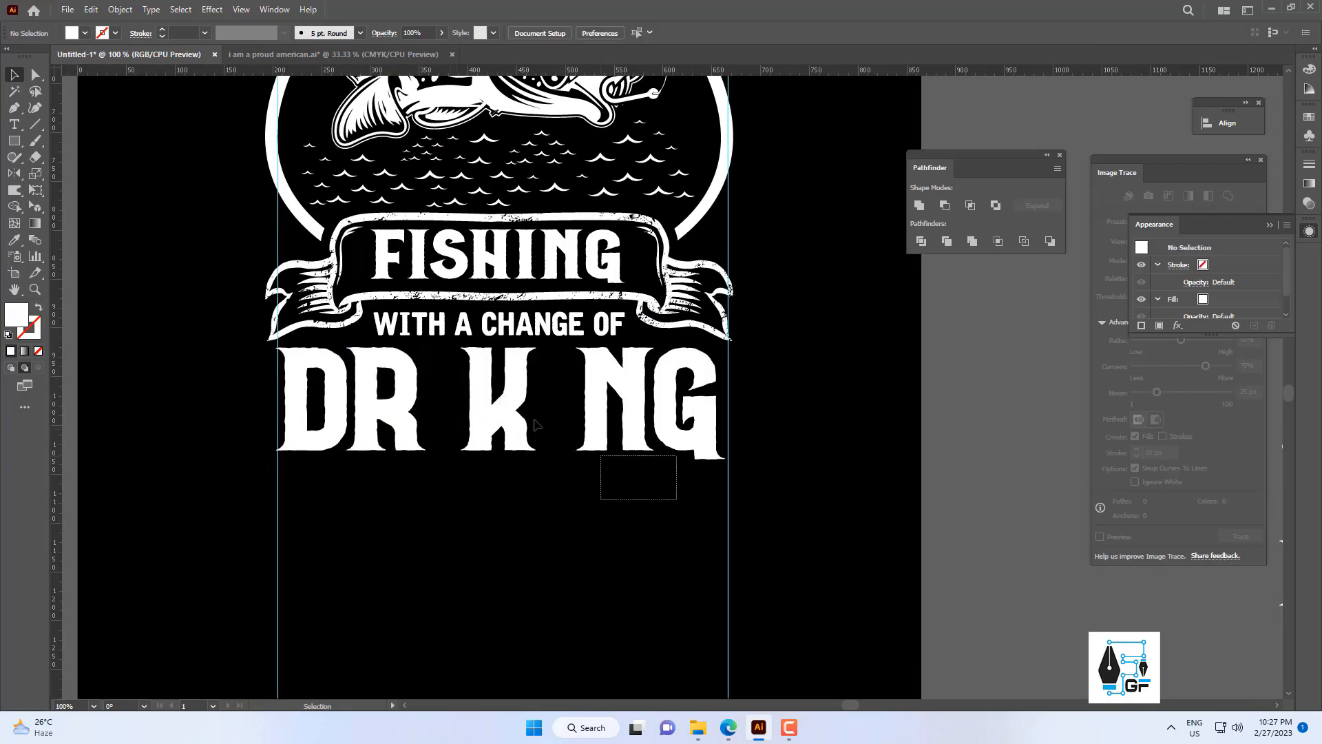
Shift the letters K, N and G slightly to the right to widen the first gap.
scroll(508, 404, "up", 2)
left_click_drag(505, 398, 535, 406)
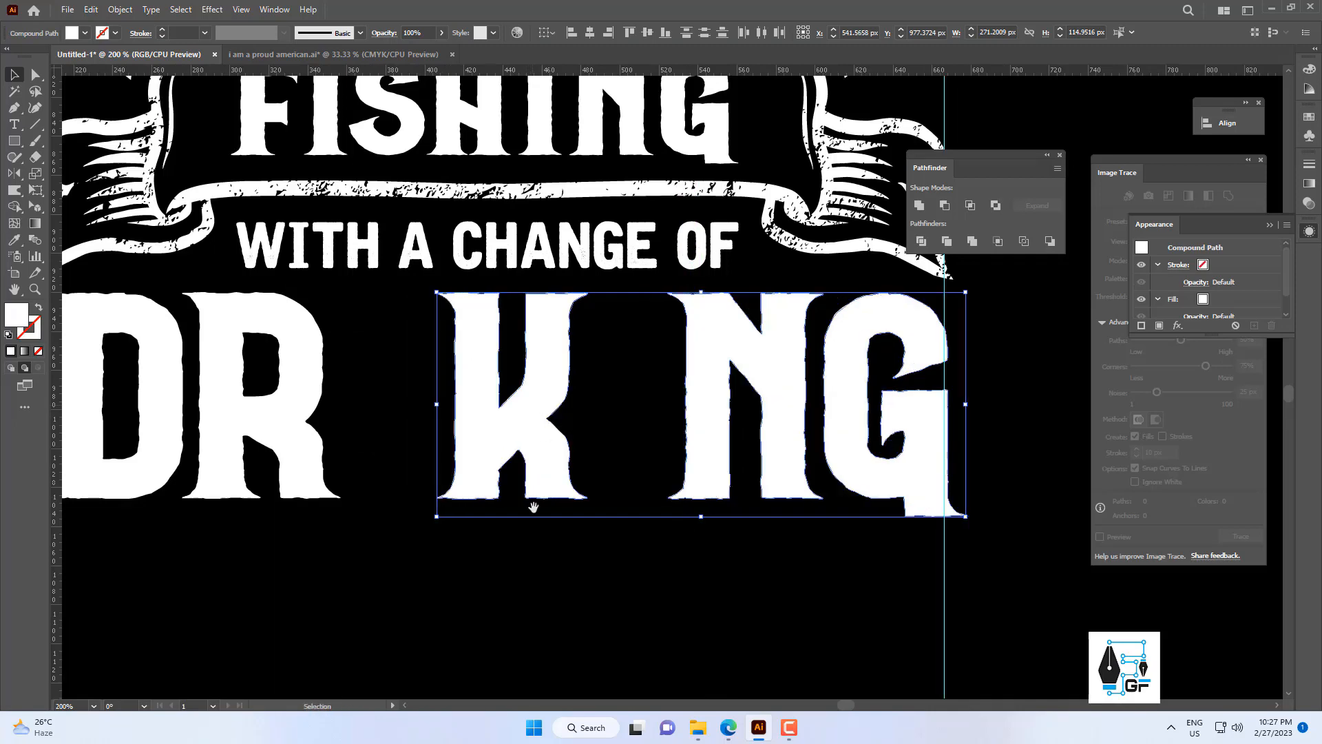
left_click_drag(533, 508, 672, 474)
left_click(720, 434)
Bring the wine cup to the front and fit it between R and K at about 40 by 104 px.
left_click(723, 381)
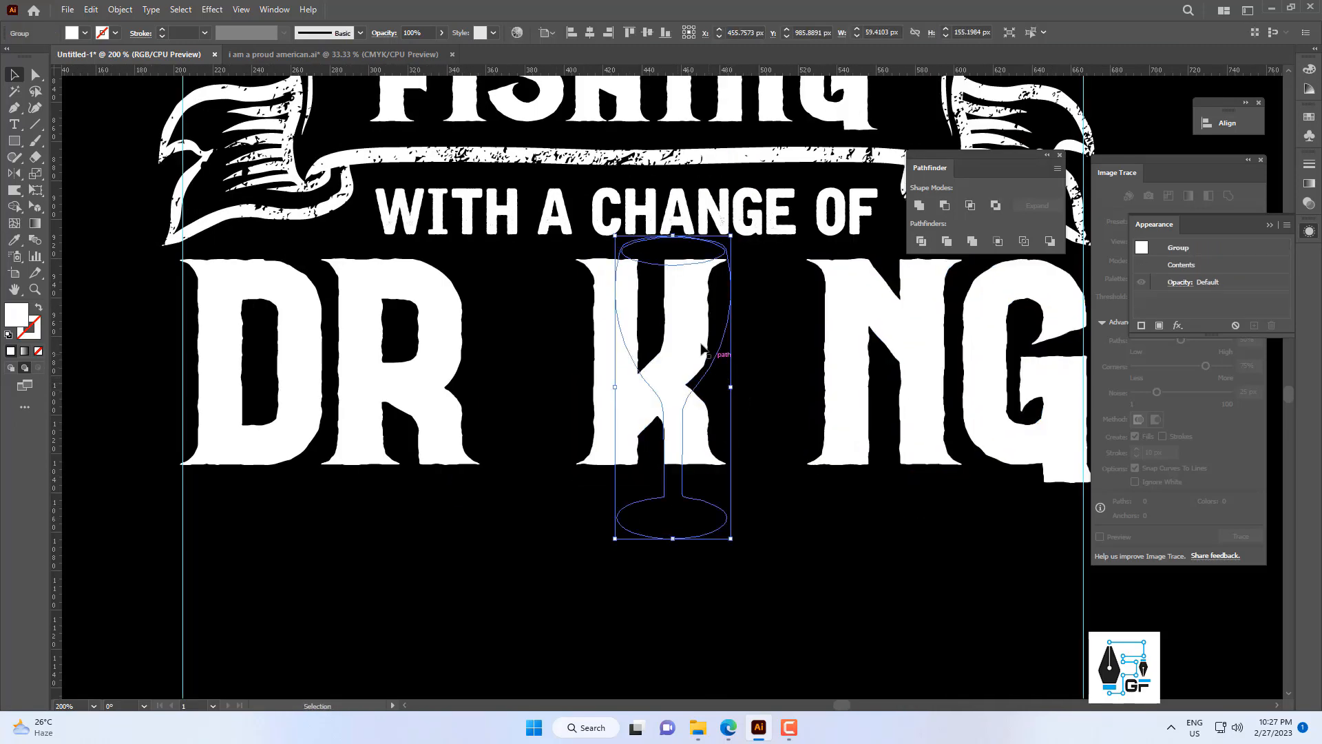
right_click(691, 297)
left_click(923, 494)
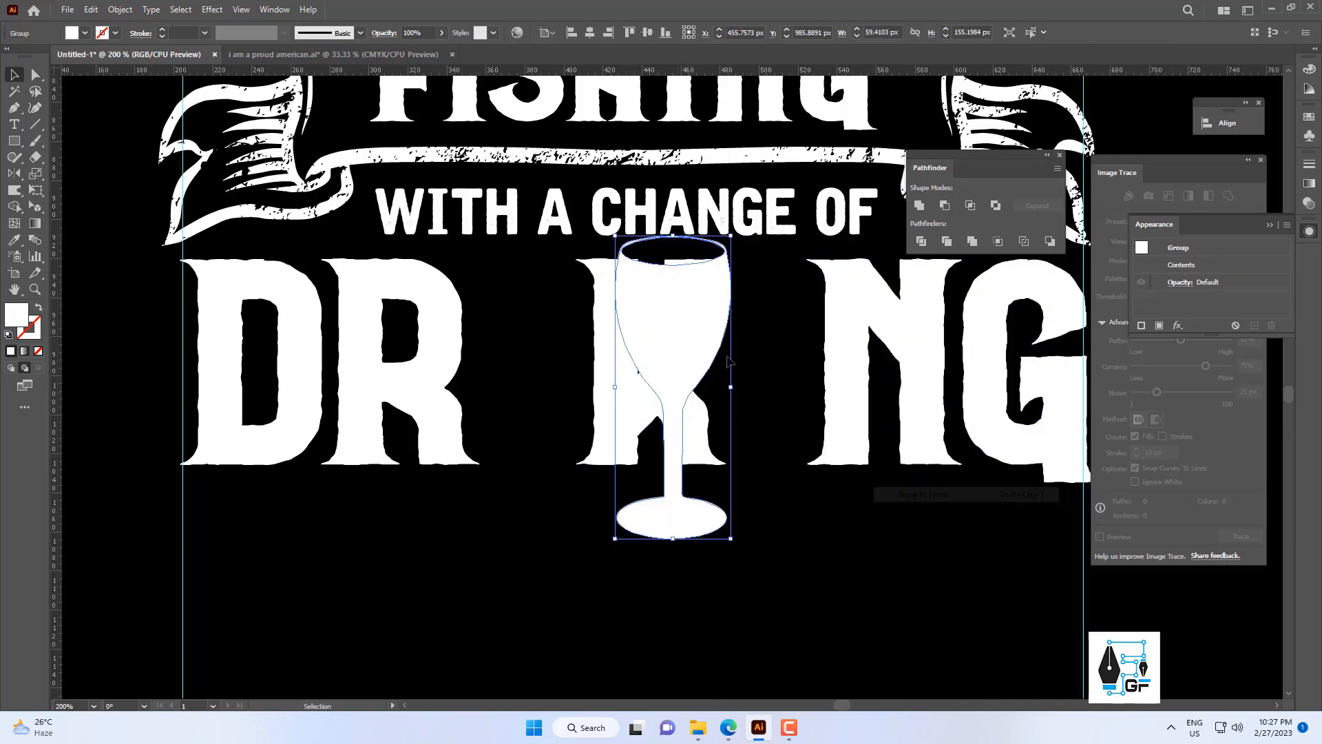
scroll(728, 360, "down", 2)
left_click_drag(733, 375, 624, 307)
scroll(632, 359, "up", 2)
left_click_drag(605, 226, 605, 225)
scroll(627, 258, "down", 3)
left_click_drag(700, 222, 634, 260)
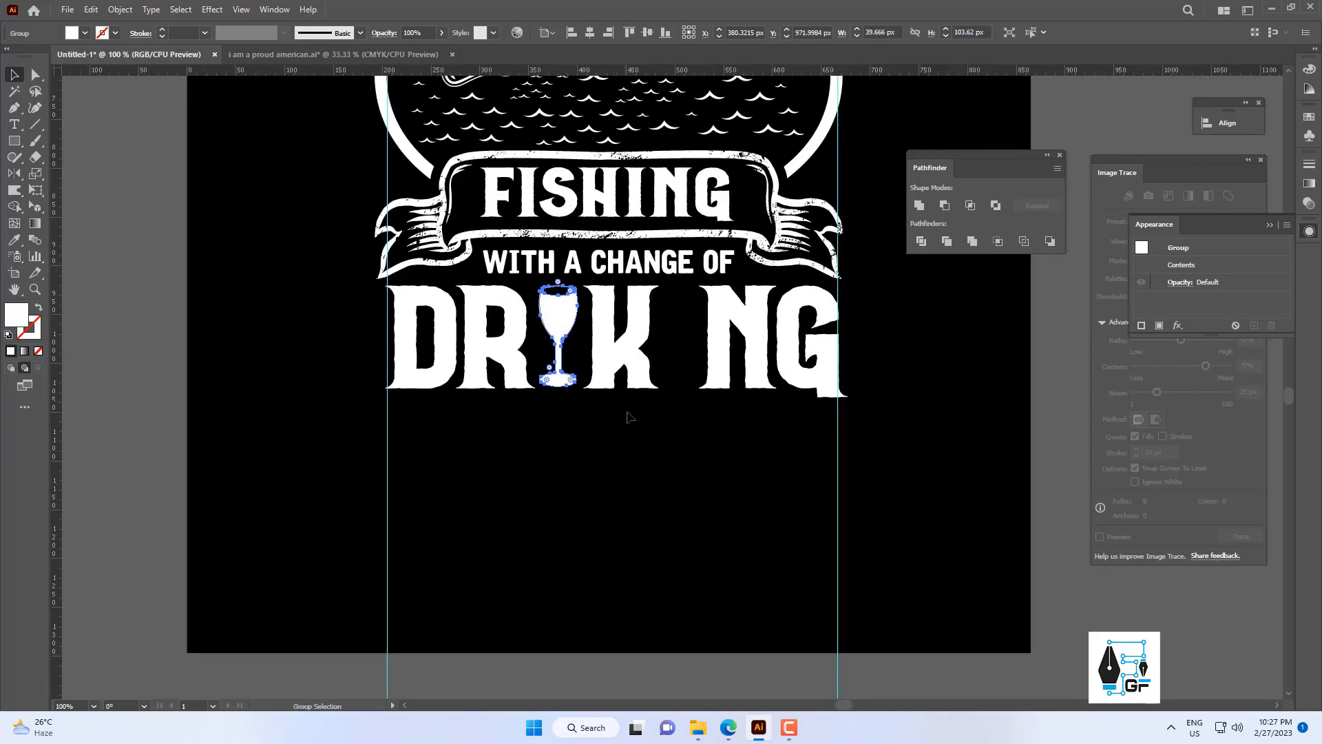
left_click(629, 416)
Nudge the letters N and G to the right to widen the gap after K.
left_click_drag(584, 426, 454, 434)
scroll(655, 422, "up", 1)
left_click_drag(509, 290, 509, 290)
key("Right")
key("Right")
key("Right")
key("Right")
key("Right")
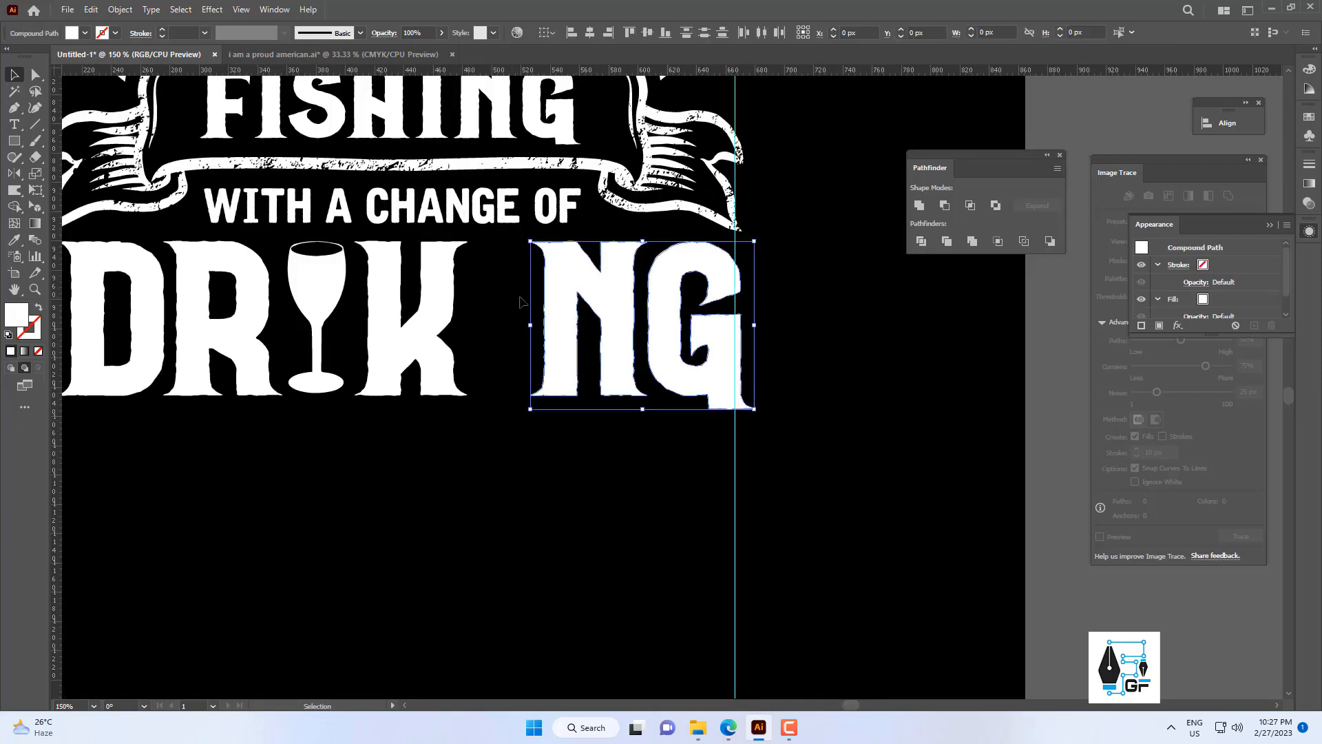
Duplicate the wine cup horizontally into the gap between K and N as the second letter I.
left_click_drag(327, 294, 511, 322)
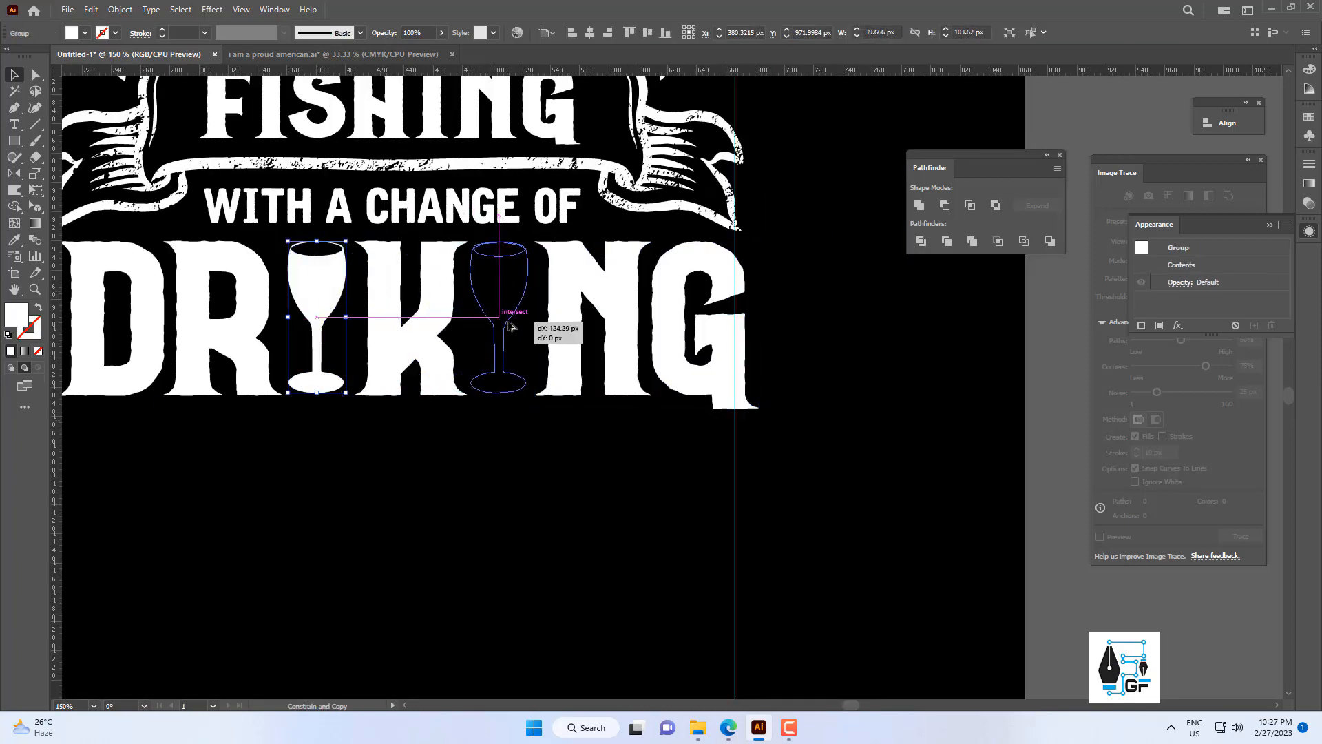
left_click_drag(544, 398, 544, 398)
left_click(546, 417)
scroll(545, 419, "down", 3)
scroll(549, 431, "up", 1)
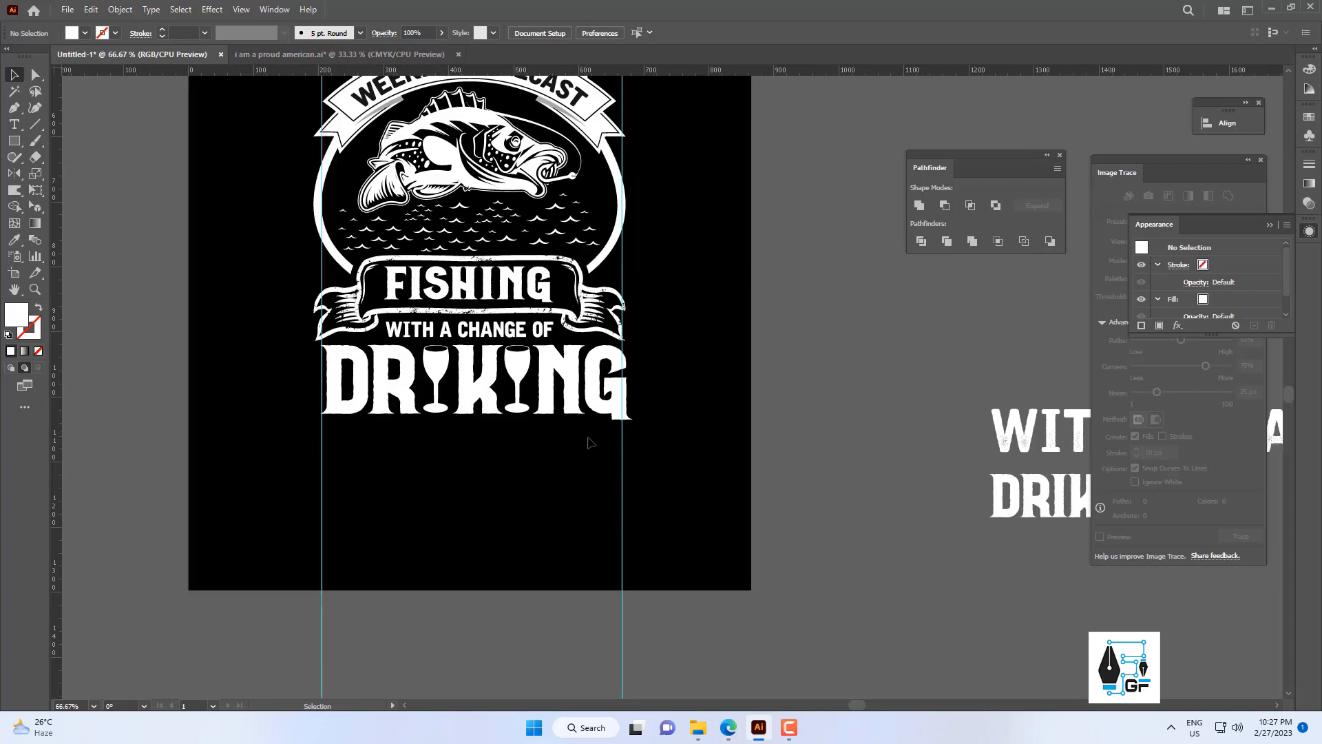
Scale the DRIKING lettering proportionally to about 462 by 111 px so it fits between the two vertical guides.
left_click_drag(376, 386, 376, 386)
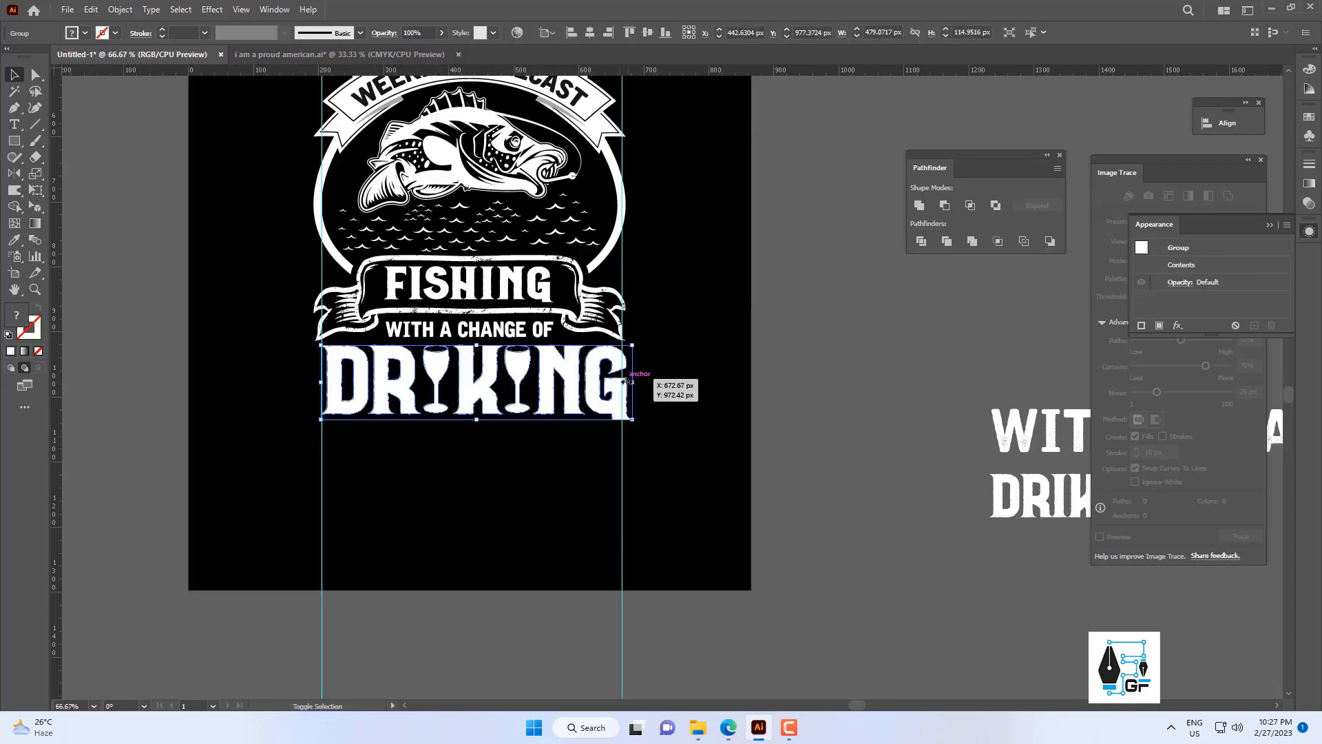
left_click_drag(628, 381, 619, 380)
left_click(658, 387)
scroll(615, 405, "down", 3)
scroll(592, 396, "up", 1)
Recolour the DRIKING lettering with the light blue sampled from the arched band above WEEKEND FORECAST.
left_click(590, 398)
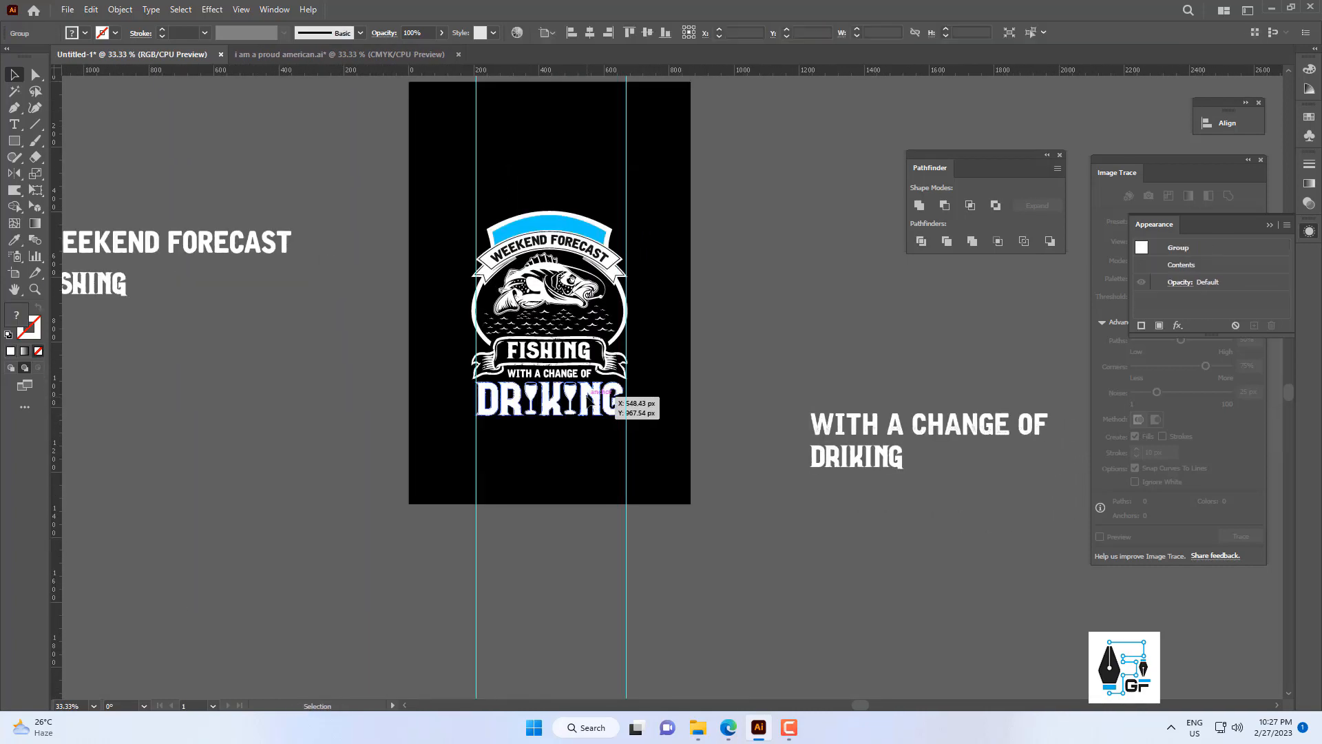
scroll(146, 279, "up", 2)
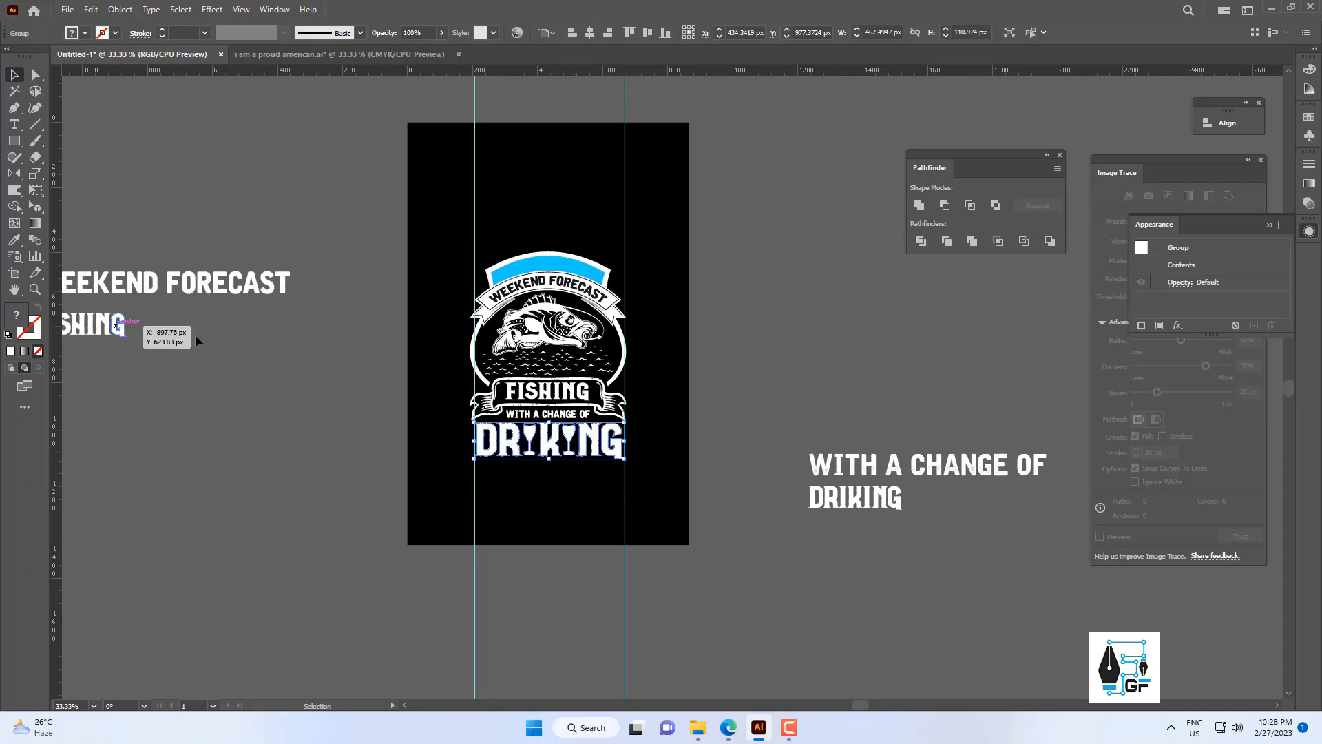
left_click(15, 240)
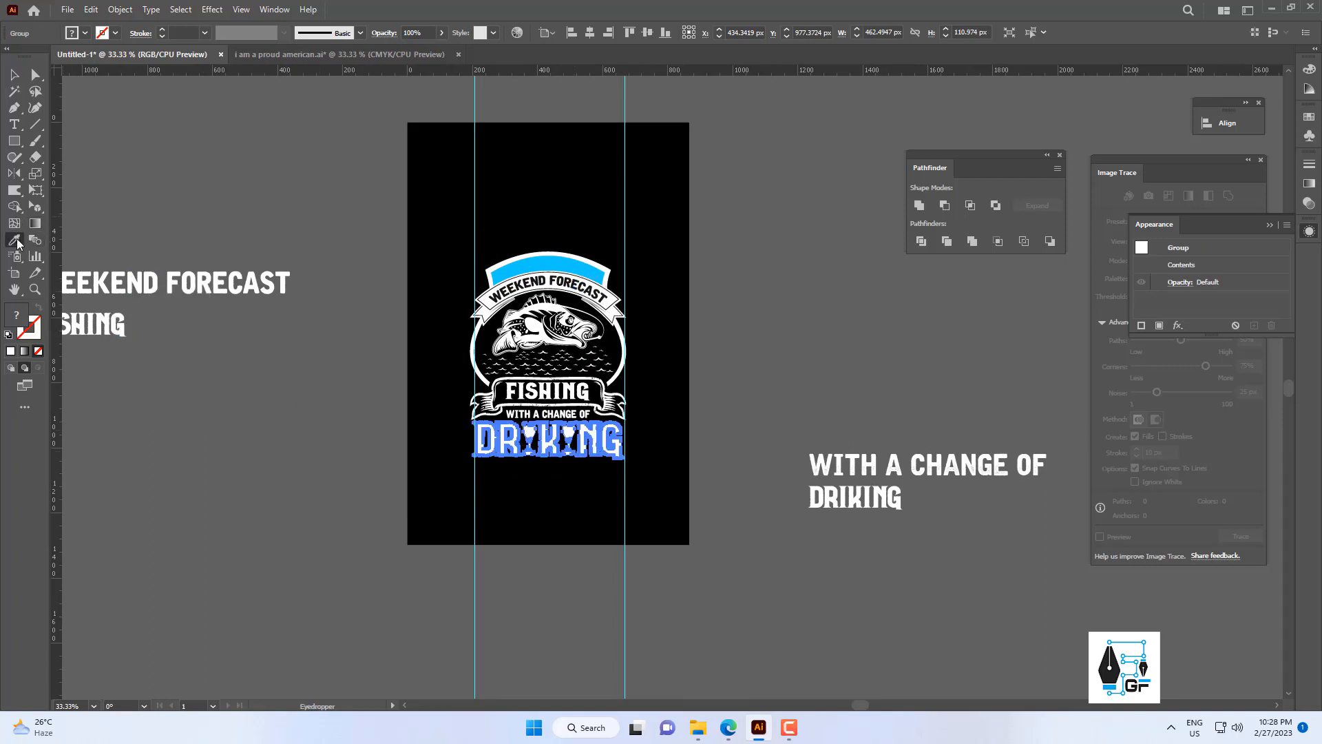
left_click(561, 261)
key("v")
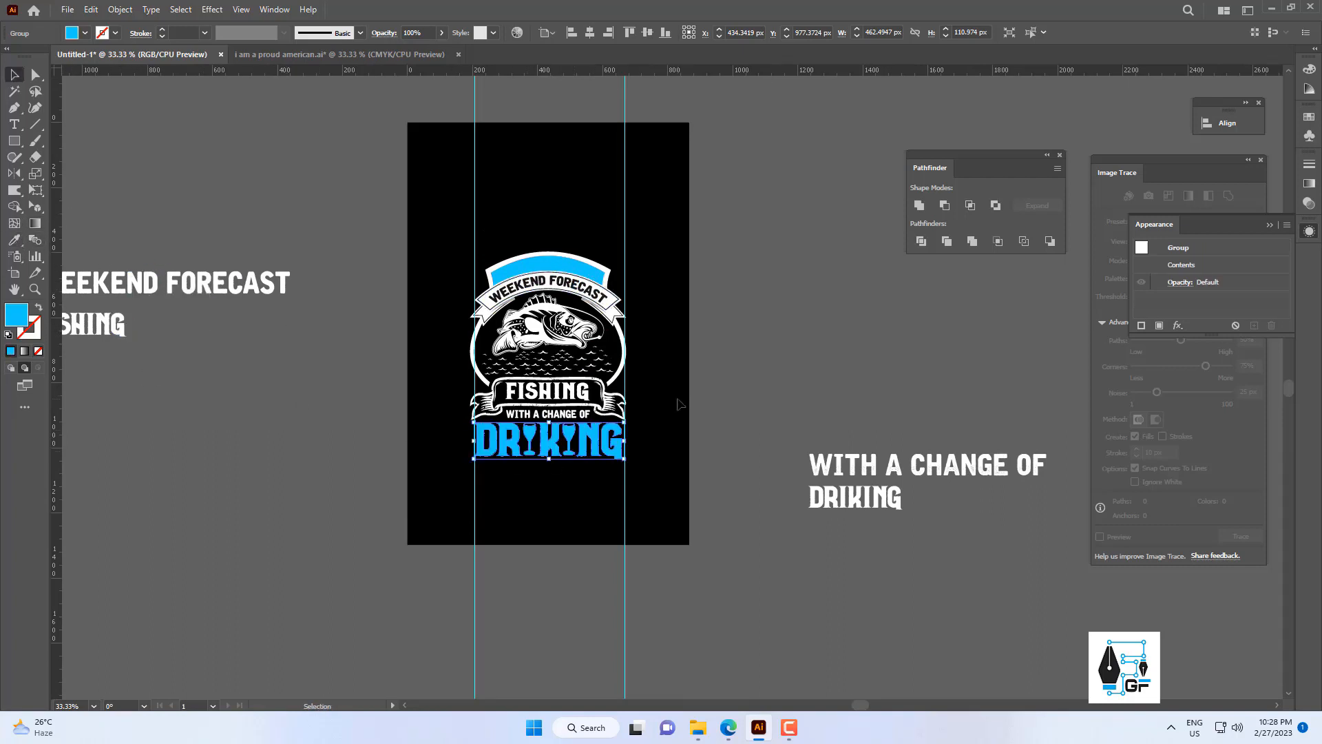
Recolour the ribbon outline around FISHING with the light blue sampled from the arched top band.
scroll(644, 411, "up", 2)
scroll(644, 411, "down", 1)
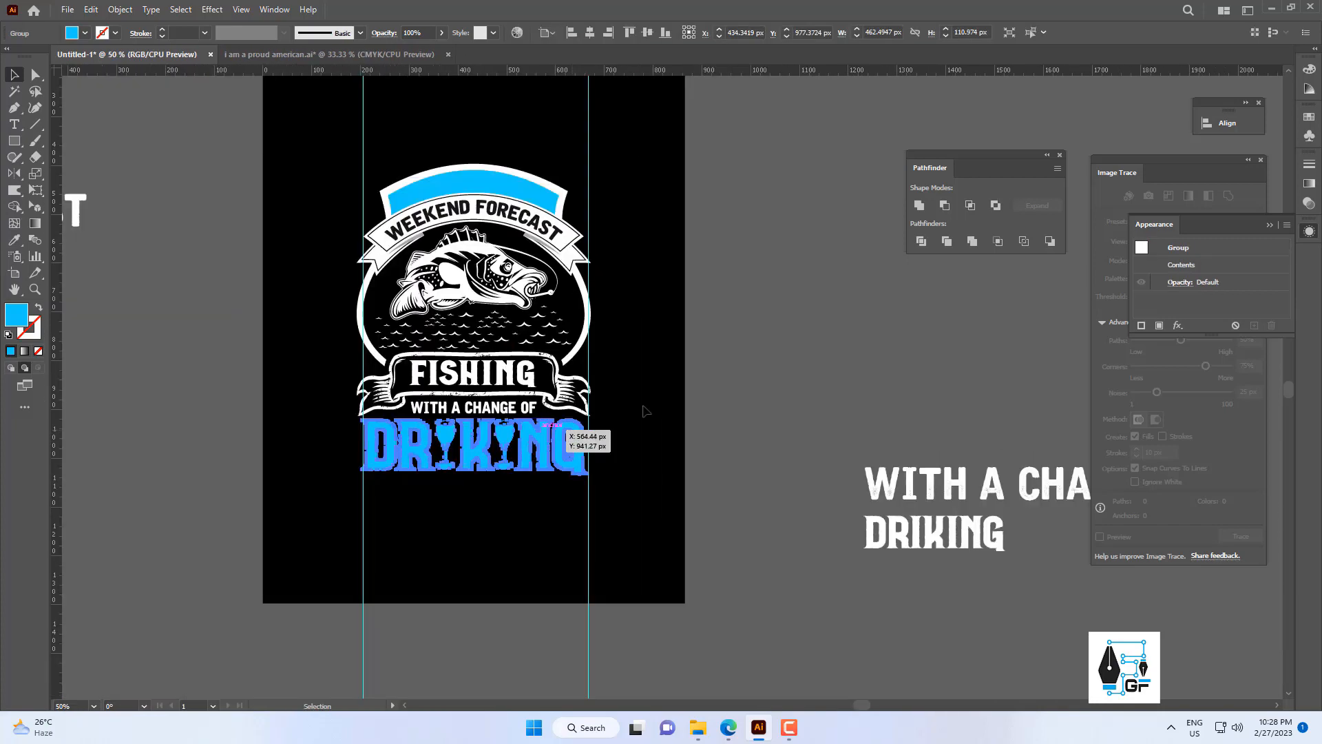
left_click(597, 391)
scroll(615, 411, "up", 2)
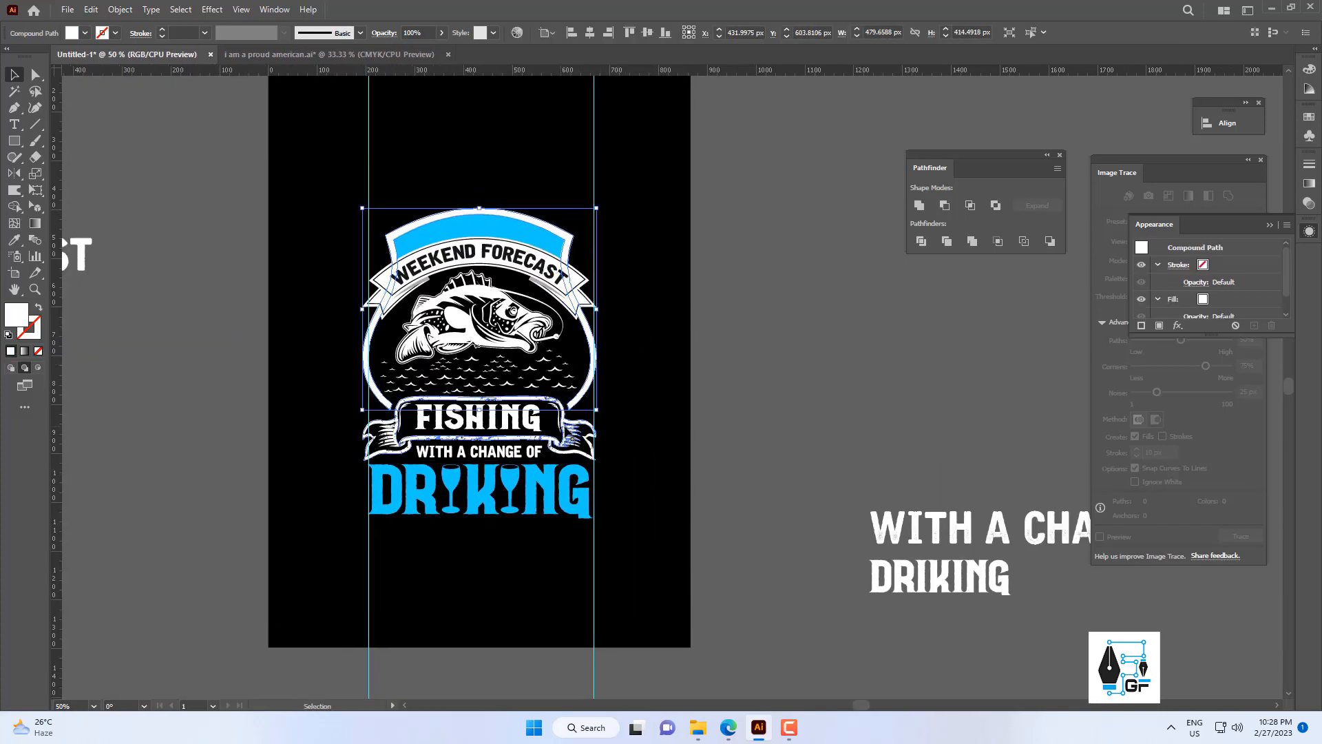
left_click(571, 438)
key("i")
left_click(542, 260)
key("v")
left_click(687, 279)
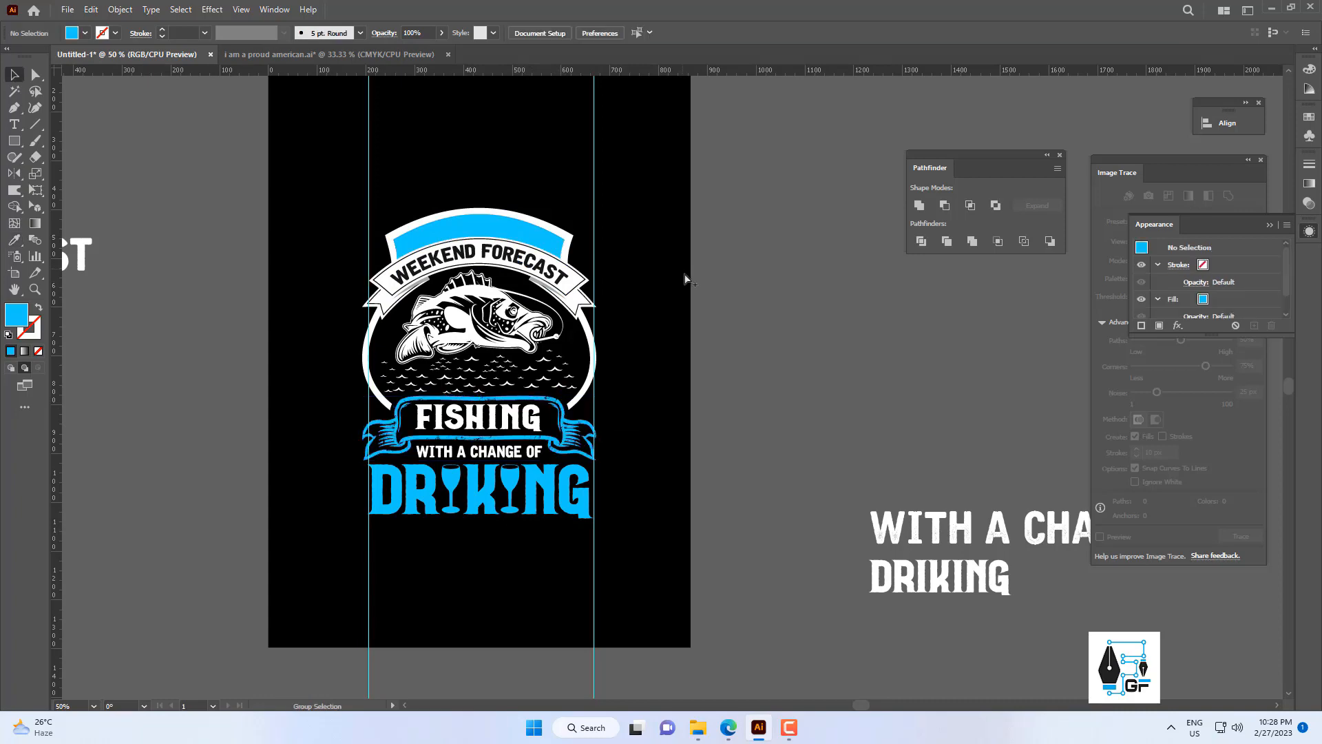
Examine the FISHING ribbon up close and the colour balance of the whole badge.
scroll(618, 385, "down", 2)
scroll(596, 404, "up", 4)
left_click(526, 383)
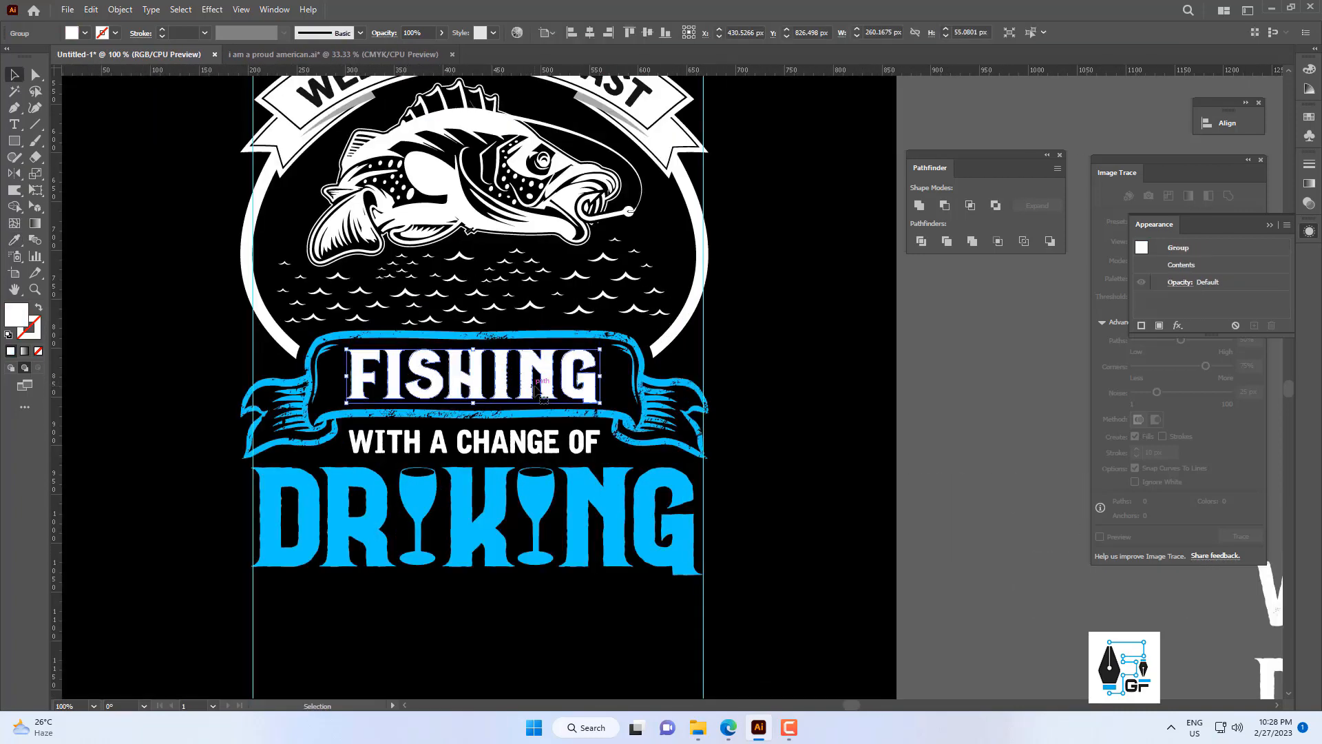
left_click(851, 322)
scroll(852, 323, "down", 2)
left_click_drag(851, 324, 657, 423)
scroll(658, 422, "down", 1)
scroll(602, 428, "down", 1)
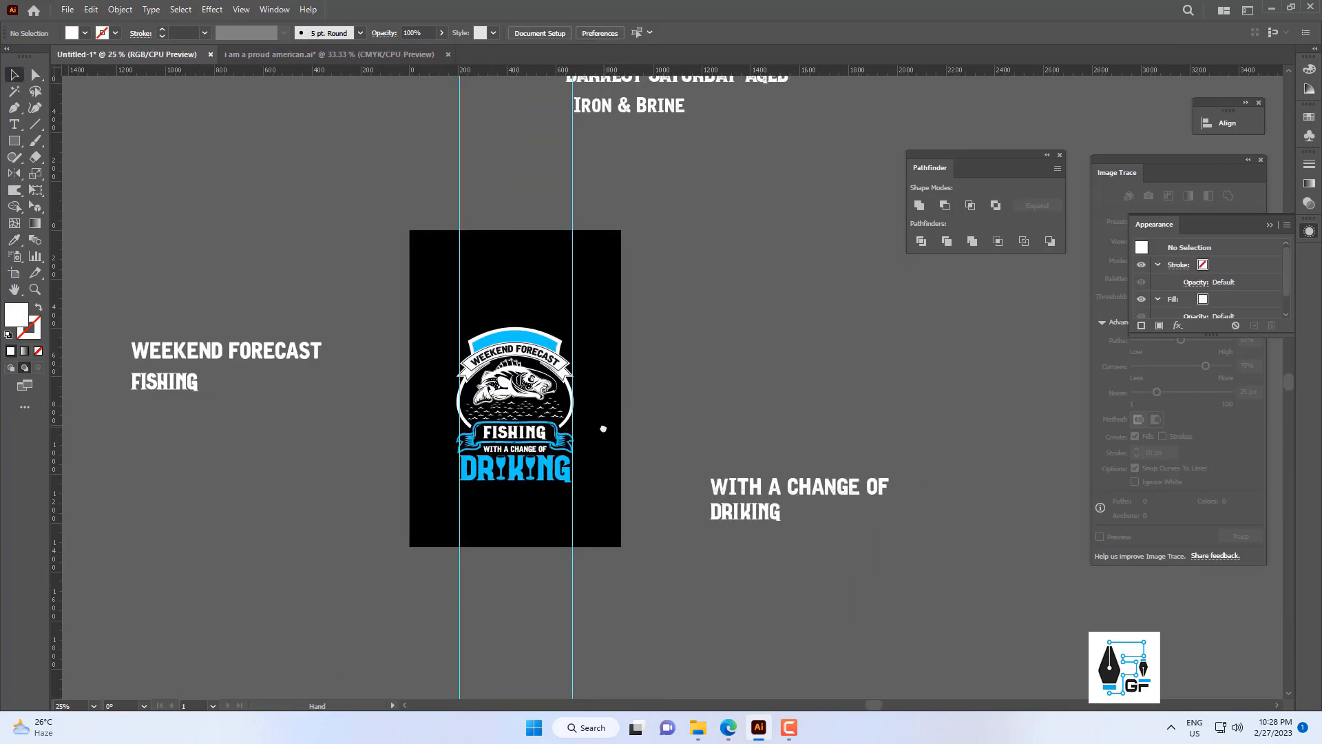
Draw a five-pointed star about 36 by 34 px near the middle of the blue arched band.
scroll(535, 365, "up", 4)
right_click(14, 157)
right_click(14, 140)
left_click(74, 208)
scroll(401, 239, "up", 2)
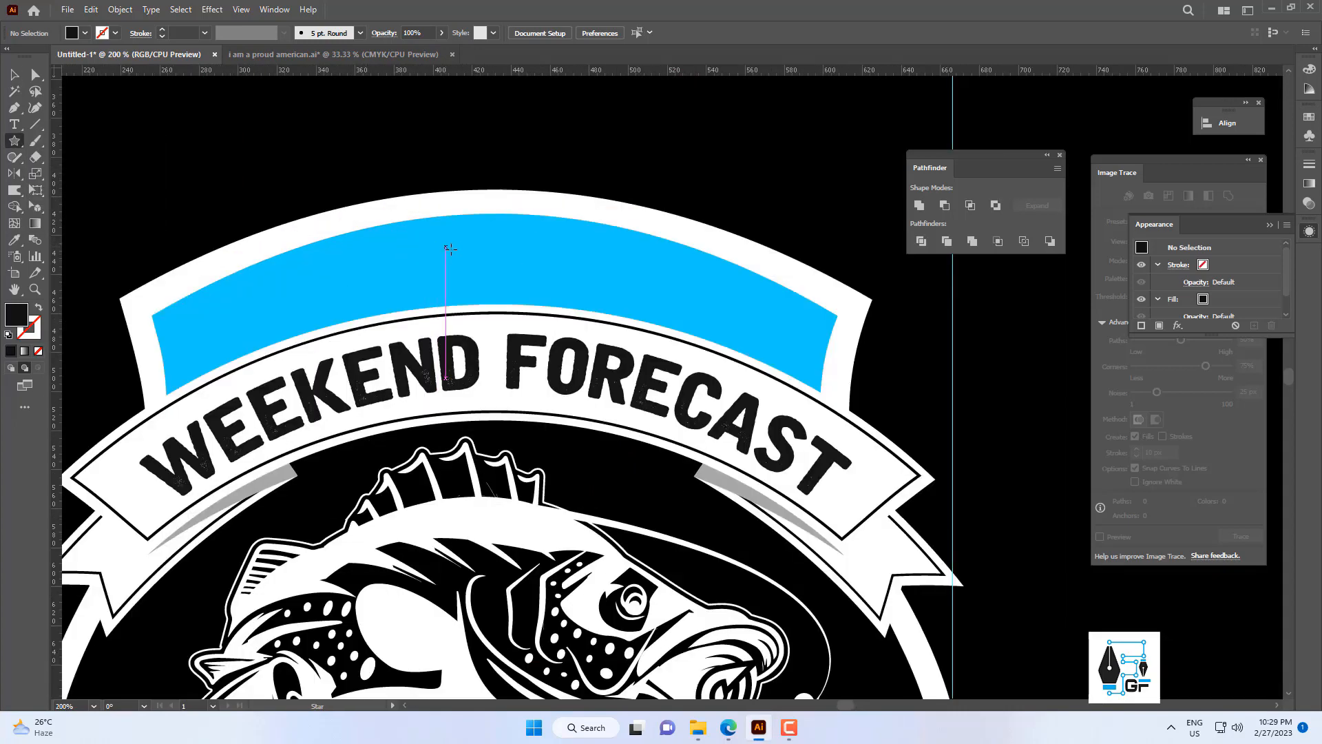
left_click_drag(499, 300, 501, 304)
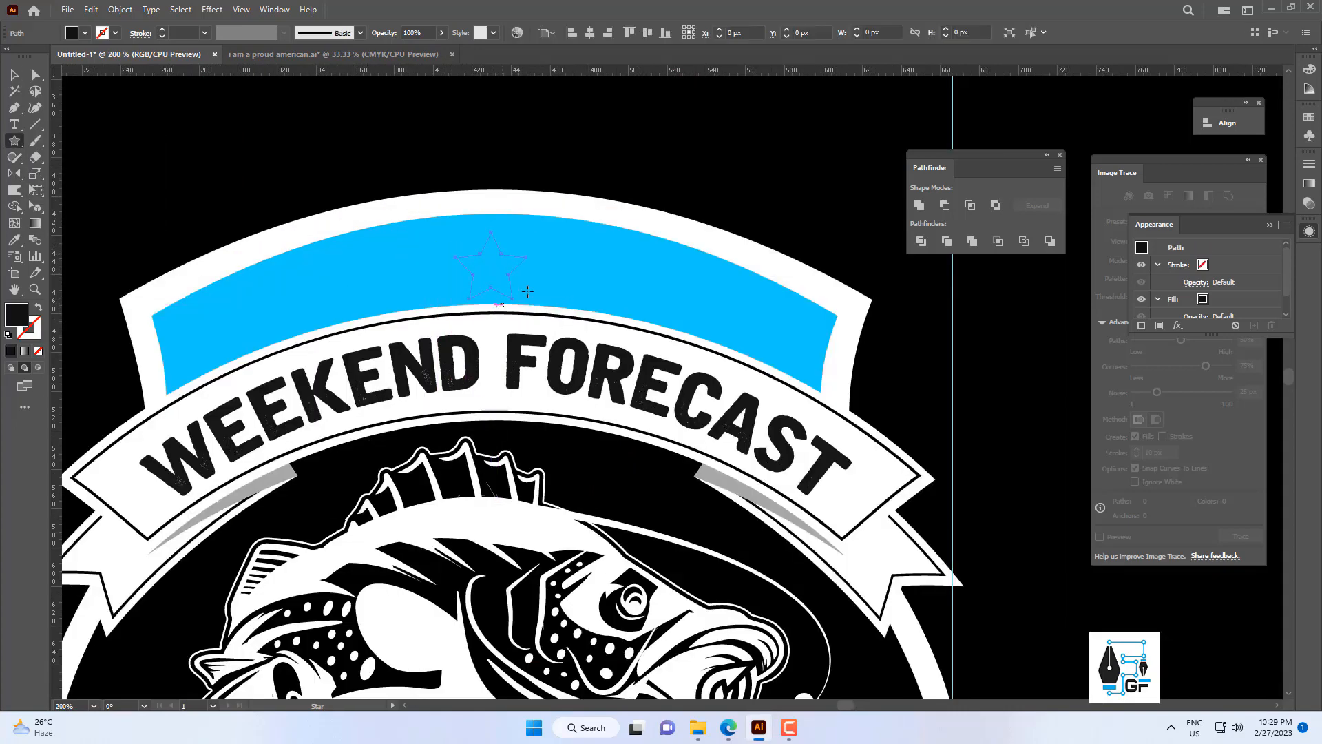
Bring the star in front of the blue arched band.
right_click(560, 235)
left_click(744, 516)
key("ctrl+minus")
key("ctrl+minus")
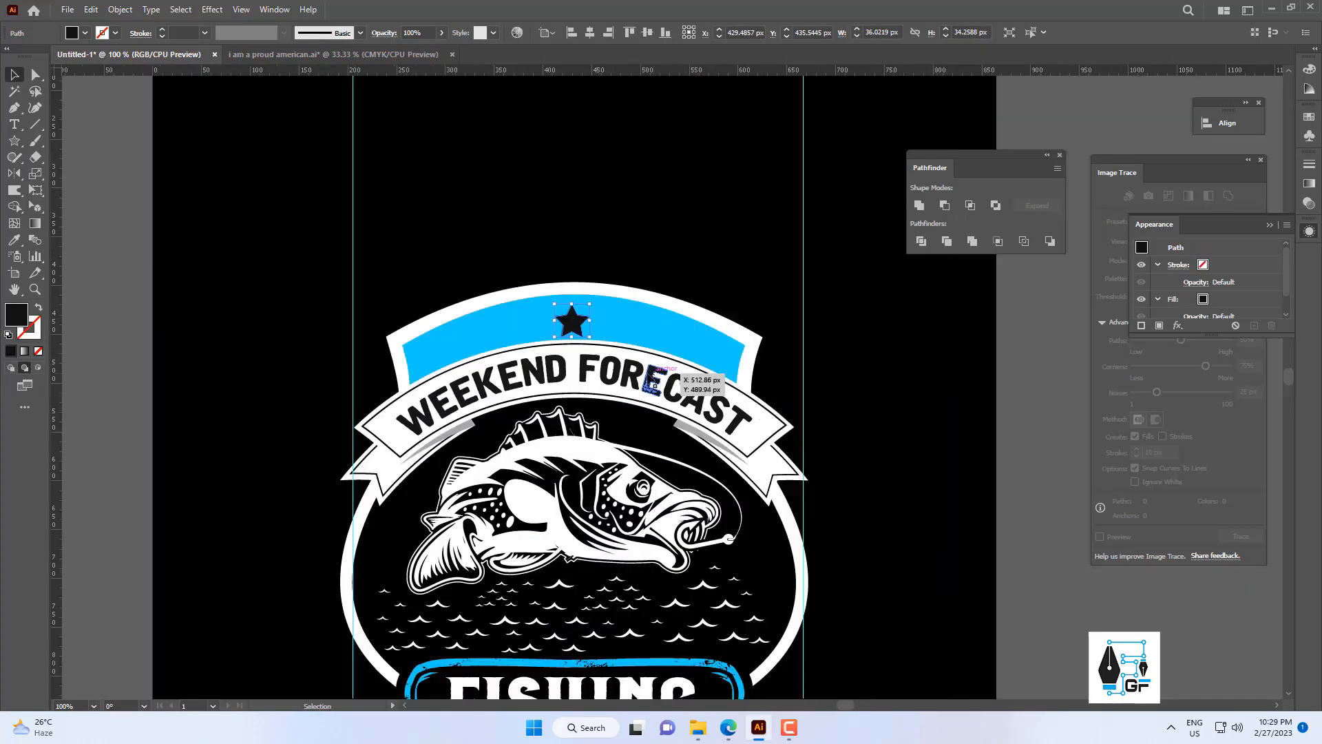
key("v")
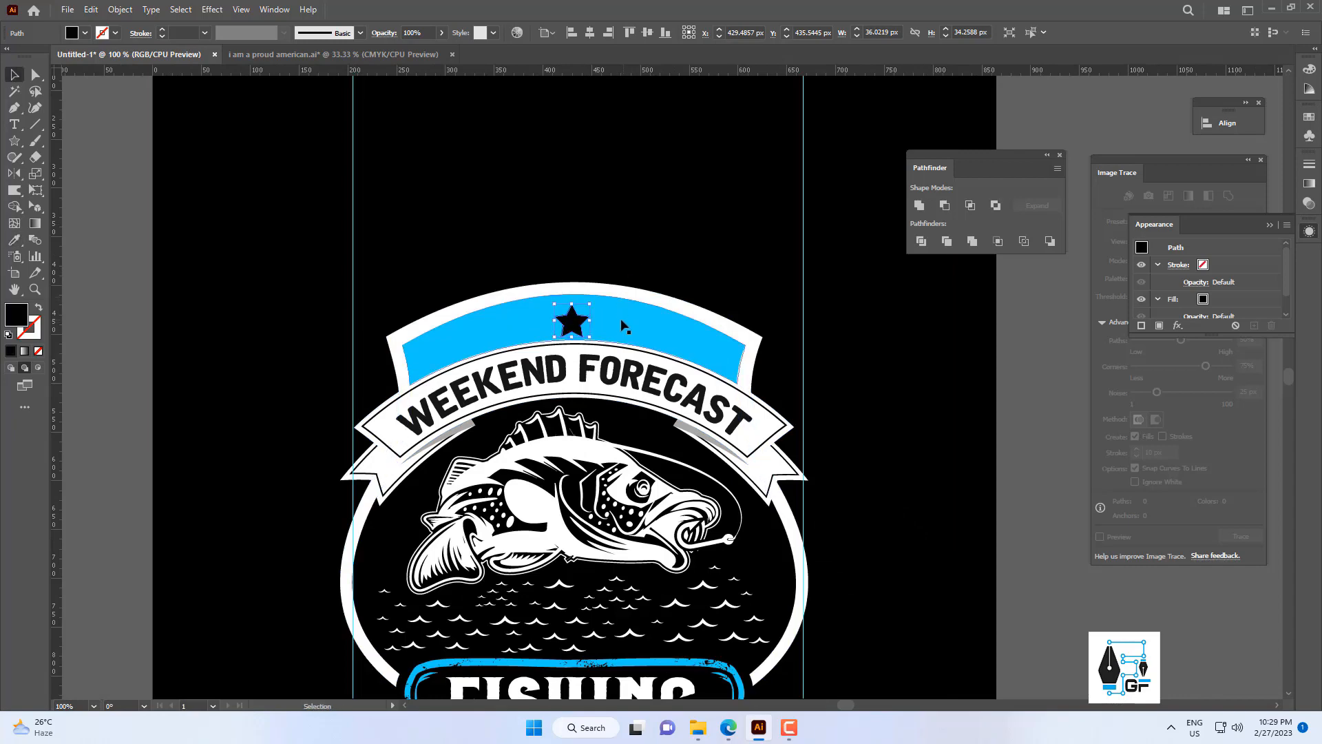
Centre the star horizontally on the blue band and raise it slightly.
left_click(621, 324, "shift")
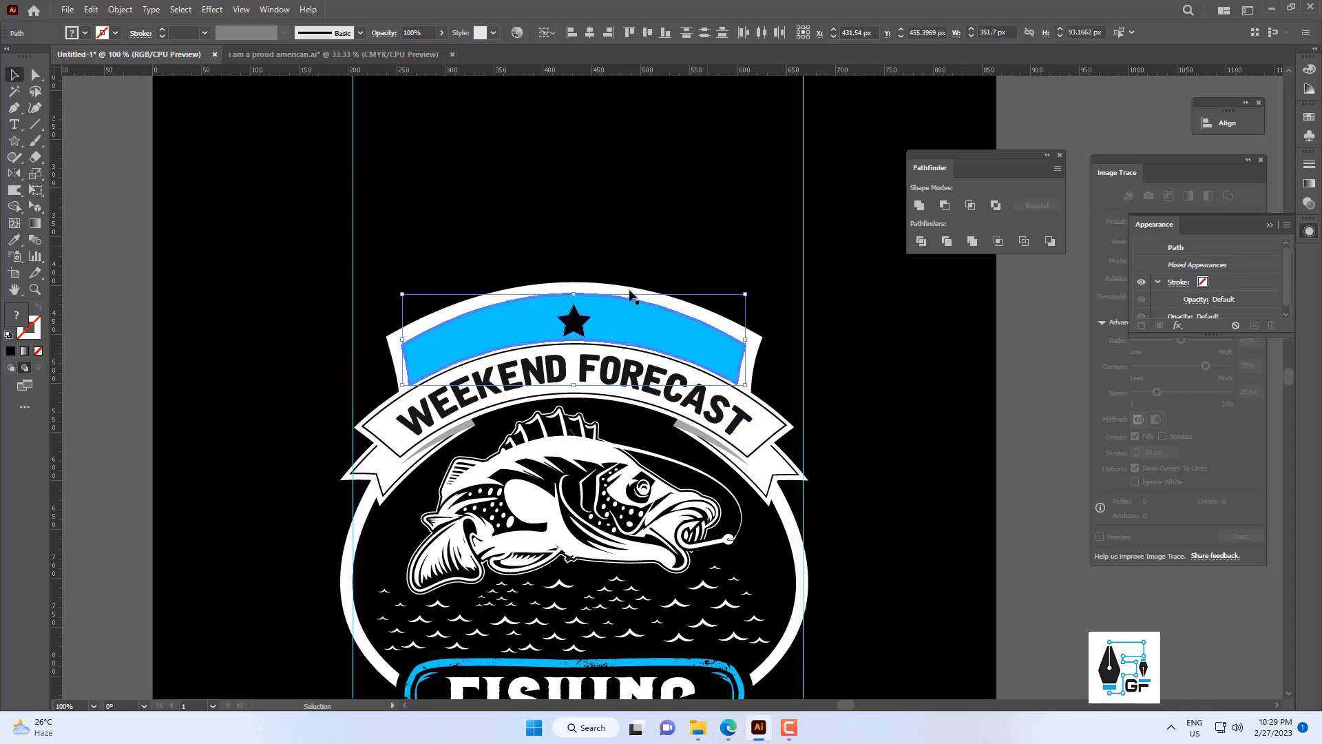
key("ctrl+shift+a")
scroll(624, 292, "up", 4)
left_click_drag(497, 372, 560, 346)
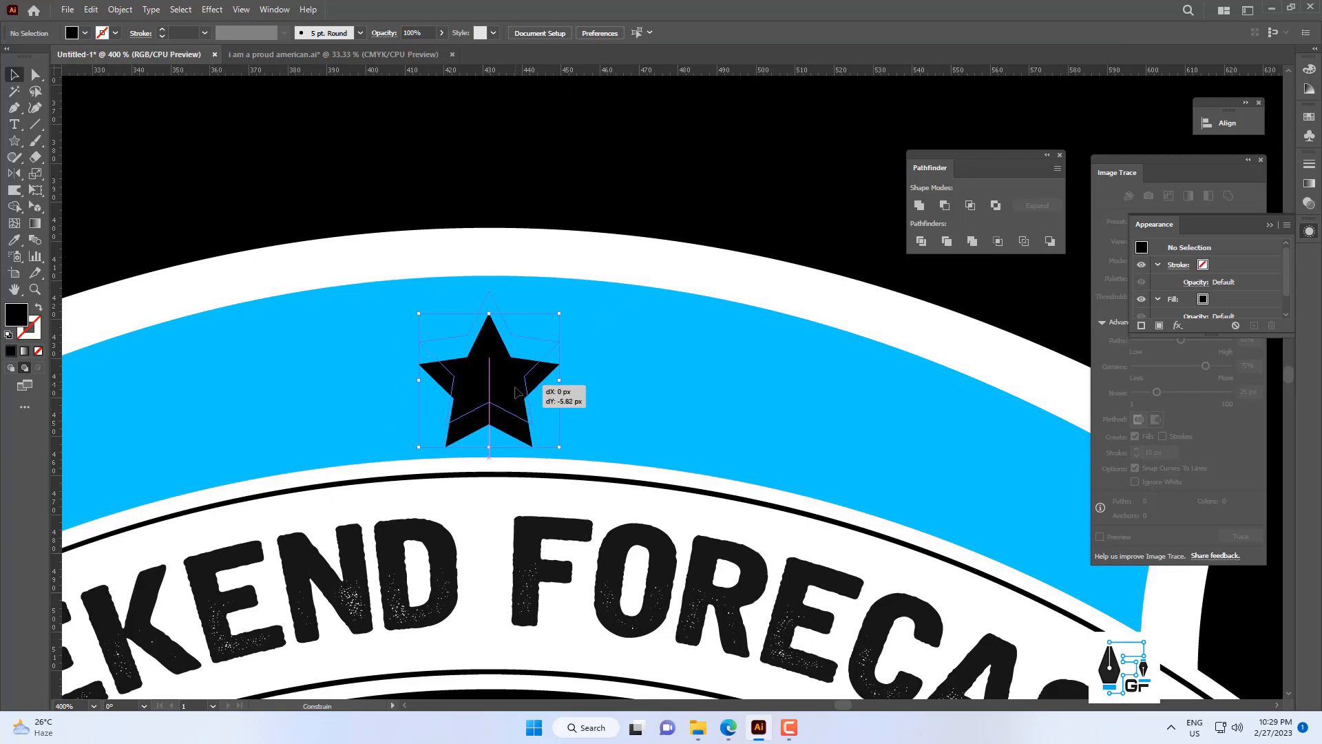
left_click_drag(514, 391, 379, 360)
scroll(511, 390, "down", 2)
scroll(373, 341, "up", 2)
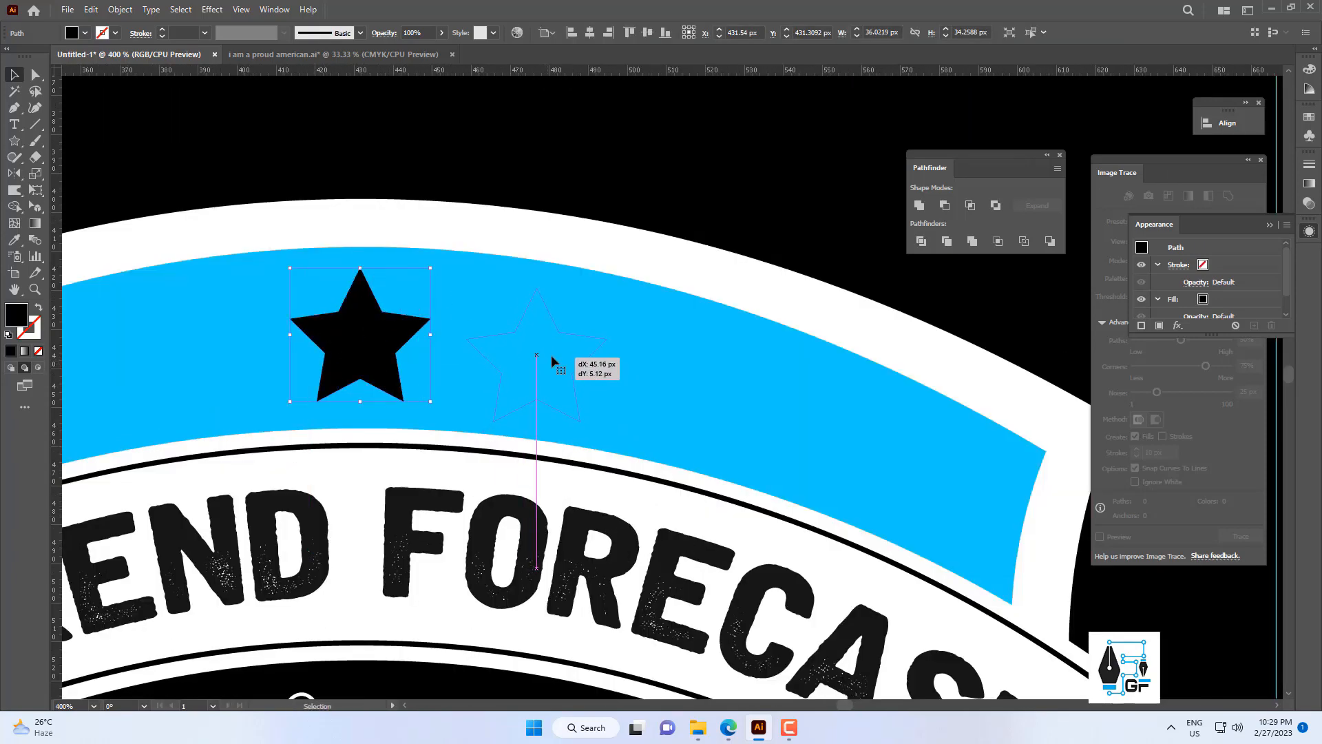
left_click_drag(552, 358, 552, 358)
left_click_drag(636, 380, 511, 327)
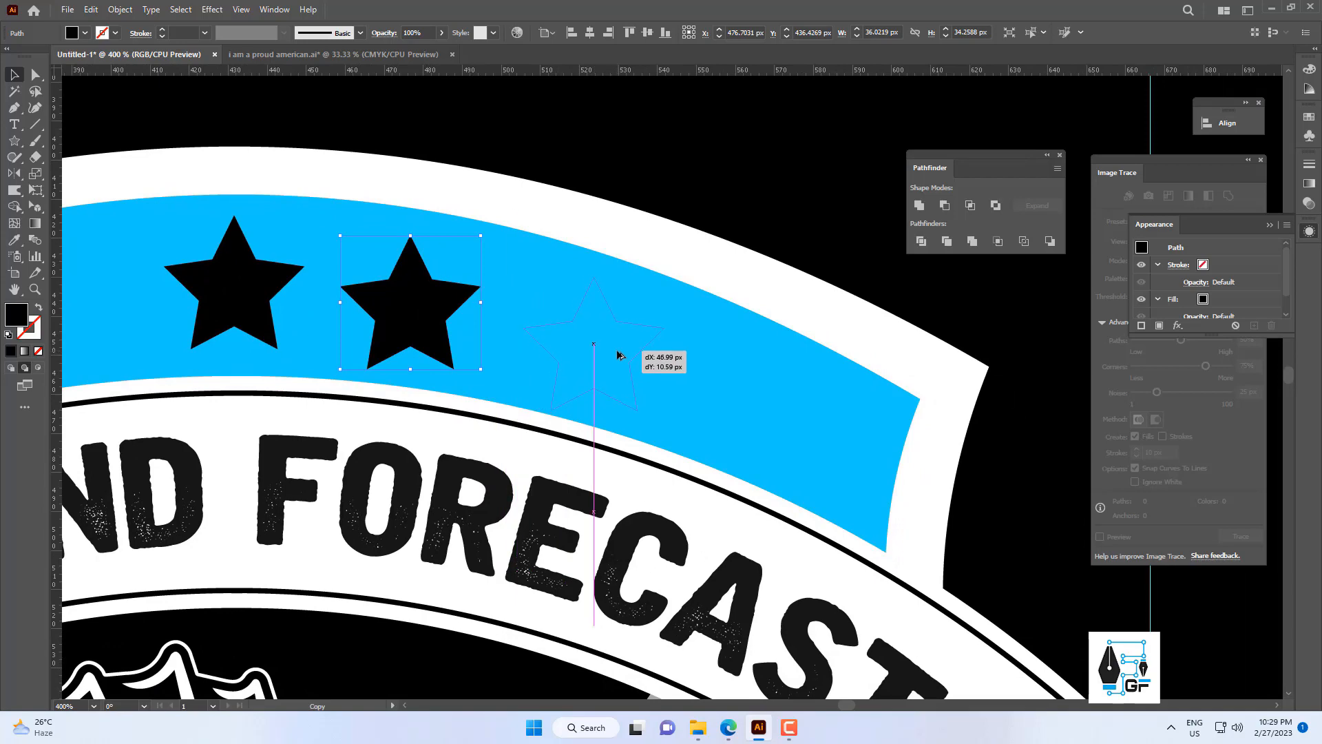
left_click_drag(618, 355, 617, 355)
left_click_drag(618, 355, 544, 295)
left_click_drag(695, 348, 694, 348)
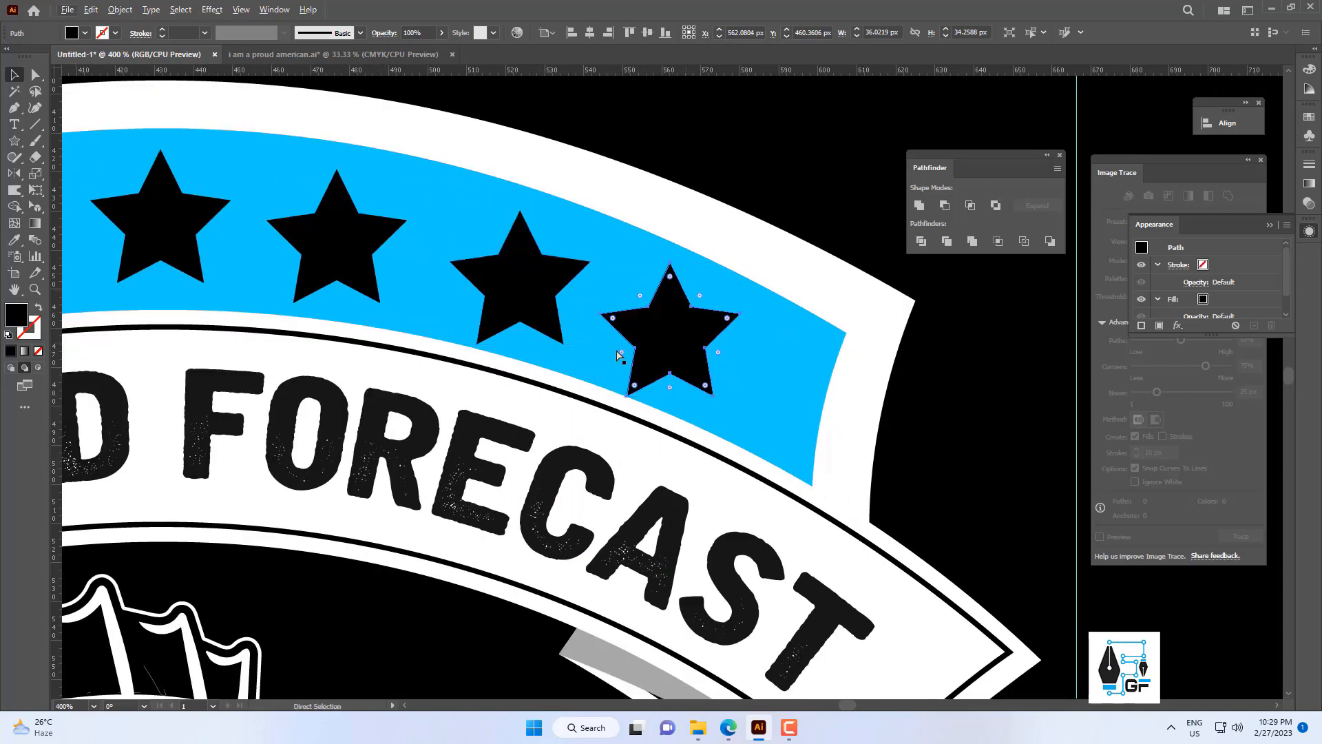
key("ctrl+z")
key("ctrl+z")
scroll(591, 320, "down", 3)
key("ctrl+z")
Scale the centre star down proportionally to about 31 by 30 px.
scroll(446, 295, "up", 2)
left_click_drag(446, 296, 474, 312)
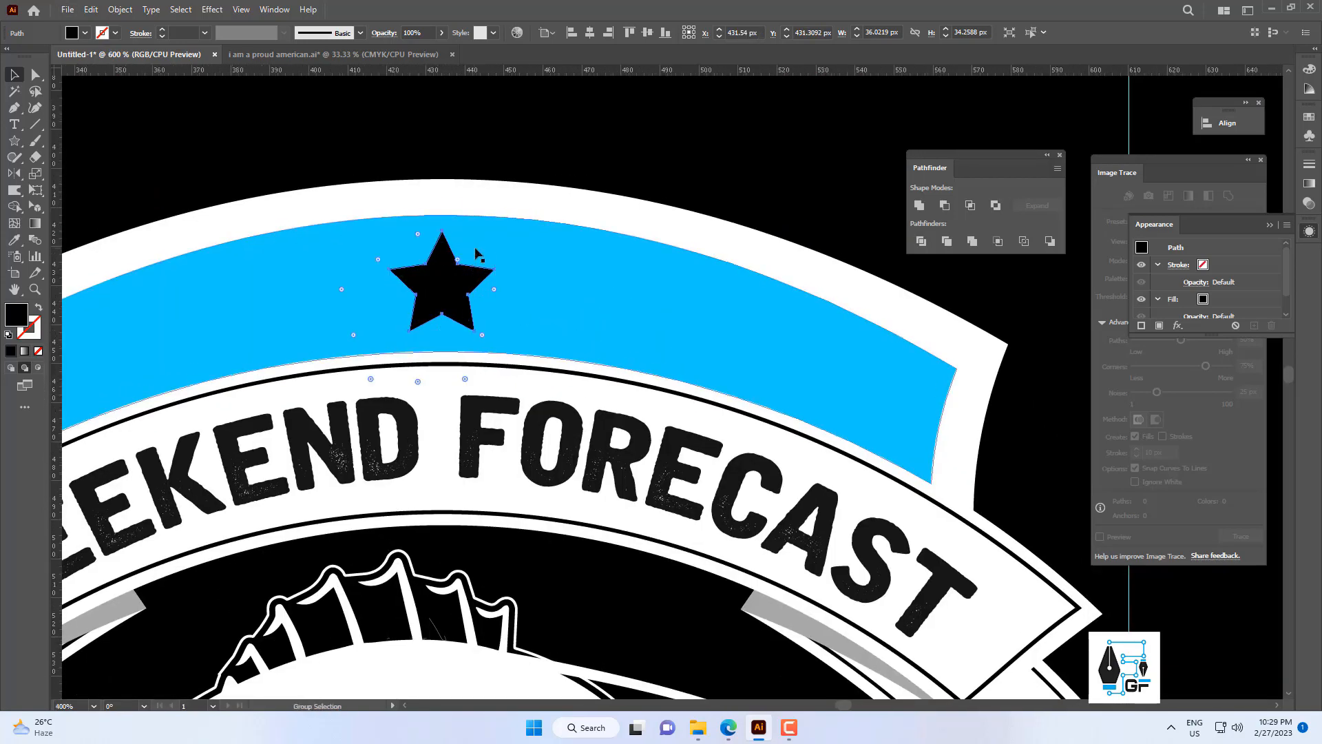
scroll(471, 252, "up", 2)
left_click_drag(518, 212, 511, 232)
scroll(514, 239, "down", 4)
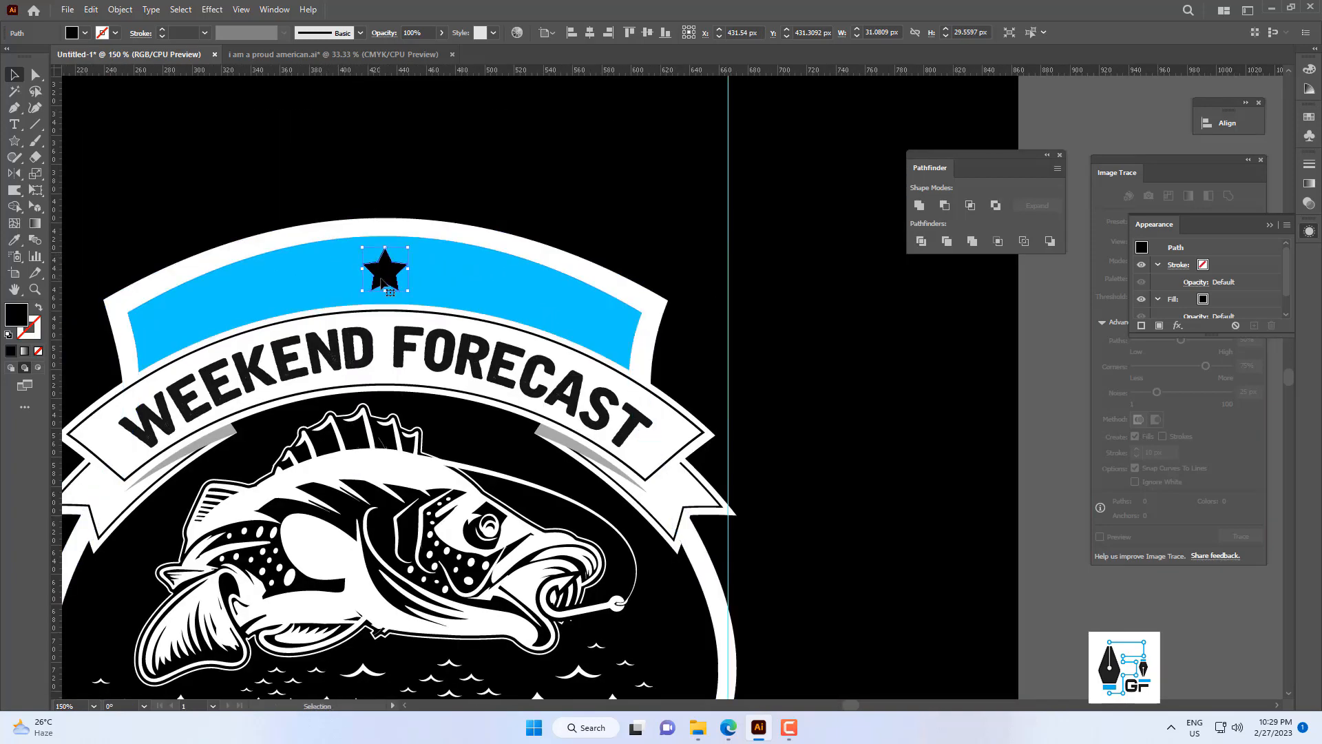
Duplicate the star three times along the curve of the blue band's right half, evenly spaced.
left_click_drag(449, 285, 449, 285)
scroll(448, 283, "up", 2)
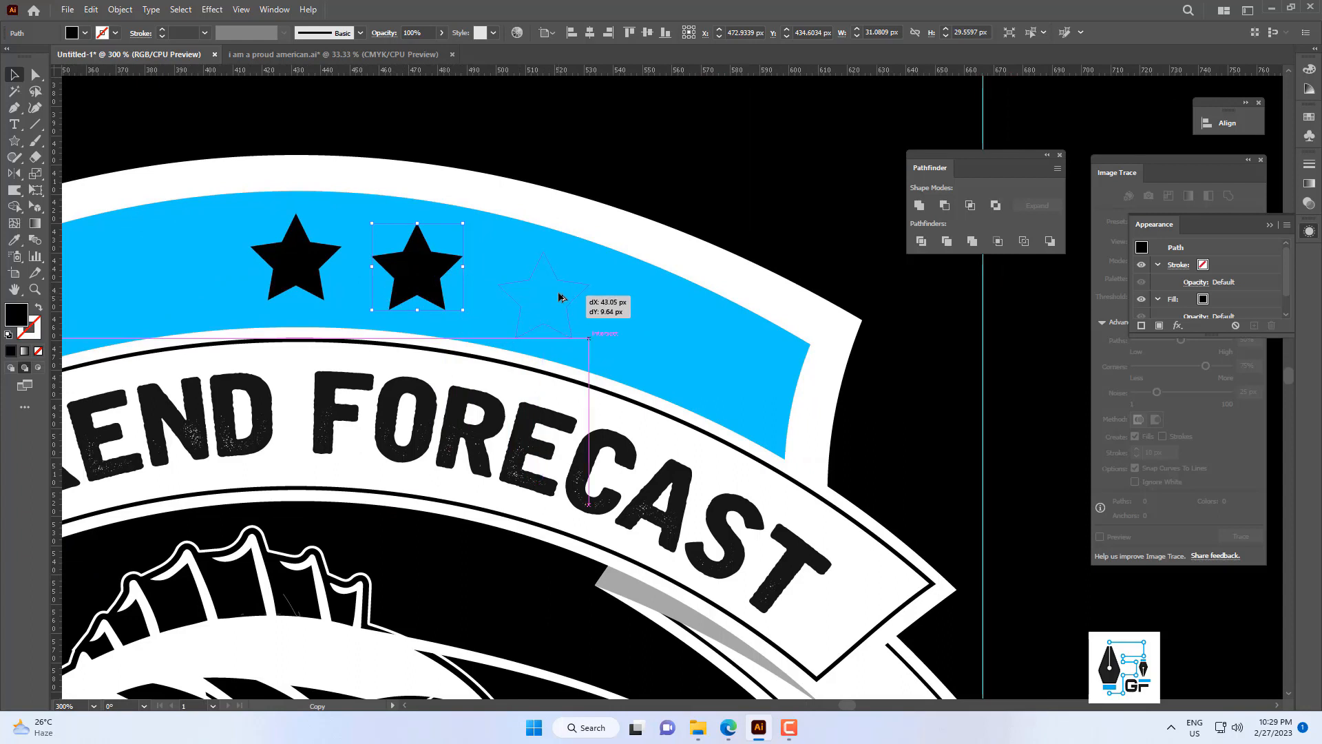
left_click_drag(560, 297, 559, 298)
left_click_drag(540, 302, 586, 320)
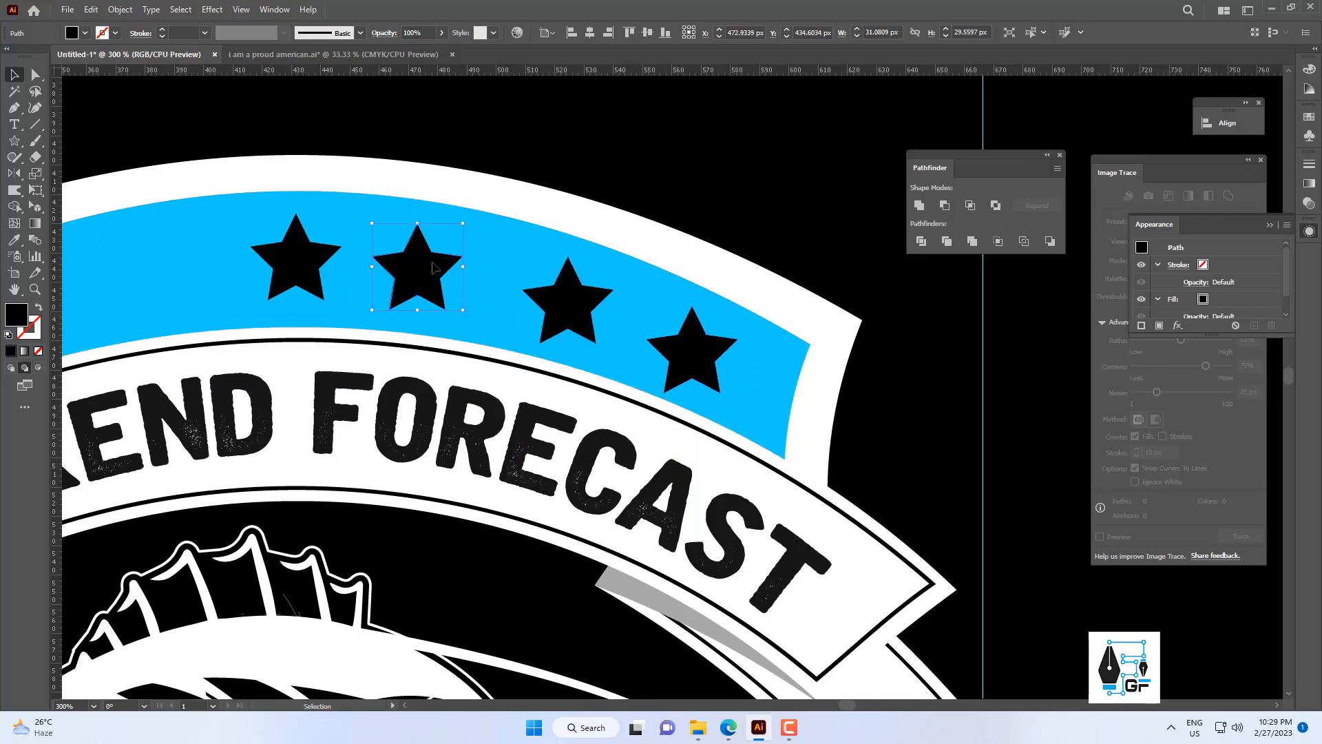
left_click(709, 199)
Group the three stars to the right of the centre star.
scroll(710, 199, "down", 4)
scroll(678, 223, "up", 3)
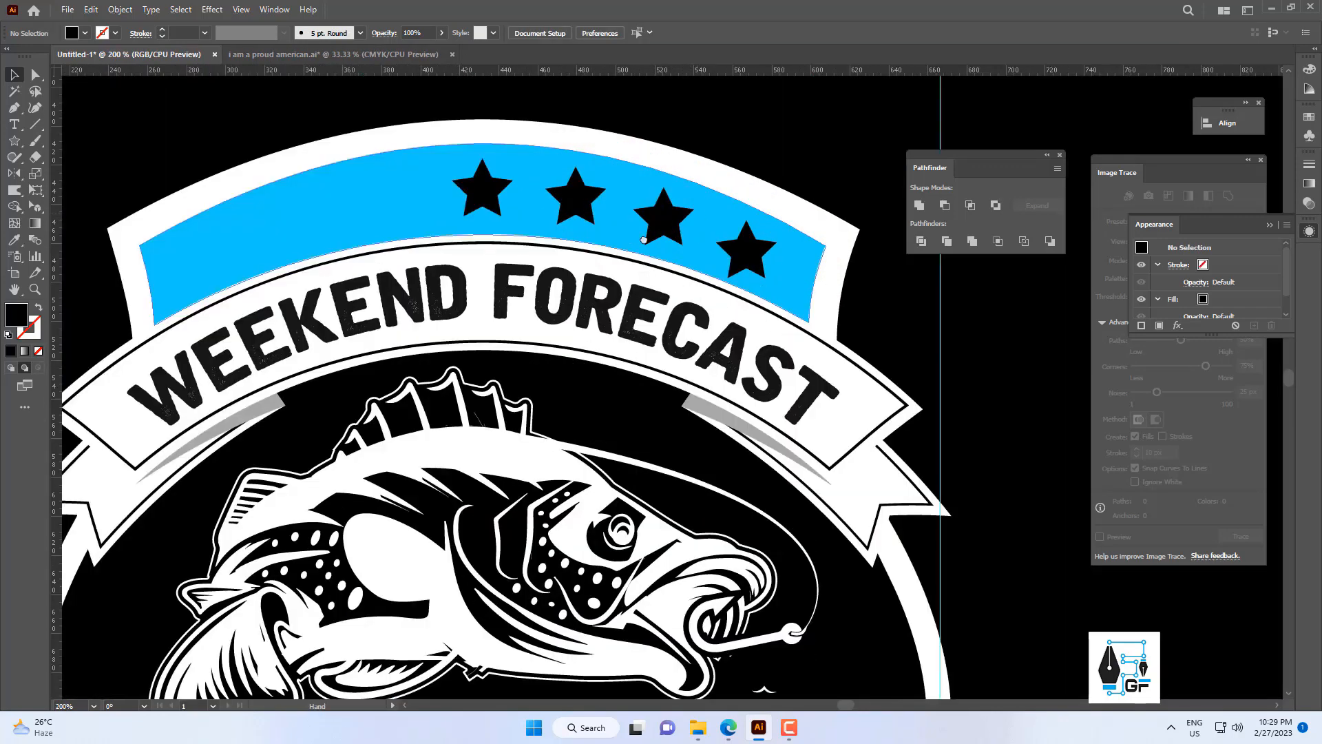
left_click_drag(772, 268, 620, 336)
scroll(620, 336, "up", 2)
scroll(622, 343, "up", 1)
scroll(706, 222, "down", 4)
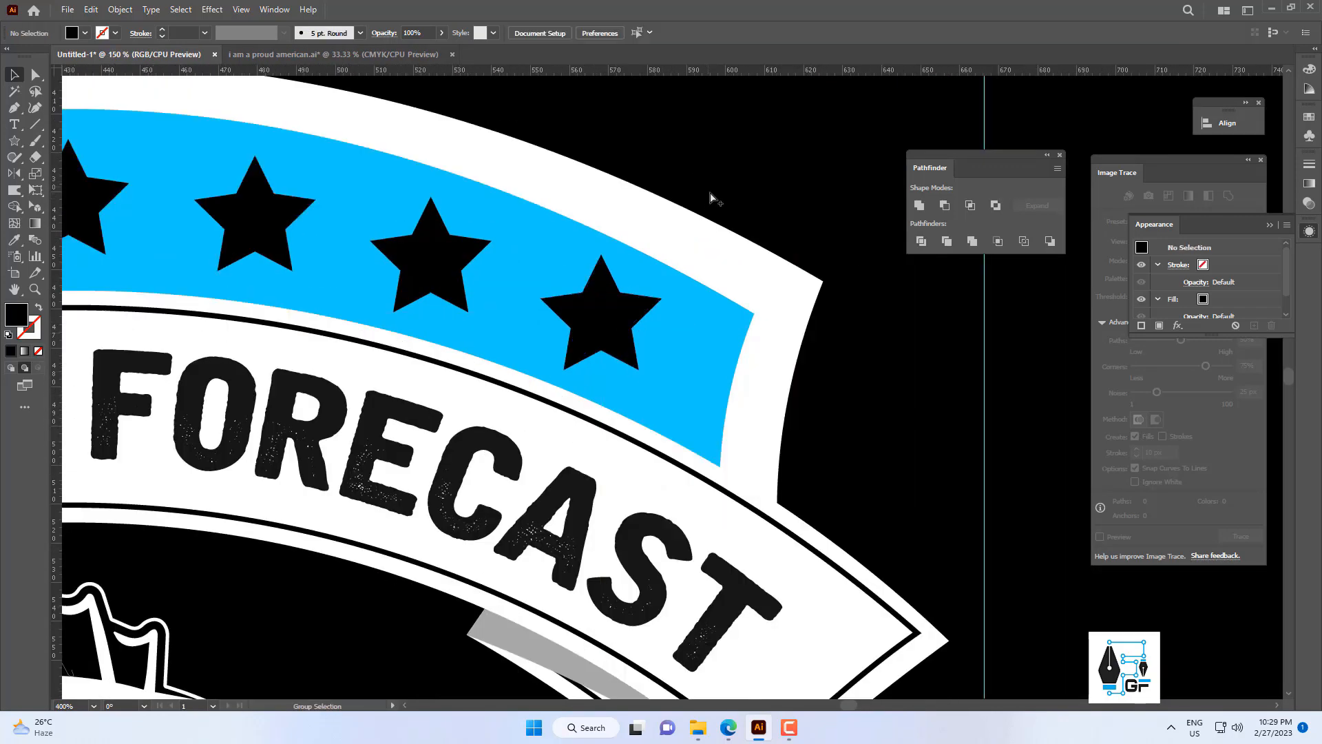
scroll(586, 243, "up", 5)
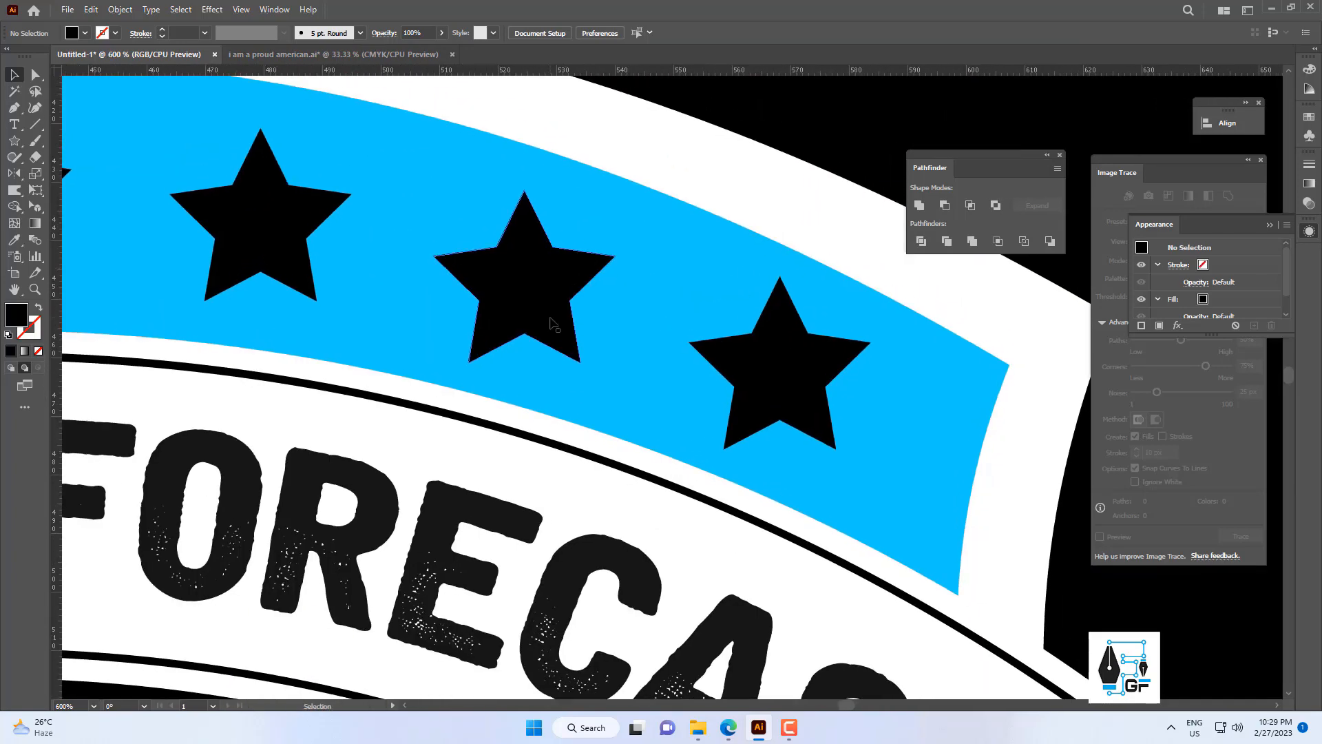
left_click_drag(553, 311, 554, 311)
scroll(564, 274, "down", 5)
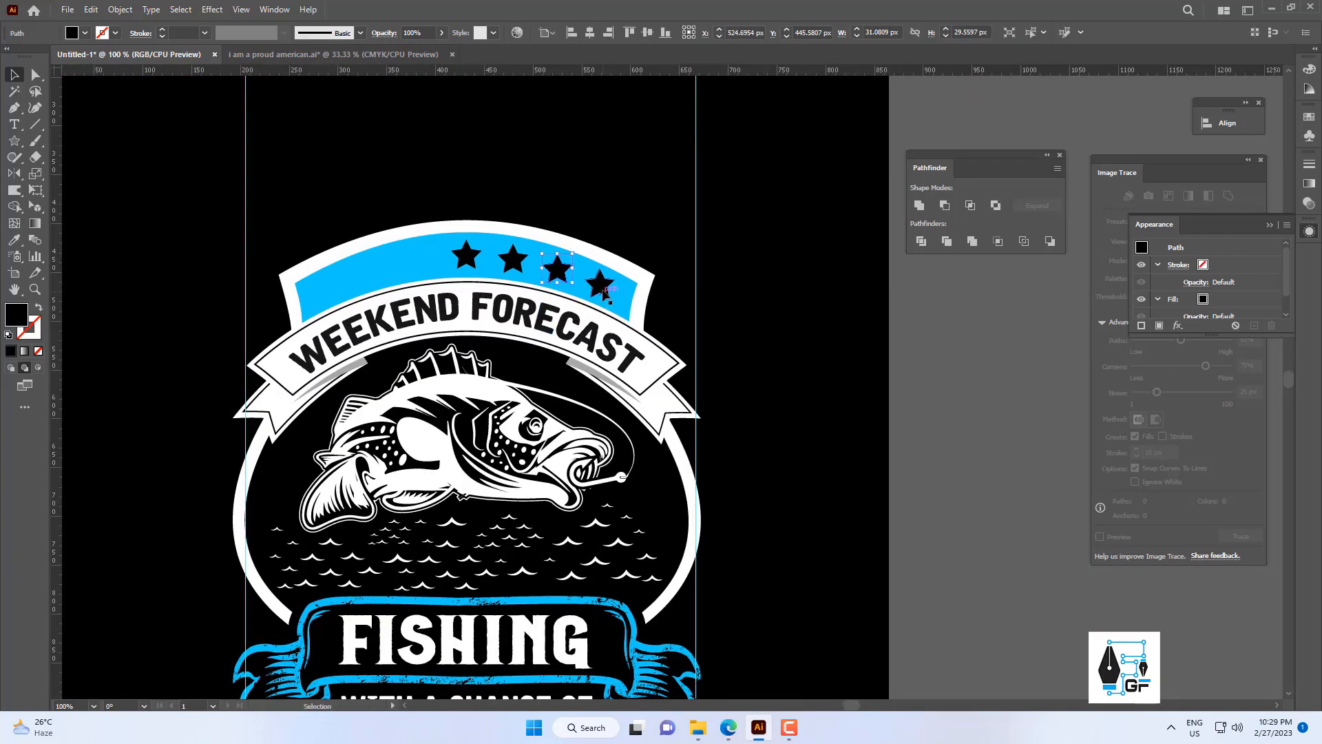
left_click(599, 284, "shift")
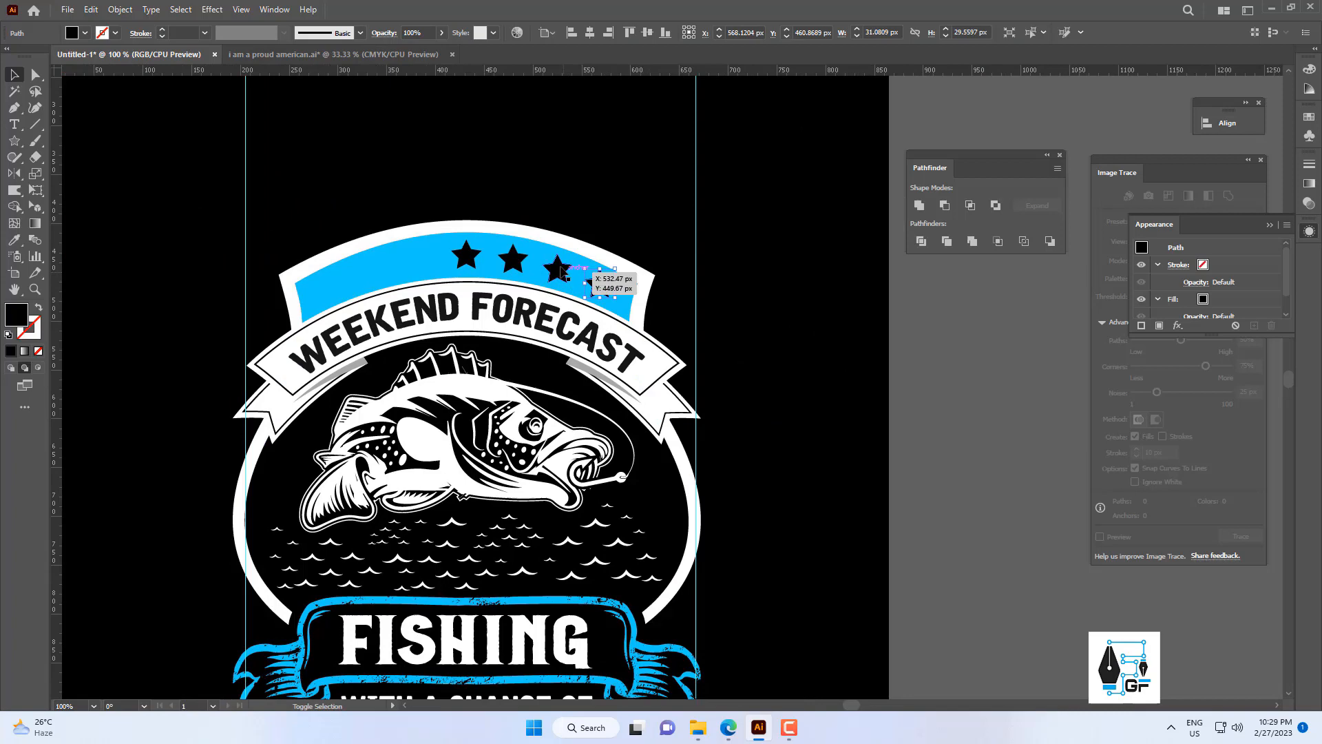
key("ctrl+g")
Reflect a copy of the three-star group across the vertical axis and move it horizontally onto the band's left half.
right_click(513, 262)
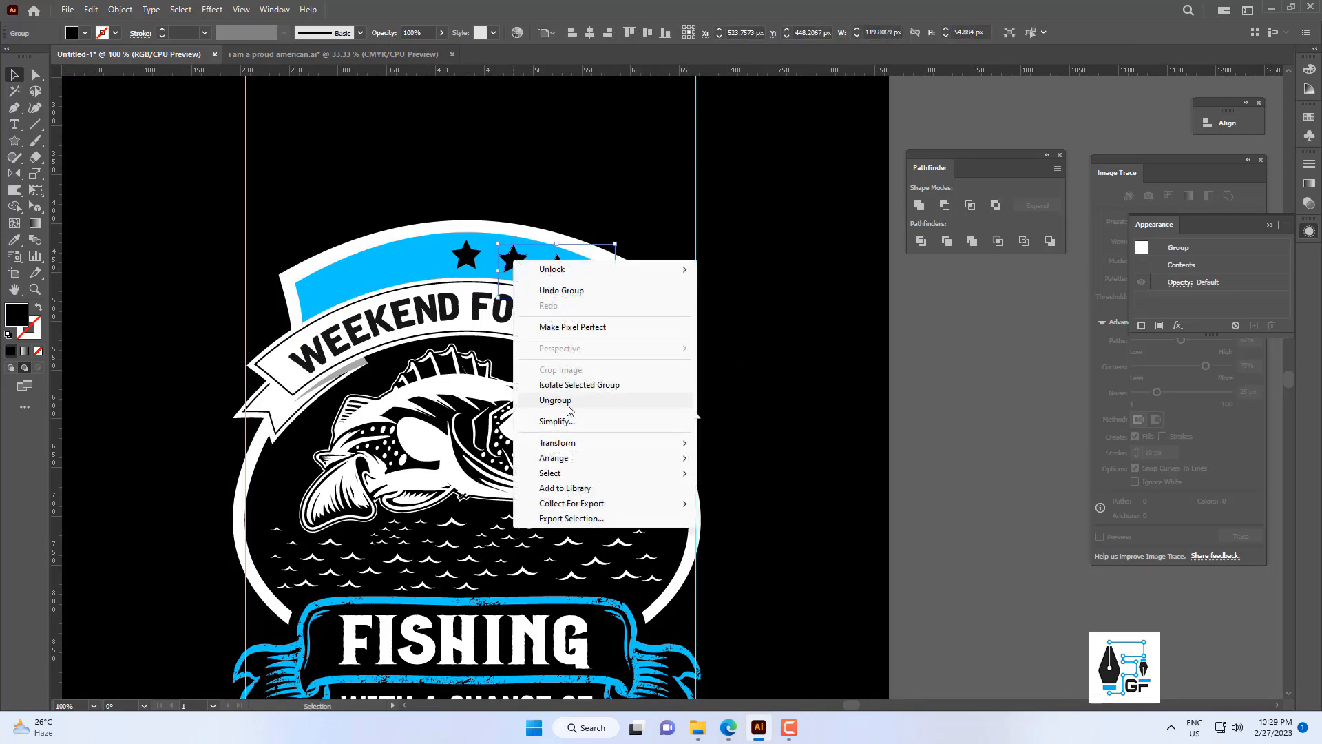
mouse_move(569, 444)
left_click(723, 493)
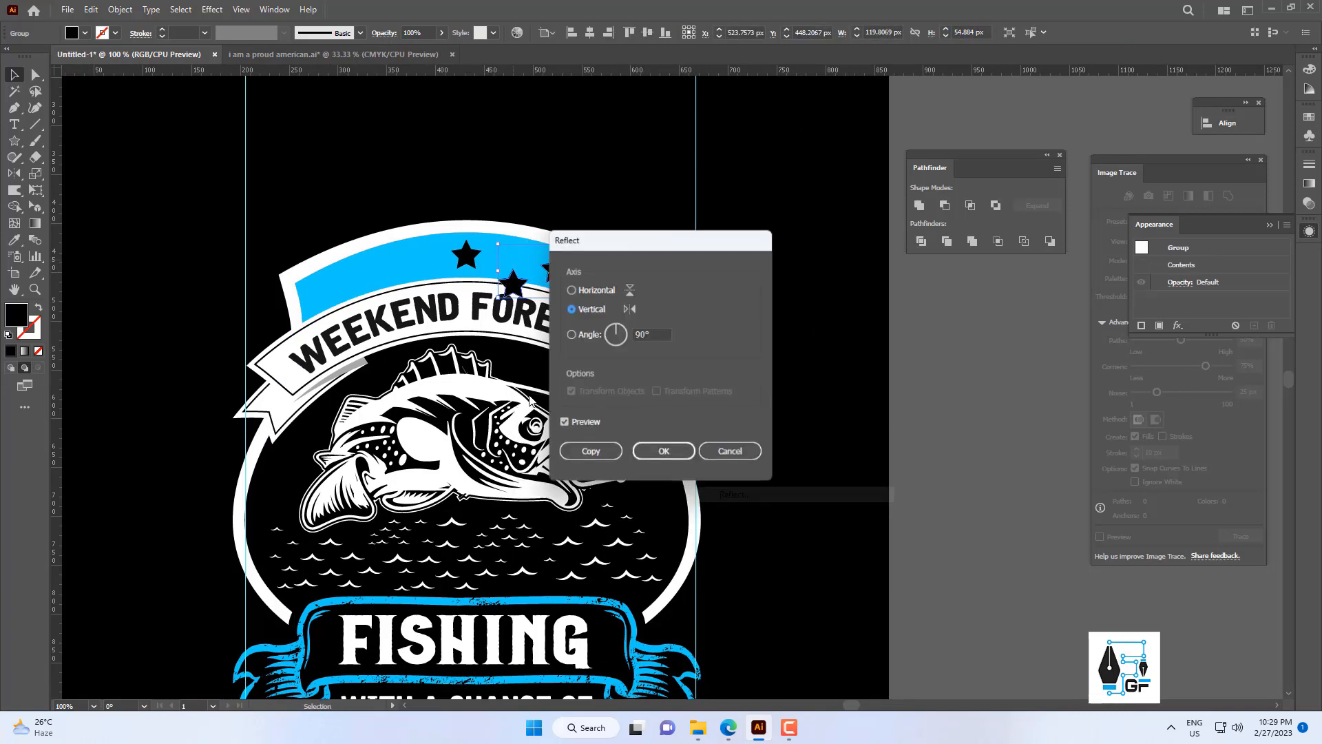
left_click(593, 449)
left_click(633, 259)
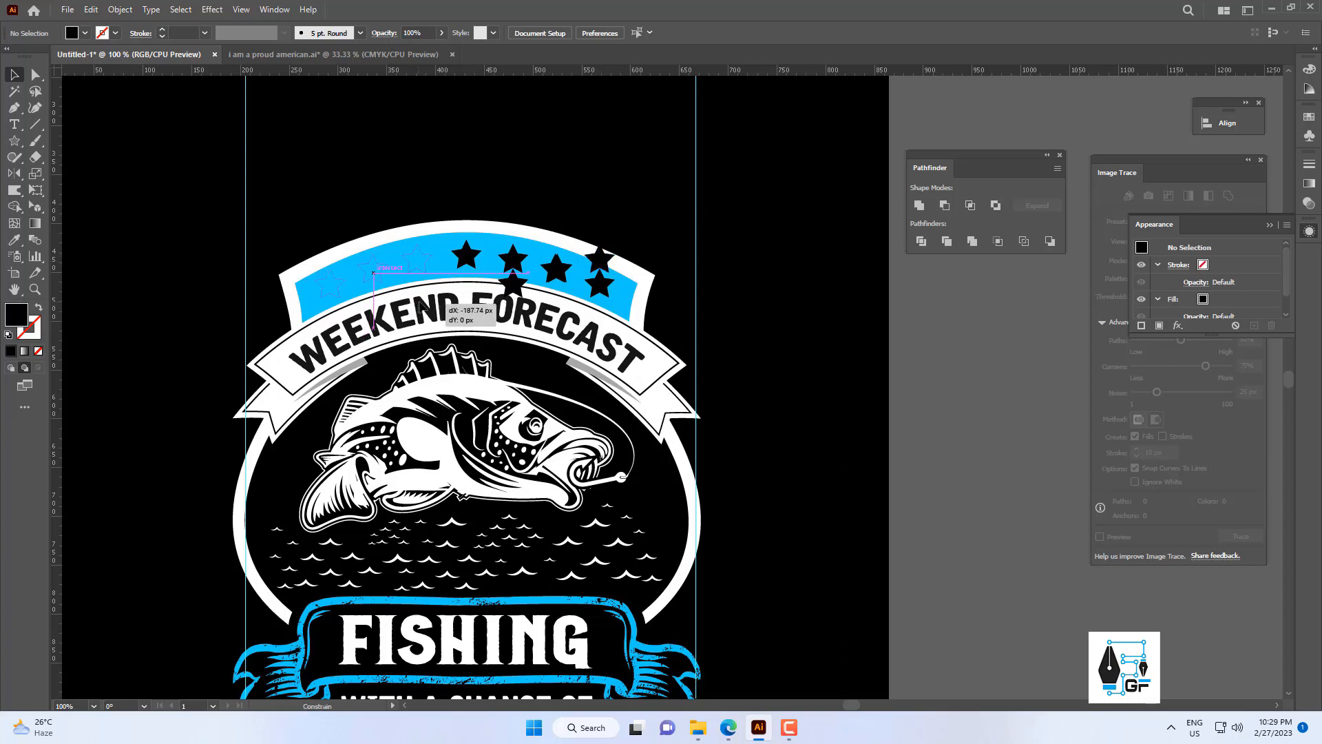
left_click_drag(431, 312, 431, 312)
Centre the two side star groups together horizontally on the blue arched band.
left_click(561, 275, "shift")
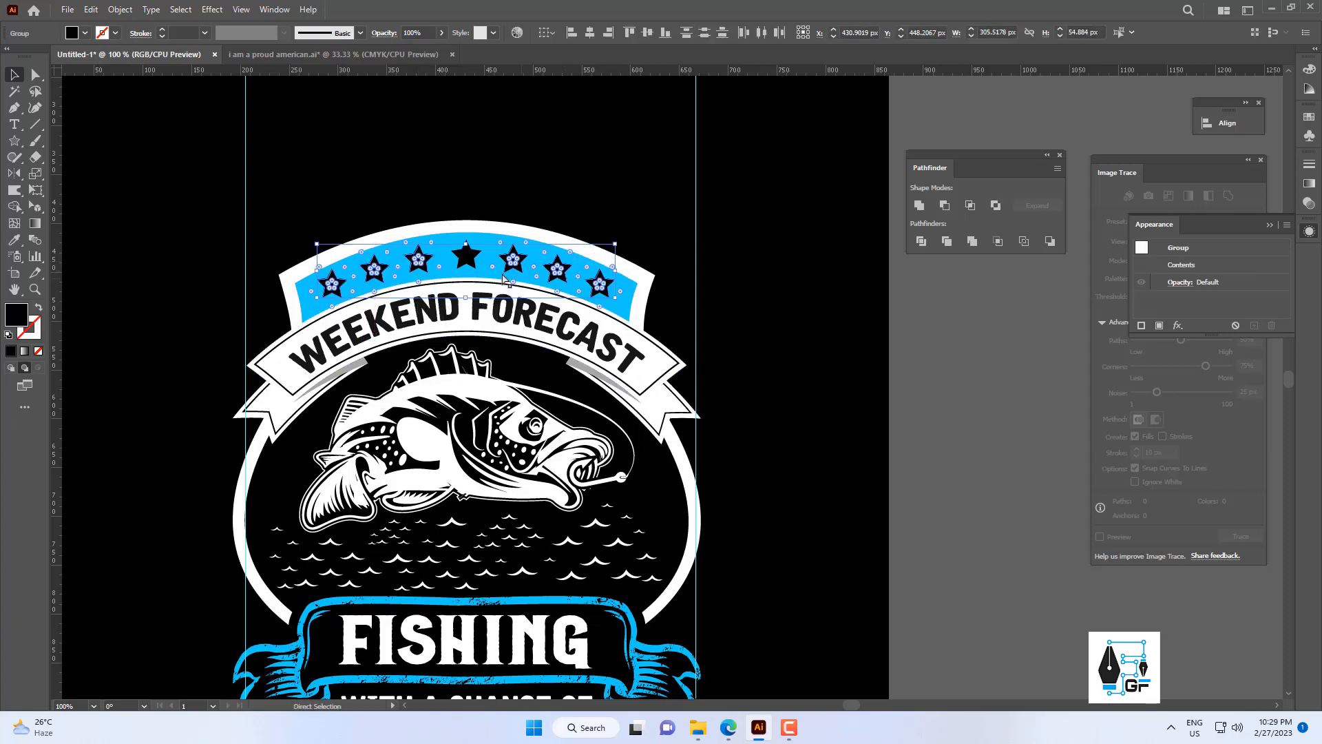
left_click(486, 247, "shift")
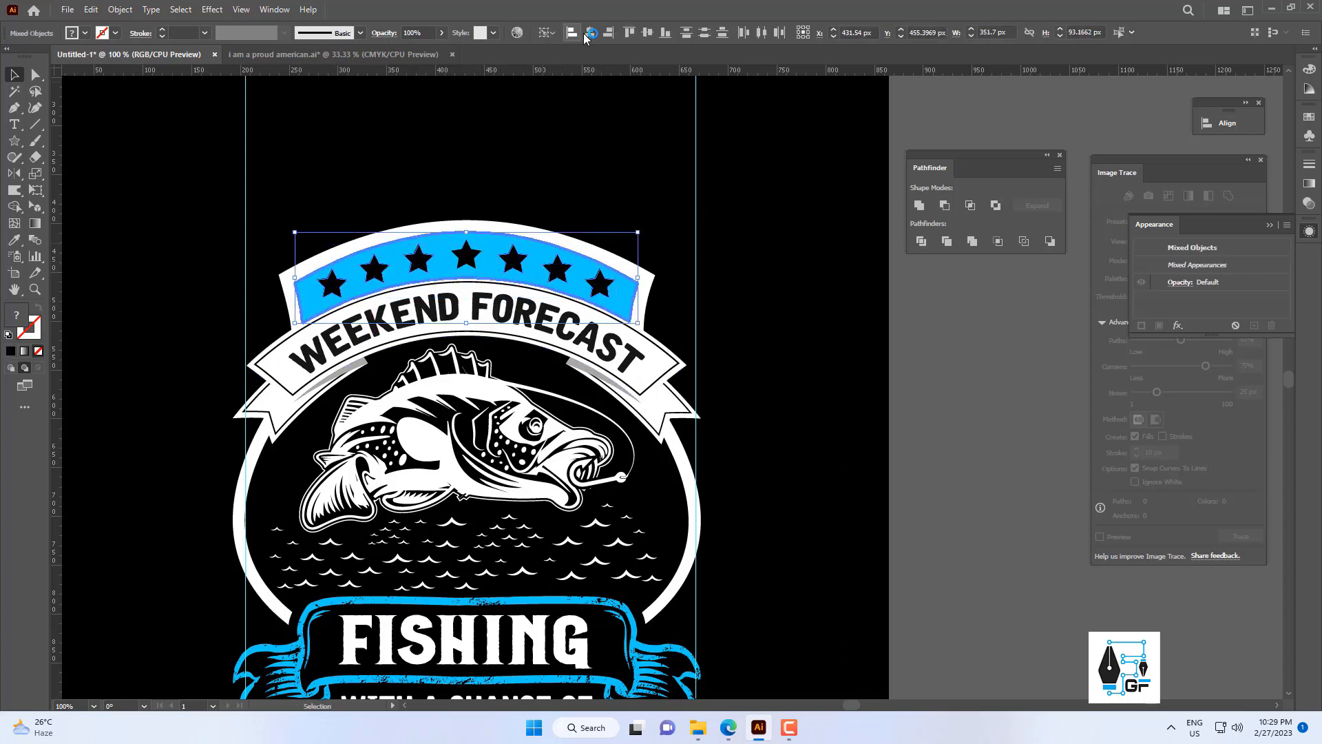
left_click(820, 284)
Ungroup the DRIKING lettering and its two wine glasses.
scroll(819, 286, "down", 3)
left_click_drag(817, 297, 644, 243)
scroll(635, 286, "up", 1)
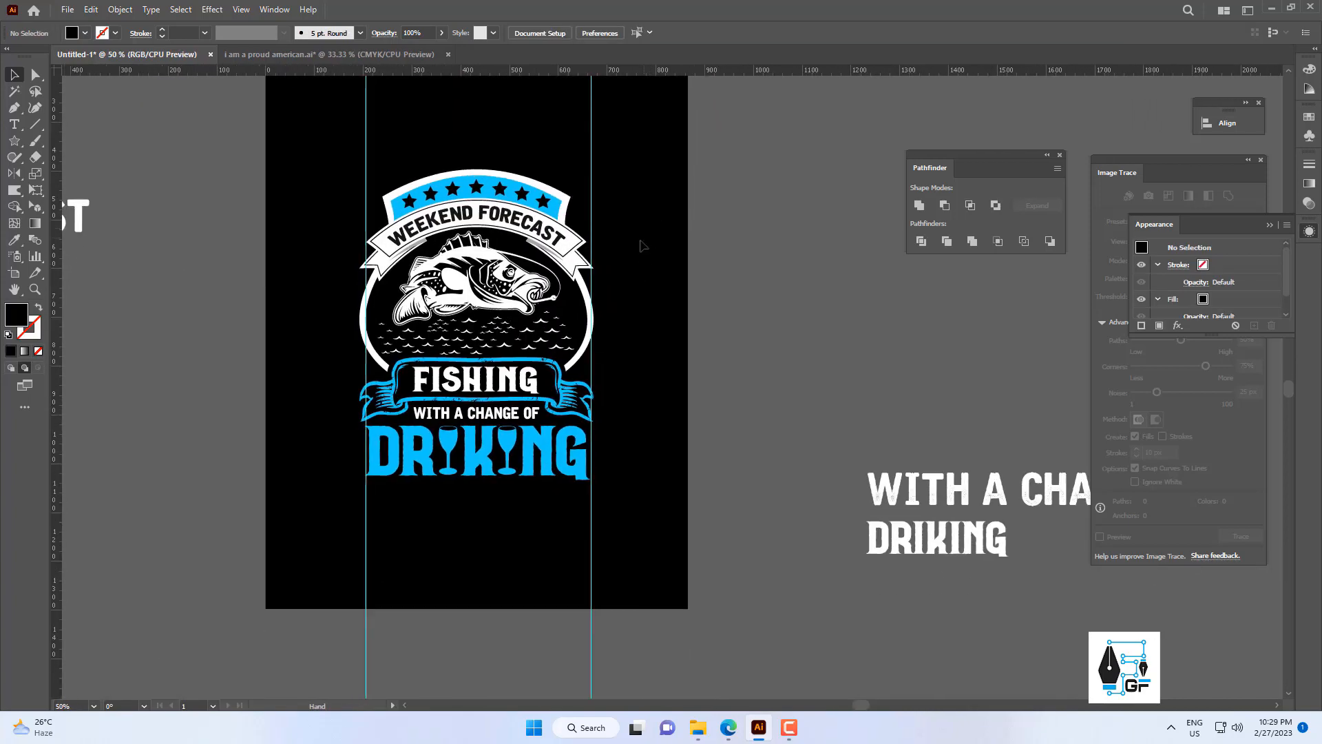
scroll(644, 245, "down", 1)
left_click_drag(587, 363, 585, 370)
scroll(584, 370, "up", 2)
left_click_drag(548, 446, 546, 444)
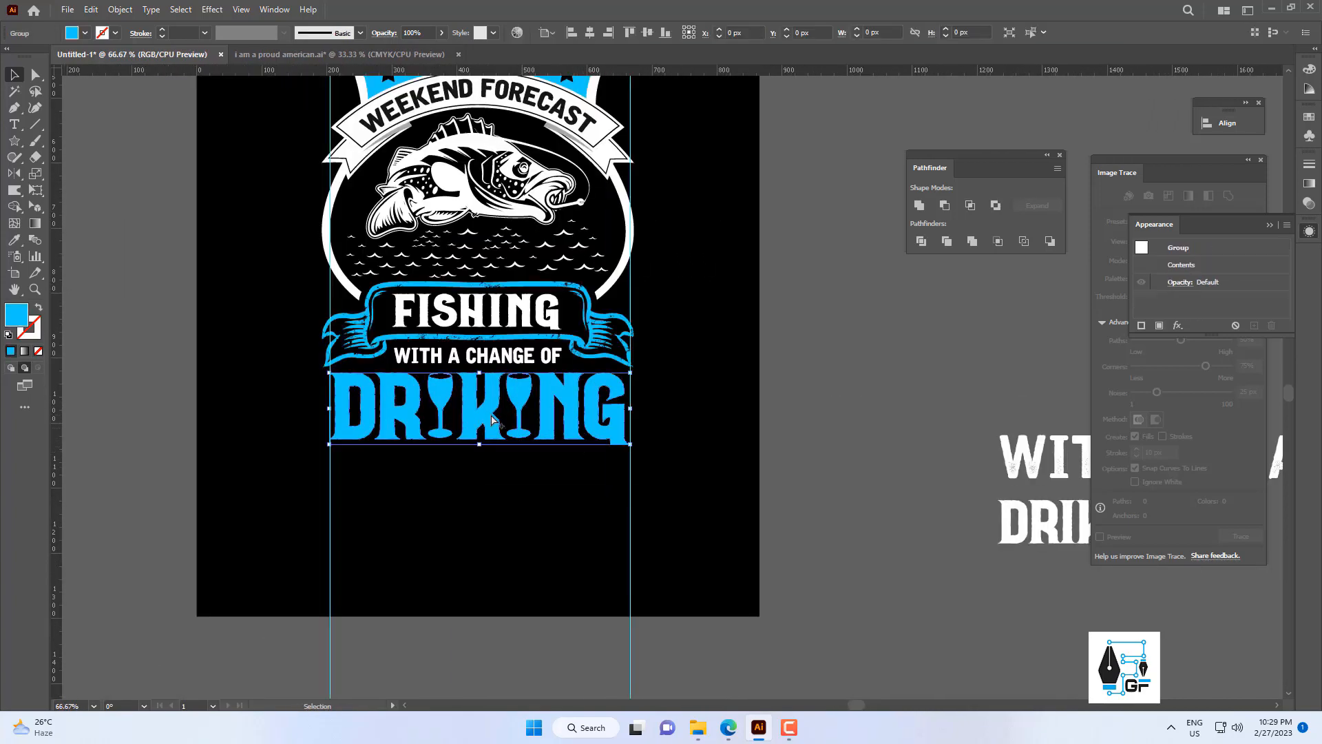
scroll(489, 413, "down", 2)
right_click(513, 412)
left_click(554, 551)
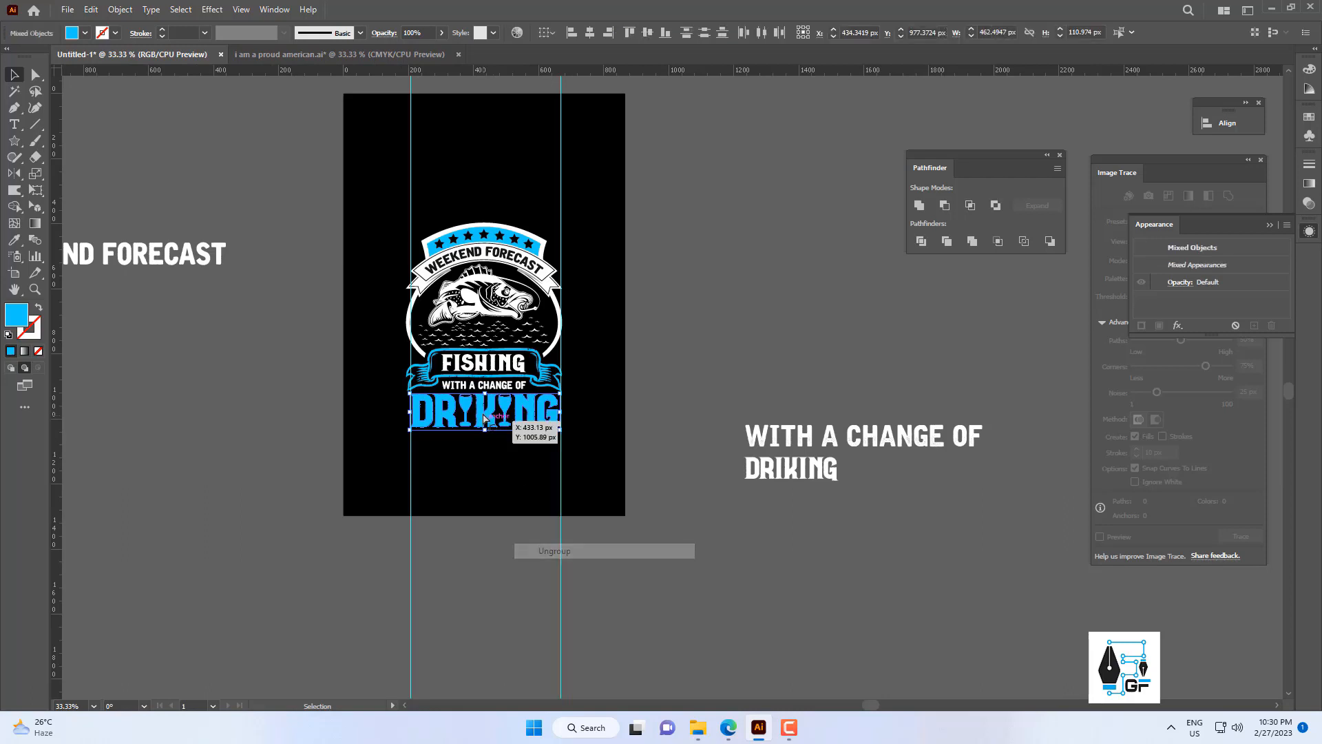
Select both wine glasses in DRIKING and recolour them white by sampling the white shield outline with the Eyedropper.
left_click(462, 466)
scroll(463, 466, "up", 2)
left_click(564, 420)
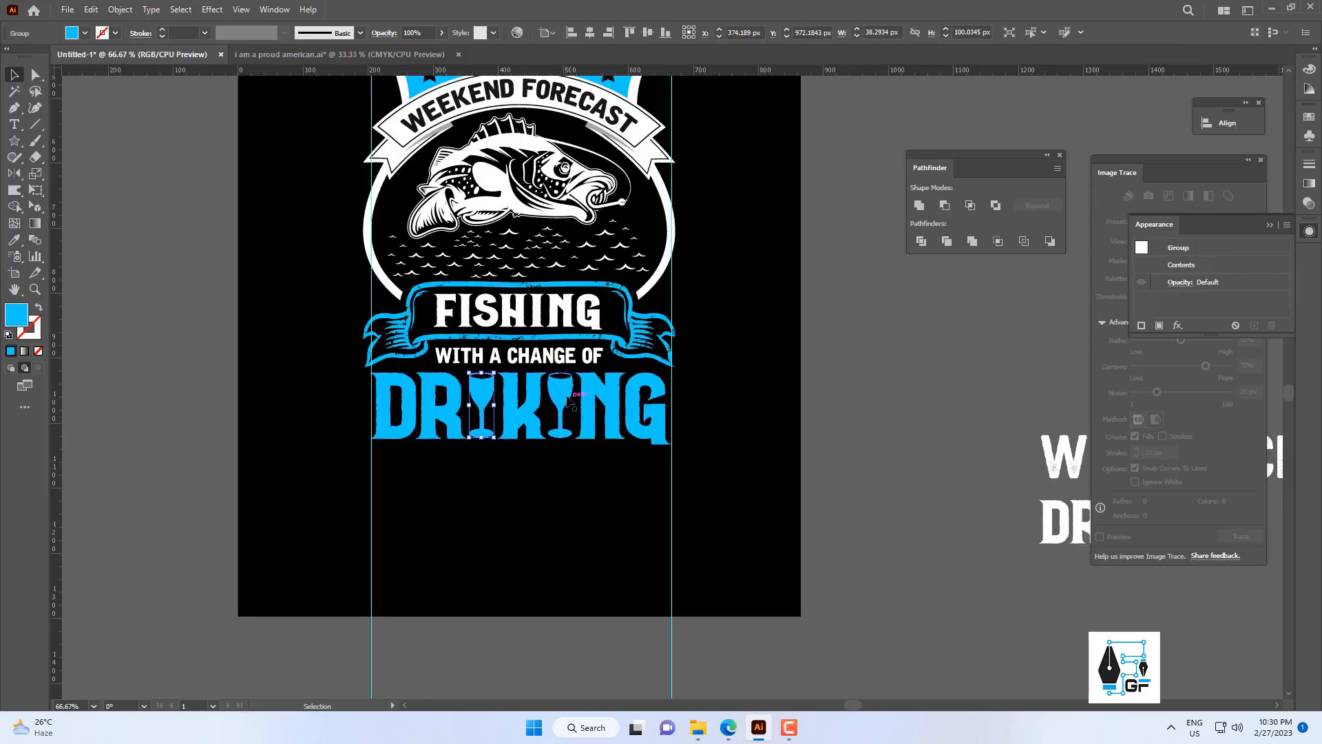
key("i")
left_click(667, 263)
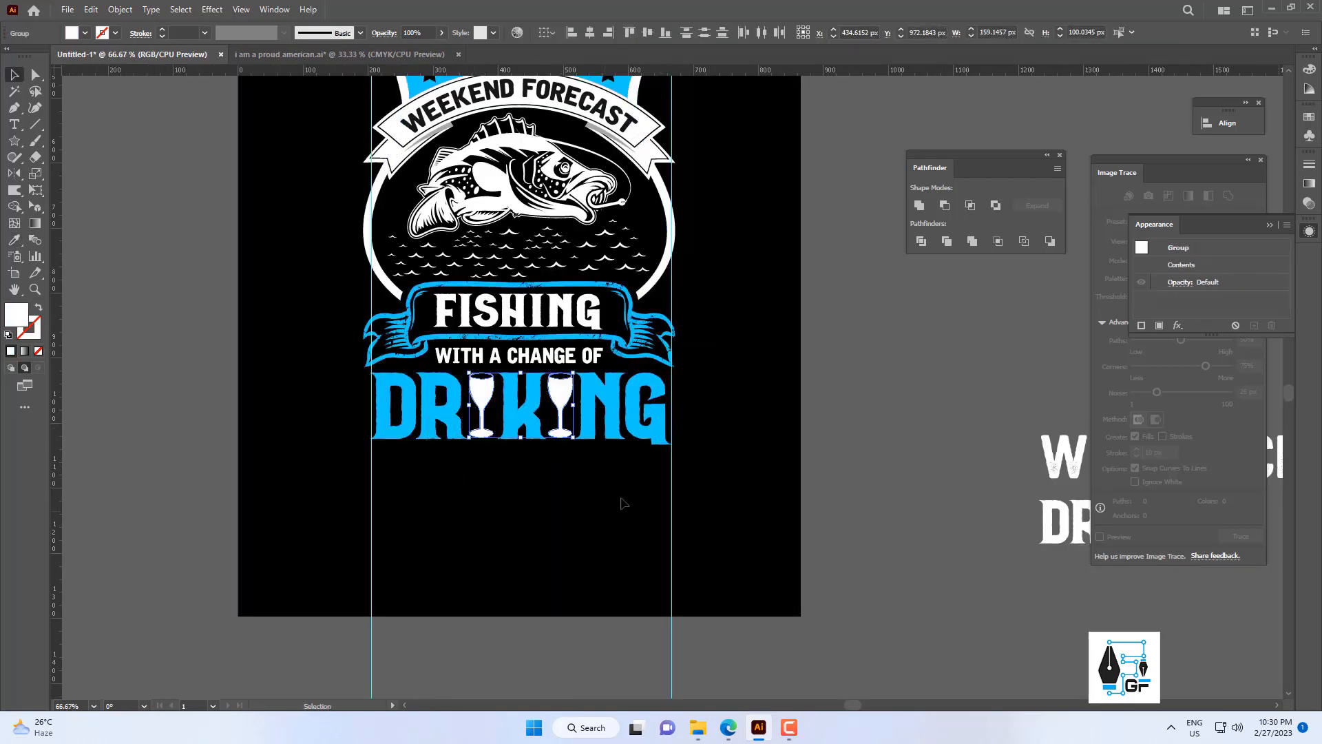
Group the two white wine glasses with the blue DRIKING letters.
key("v")
left_click_drag(629, 469, 416, 405)
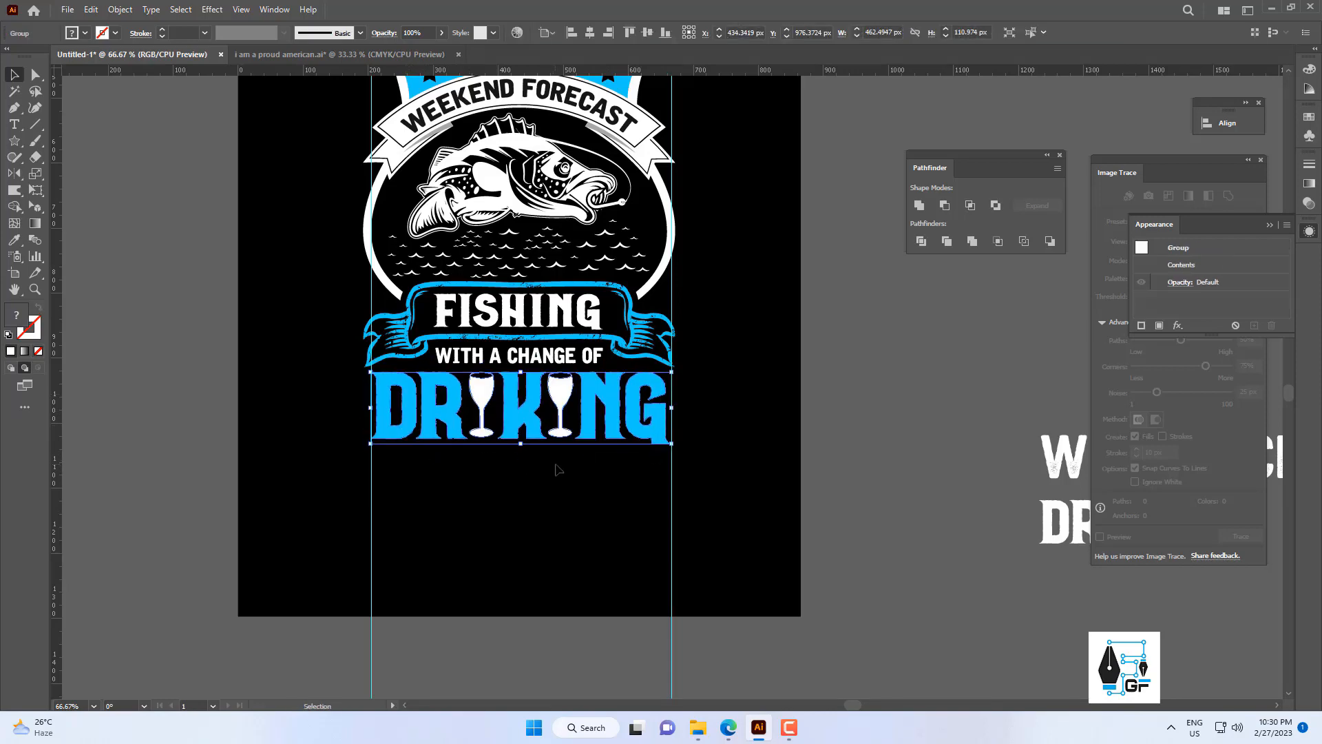
scroll(574, 458, "down", 4)
scroll(524, 386, "up", 5)
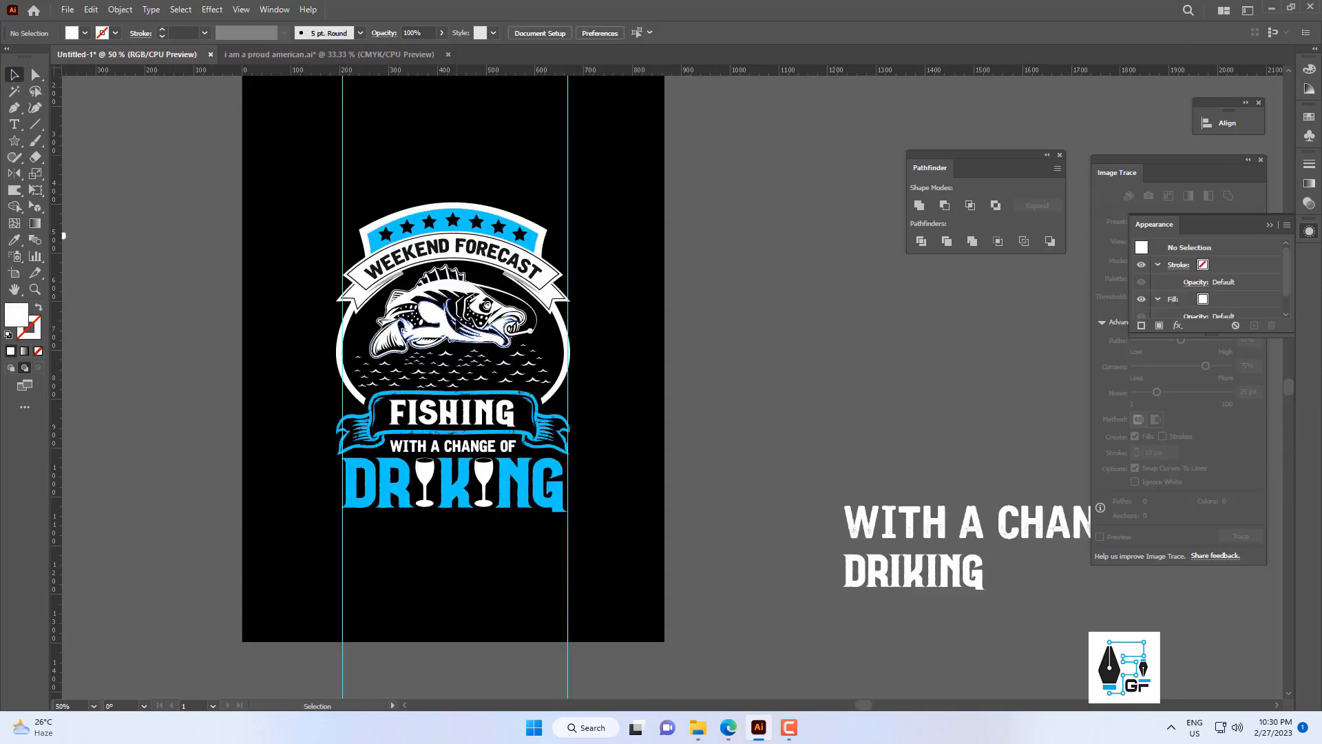
Delete the two vertical guides bordering the badge.
left_click(498, 340)
left_click(617, 333)
scroll(617, 333, "down", 2)
left_click_drag(622, 394, 590, 405)
left_click_drag(582, 487, 430, 516)
key("Delete")
scroll(578, 337, "up", 2)
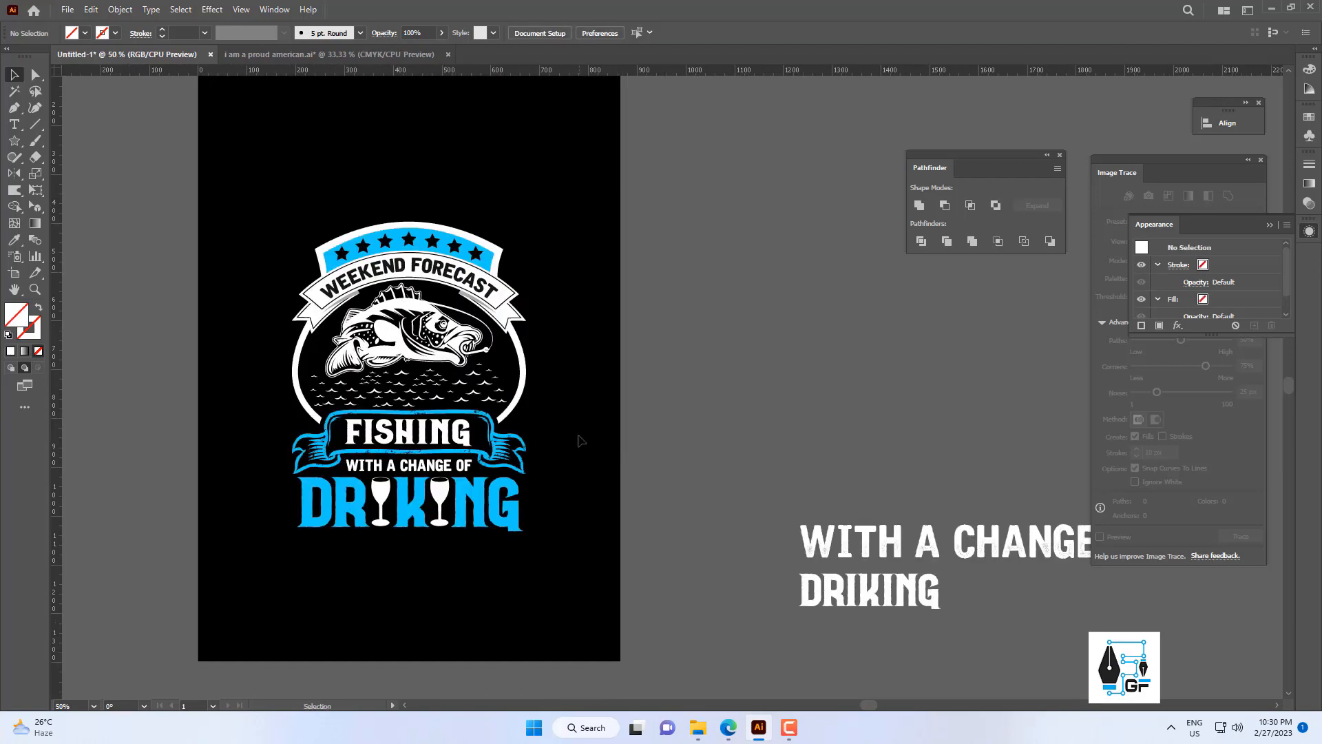
Scale the FISHING ribbon and the text lines beneath it together to about 467 px wide, and nudge them upward.
left_click_drag(360, 549, 324, 441)
scroll(530, 467, "up", 1)
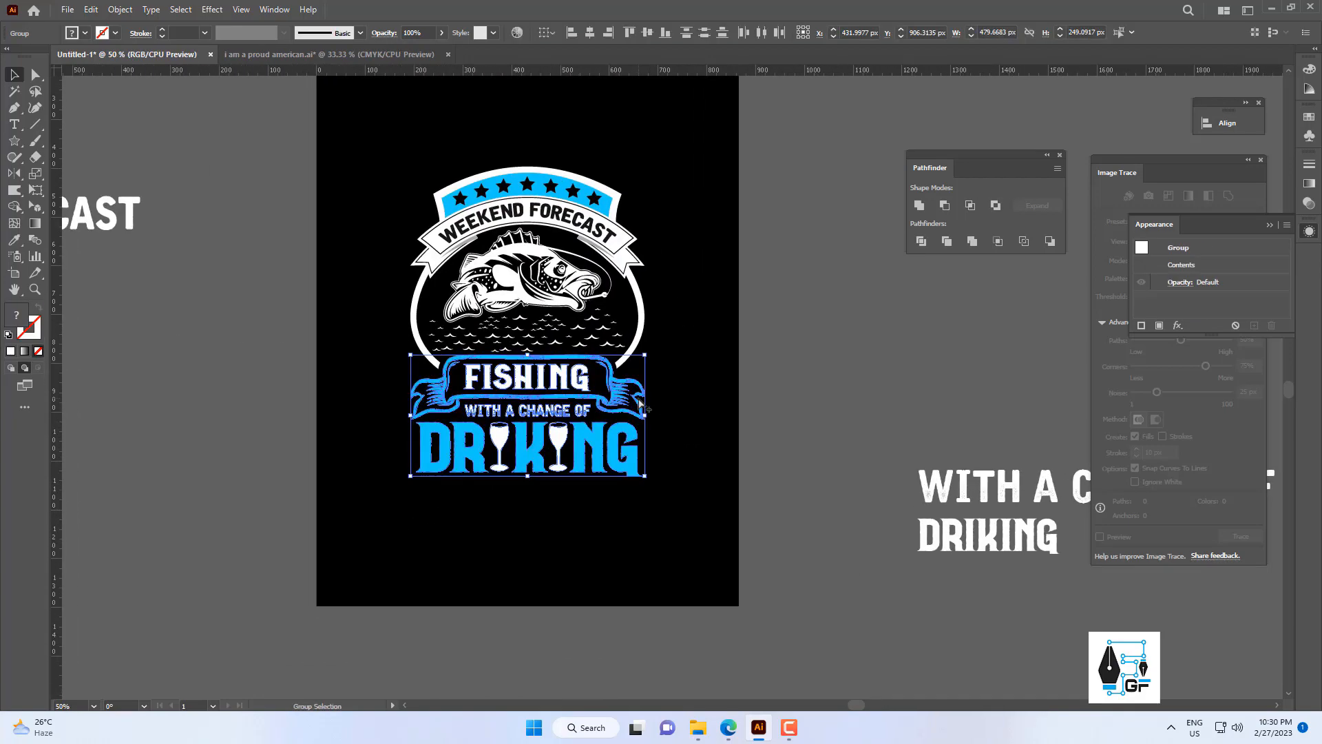
left_click_drag(646, 421, 634, 423)
key("Up")
key("Up")
key("Down")
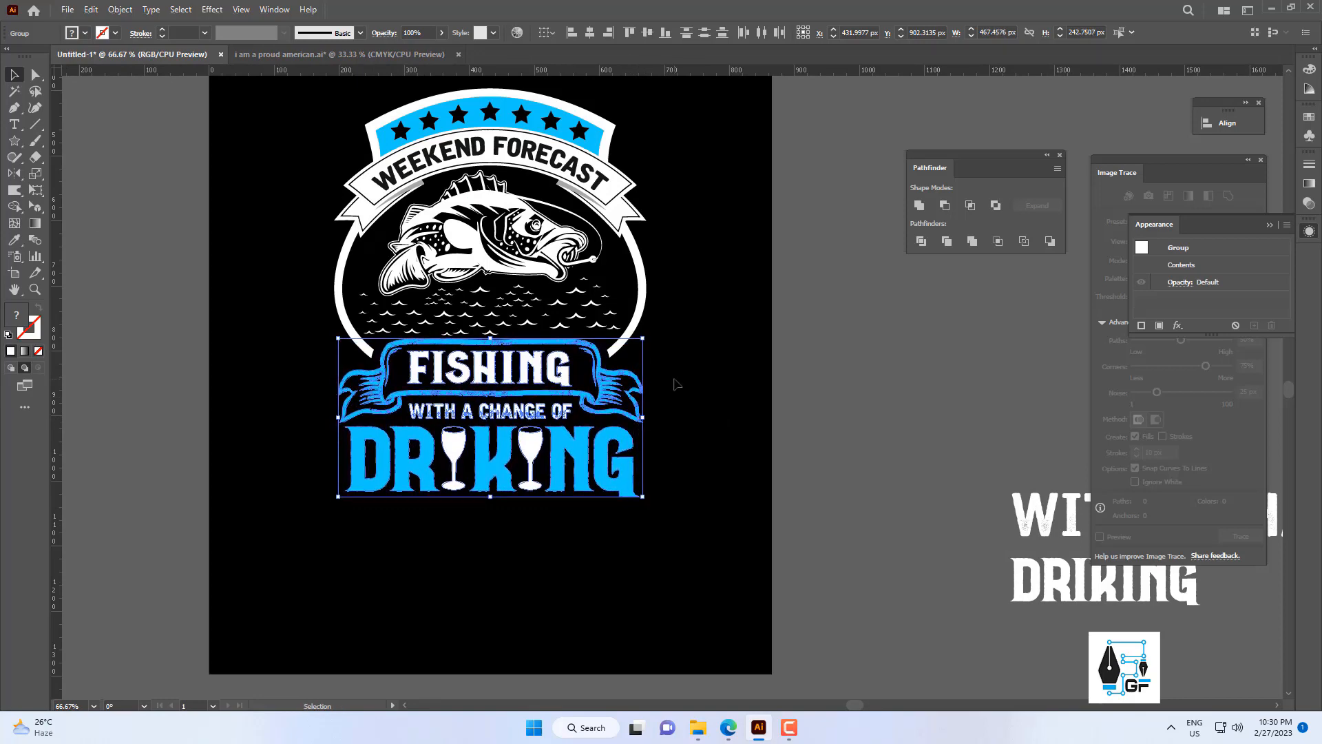
left_click(674, 377)
scroll(613, 350, "down", 4)
scroll(614, 348, "up", 2)
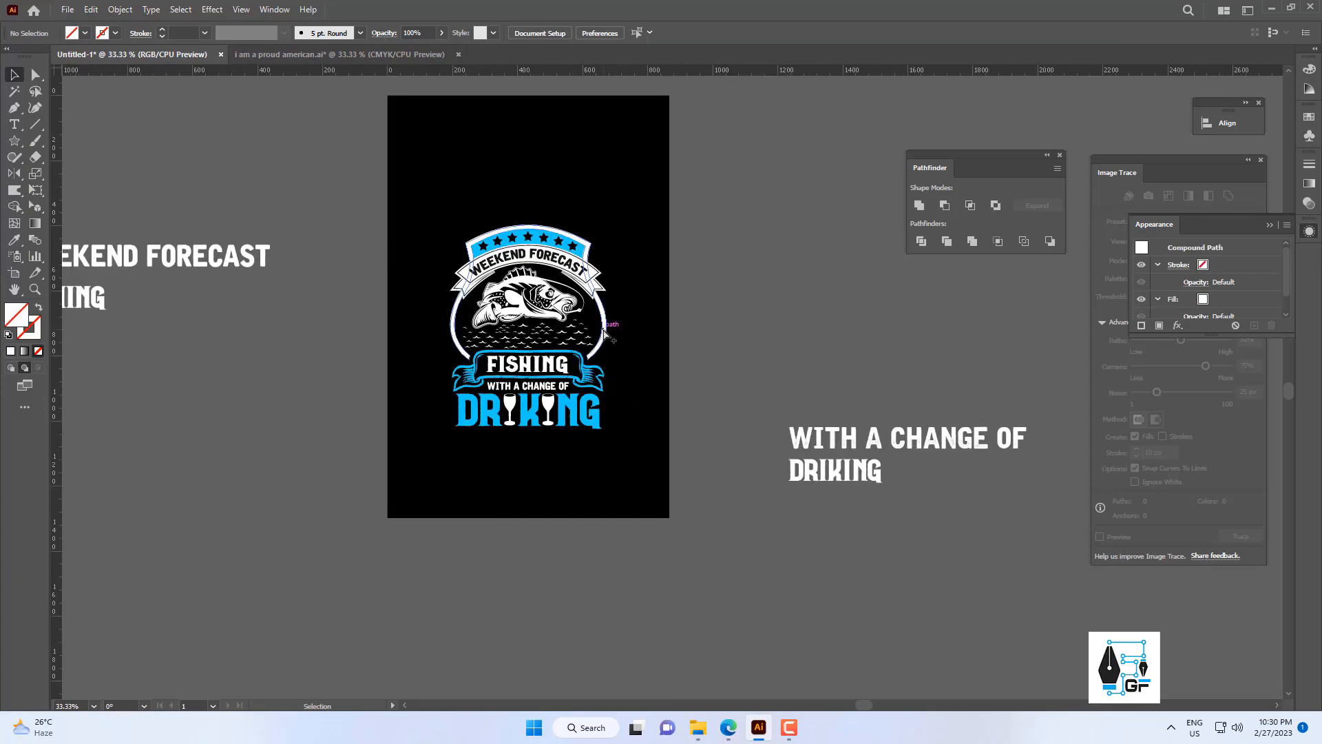
left_click(604, 333)
scroll(605, 333, "up", 1)
left_click(667, 298)
scroll(619, 303, "down", 3)
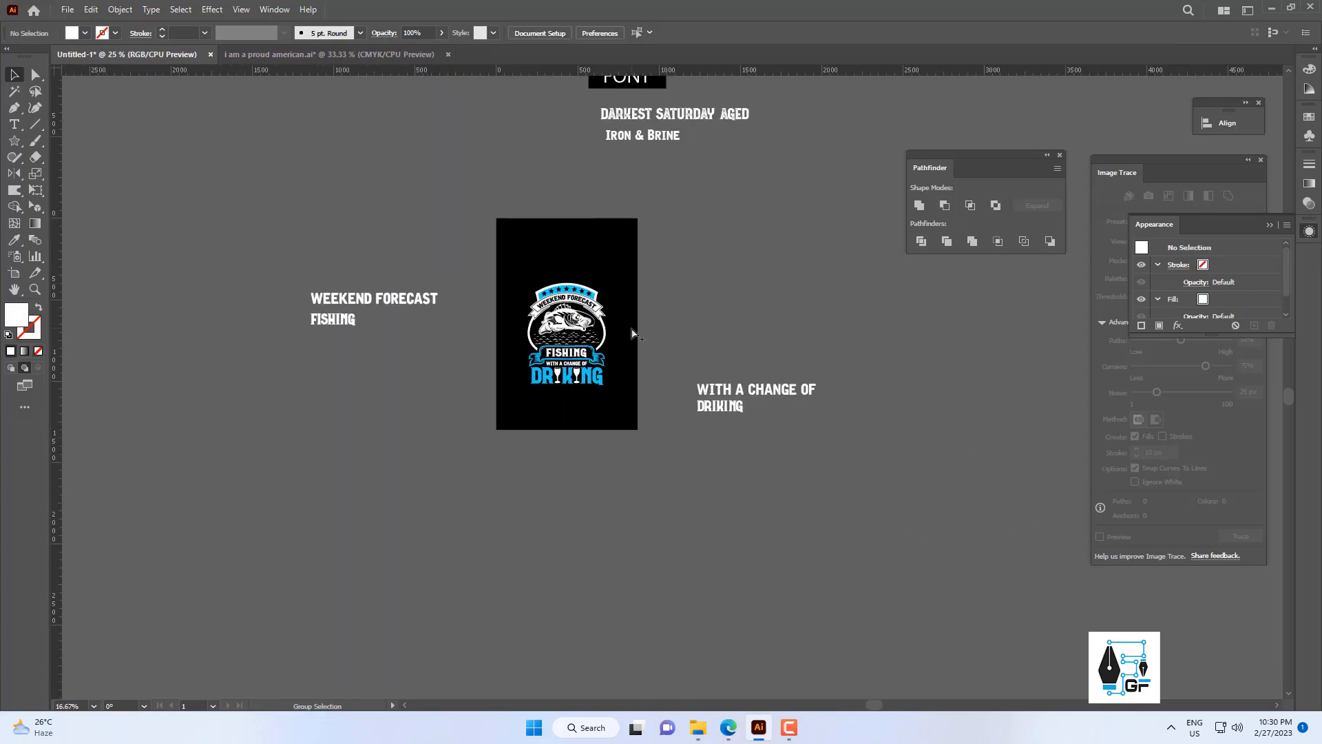
scroll(551, 324, "up", 3)
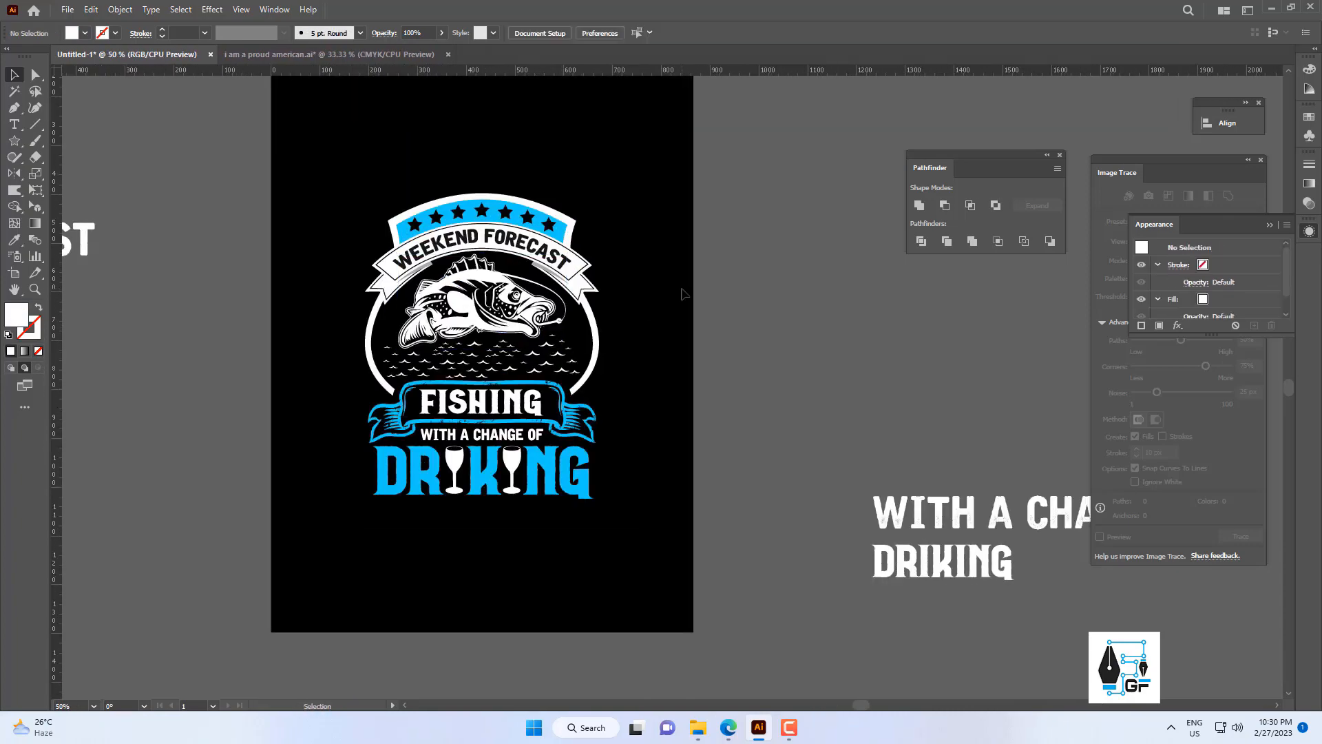
Open the grunge texture file shutterstock_55005766 in EPS format.
key("ctrl+o")
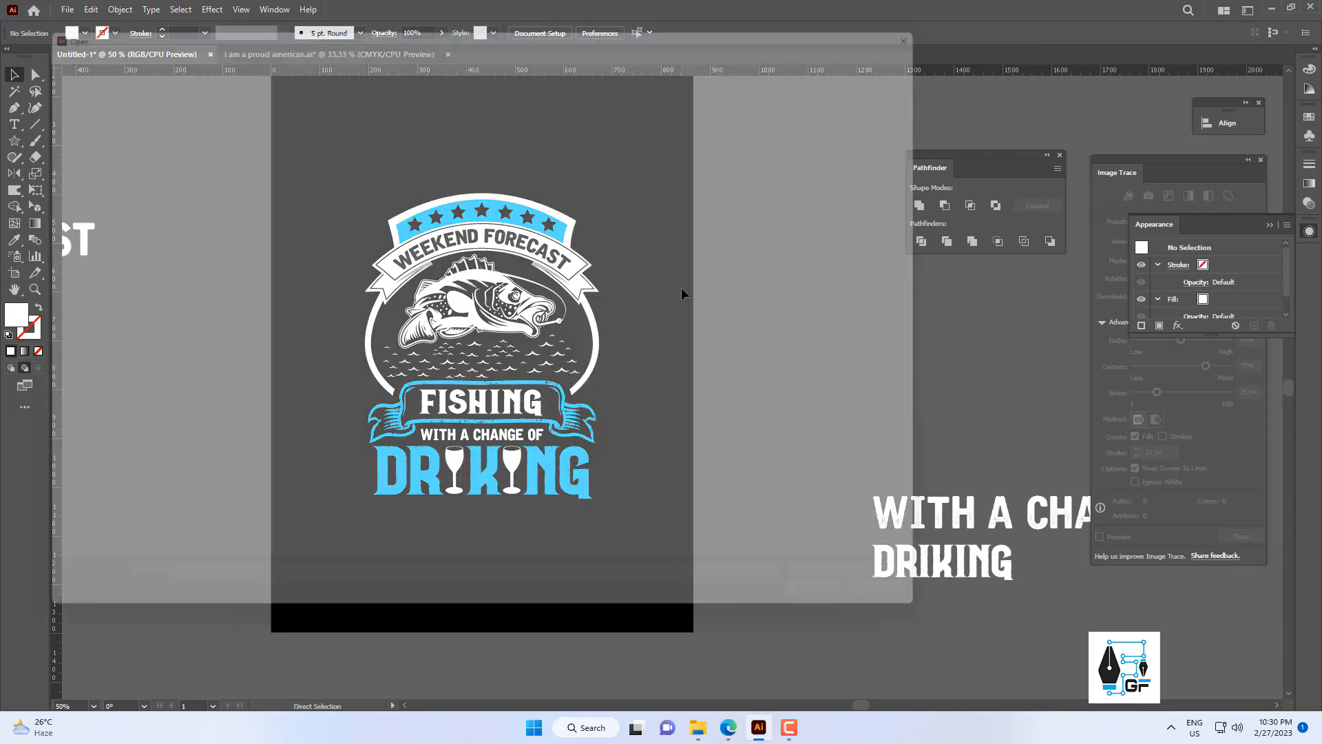
double_click(254, 222)
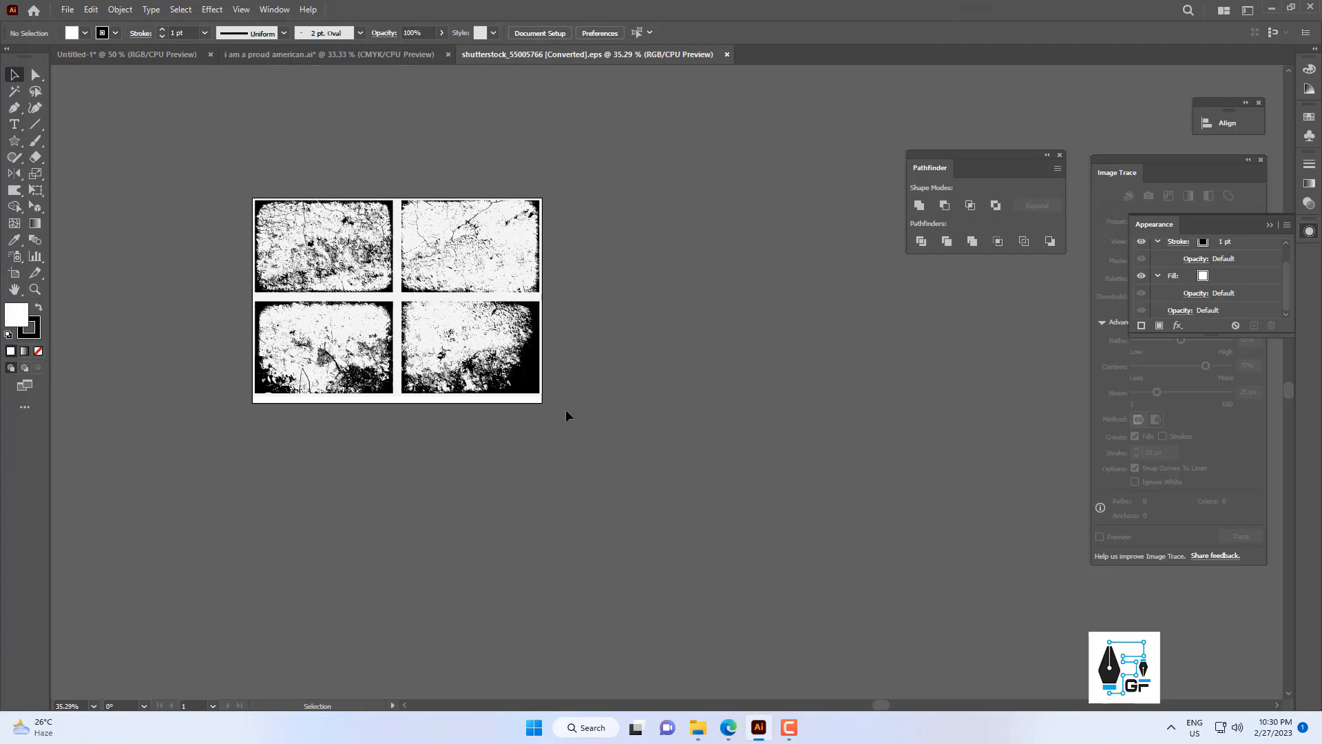
left_click_drag(576, 447, 646, 453)
scroll(473, 300, "up", 2)
left_click_drag(475, 331, 539, 304)
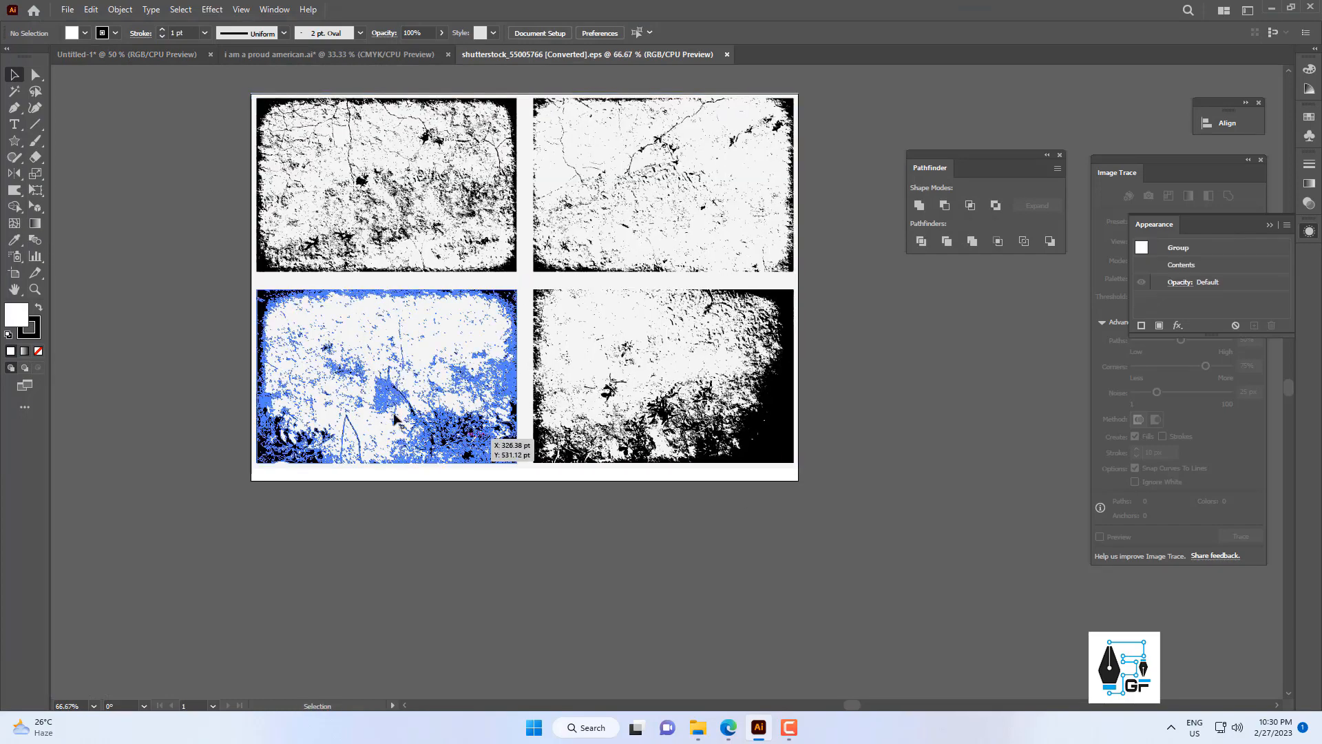
Copy the lower-left grunge texture off its sheet and paste it into the Untitled-1 badge document.
left_click_drag(482, 416, 353, 547)
left_click_drag(439, 587, 591, 386)
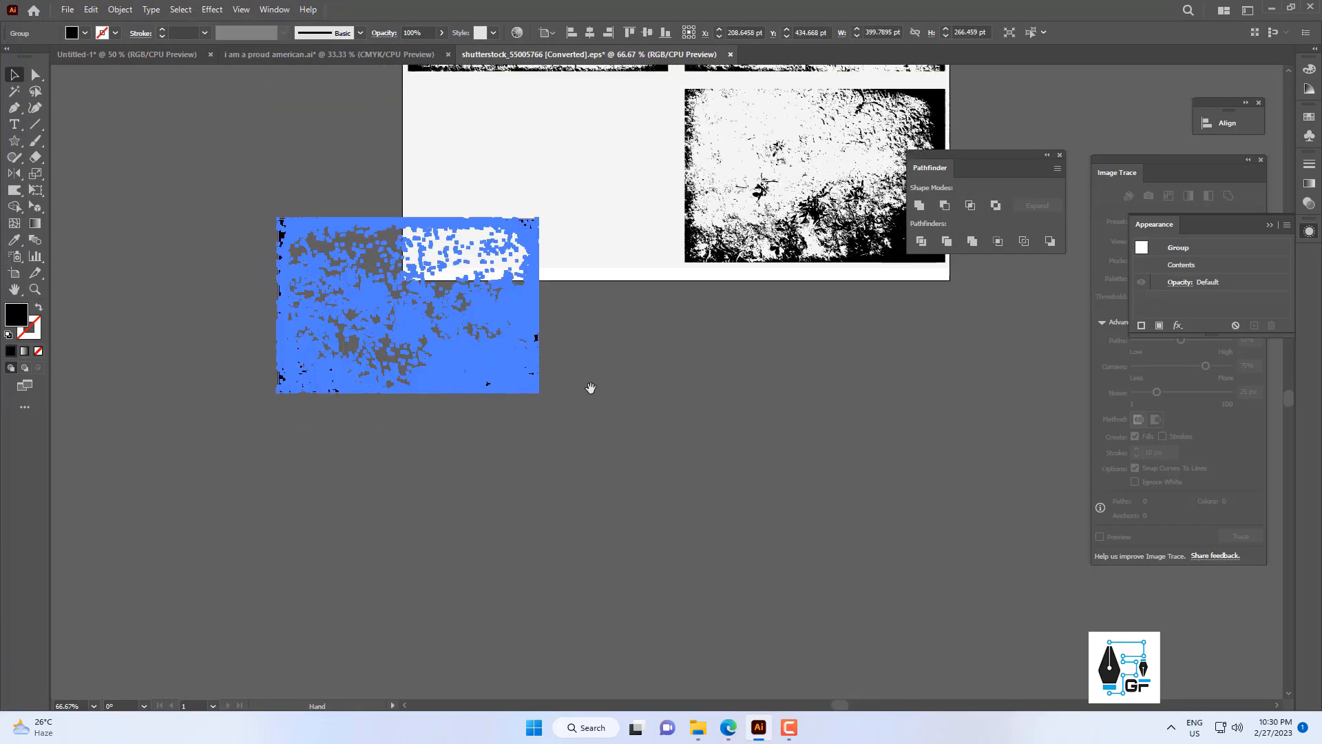
left_click_drag(612, 340, 355, 478)
key("ctrl+c")
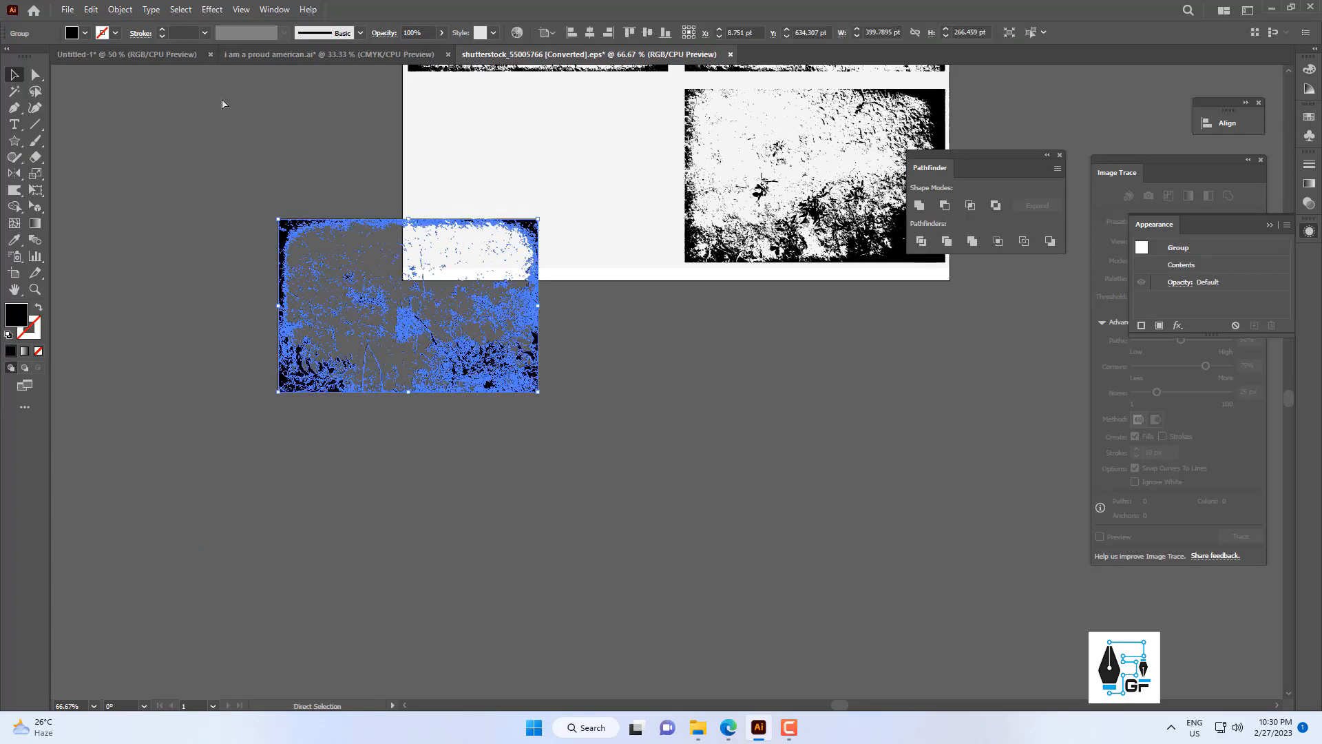
left_click(141, 55)
scroll(535, 347, "up", 2)
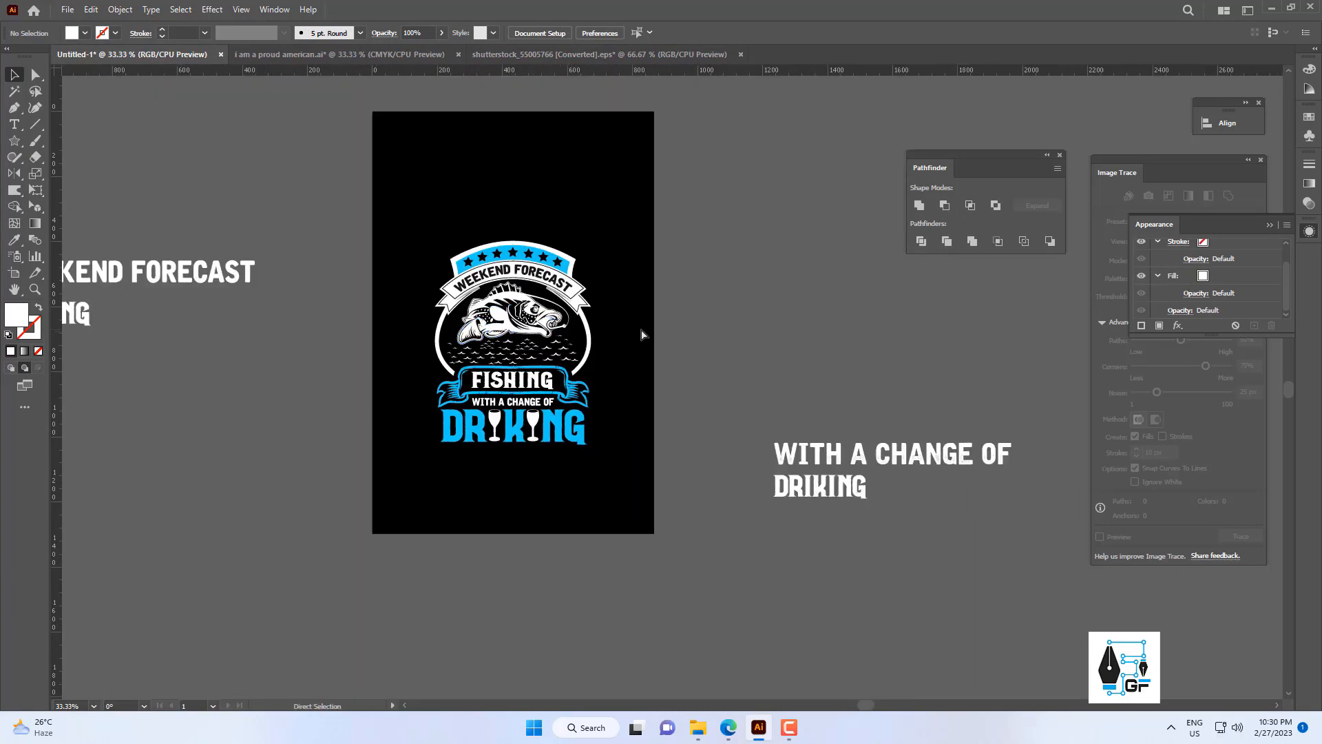
key("ctrl+v")
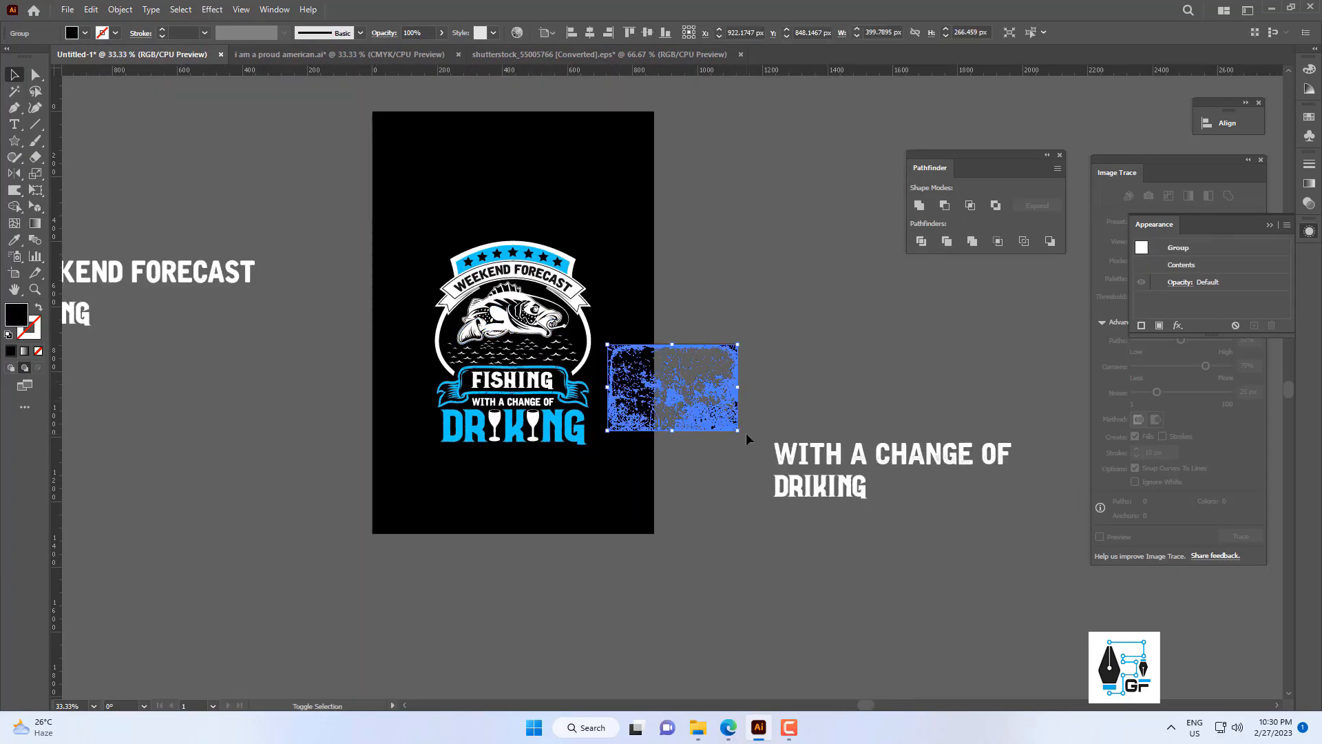
Rotate the grunge texture upright, enlarge it to about 724 by 1086 px and place it over the badge.
left_click_drag(746, 432, 687, 564)
left_click_drag(663, 485, 526, 440)
left_click(633, 284)
scroll(634, 280, "up", 2)
left_click_drag(633, 279, 631, 243)
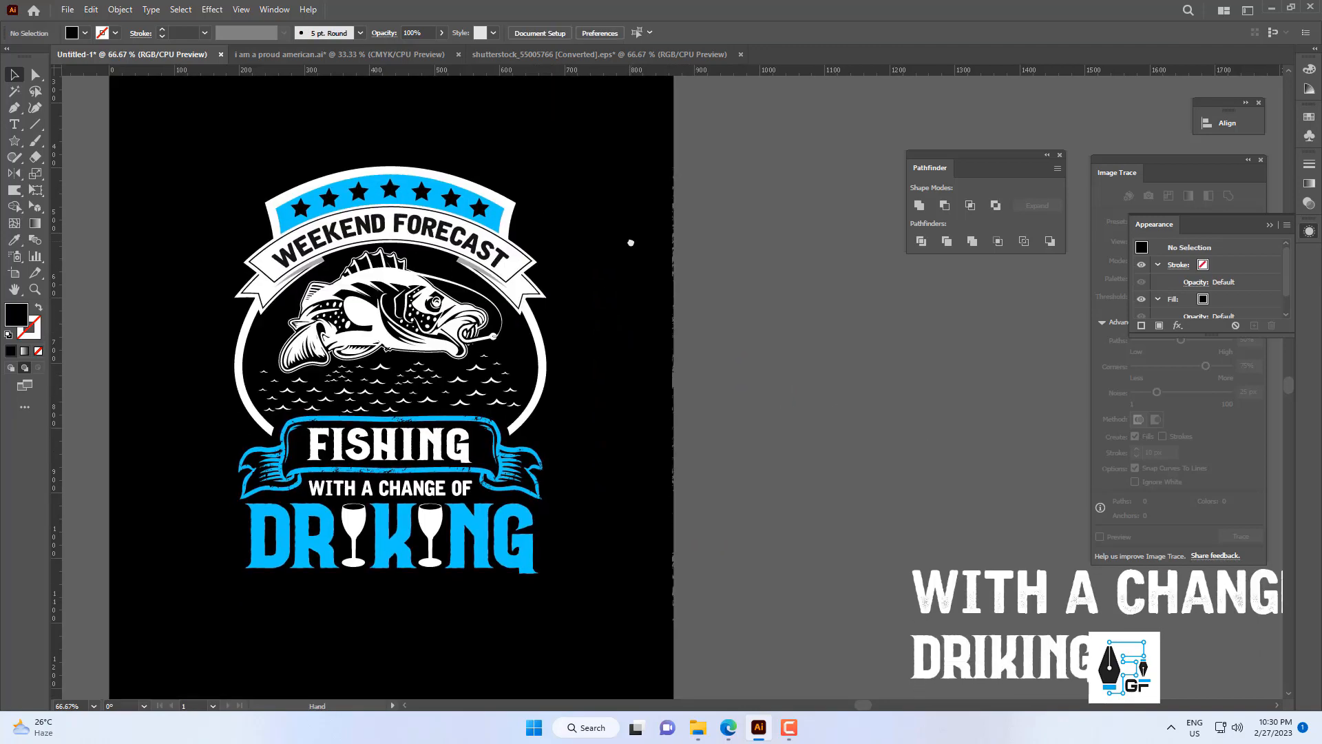
scroll(660, 265, "down", 2)
Bring the grunge texture in front of the badge artwork.
right_click(684, 286)
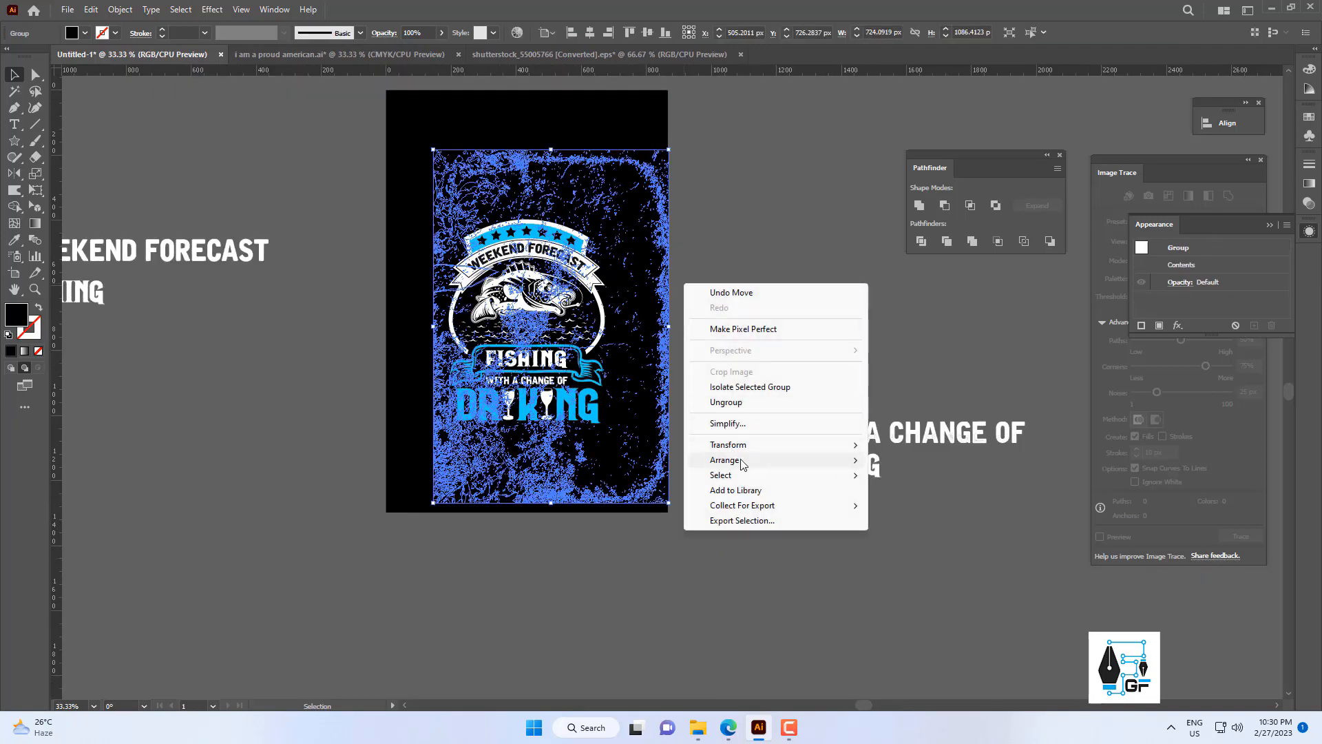
mouse_move(763, 466)
left_click(914, 504)
left_click(653, 306)
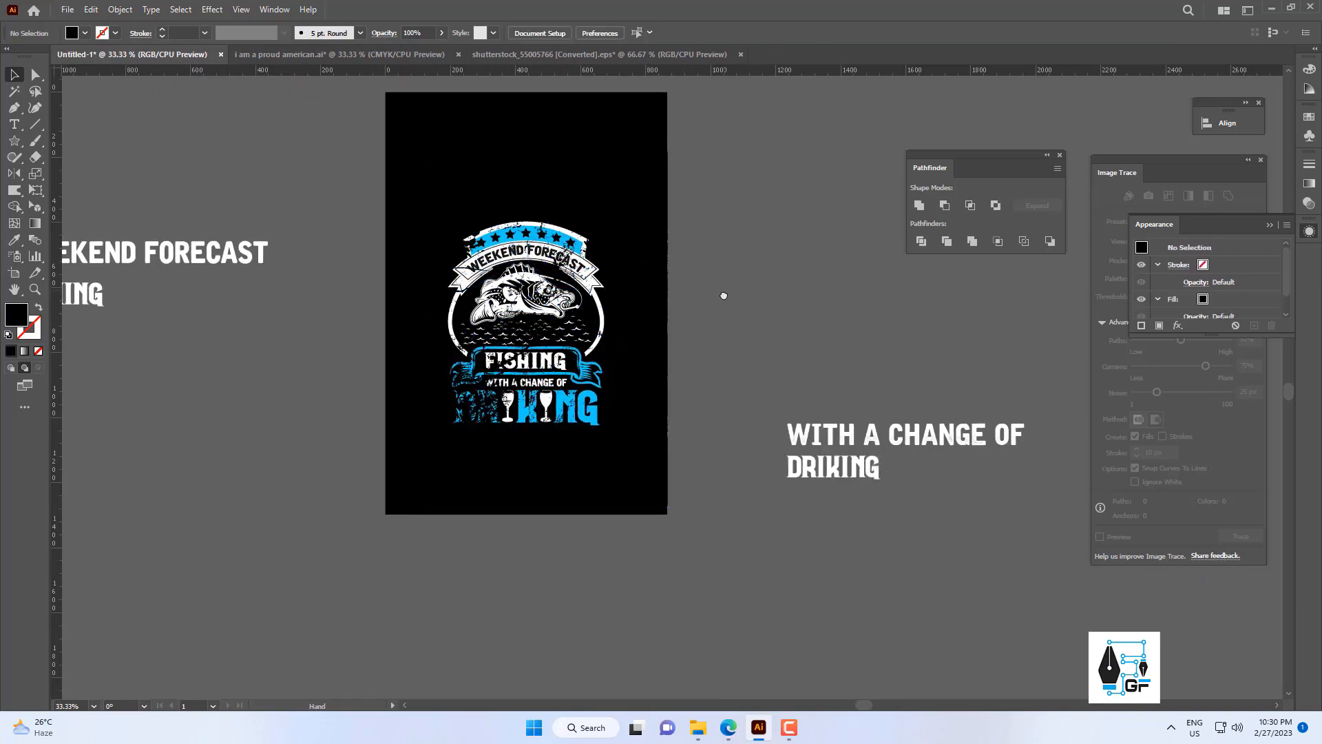
scroll(649, 320, "up", 1)
left_click_drag(633, 372, 667, 417)
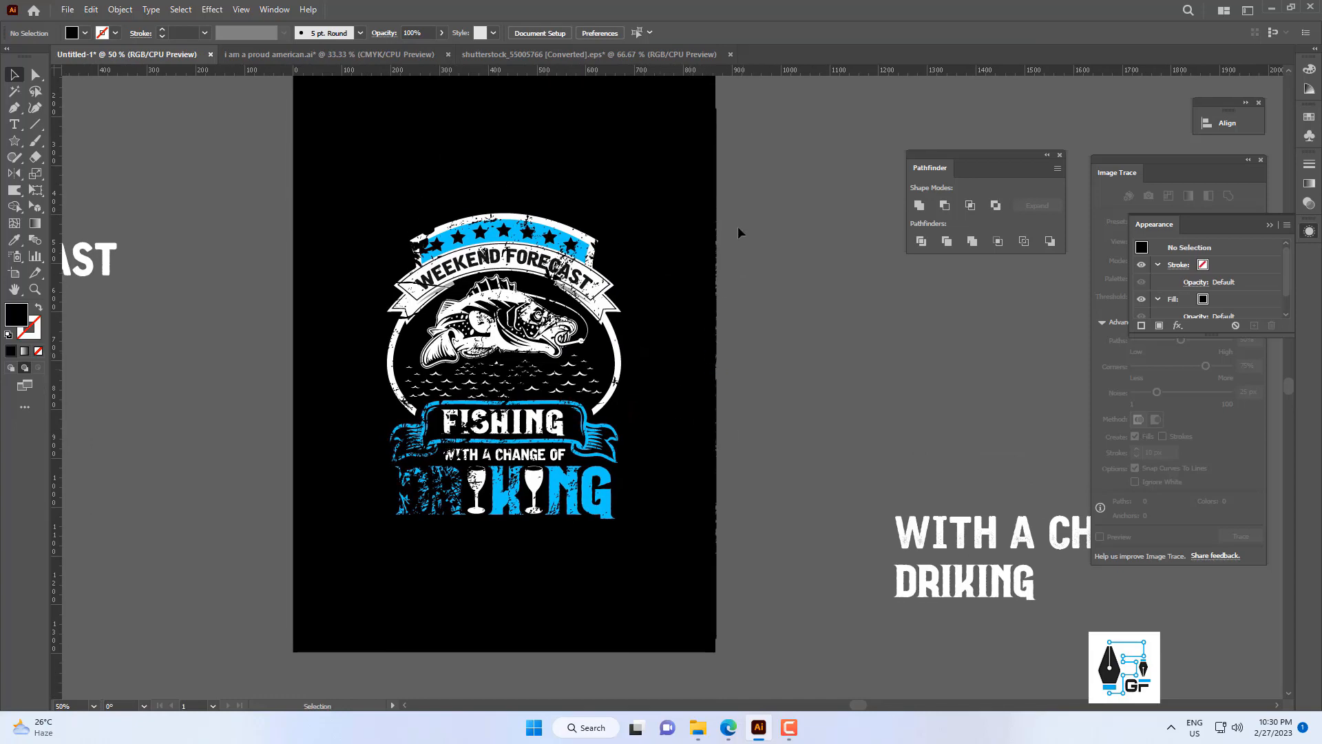
Cut the grunge texture and paste it back in place in front of the badge.
left_click_drag(738, 228, 666, 297)
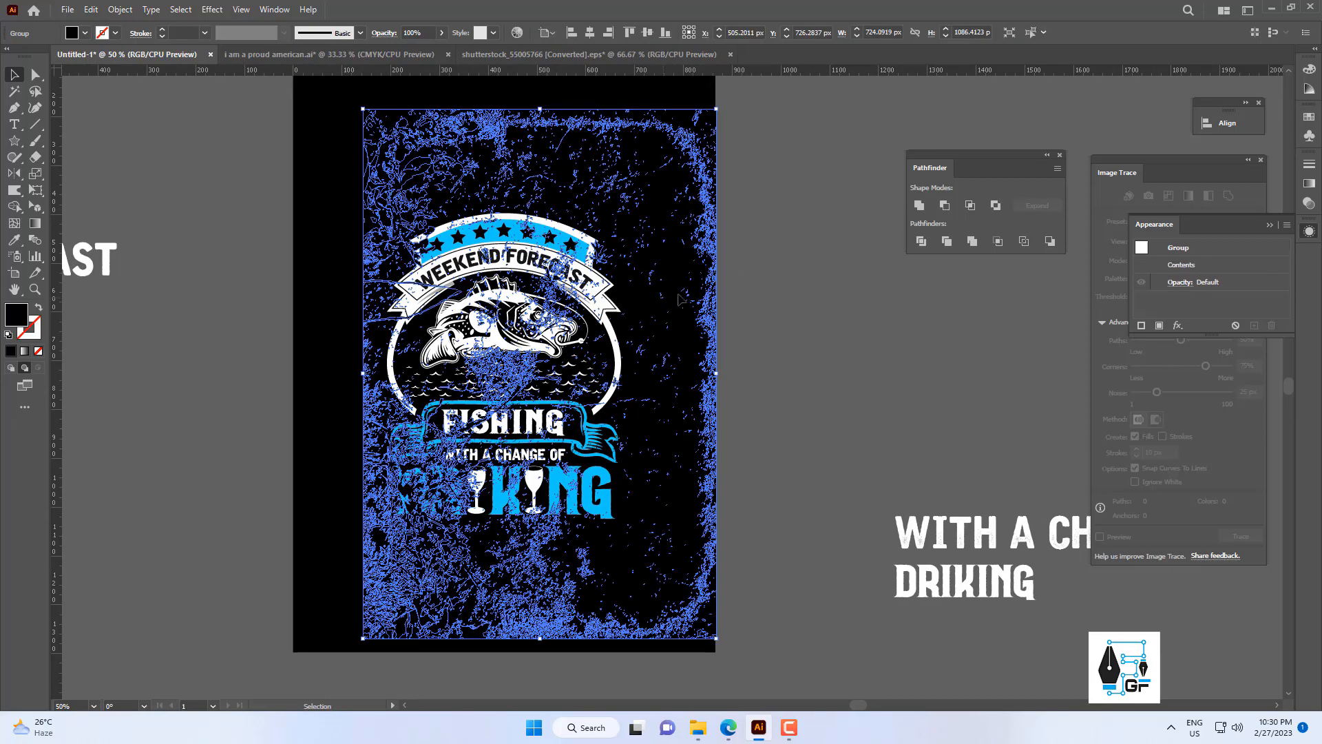
left_click(90, 10)
left_click(131, 60)
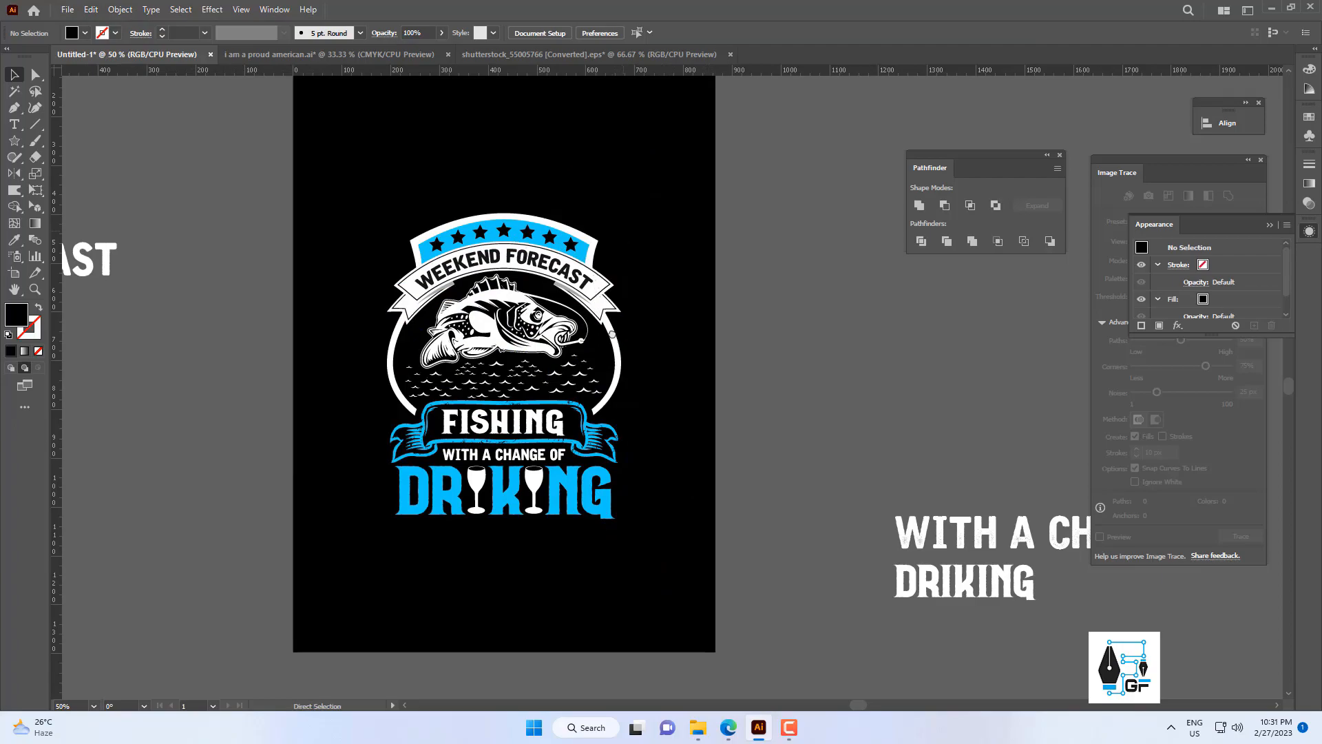
key("ctrl+f")
scroll(588, 386, "up", 2)
left_click_drag(587, 387, 604, 411)
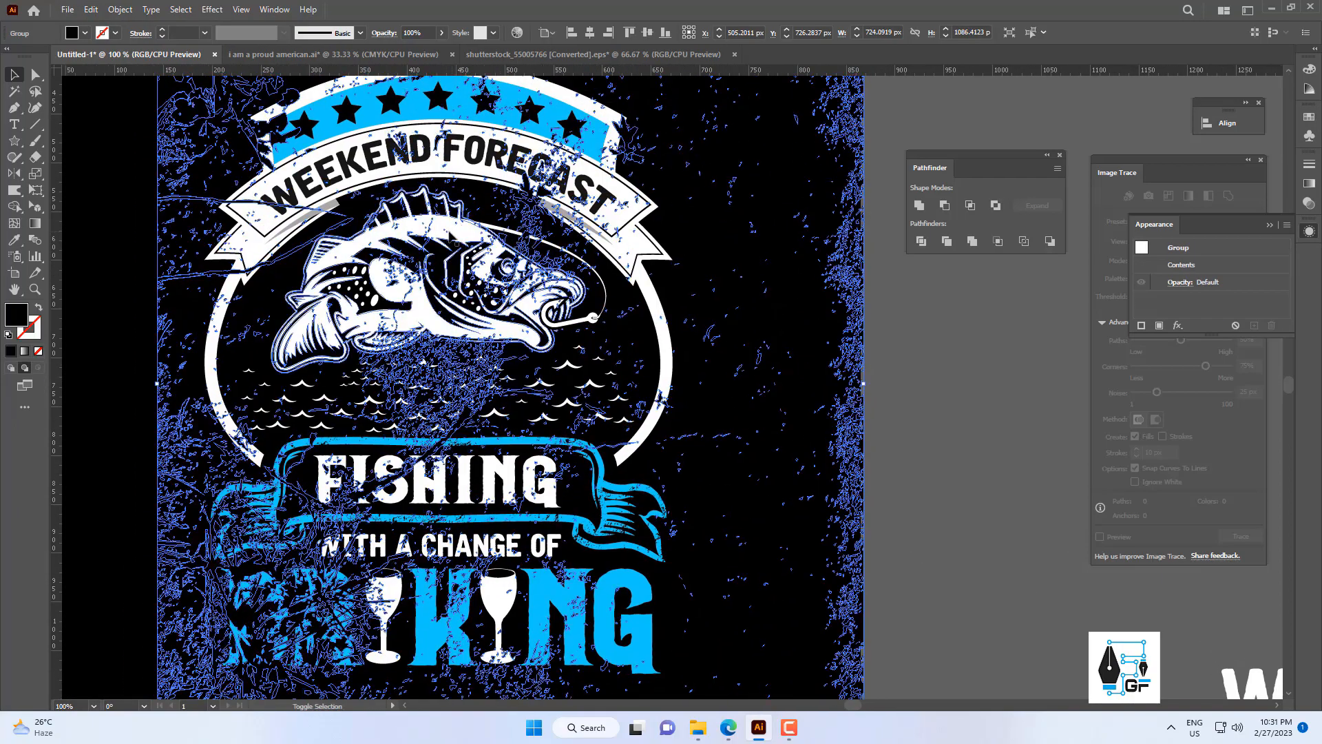
Subtract the grunge texture from the fish as a Minus Front compound shape and expand the result.
left_click(455, 256, "shift")
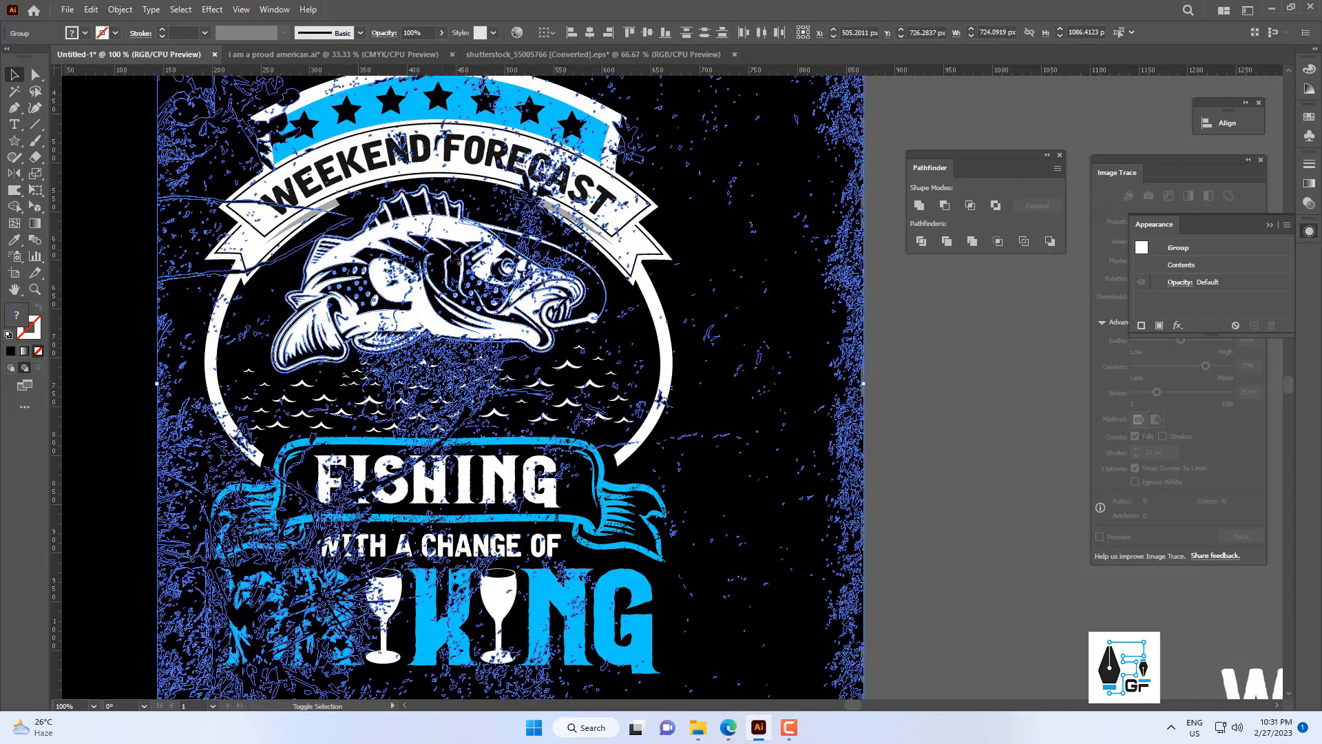
left_click(945, 206)
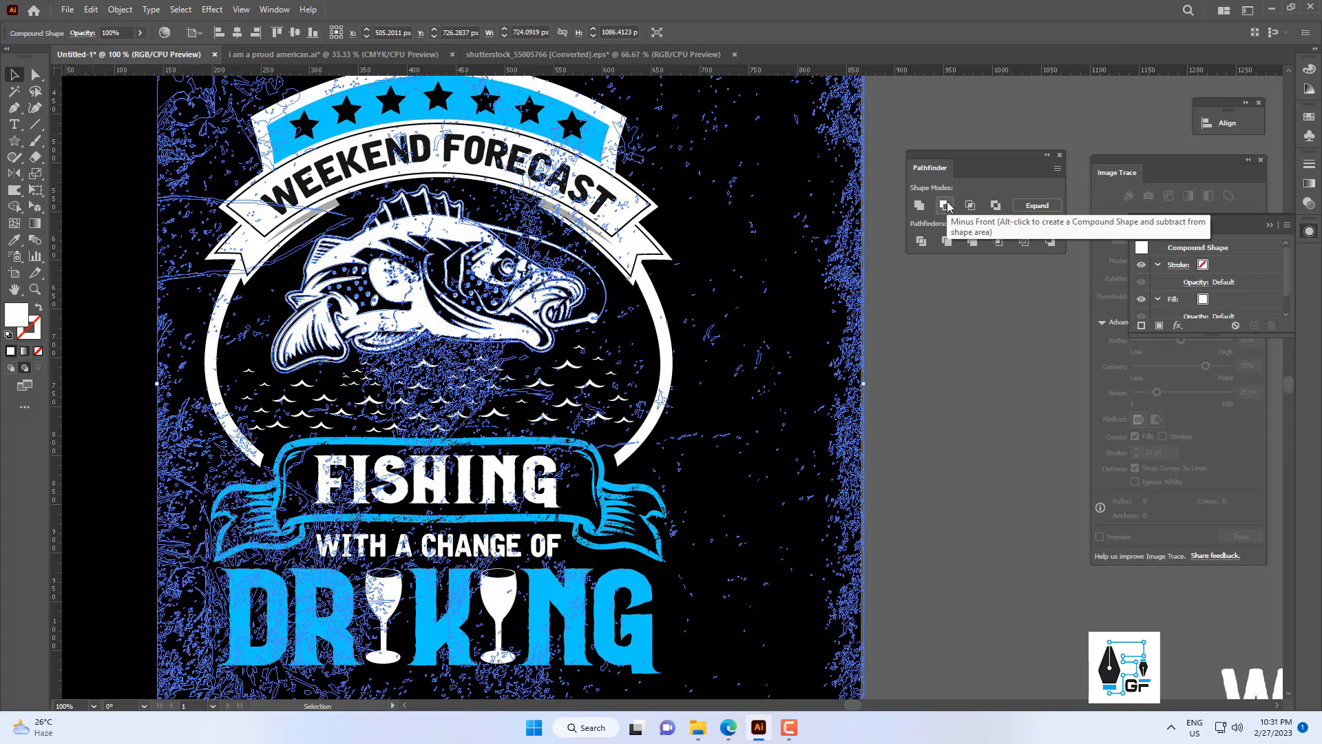
left_click(1039, 211)
left_click(865, 263)
scroll(865, 263, "down", 2)
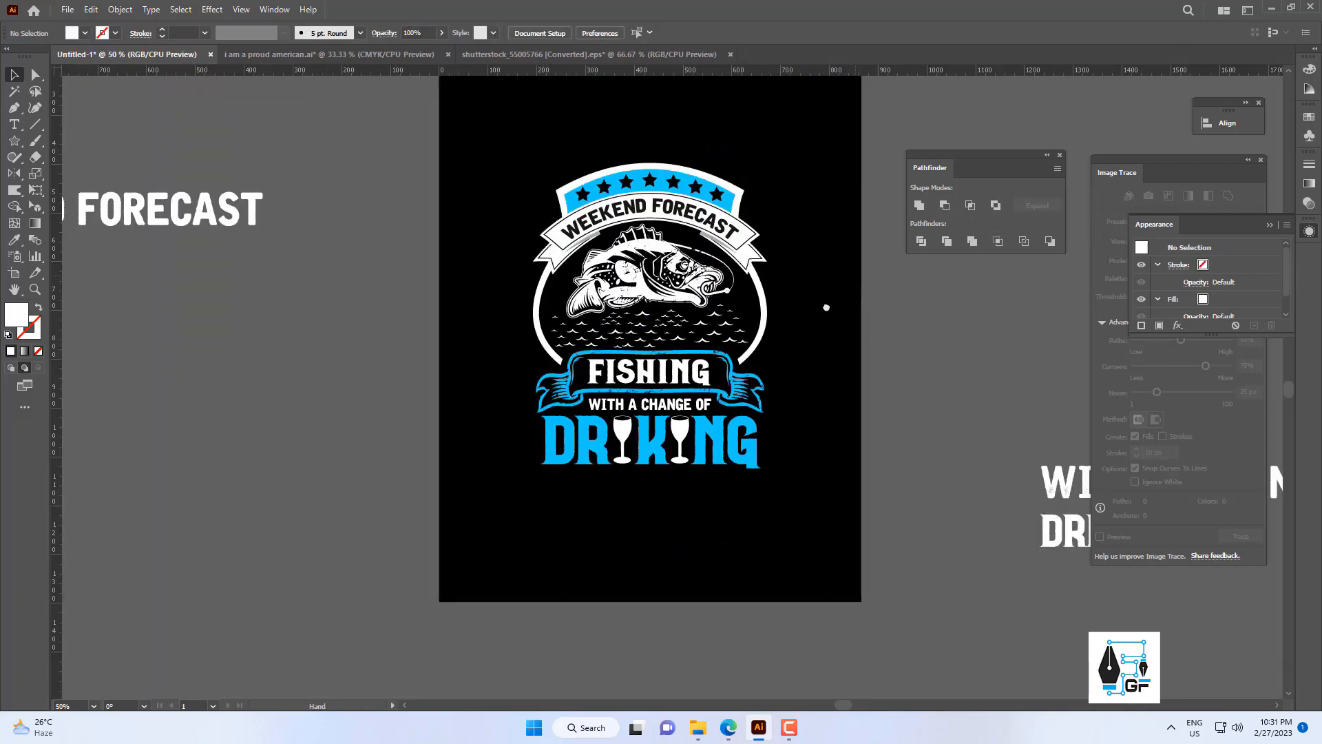
Undo the accidental move of the DRIKING group and ungroup its letters and wine glasses.
left_click_drag(826, 307, 762, 342)
scroll(712, 448, "up", 2)
left_click_drag(635, 484, 673, 472)
left_click(678, 394)
scroll(679, 396, "down", 2)
key("ctrl+z")
right_click(755, 355)
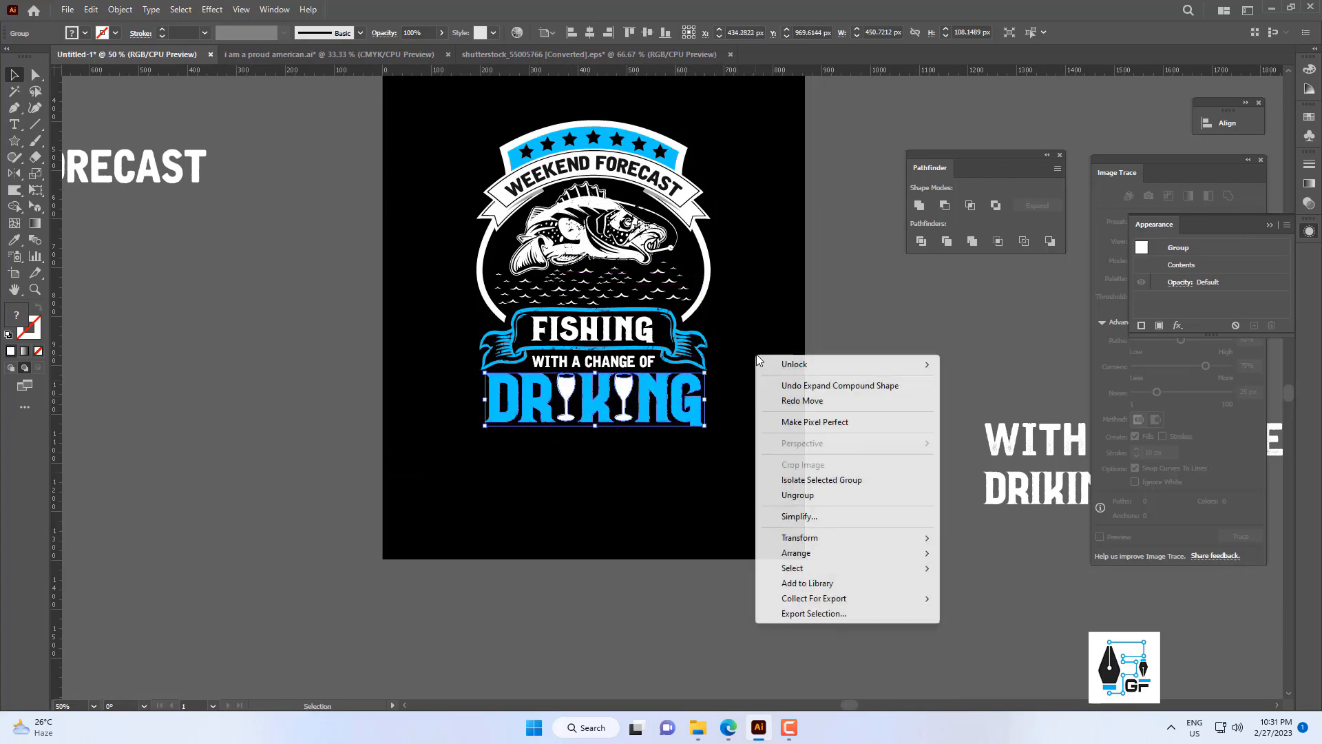
left_click(807, 497)
left_click(742, 396)
Group the blue DRIKING letters together, leaving out the two white wine glasses.
left_click(681, 417)
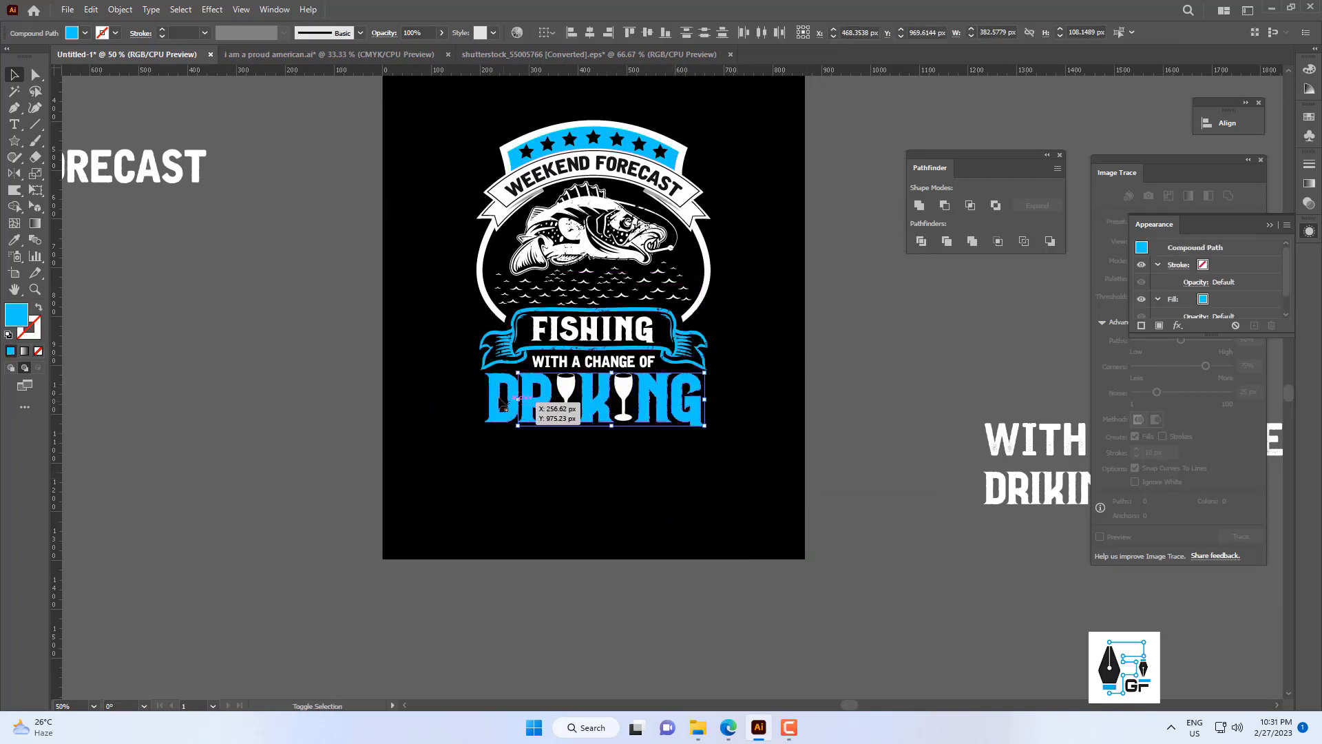
left_click(502, 405, "shift")
right_click(496, 398)
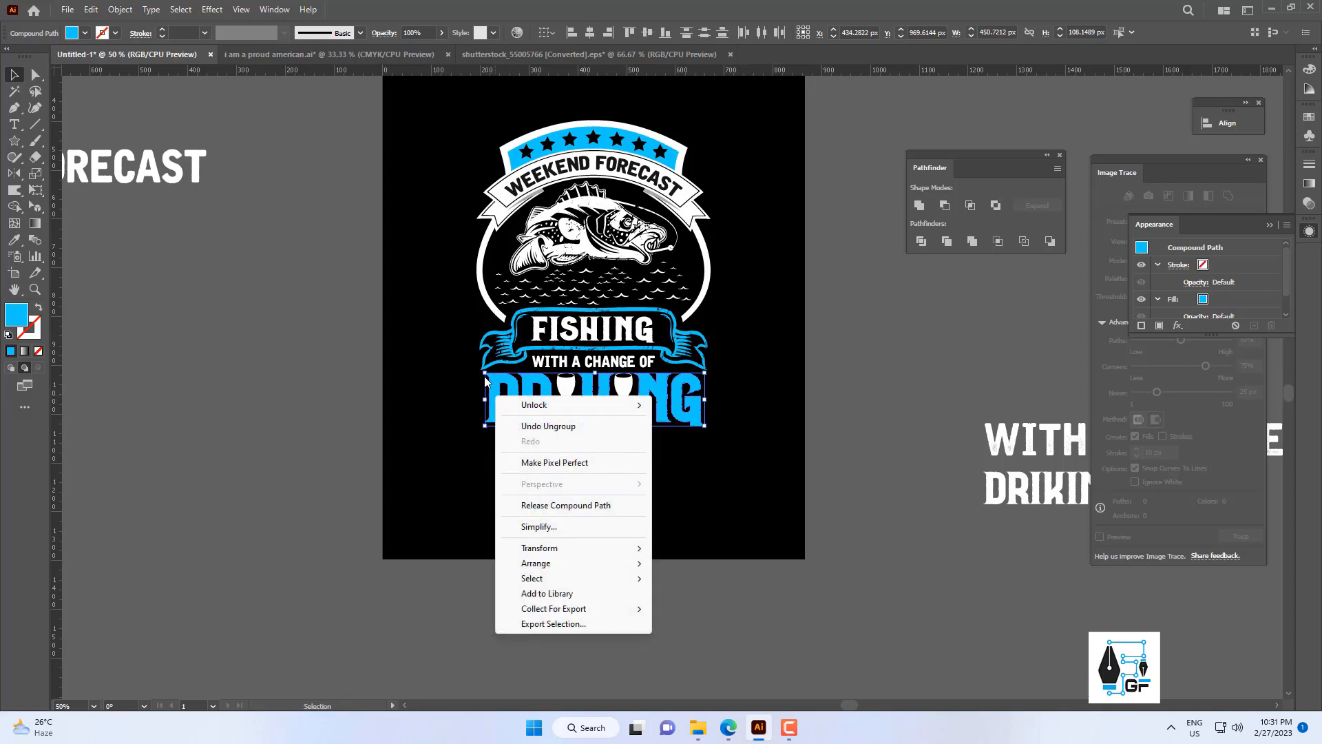
left_click_drag(466, 382, 532, 413)
left_click_drag(613, 417, 694, 409)
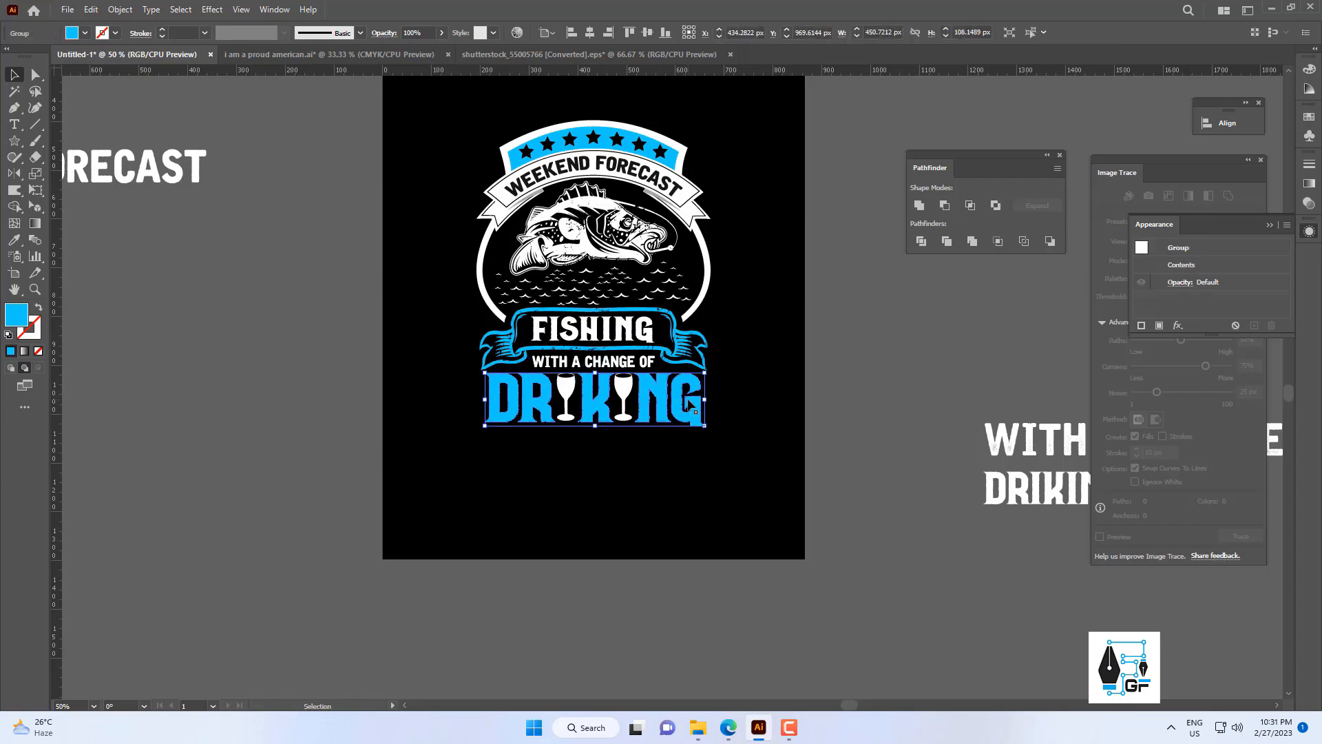
scroll(694, 409, "up", 2)
left_click(738, 438)
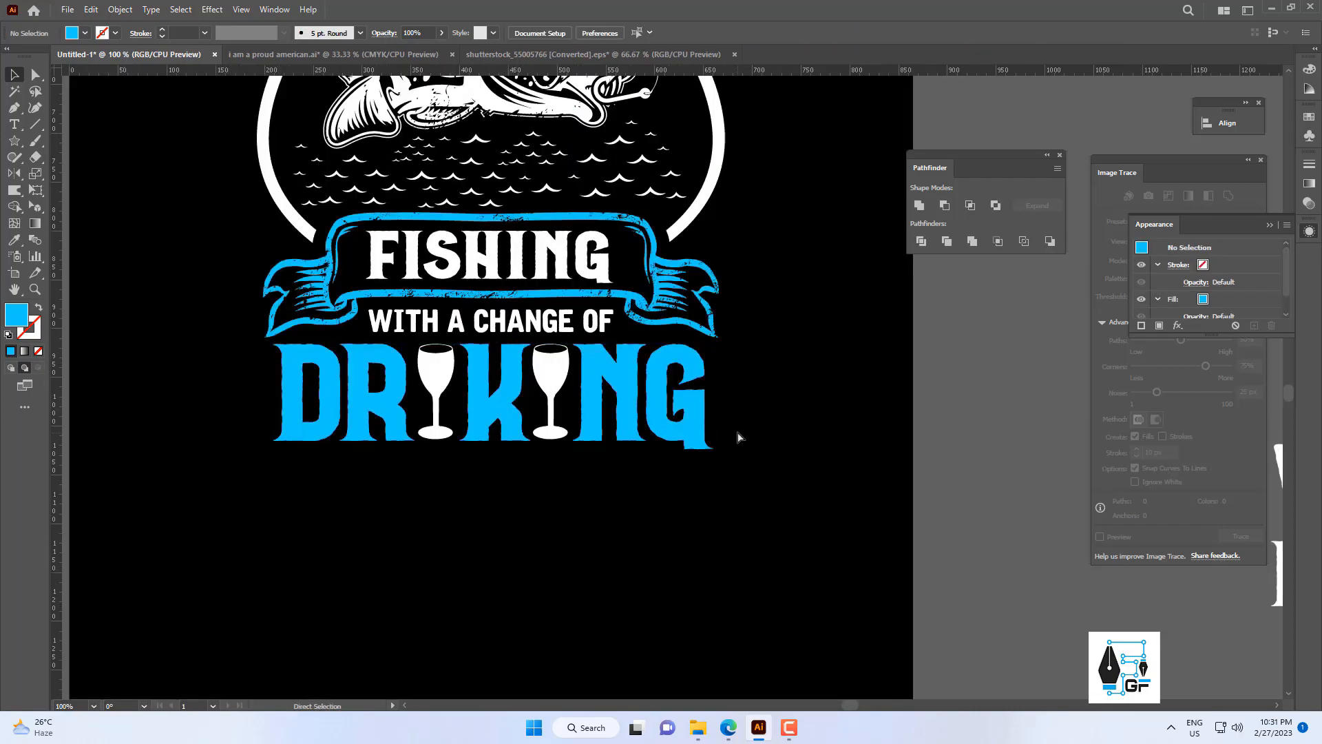
Paste the grunge texture in front of the badge and move it down over the DRIKING lettering.
key("ctrl+f")
scroll(747, 433, "down", 2)
left_click(852, 399)
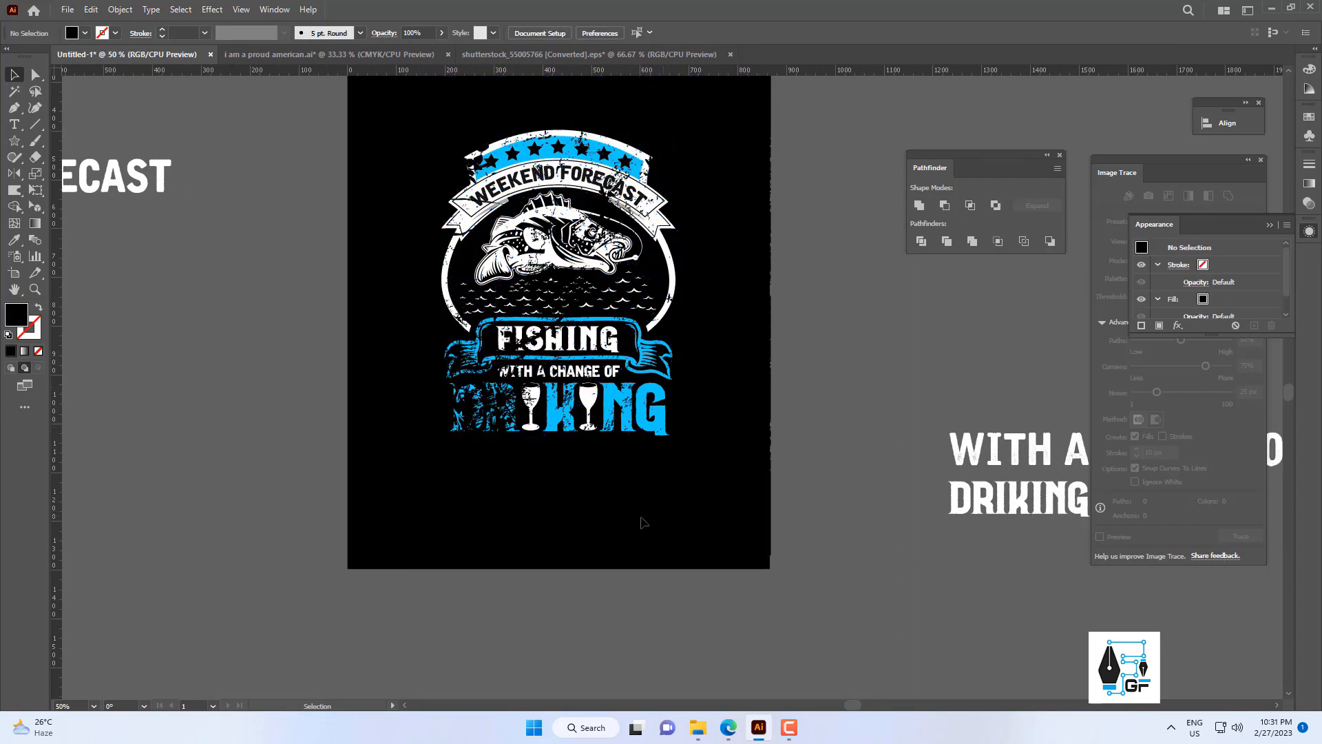
left_click_drag(613, 541, 586, 666)
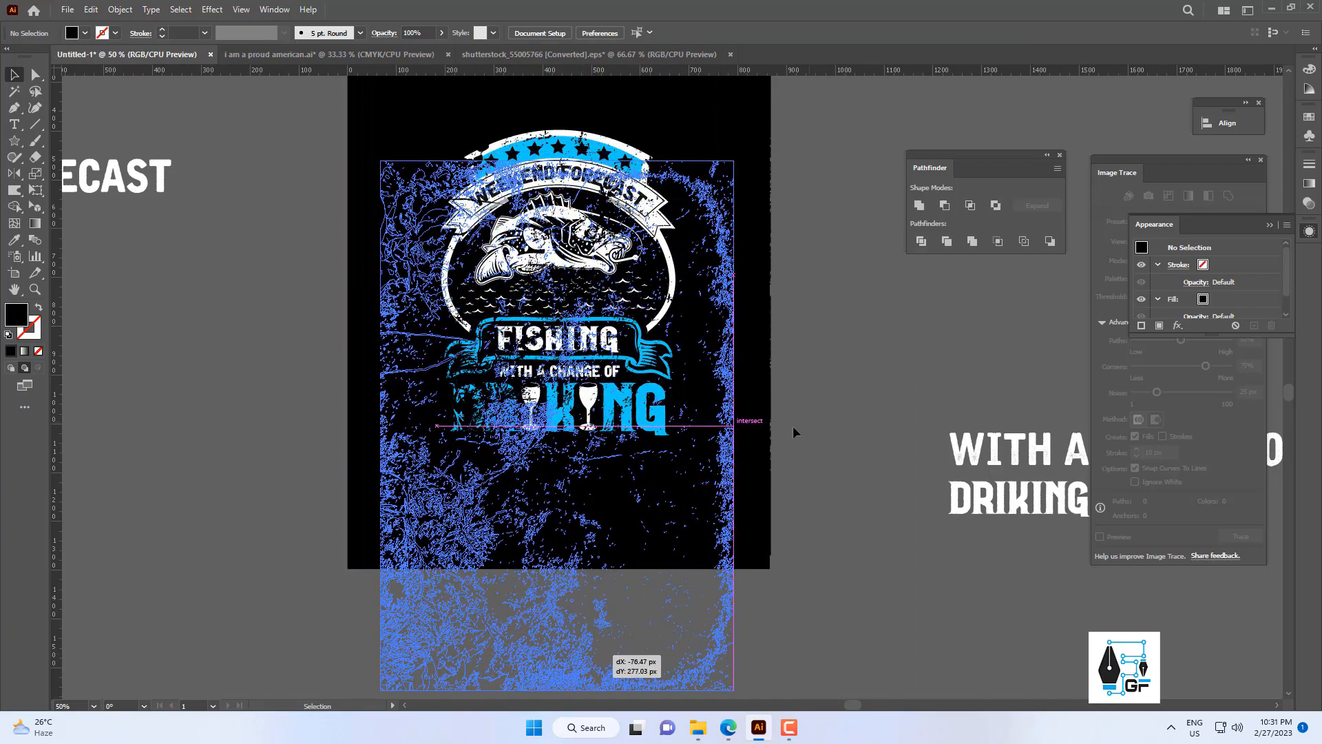
key("space")
left_click_drag(681, 436, 663, 382)
left_click_drag(746, 400, 669, 527)
left_click(771, 365)
left_click_drag(715, 334, 669, 381)
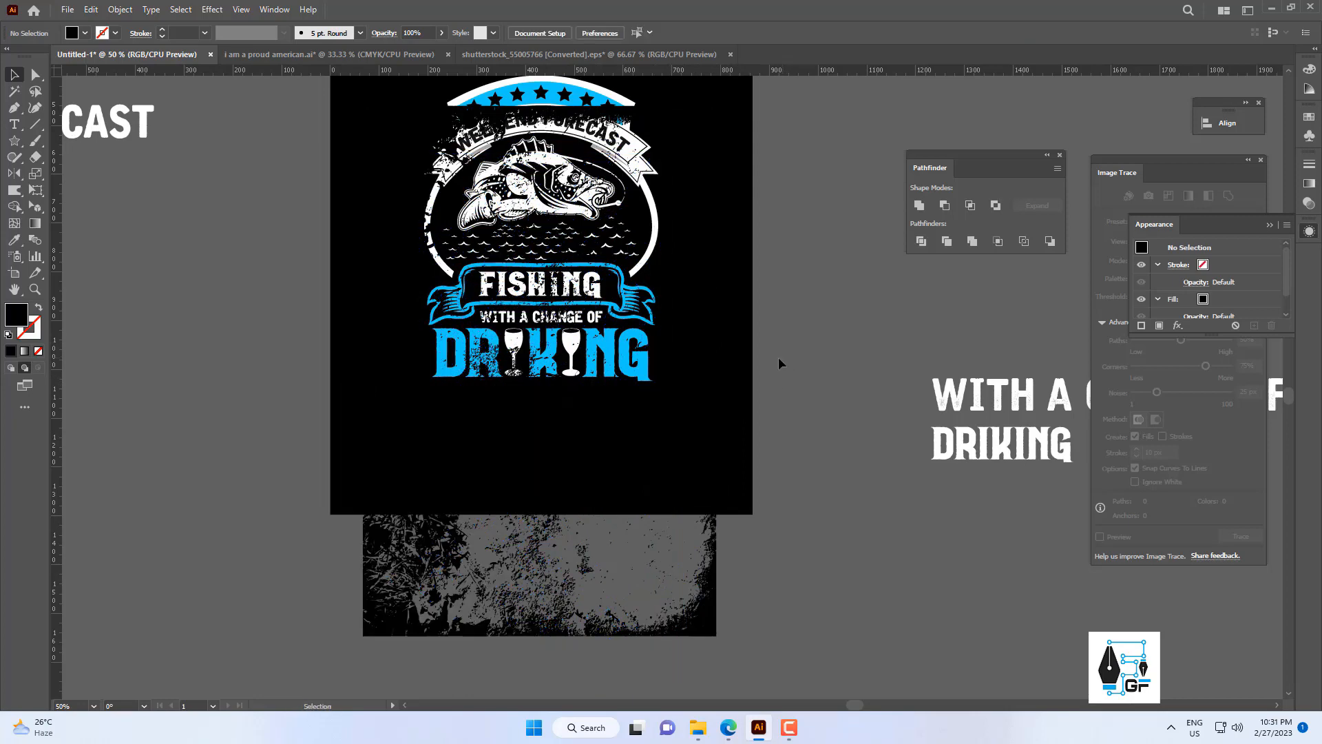
Subtract the grunge texture from the blue DRIKING letters as a Minus Front compound shape.
left_click_drag(779, 358, 620, 428)
left_click(926, 206)
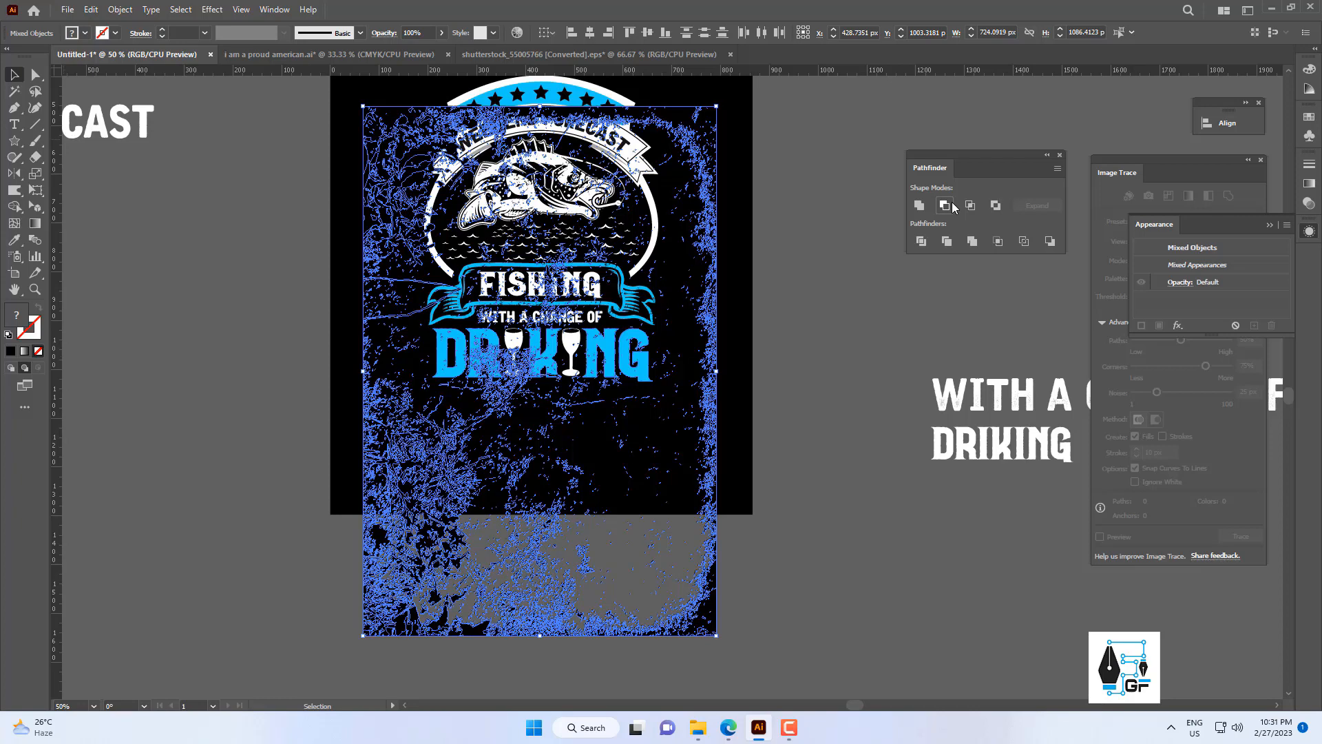
left_click(945, 205)
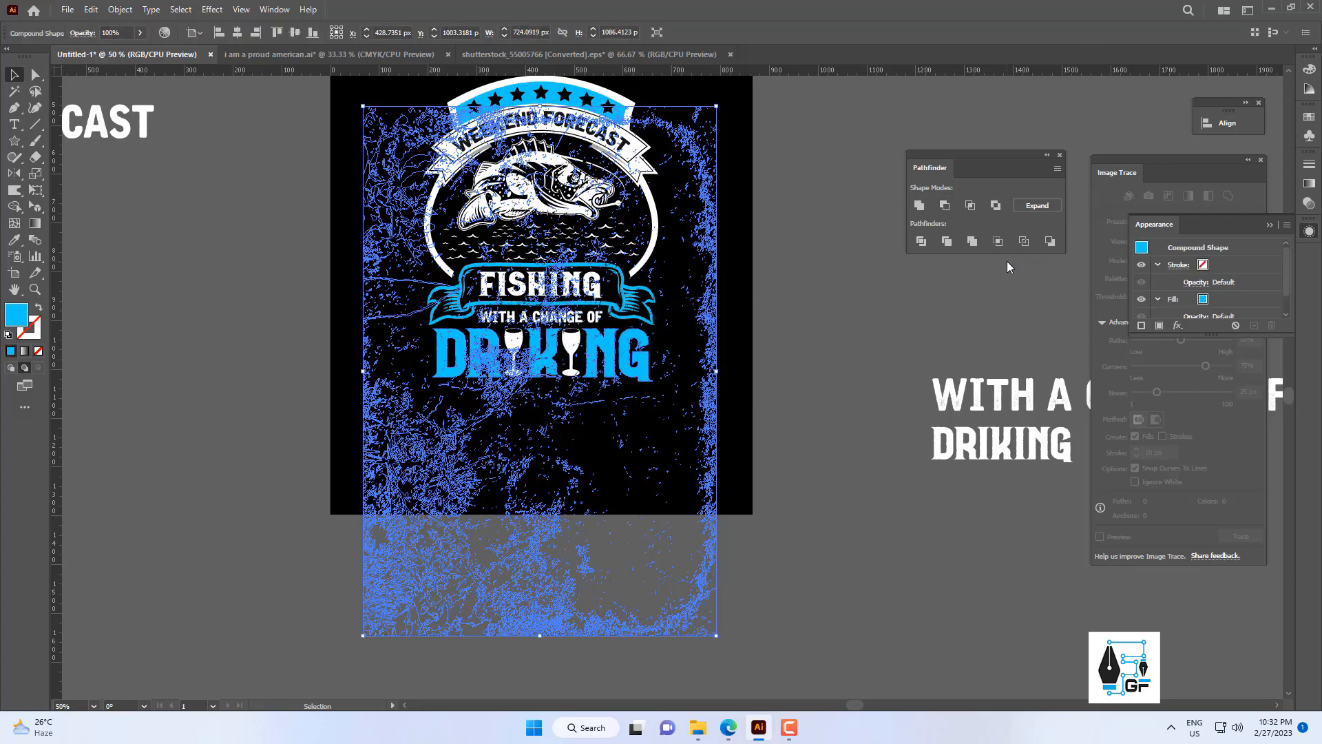
left_click(682, 279)
left_click_drag(682, 278, 682, 403)
scroll(653, 273, "left", 1)
scroll(653, 273, "up", 1)
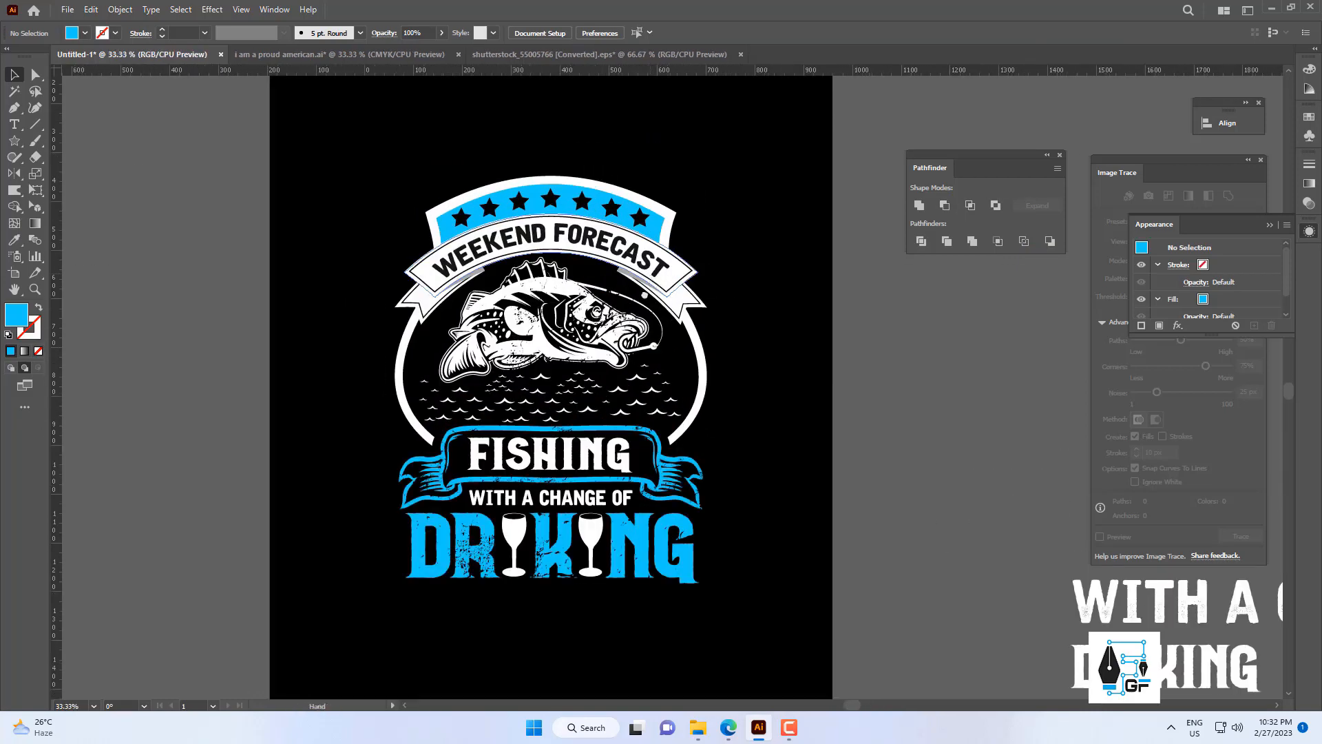
scroll(641, 282, "down", 2)
scroll(628, 294, "up", 2)
left_click_drag(618, 282, 755, 226)
key("ctrl+z")
left_click(729, 239)
scroll(590, 246, "up", 2)
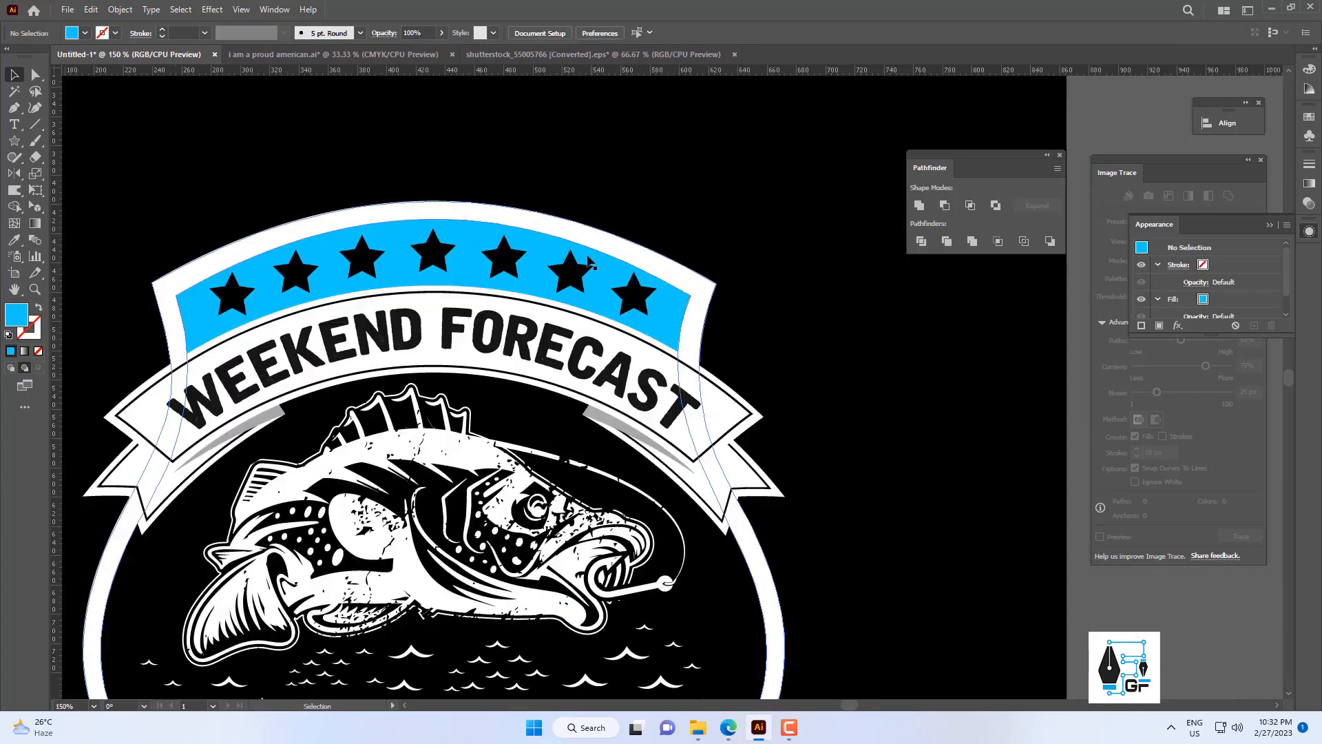
Group the middle star with the other stars on the blue banner, keeping them in their original position.
left_click(575, 277)
left_click_drag(575, 285, 653, 208)
key("ctrl+z")
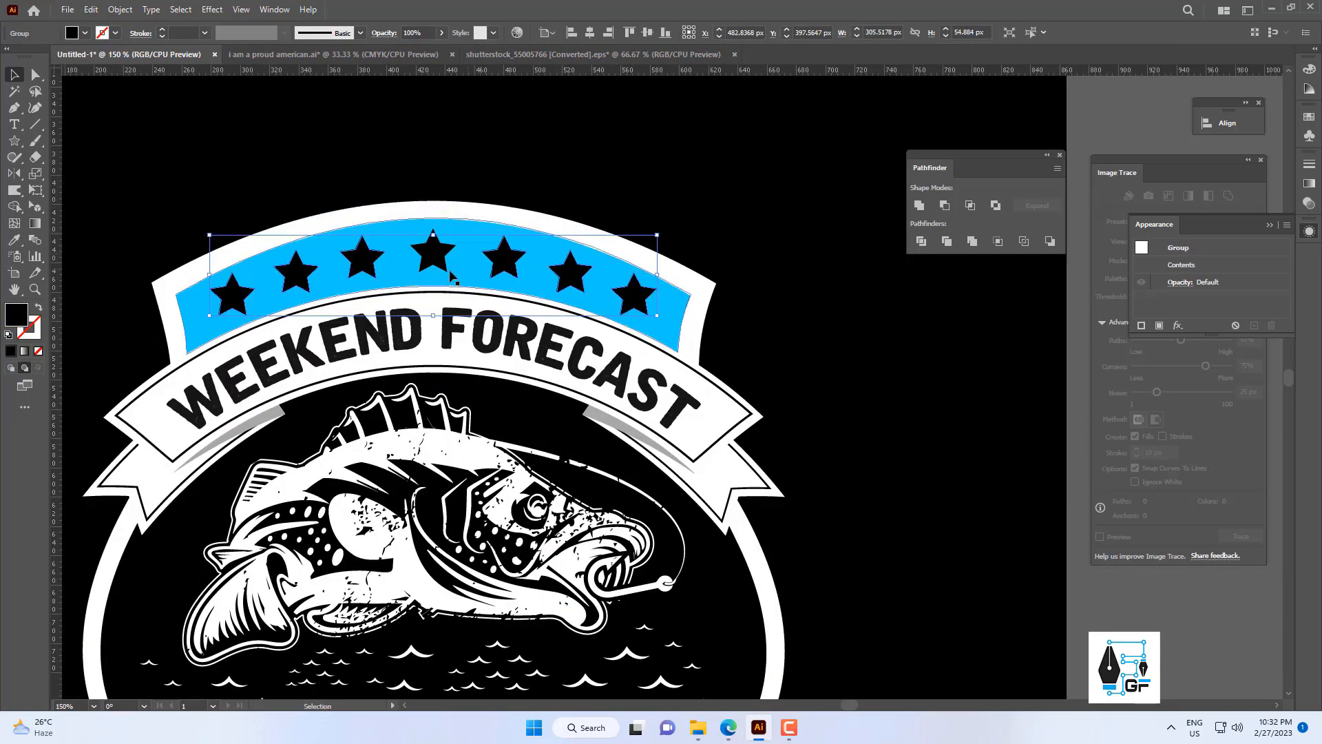
left_click(438, 258, "shift")
left_click_drag(463, 268, 642, 141)
key("ctrl+z")
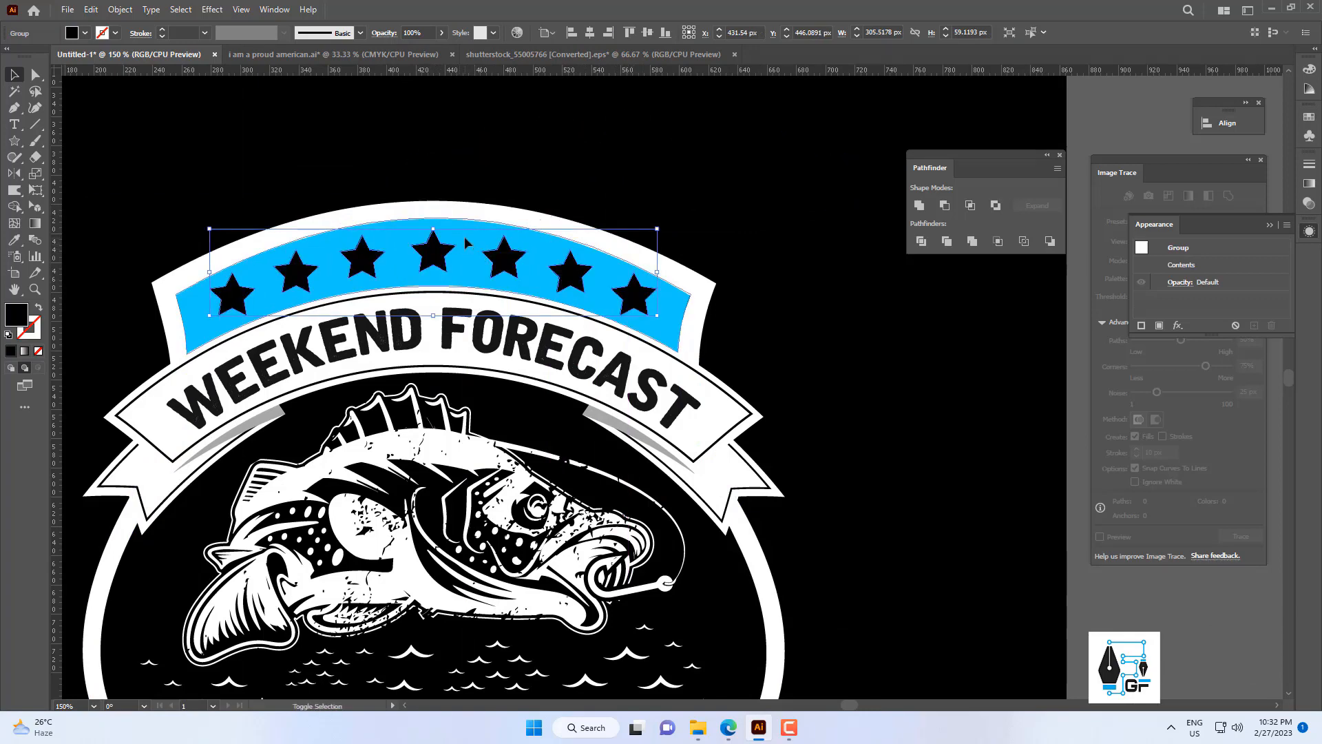
Subtract the grouped stars from the blue banner as a Minus Front compound shape and expand the result.
left_click(466, 243, "shift")
left_click(945, 205)
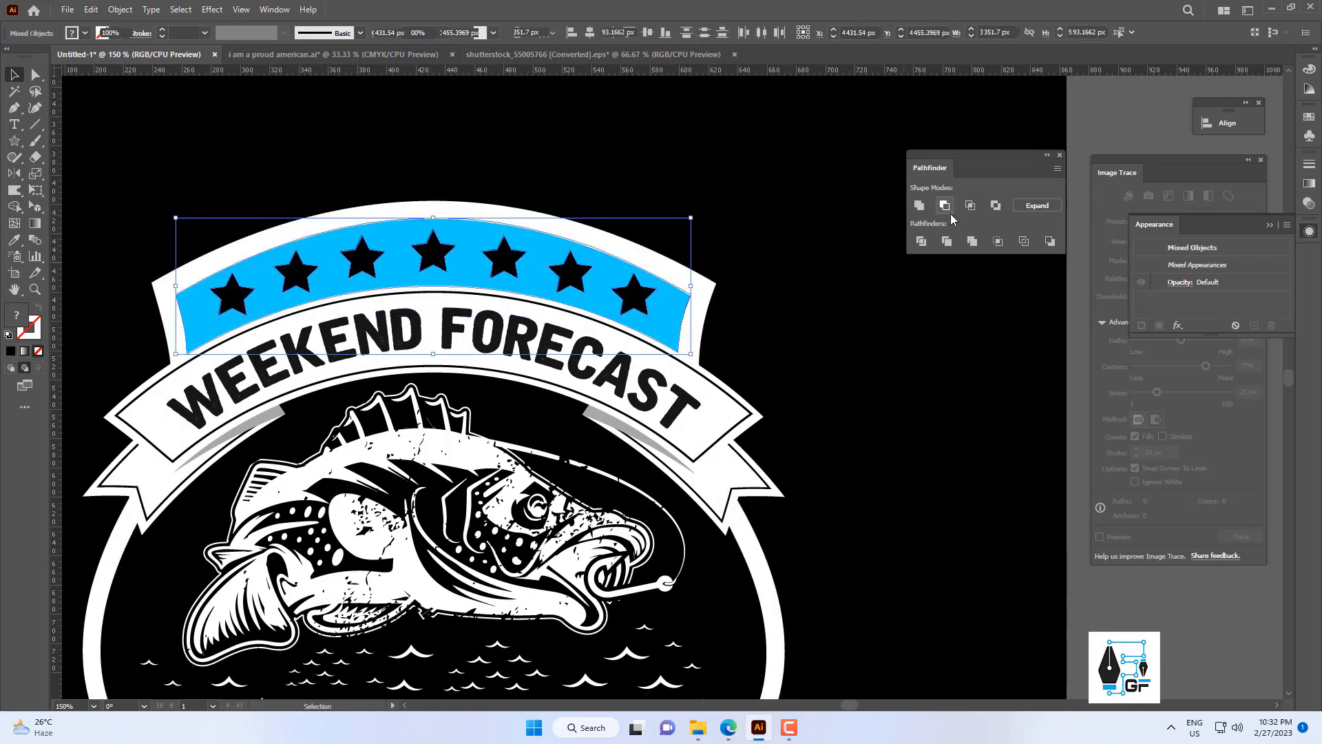
left_click(1038, 205)
left_click(774, 236)
key("ctrl+0")
key("ctrl+1")
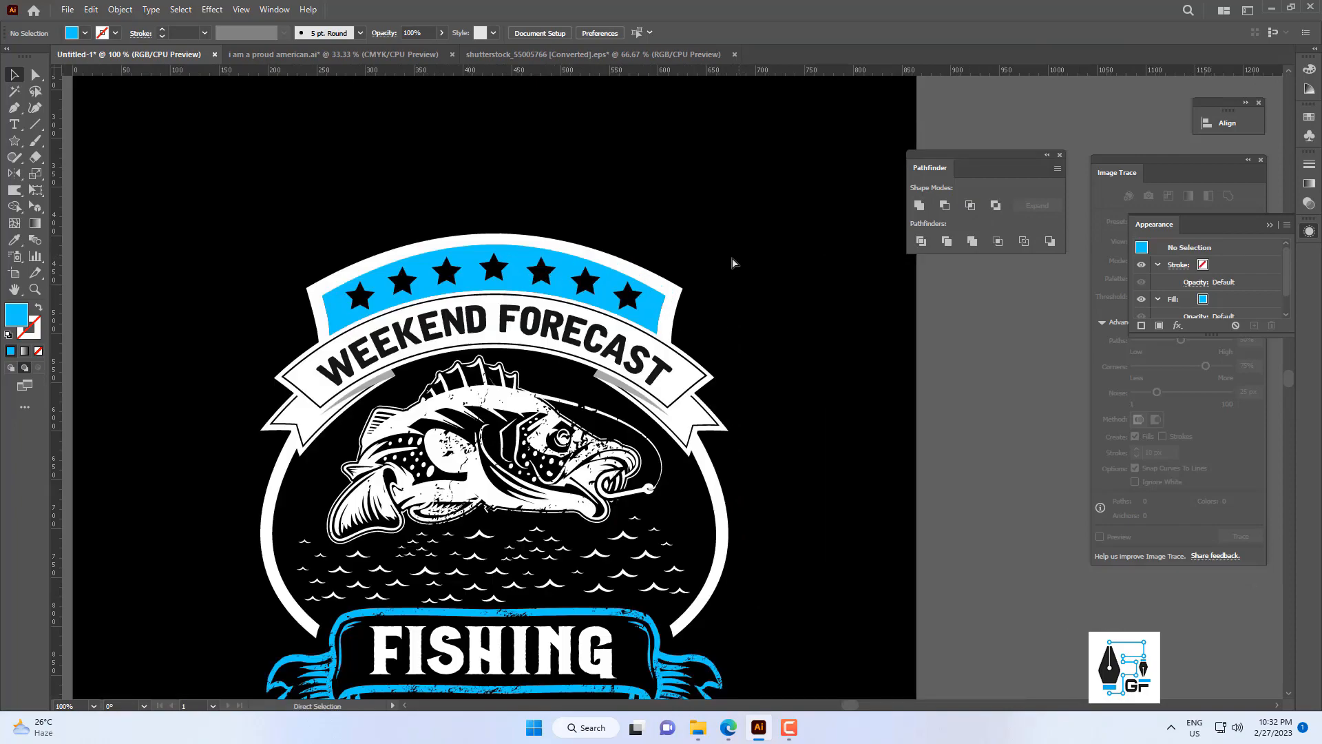
Paste the grunge texture over the badge and select it together with the blue star banner.
key("ctrl+v")
key("ctrl+minus")
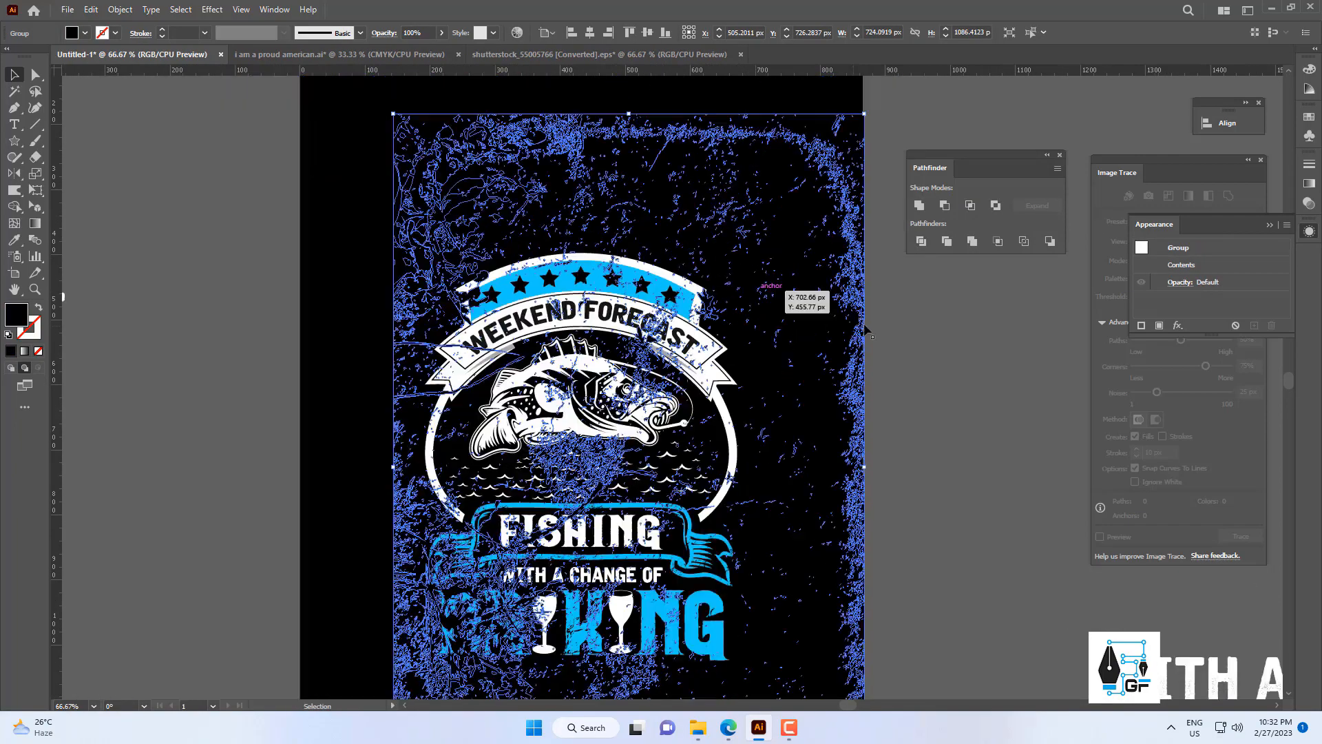
left_click_drag(899, 270, 820, 337)
scroll(641, 263, "up", 4)
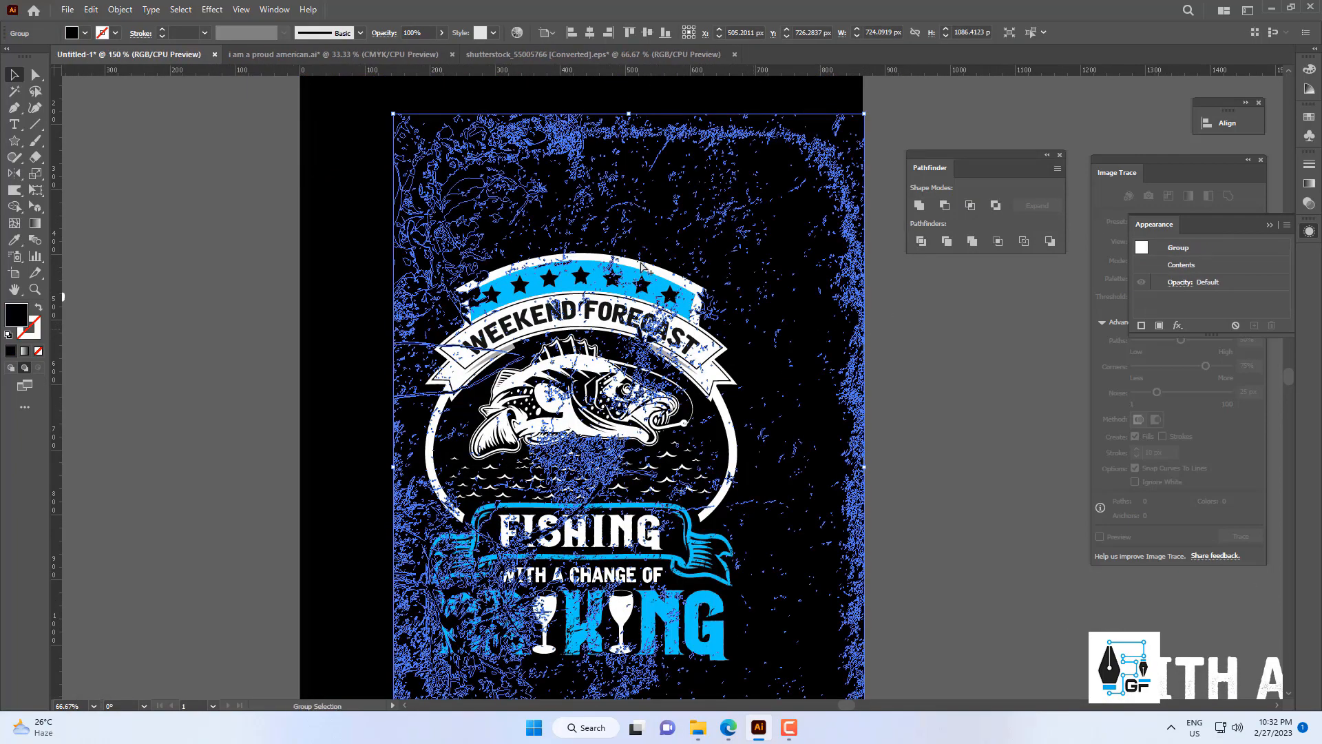
scroll(625, 313, "up", 3)
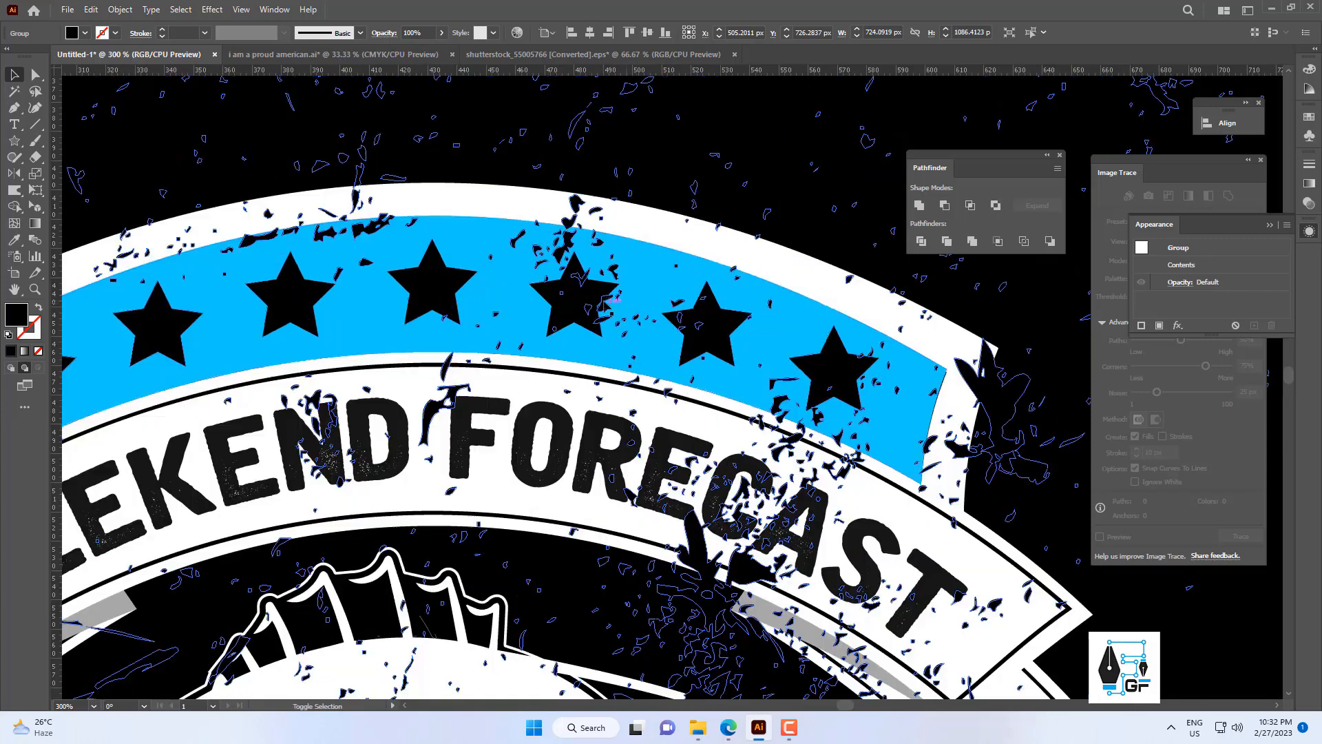
left_click(655, 274, "shift")
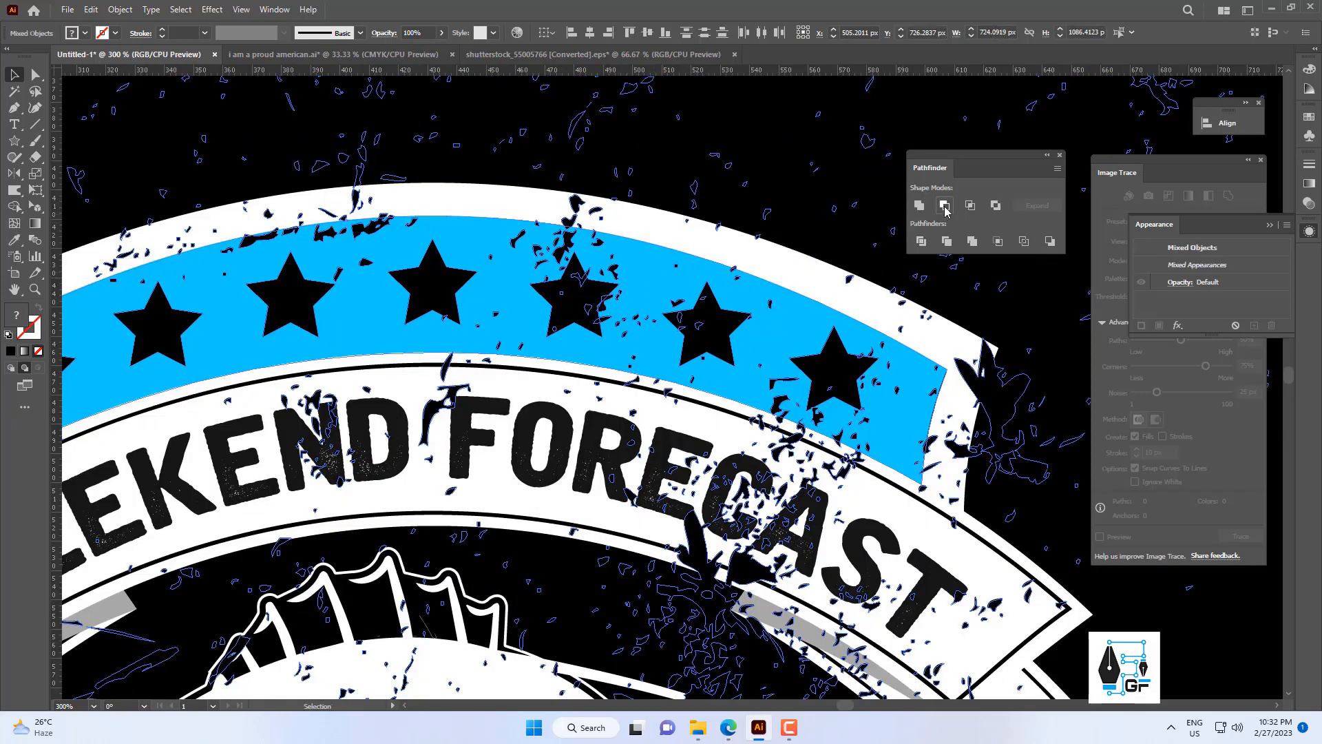
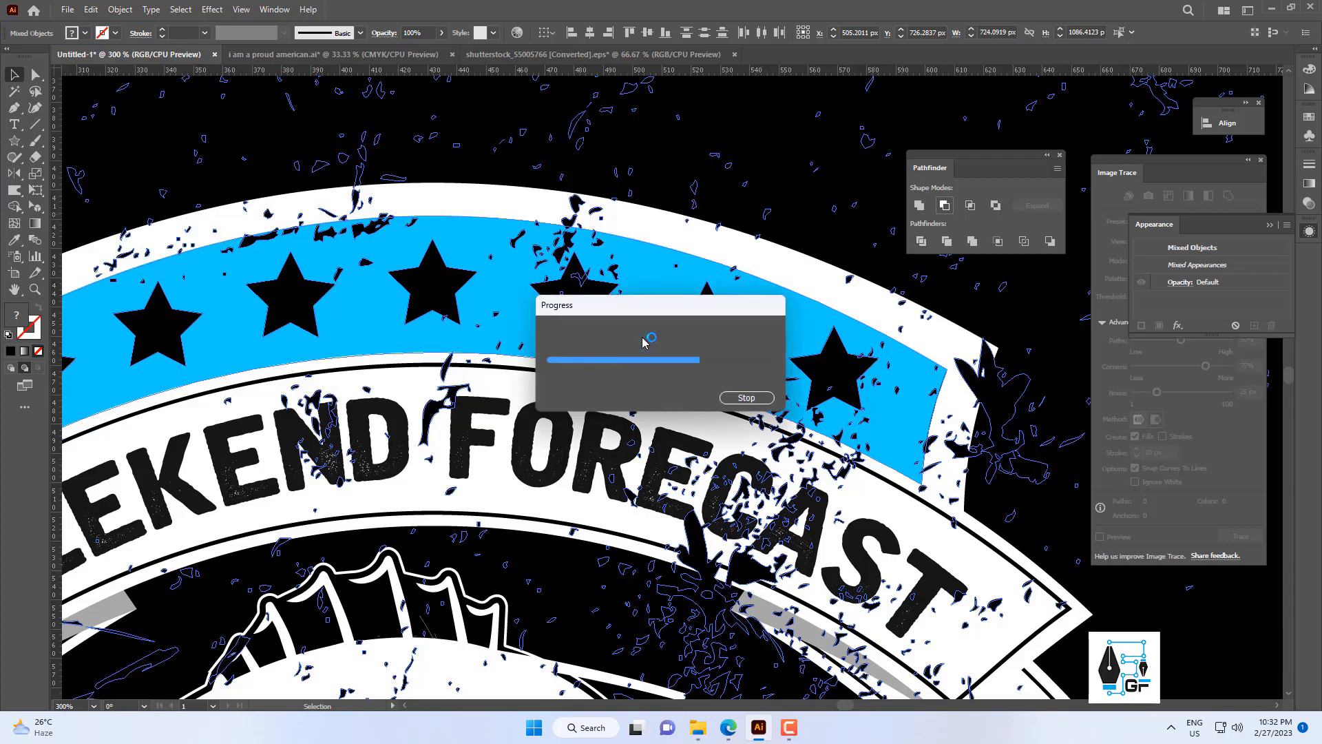
Expand the blue star banner's Minus Front compound shape with the grunge texture cut out, and deselect it.
key("ctrl+0")
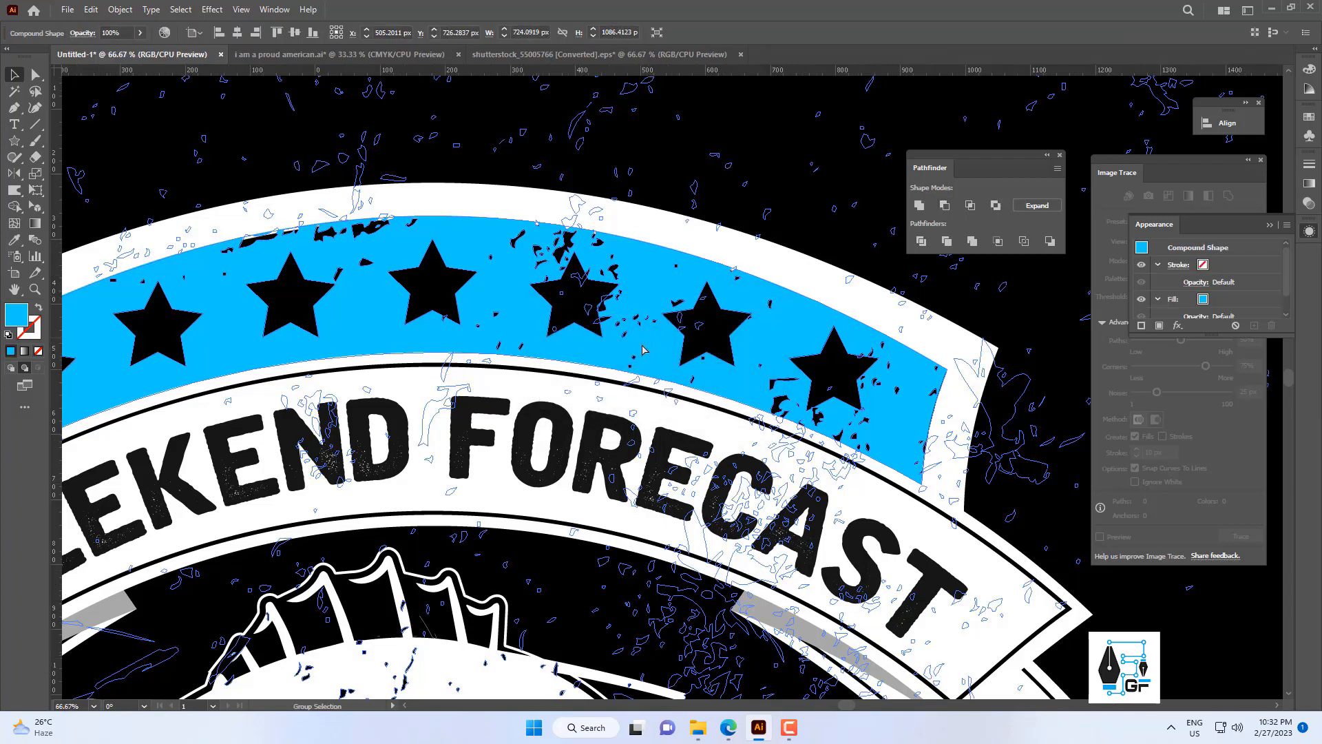
left_click(1047, 209)
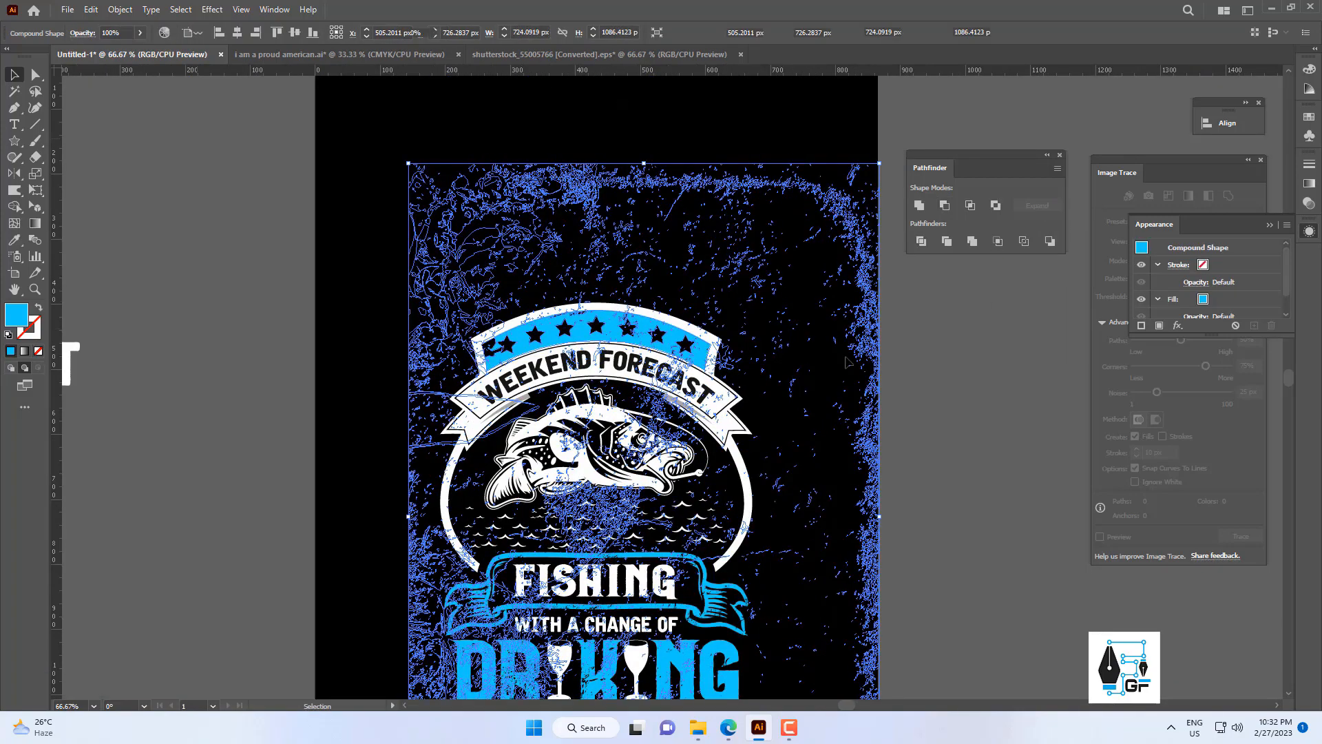
left_click(958, 298)
scroll(663, 372, "up", 1)
scroll(663, 372, "up", 1)
left_click_drag(664, 372, 619, 360)
scroll(625, 324, "down", 1)
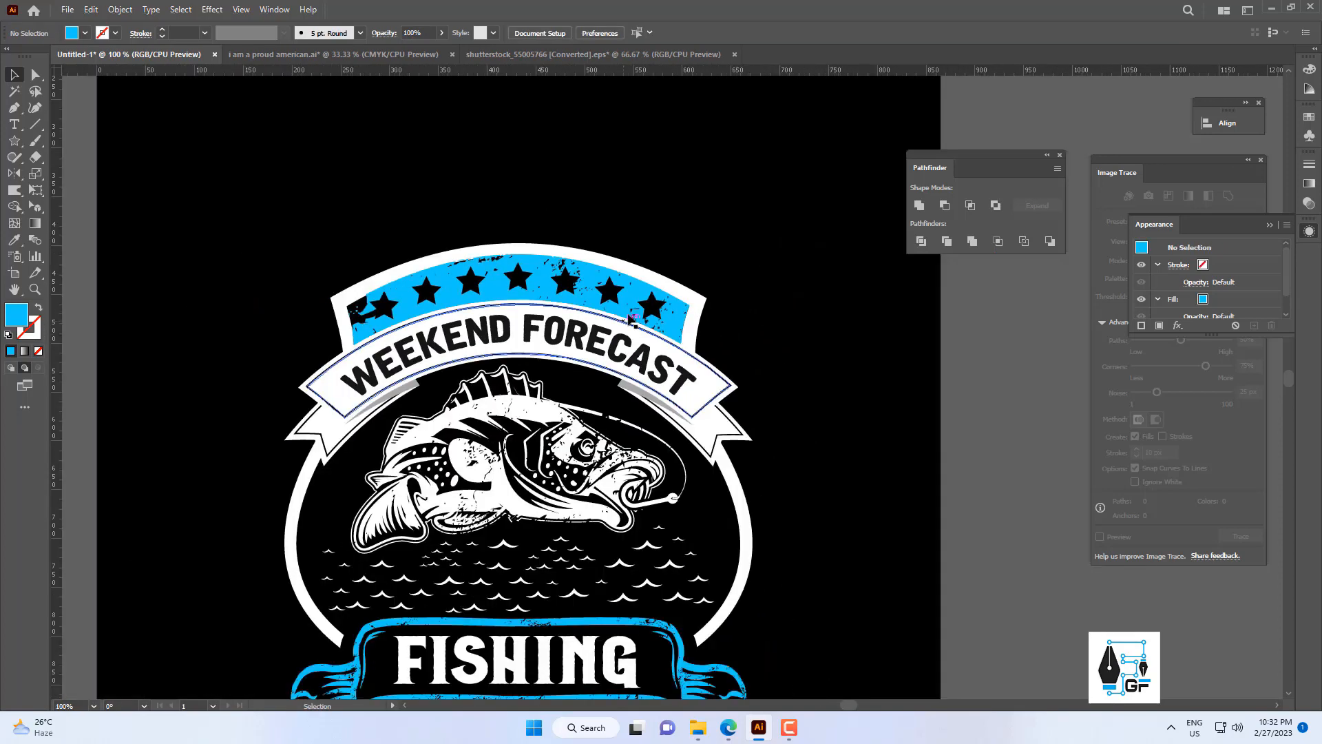
left_click(658, 278)
left_click_drag(657, 277, 684, 222)
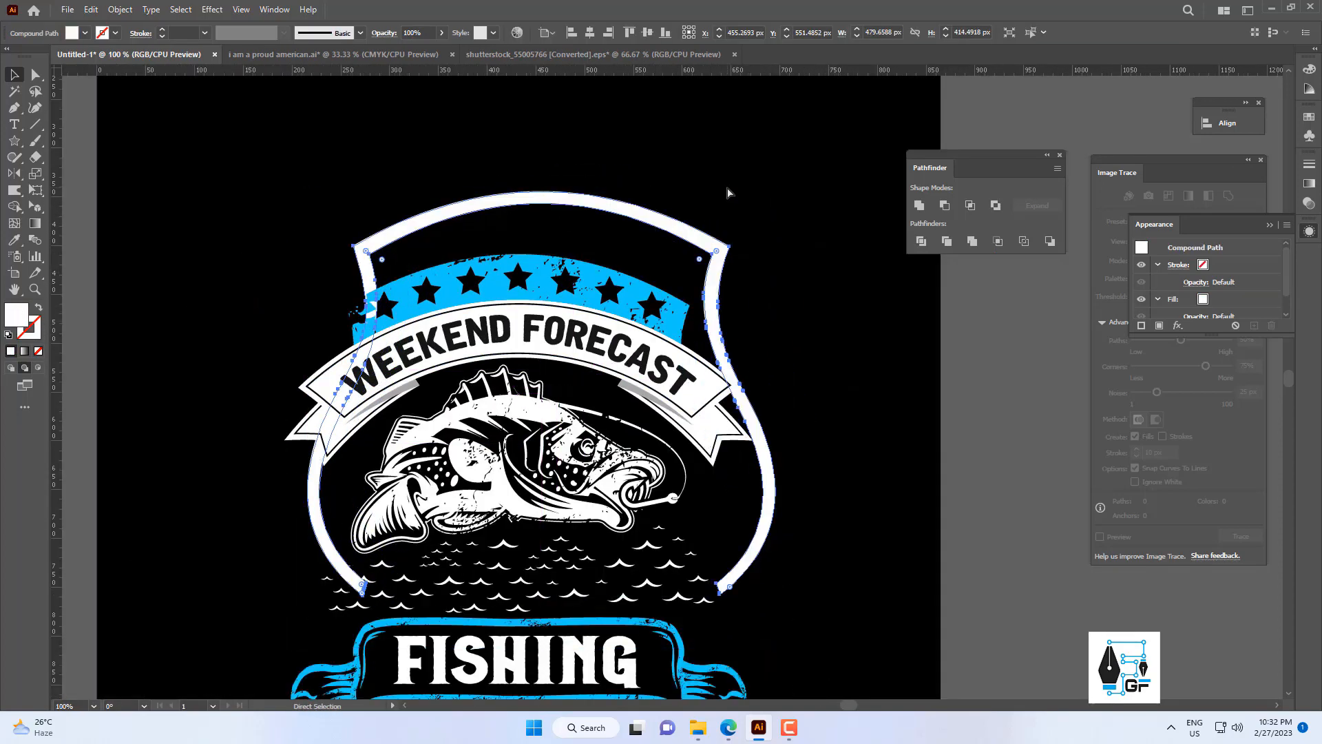
key("ctrl+z")
Paste the grunge texture in front and move it up over the white badge frame, to about X 502, Y 643 px.
key("ctrl+f")
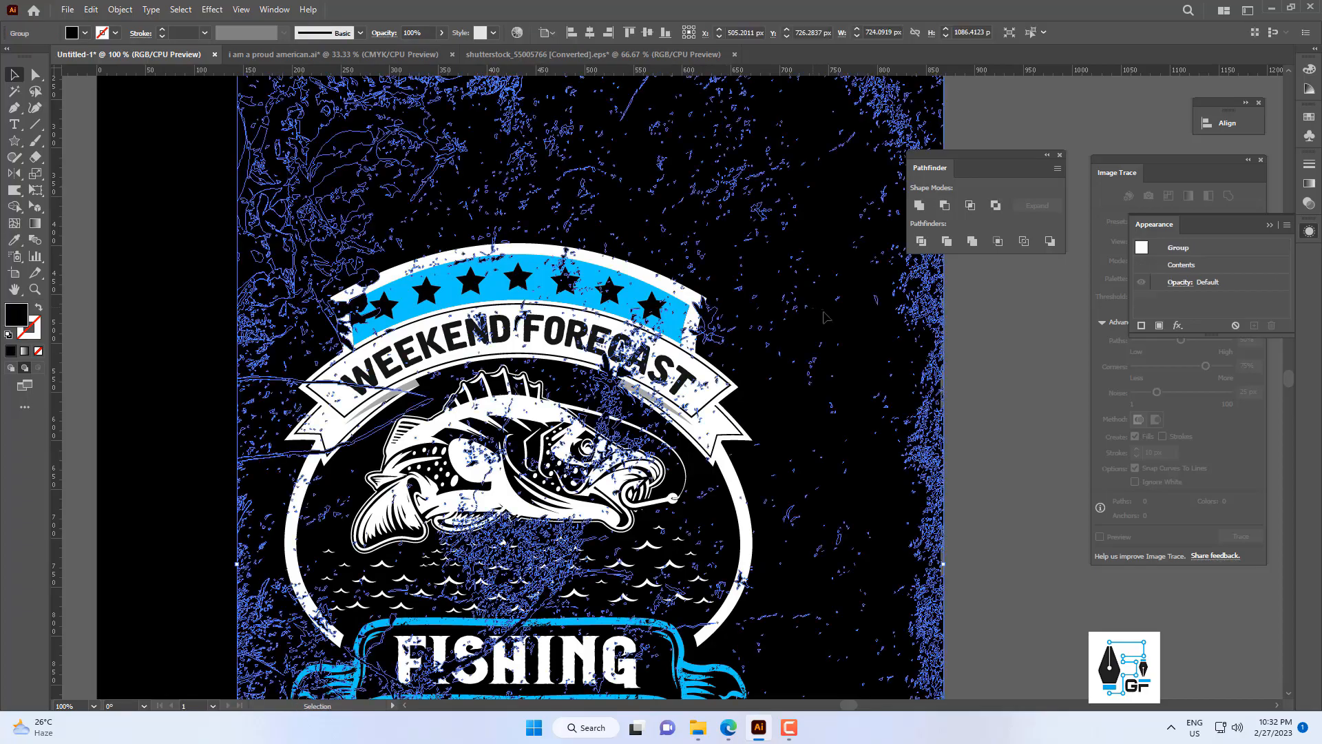
left_click_drag(951, 312, 828, 77)
left_click(849, 310)
left_click(864, 354)
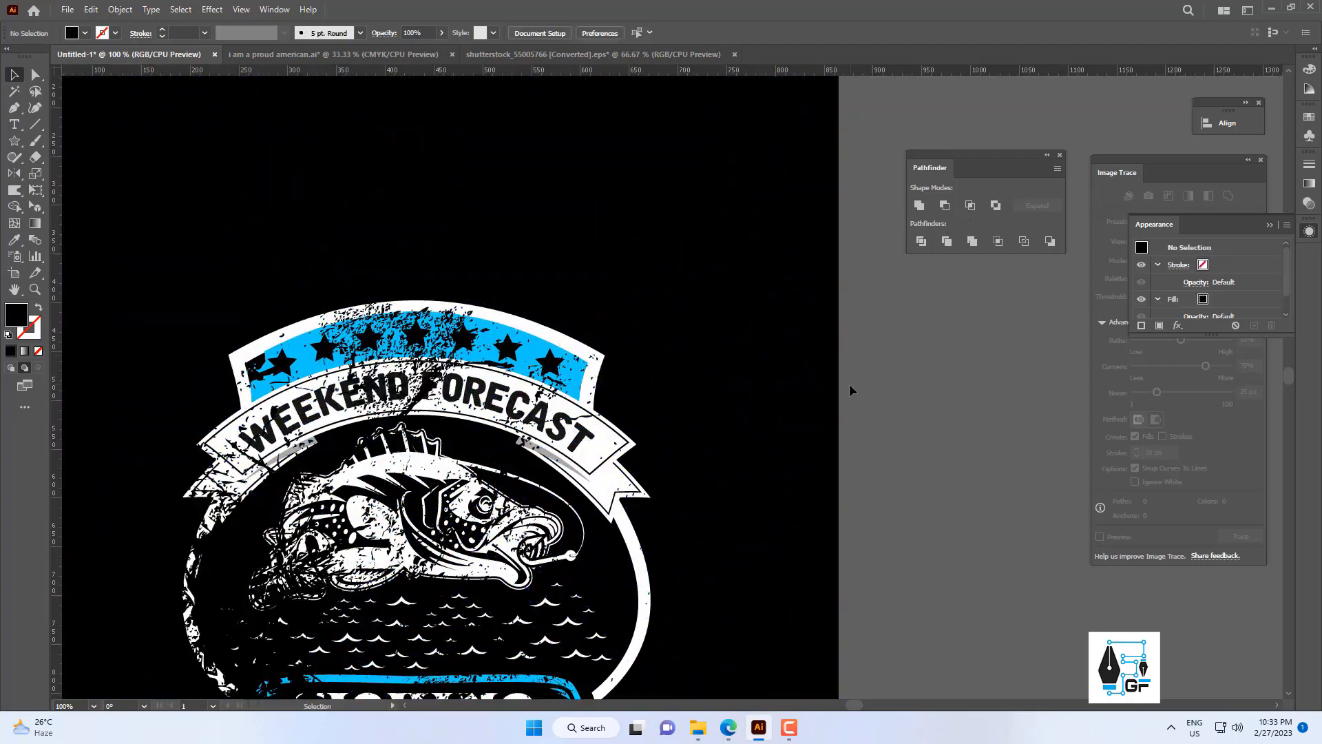
left_click_drag(849, 383, 741, 383)
scroll(797, 326, "down", 1)
left_click(799, 339)
scroll(321, 306, "up", 3)
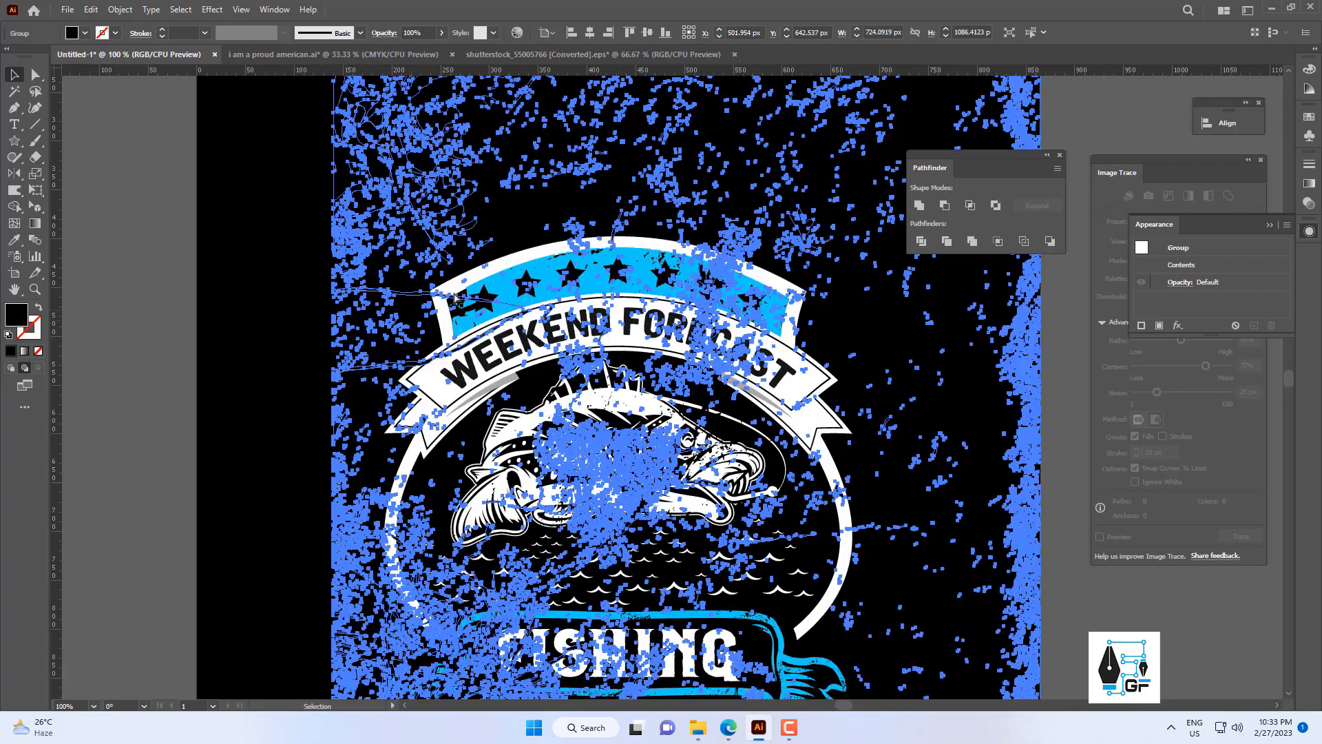
Subtract the grunge texture from the white badge frame as a Minus Front compound shape and expand the result.
key("ctrl+a")
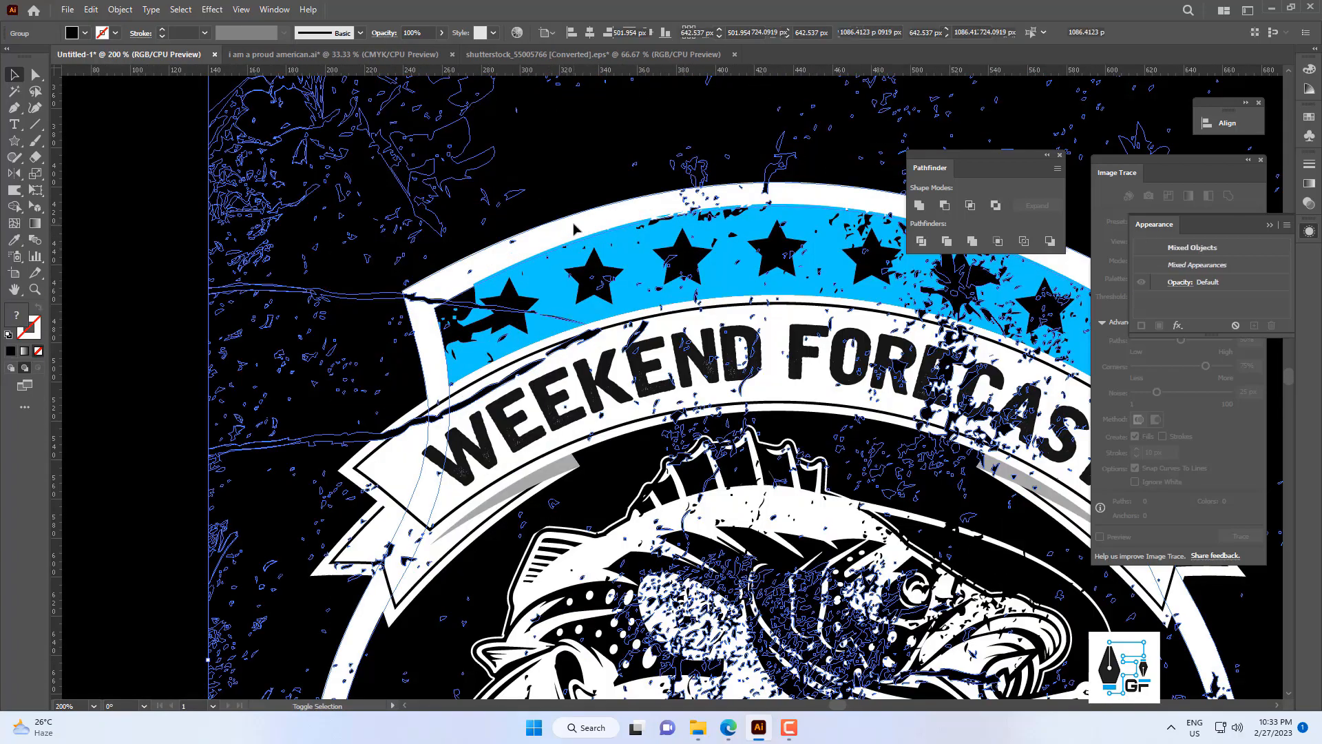
scroll(575, 229, "down", 2)
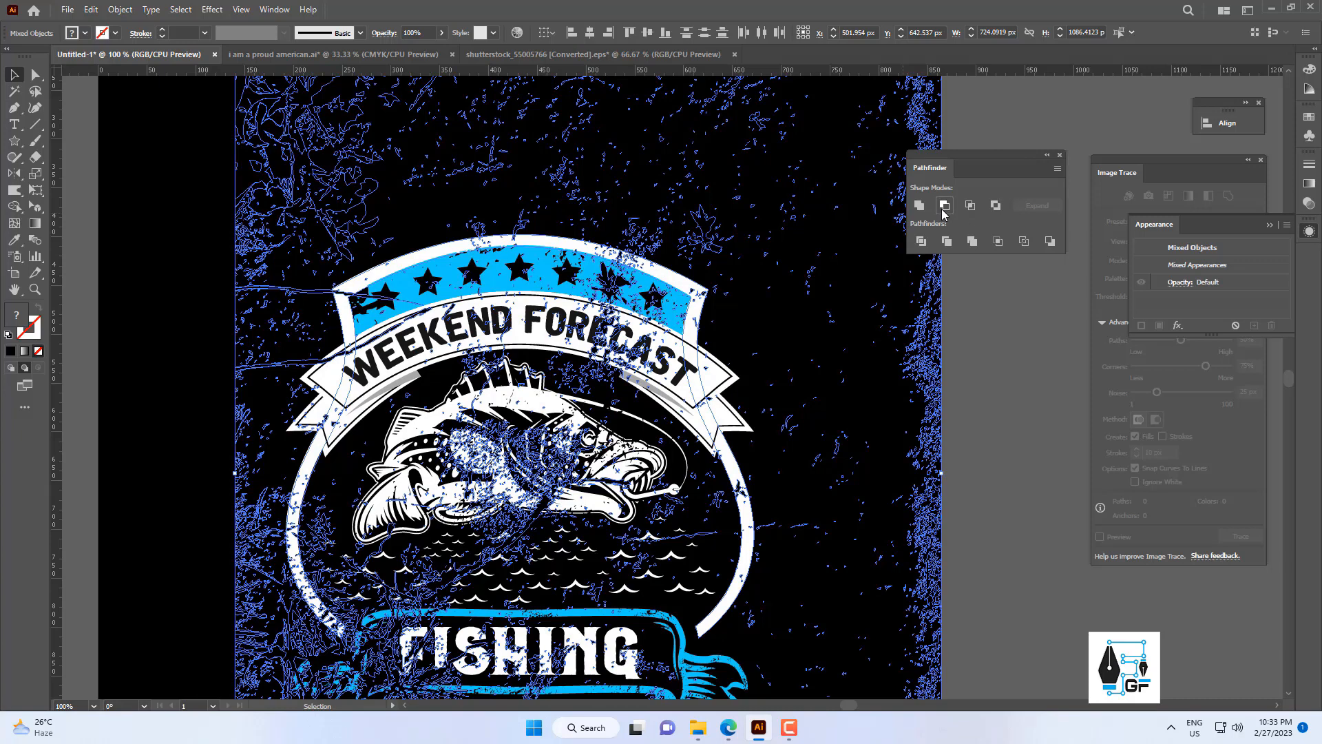
left_click(943, 210)
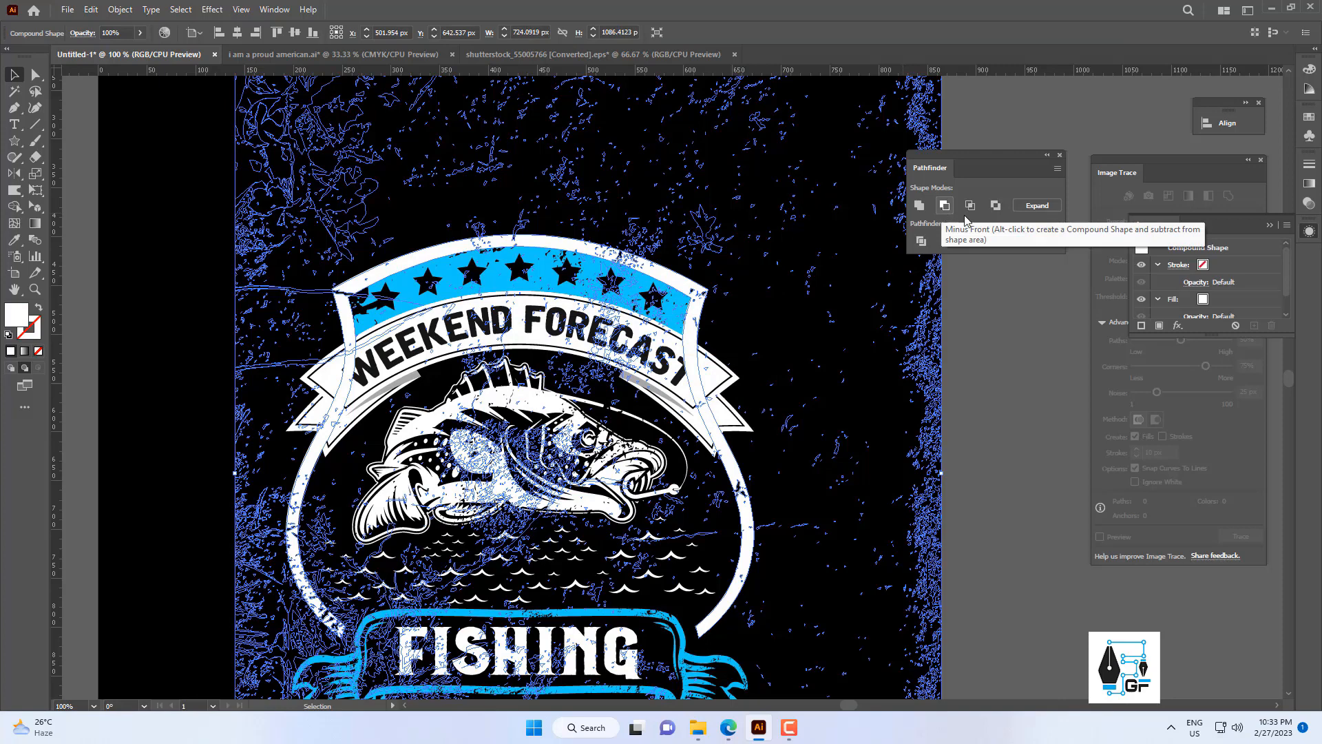
left_click(1024, 207)
left_click(871, 360)
Bring the WEEKEND FORECAST ribbon group to the front so it covers the white badge frame.
scroll(778, 422, "down", 2)
left_click_drag(768, 422, 709, 416)
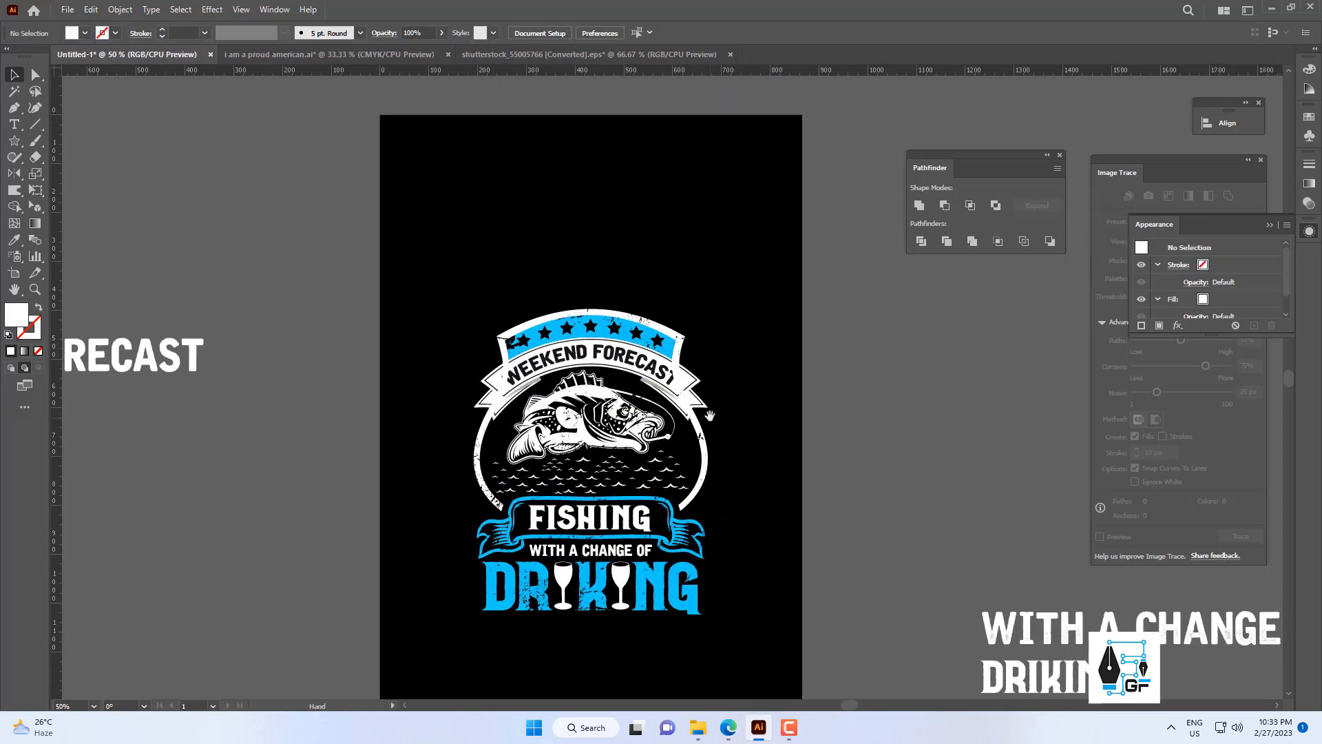
scroll(709, 416, "up", 2)
left_click_drag(631, 356, 734, 343)
key("ctrl+z")
right_click(690, 346)
mouse_move(763, 543)
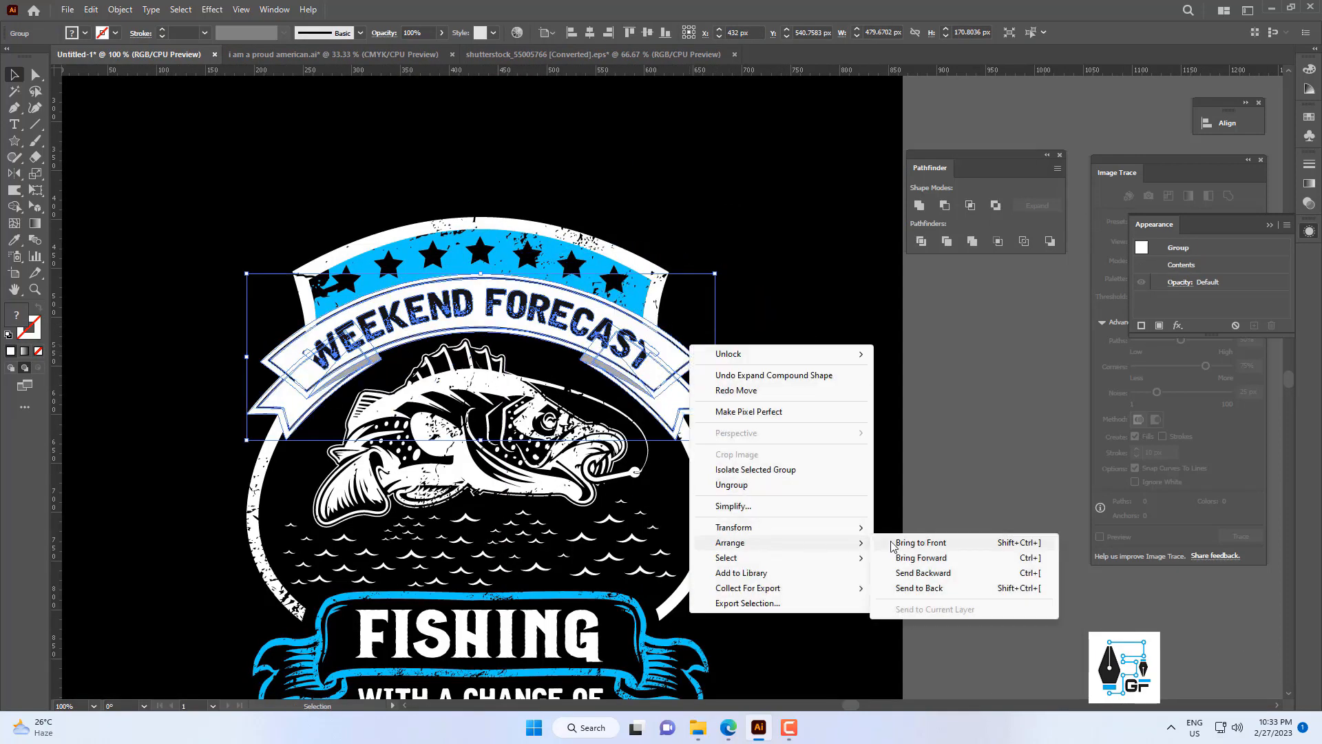
left_click(893, 544)
left_click(852, 501)
Check the FISHING lettering group and paste the grunge texture in front of the badge.
scroll(832, 481, "down", 3)
left_click_drag(831, 480, 669, 445)
scroll(702, 487, "up", 1)
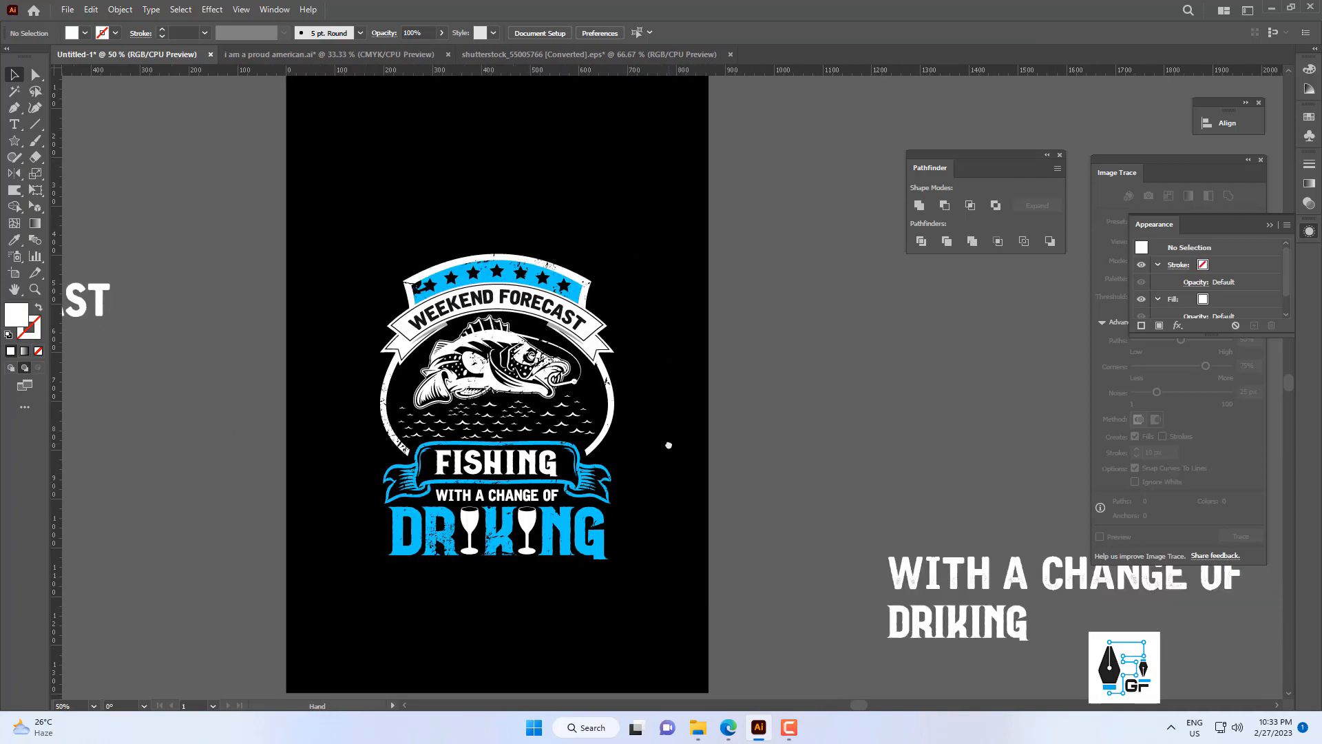
scroll(552, 468, "up", 2)
left_click_drag(552, 468, 620, 371)
left_click(597, 372)
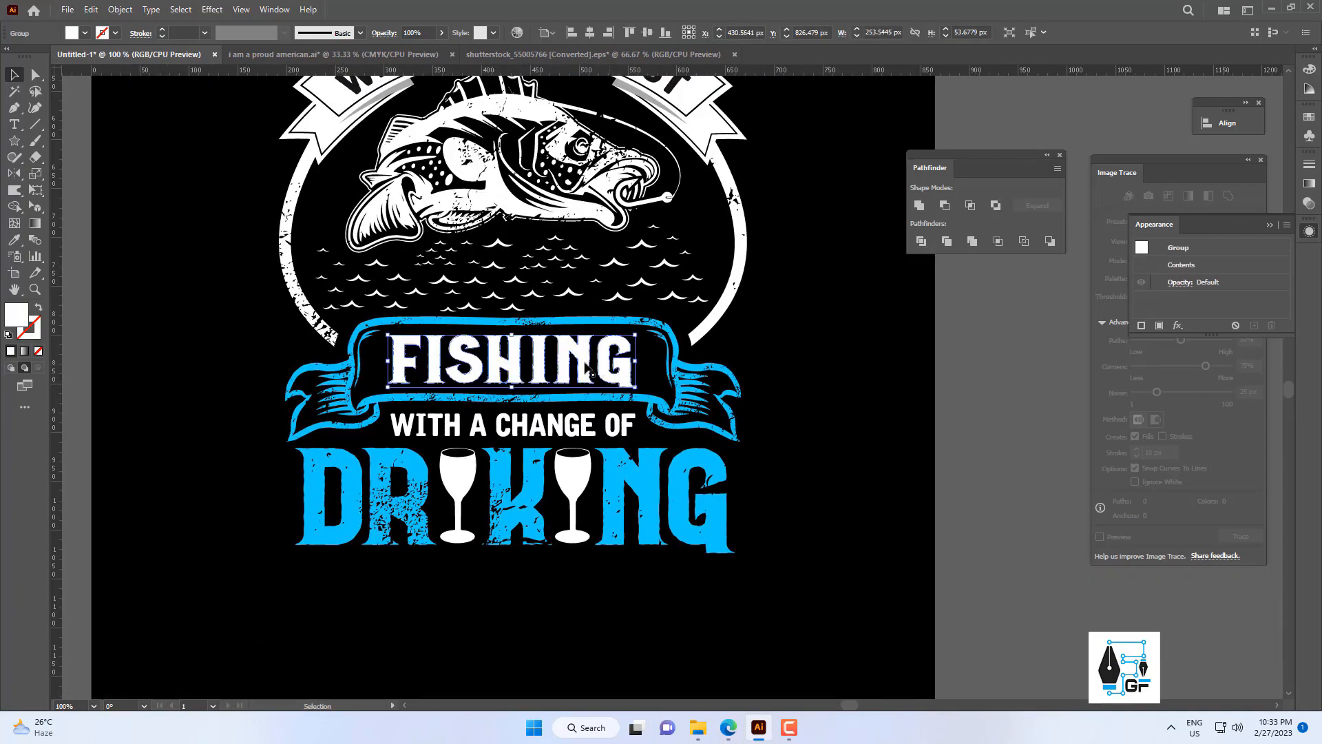
key("ctrl+shift+a")
left_click(851, 420)
key("ctrl+minus")
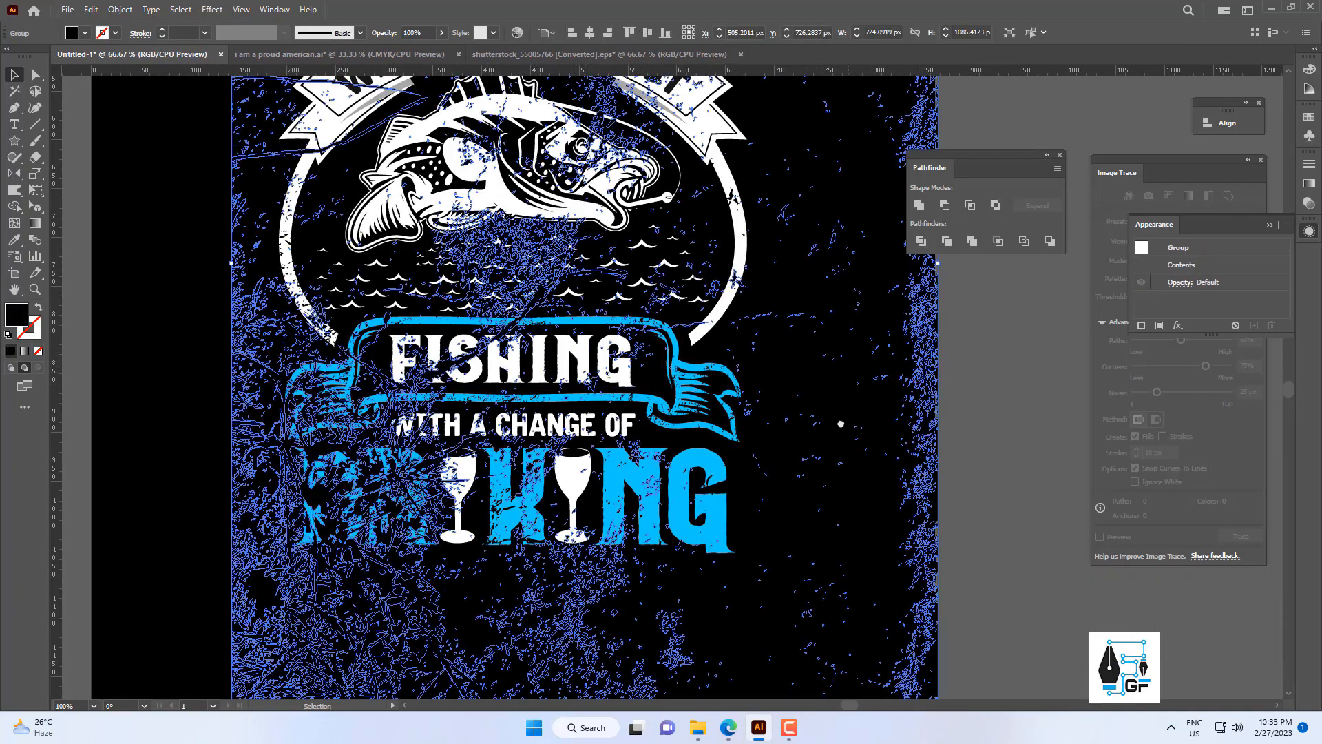
Move the pasted grunge texture down over the badge's lower lettering, to about X 509, Y 1112 px.
left_click_drag(779, 486, 757, 637)
left_click(822, 480)
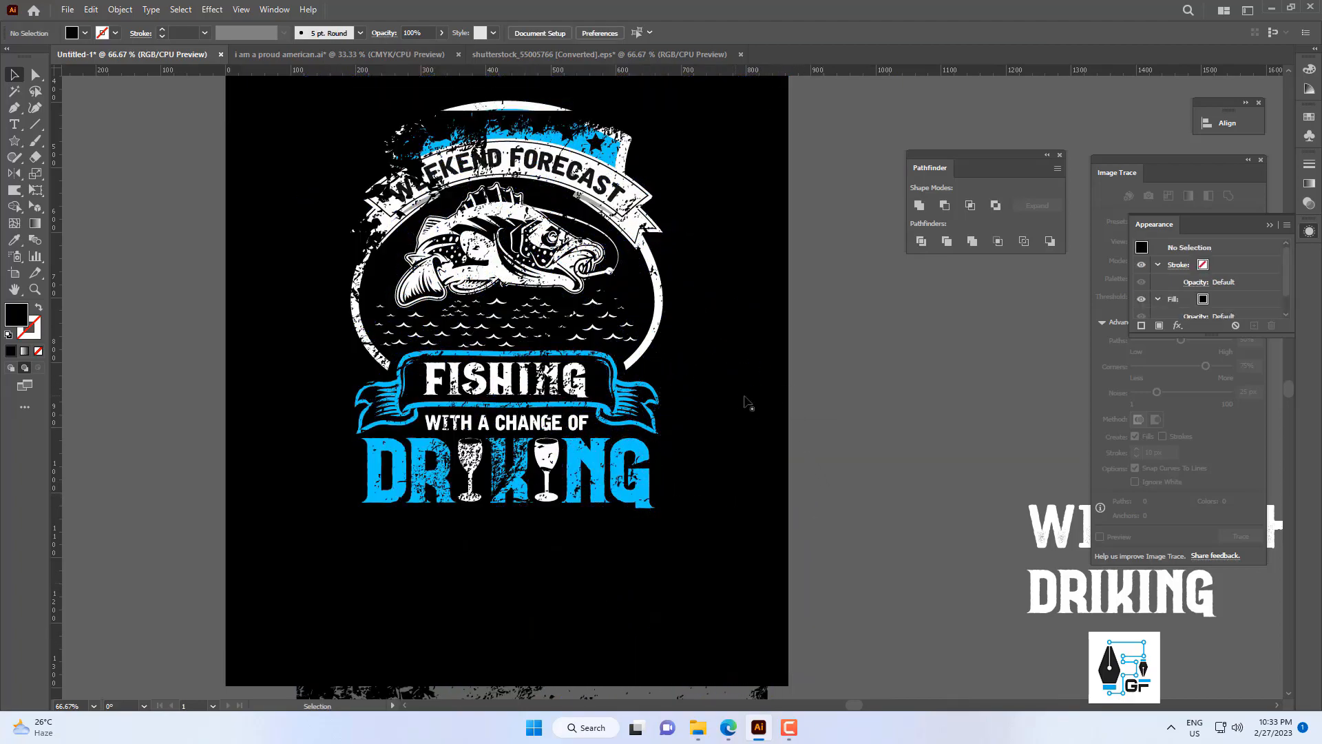
left_click_drag(757, 416, 762, 451)
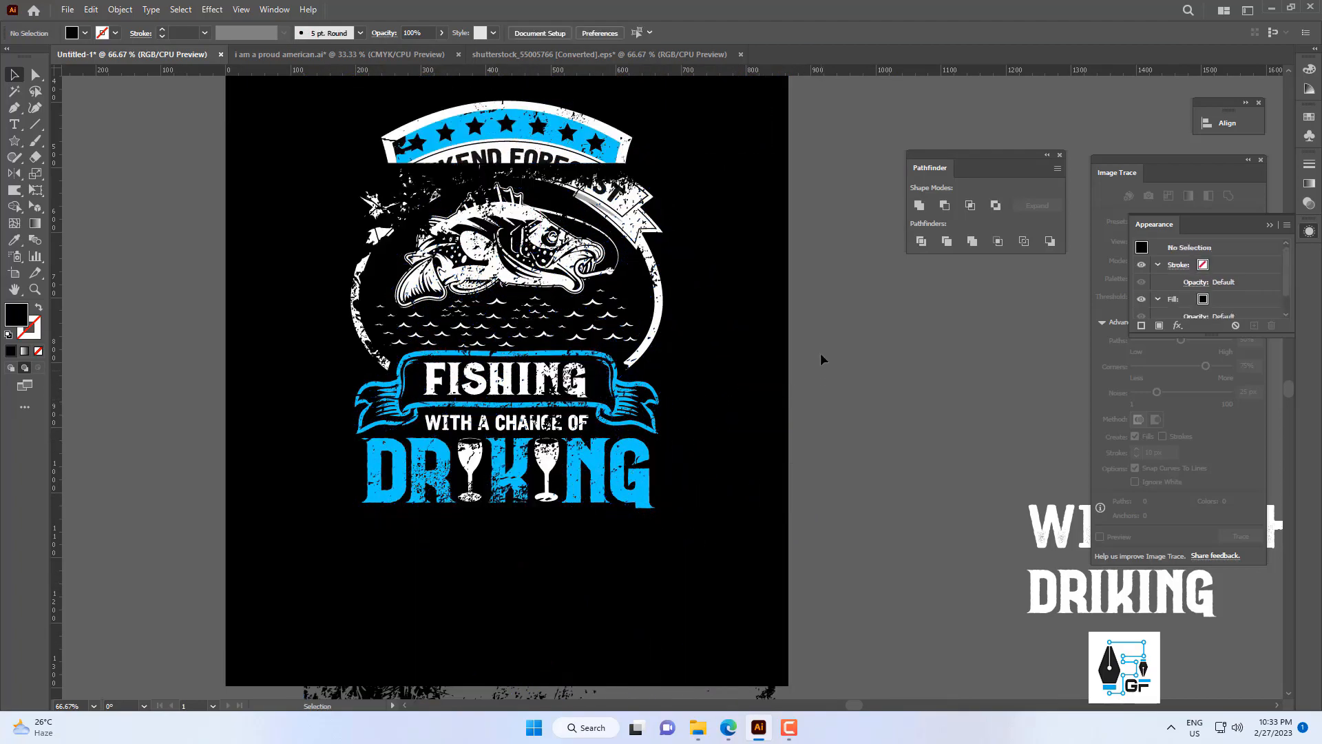
left_click_drag(766, 380, 743, 443)
left_click(847, 413)
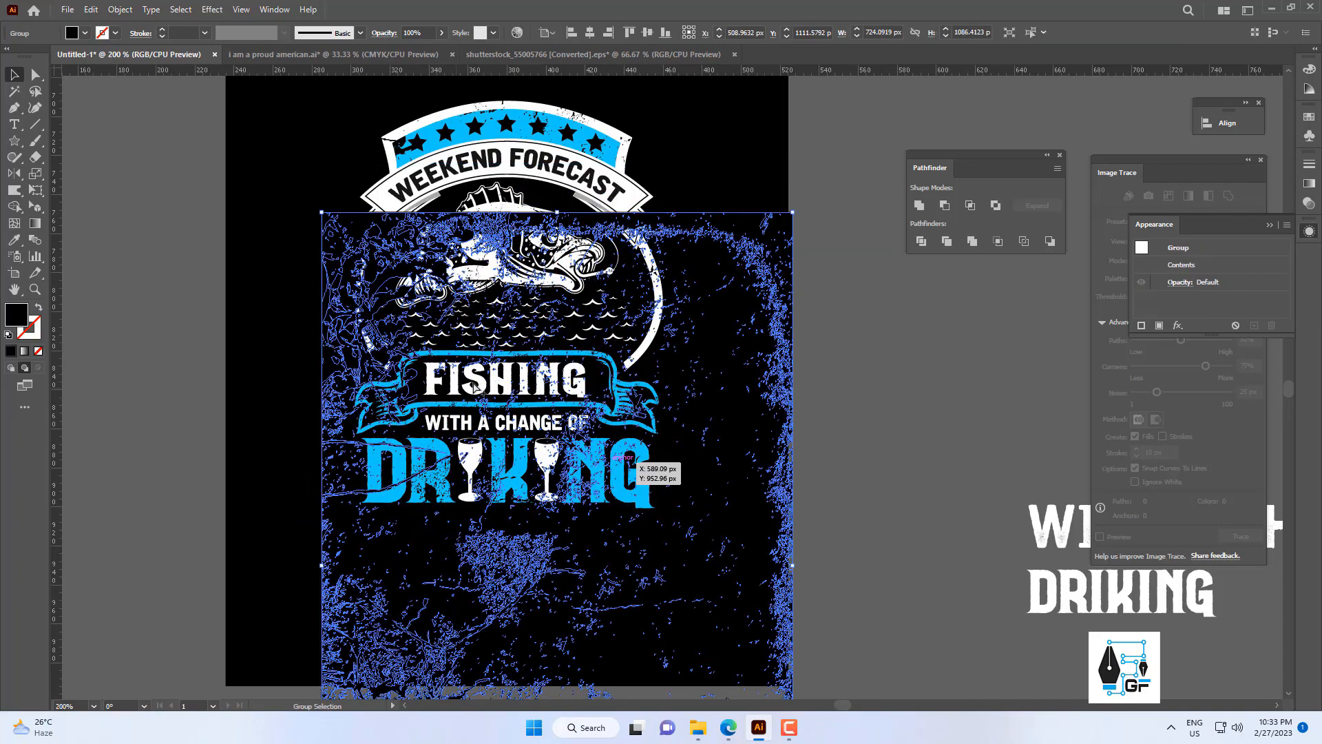
Subtract the grunge texture from the white FISHING lettering as a Minus Front compound shape and expand it.
scroll(461, 388, "up", 5)
scroll(530, 326, "down", 5)
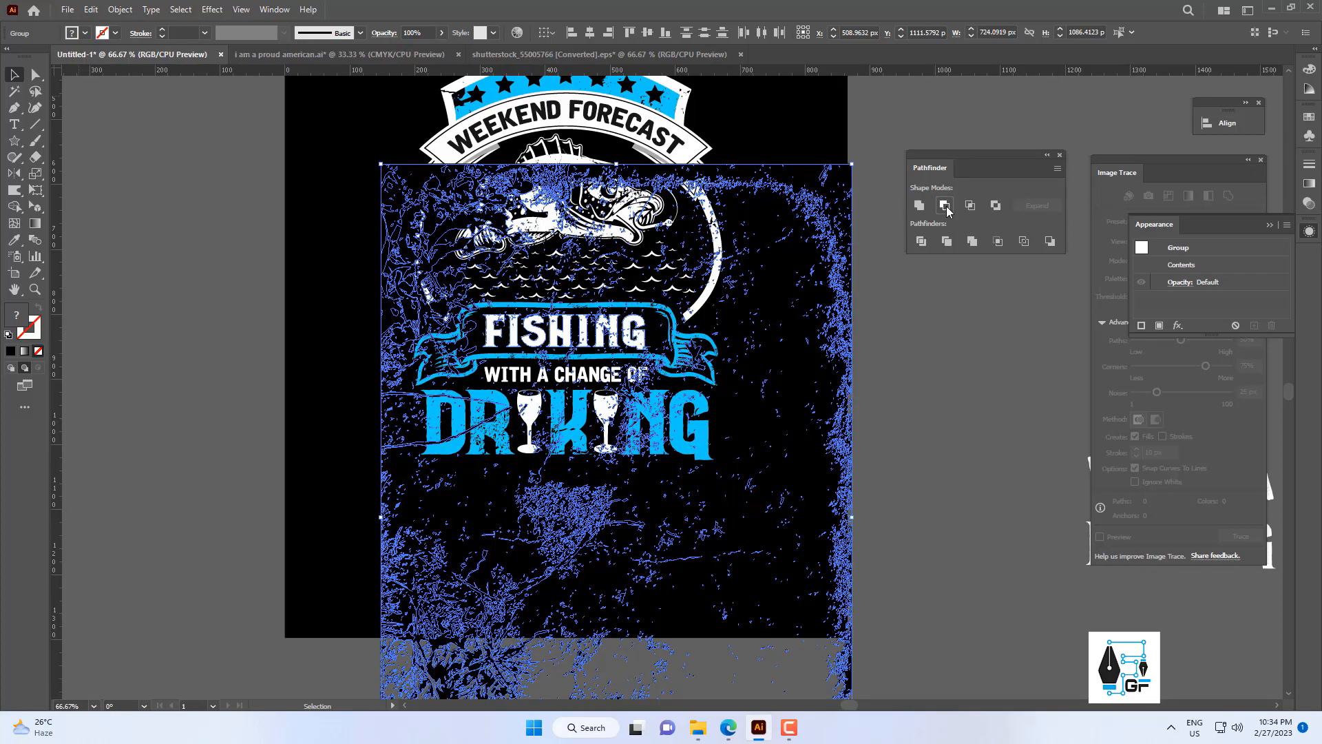
left_click(945, 206)
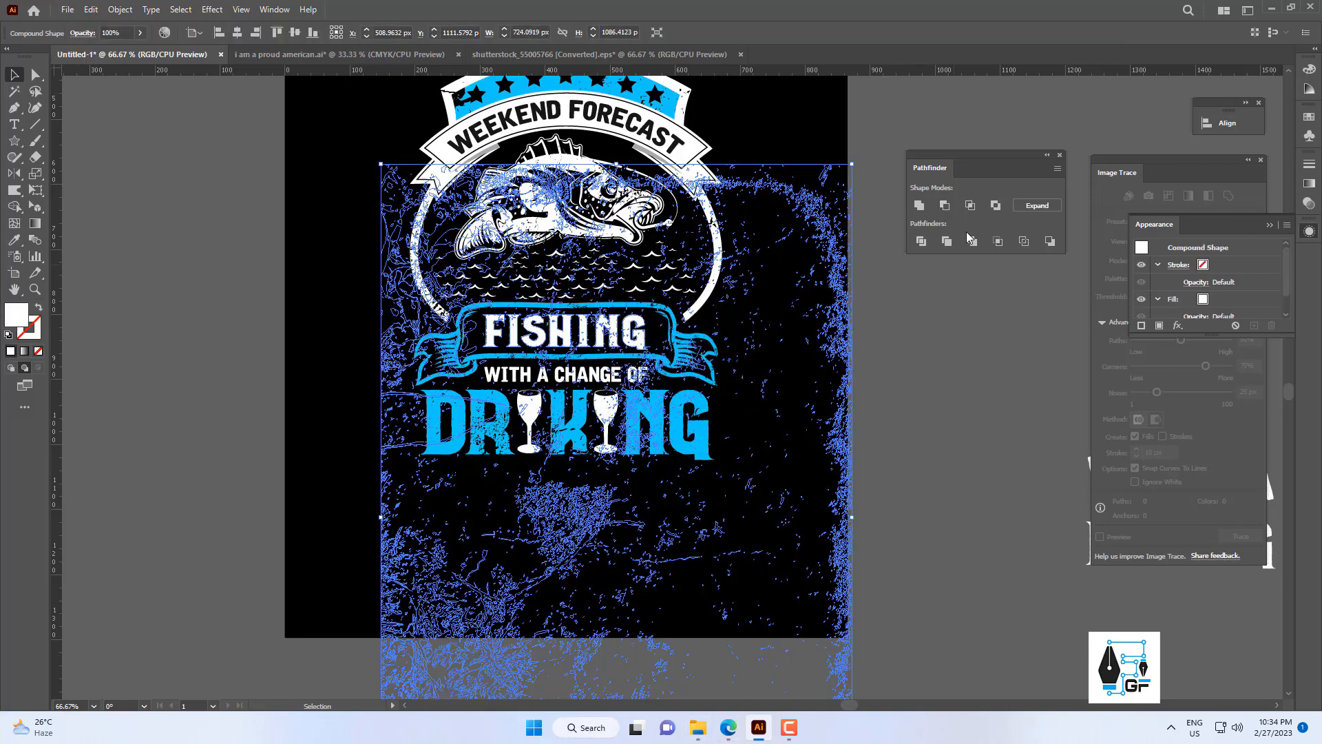
left_click(1037, 205)
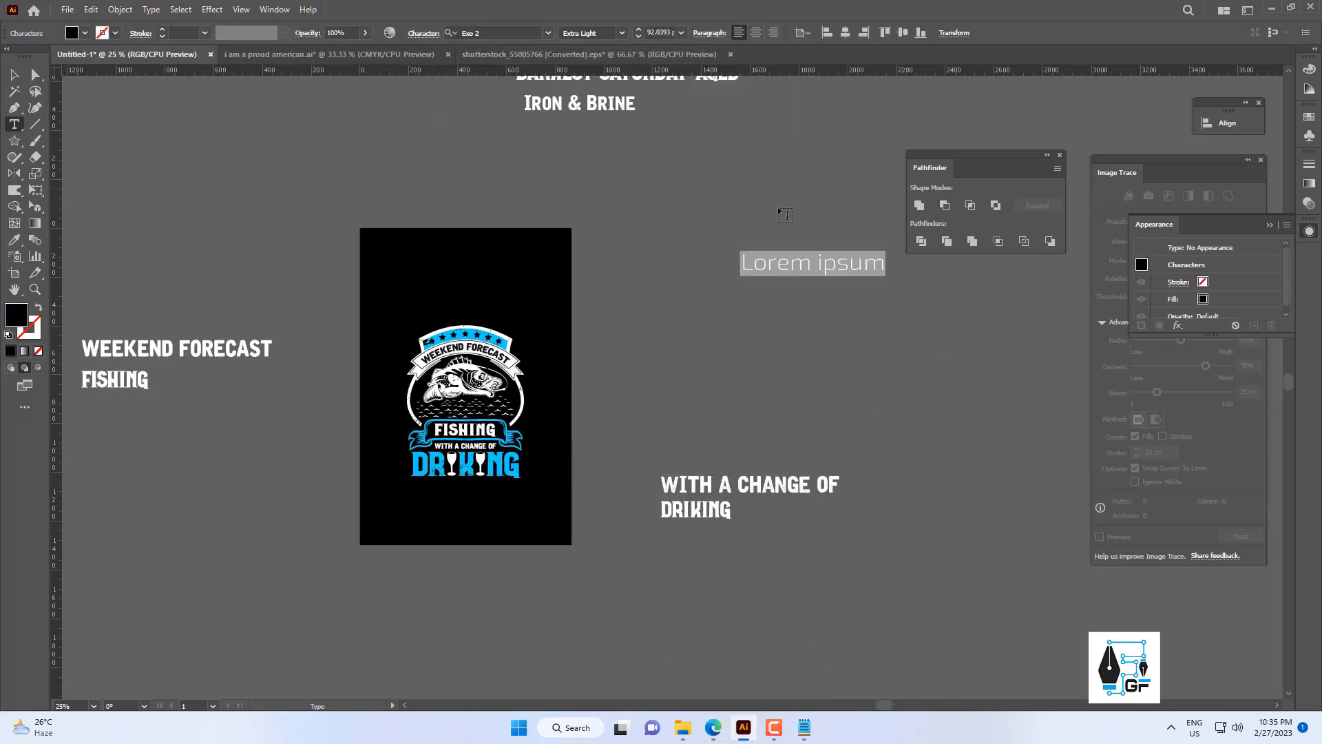
Select all of the placeholder text beside the artboard and set its fill to white (ffffff).
left_click(815, 298, "ctrl")
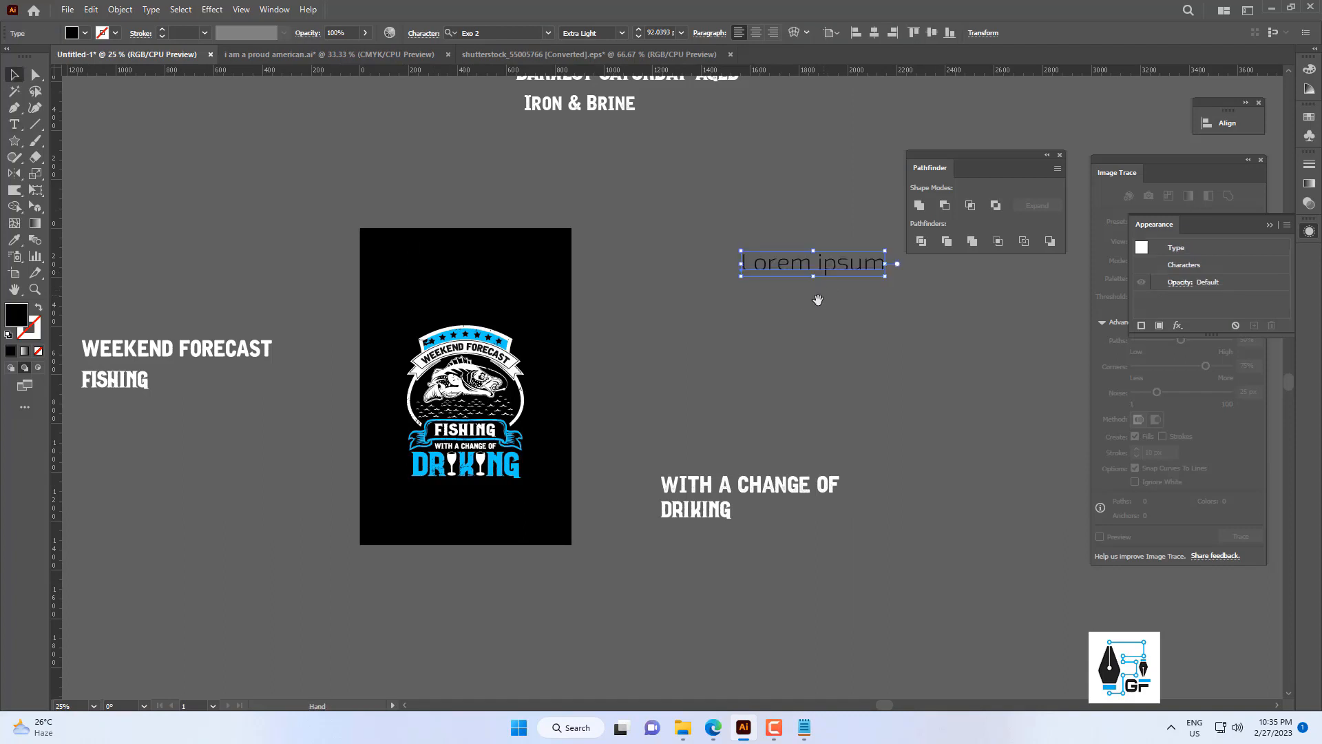
key("v")
left_click_drag(851, 267, 611, 337)
double_click(612, 336)
key("ctrl+a")
double_click(18, 321)
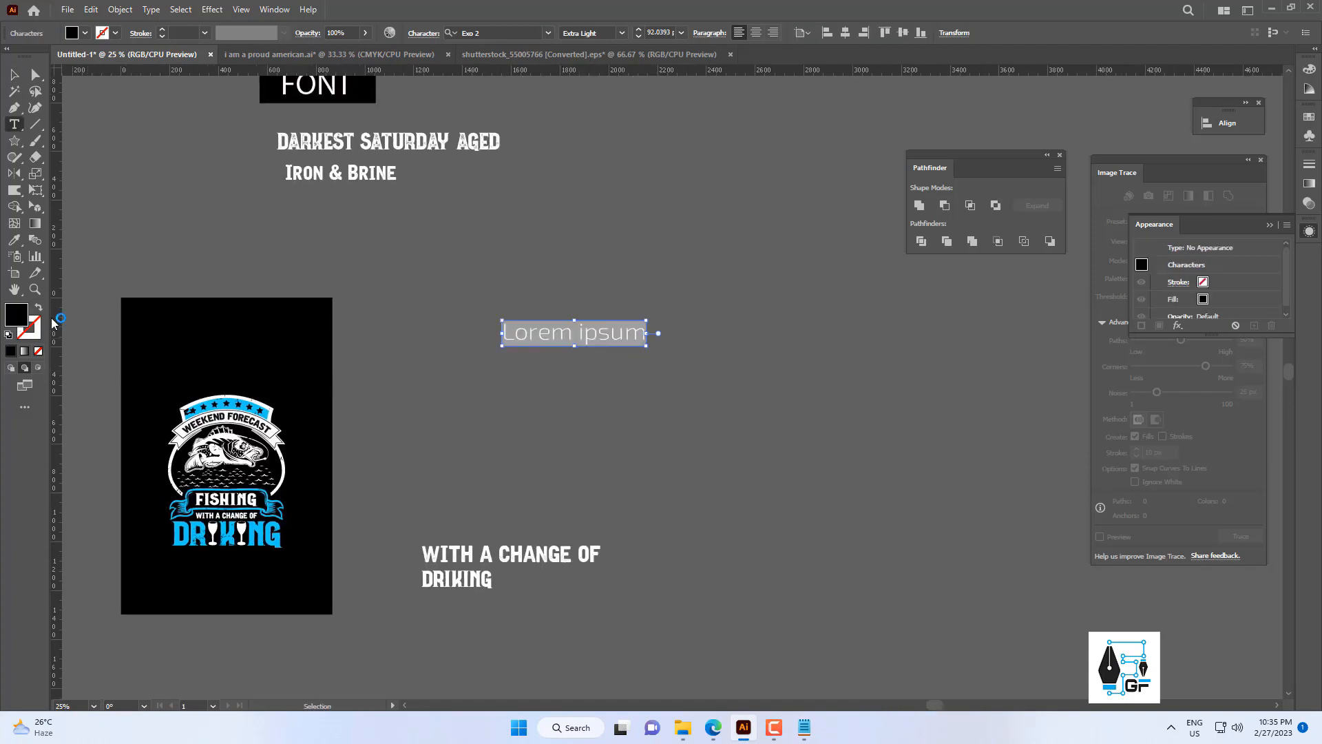
type("ffffff")
left_click(830, 335)
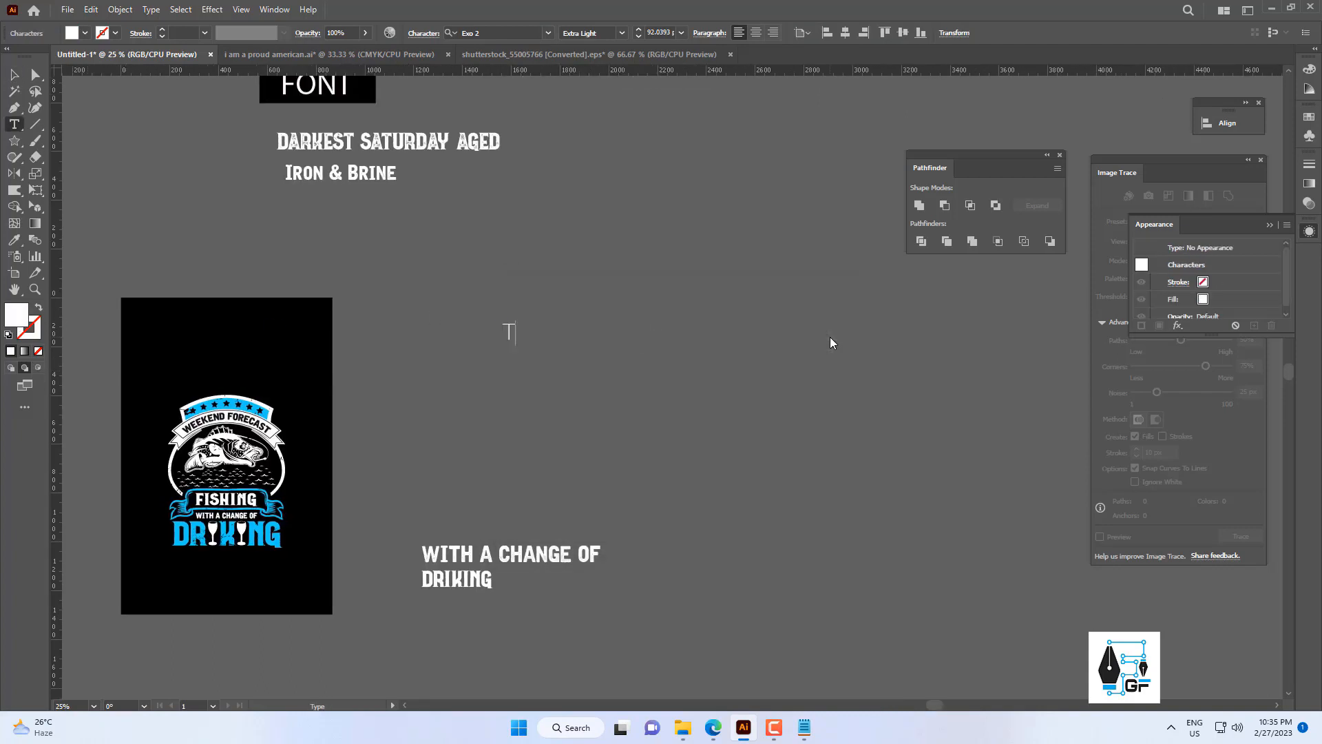
Replace the placeholder text with three lines: "THANK YOU FOR WATCHING", "I WILL ATTACHED VECTOR AND FONT FILE" and "IN MY DISCRIPTION BOX".
type("THANK YOUR")
key("BackSpace")
type("FOR W")
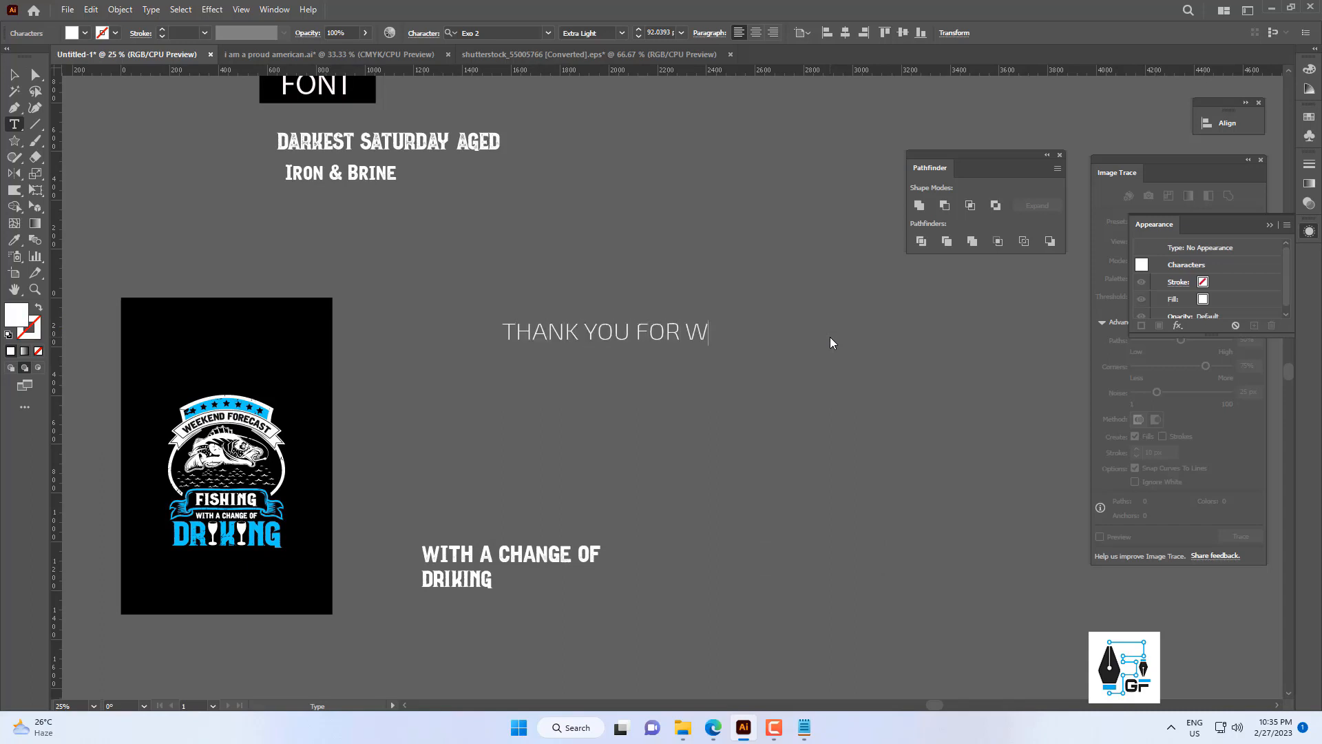
type("ATCHING ")
type("I WILL AT")
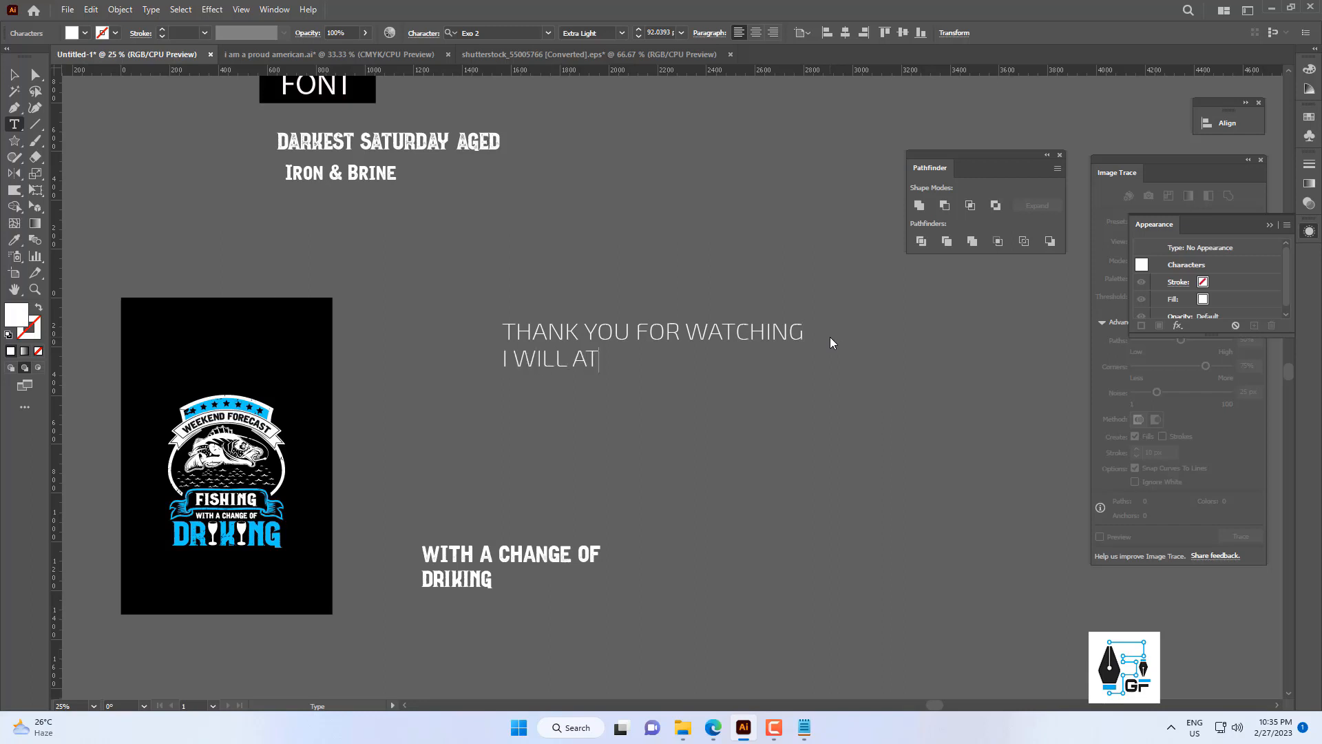
type("TACHED VECTOR ")
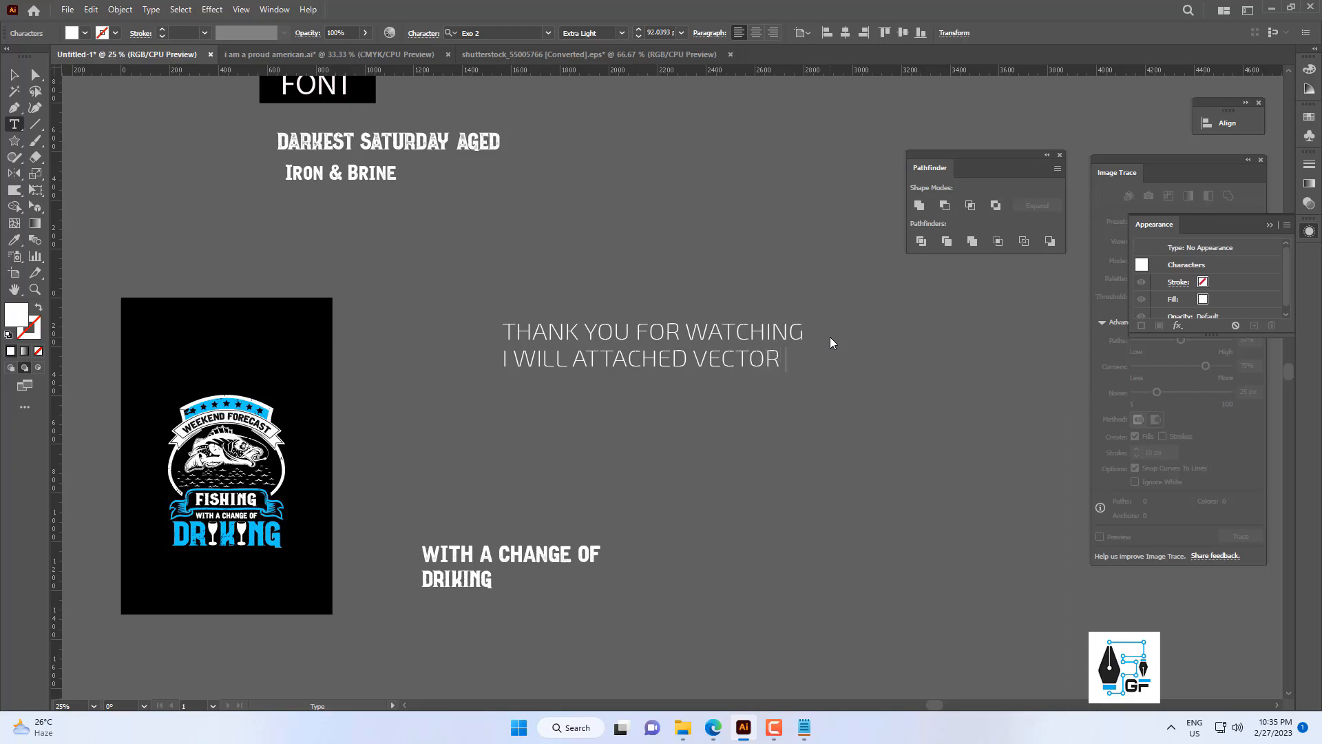
type("AND FONT F")
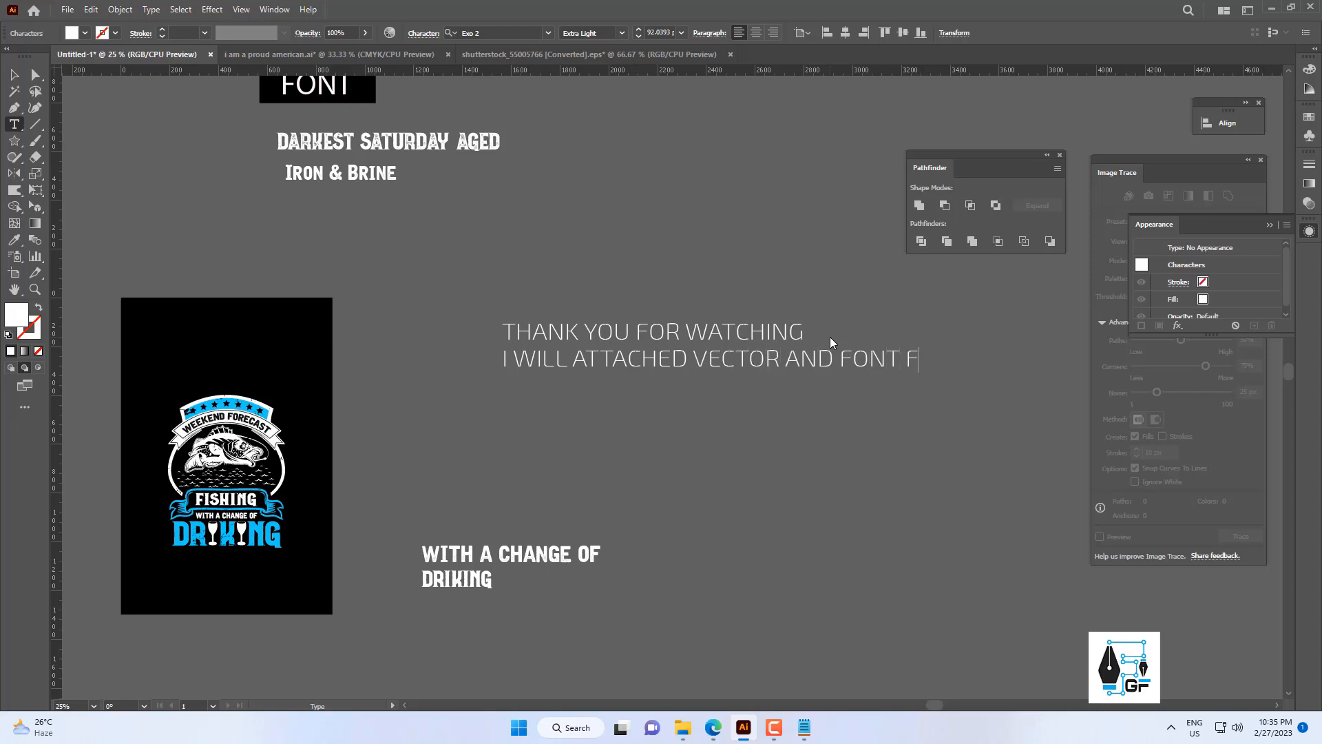
type("ILE IN MY DISCR")
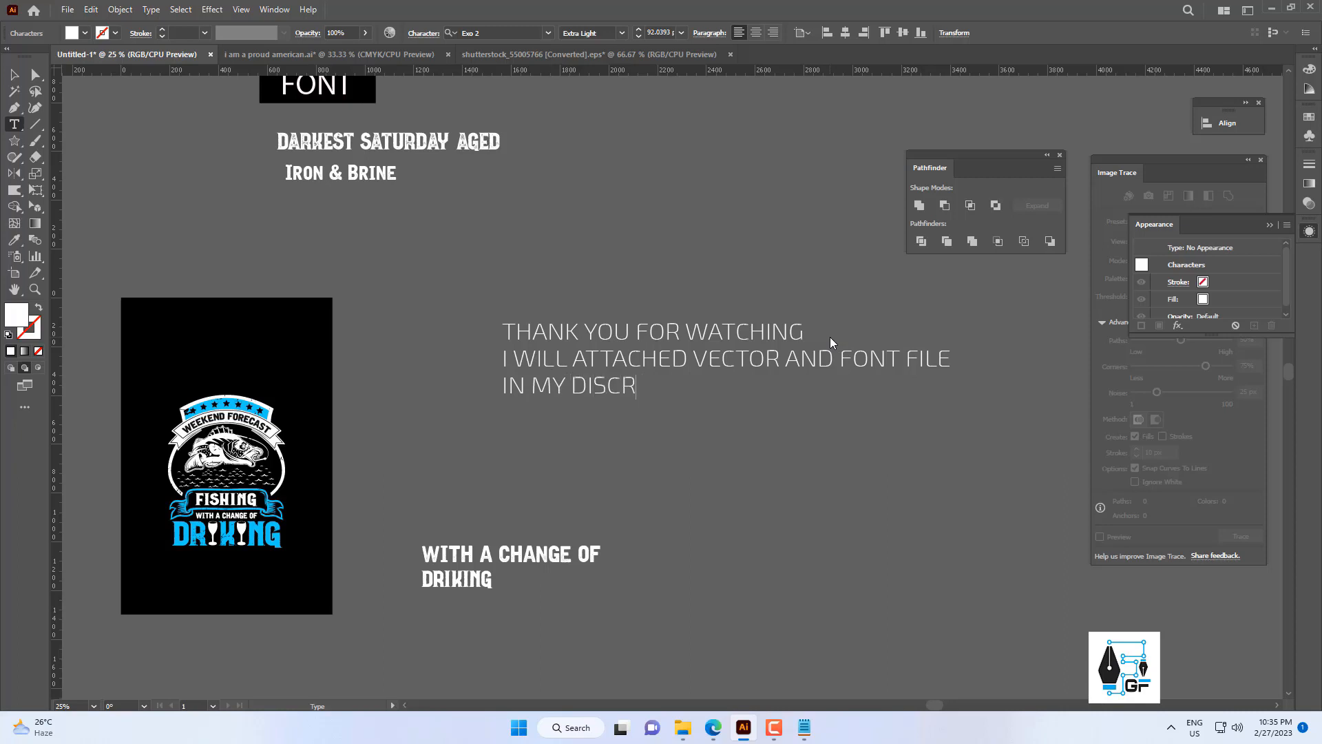
type("IPTION BOX ")
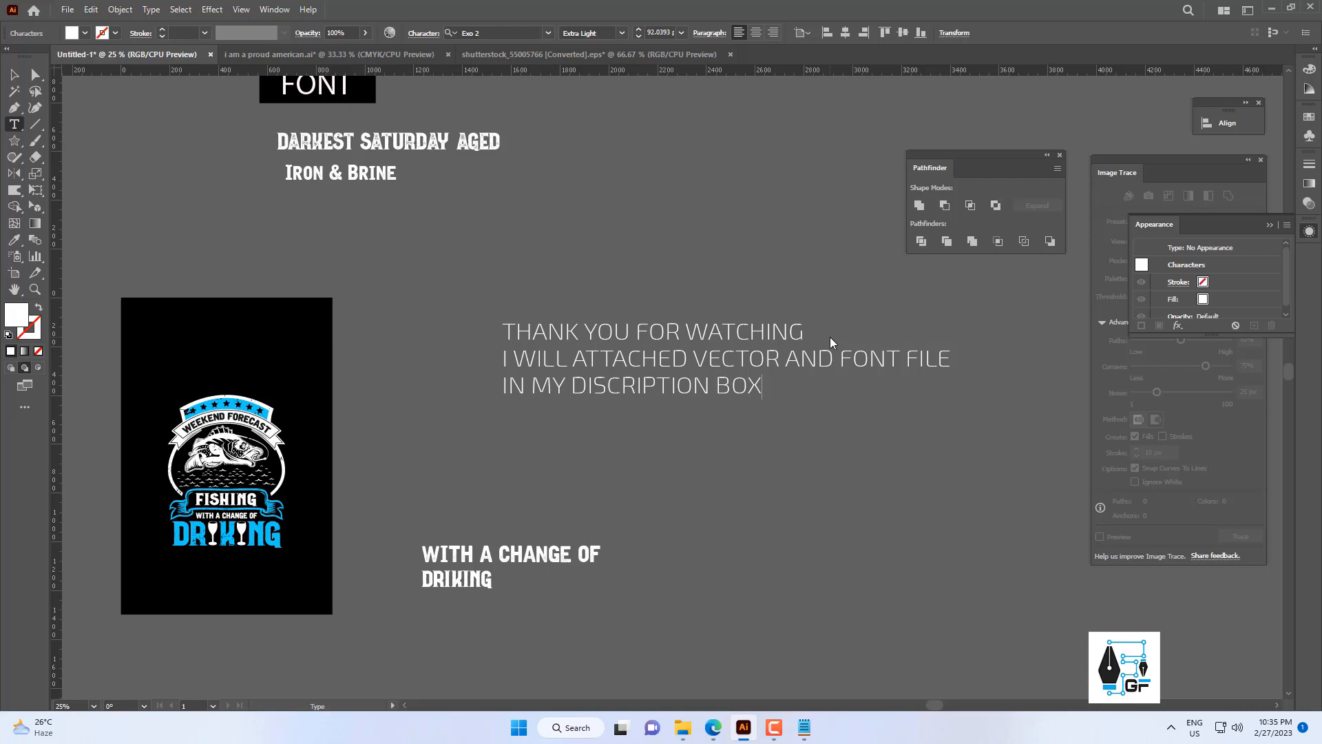
type("PLEASE SUBSCRI")
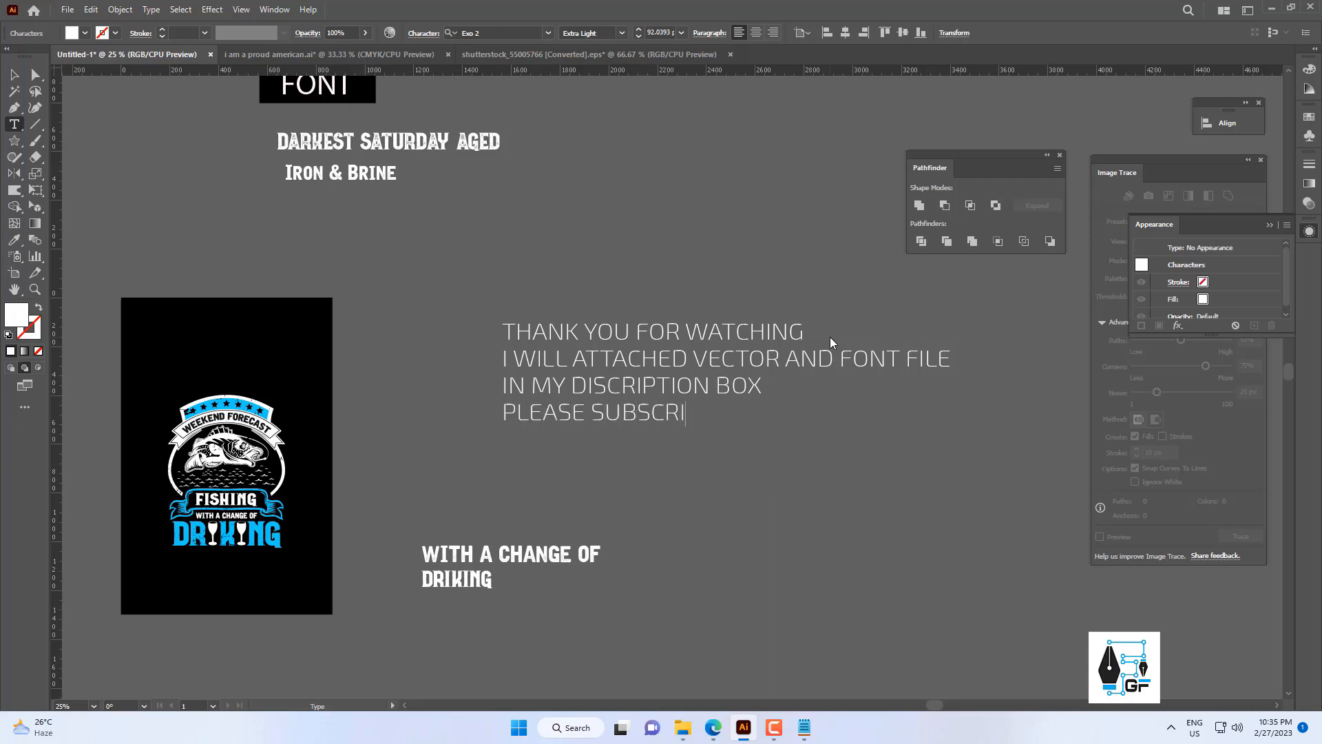
type("BE MY CHA")
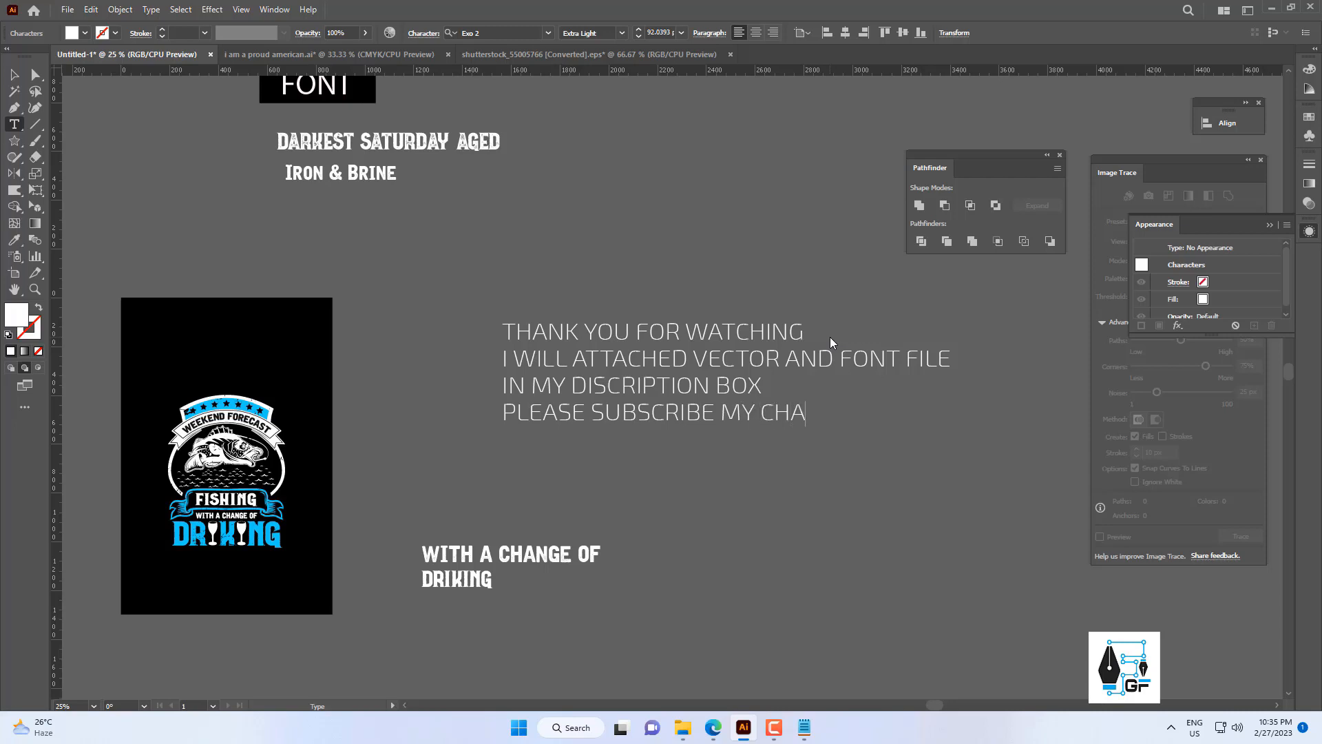
type("NNEL FOR NEXT T")
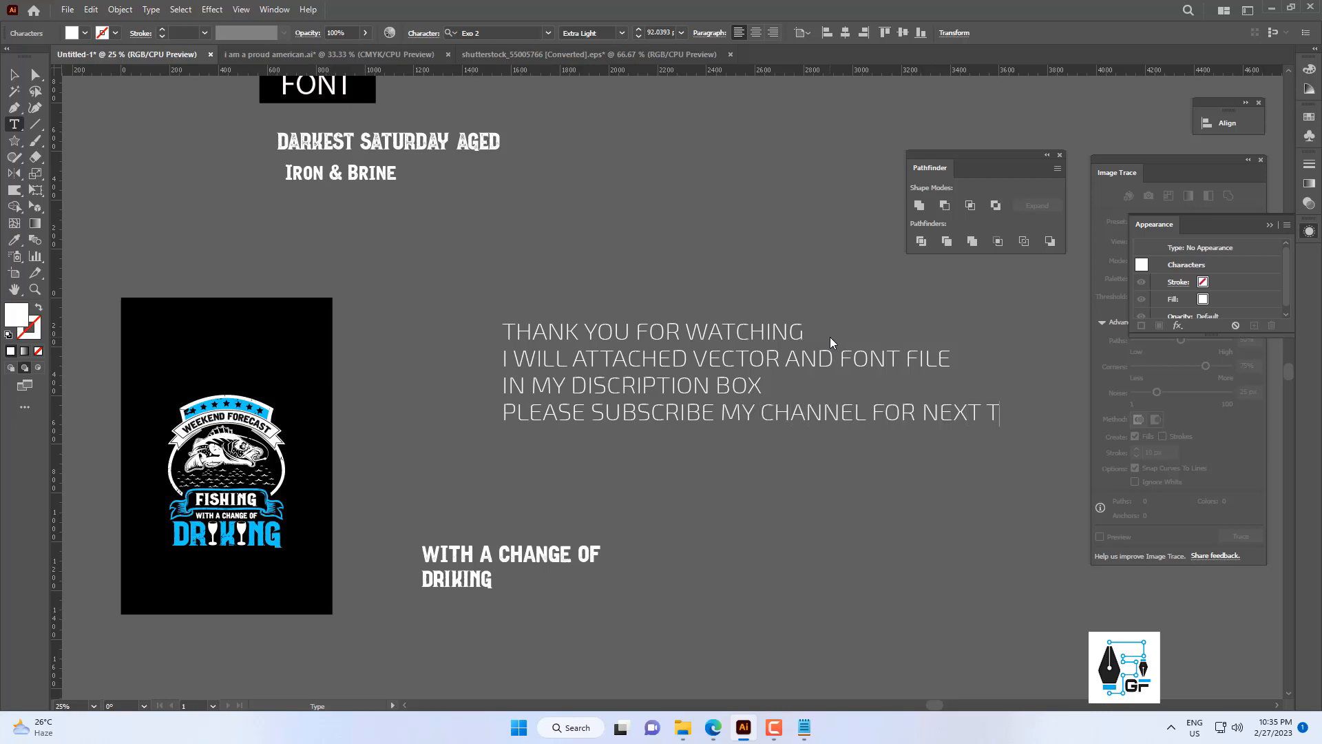
type("UTORIAL")
Add the lines "PLEASE SUBSCRIBE MY CHANNEL FOR NEXT TUTORIAL" and "BYE" to the end of the closing text.
key("Return")
type("BYE")
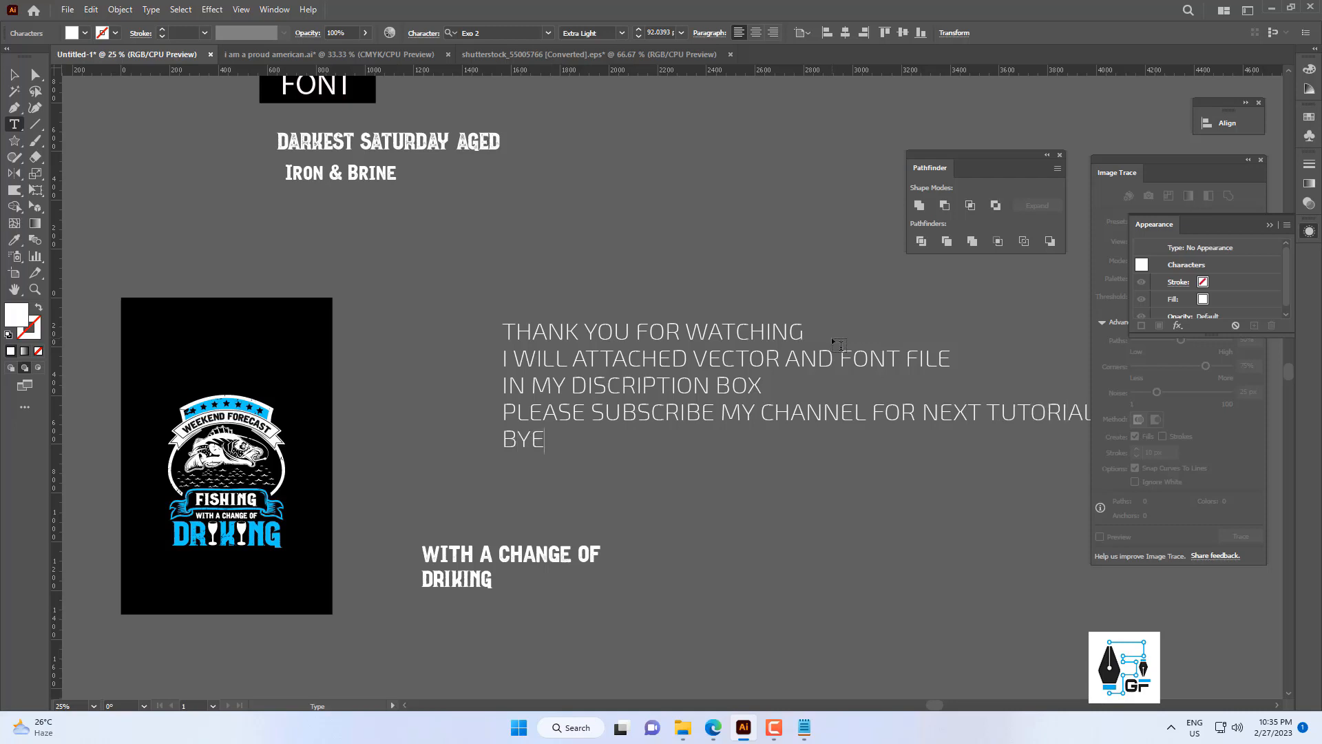